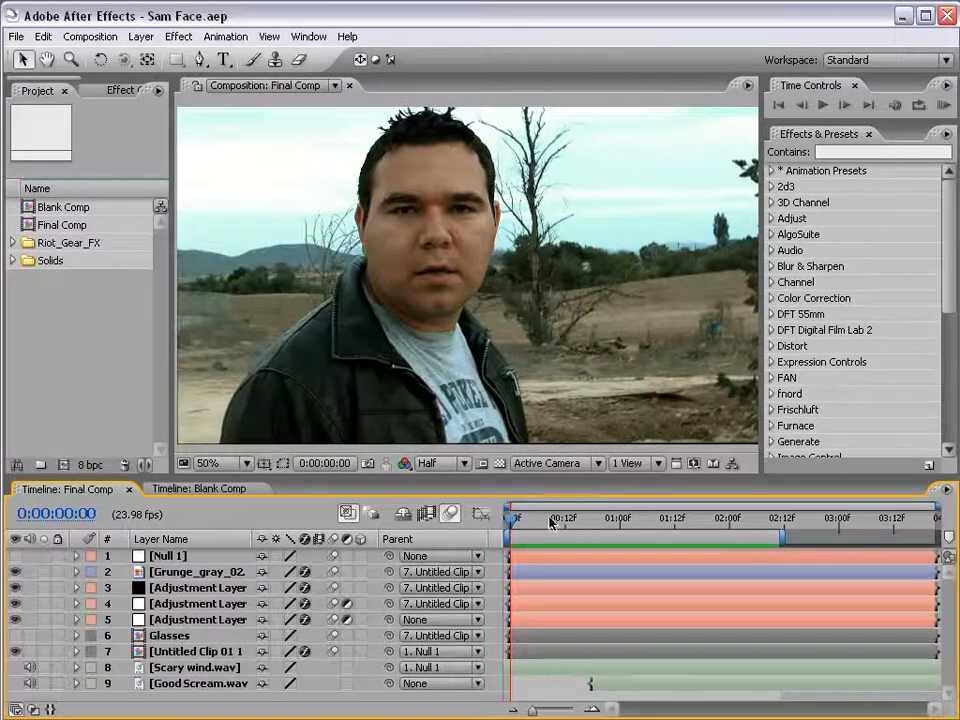
Step: Preview the finished effect in Final Comp, examine the screaming frames around 0:00:01:11, and return to the first frame
key(KP_0)
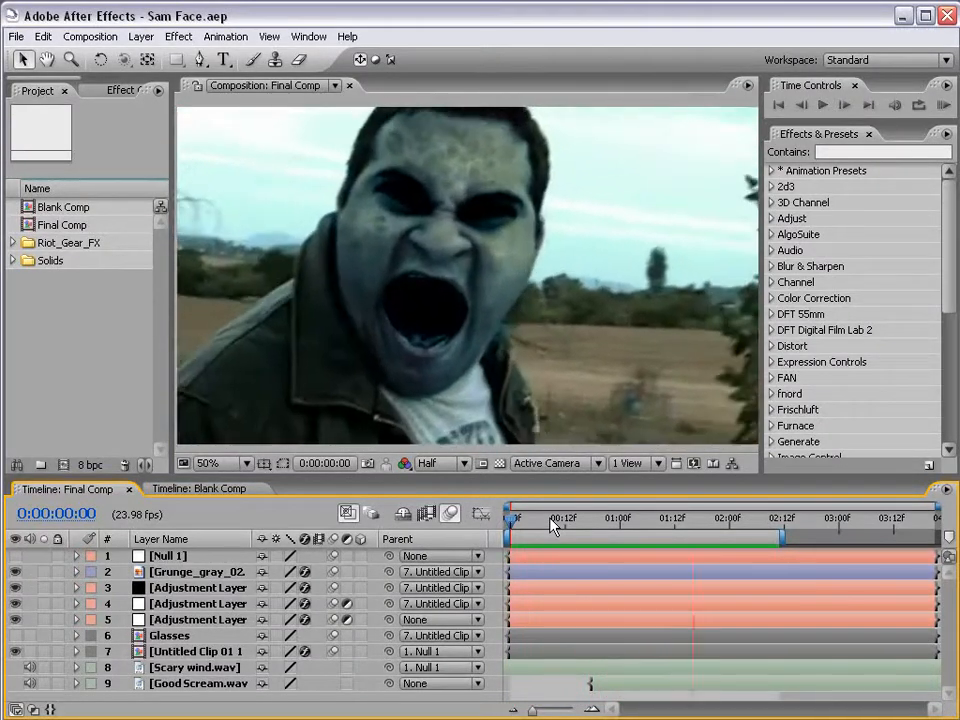
key(space)
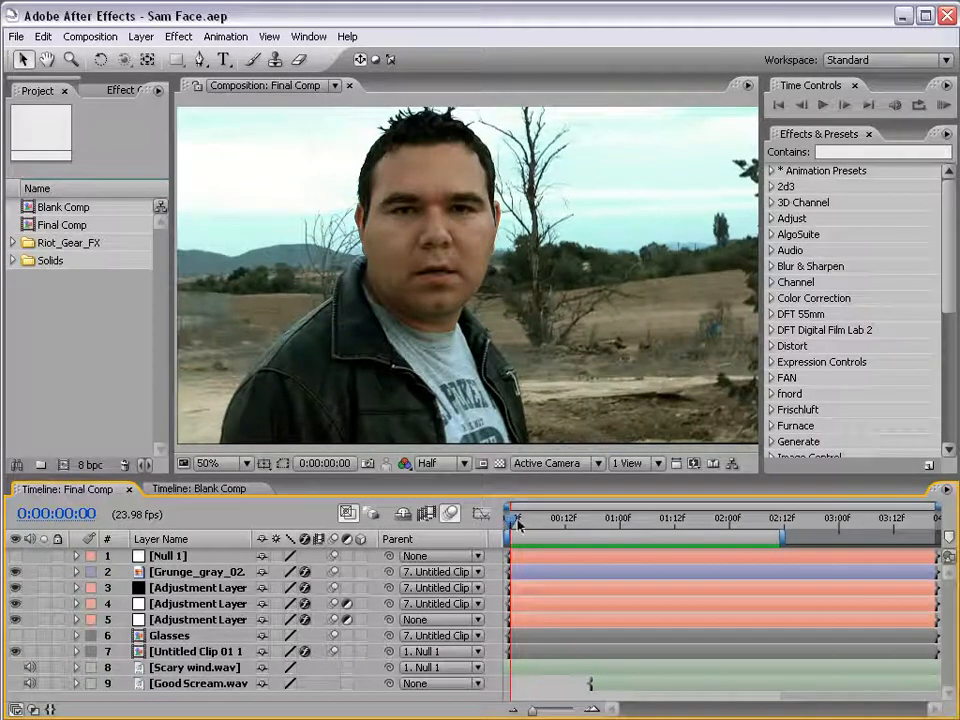
drag(518, 524, 670, 535)
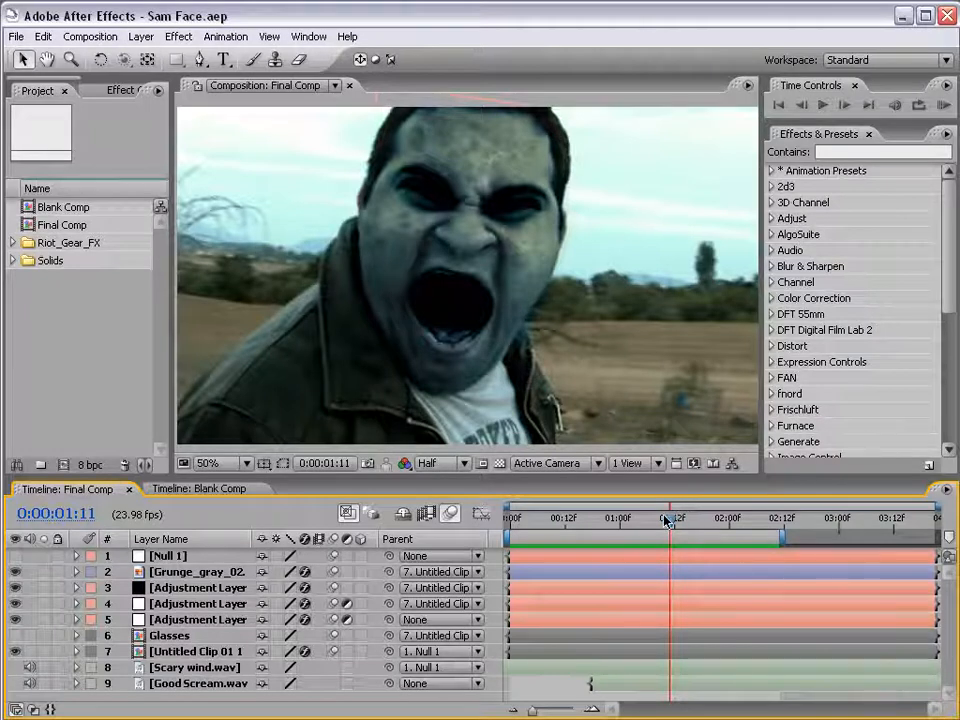
drag(677, 521, 638, 521)
key(Home)
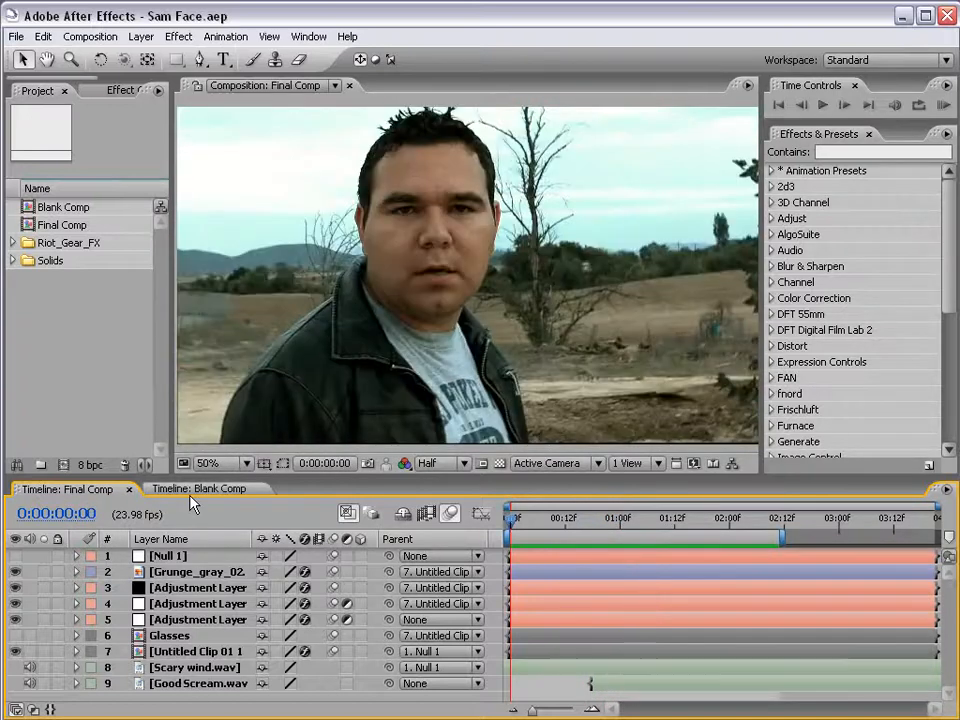
Step: Examine the untreated source footage in Blank Comp up to about 0:00:01:09, and return to the first frame
click(190, 488)
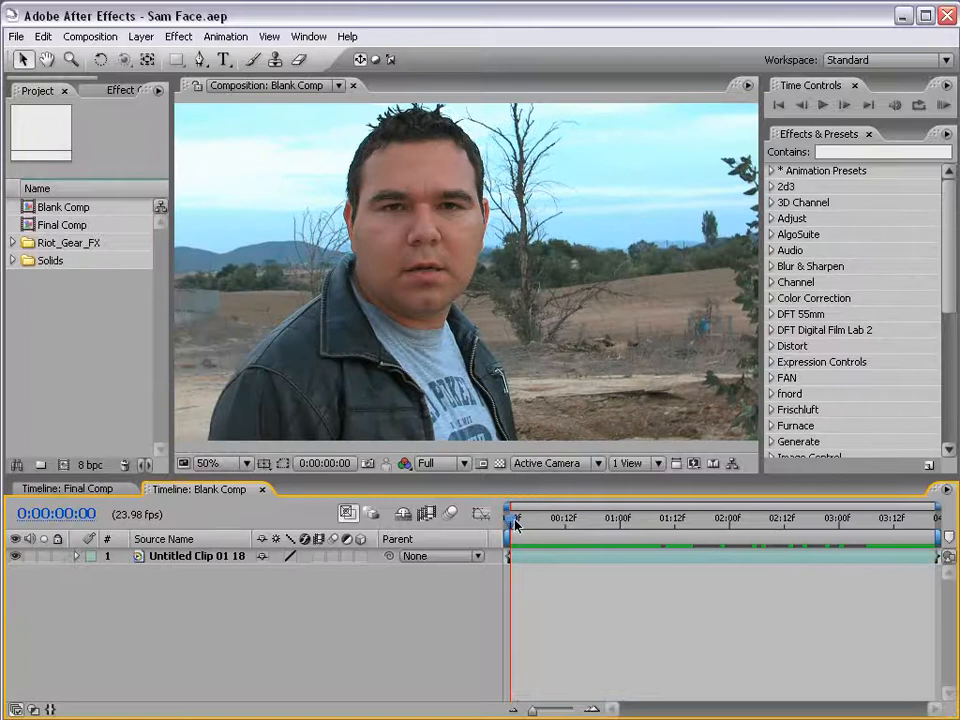
drag(512, 521, 662, 540)
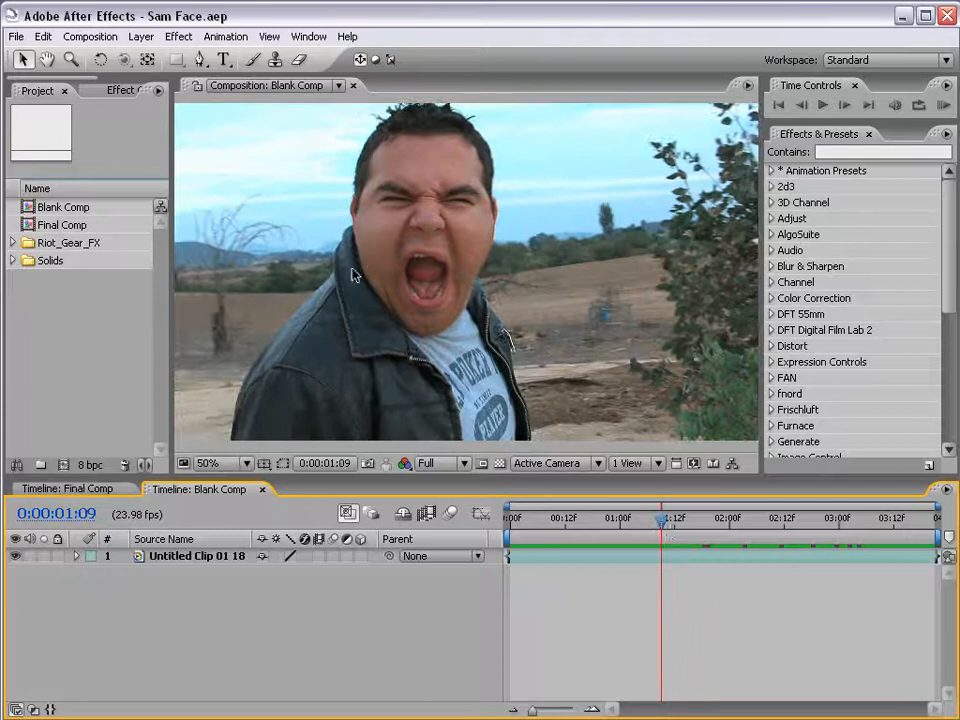
scroll(423, 285, up, 2)
scroll(424, 290, down, 2)
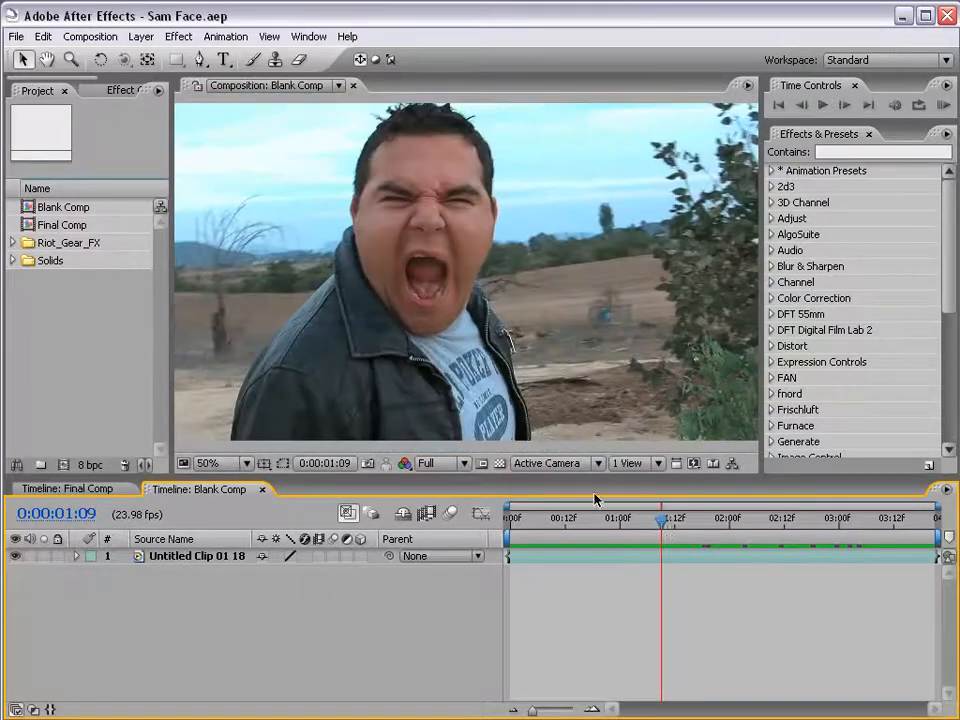
drag(632, 524, 435, 550)
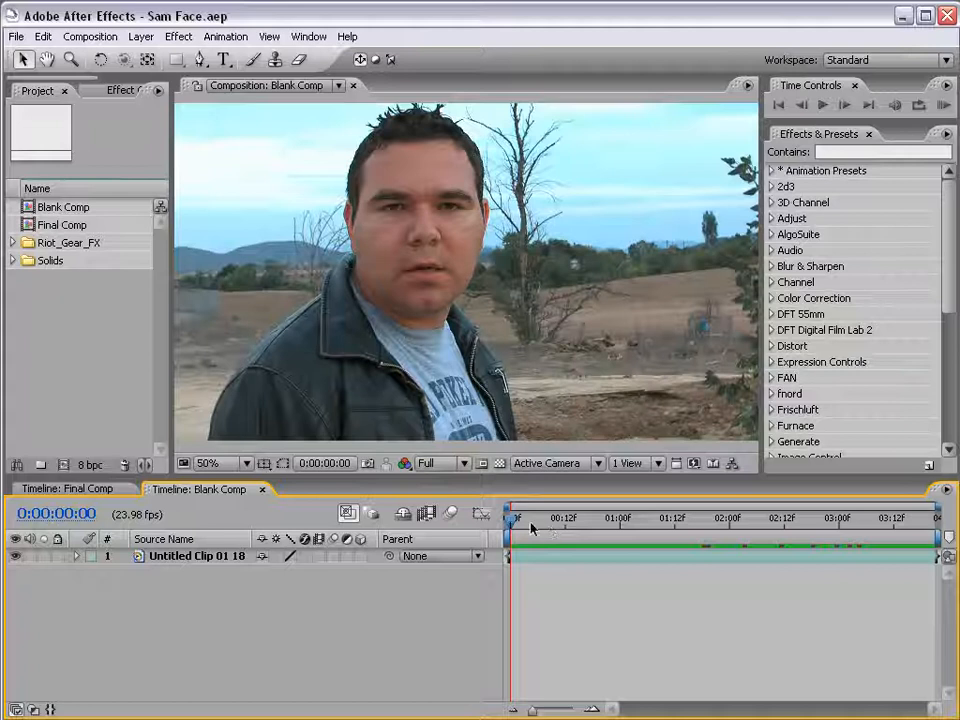
Step: Preview Final Comp with only the Glasses and clip layers visible, and save the project
click(75, 489)
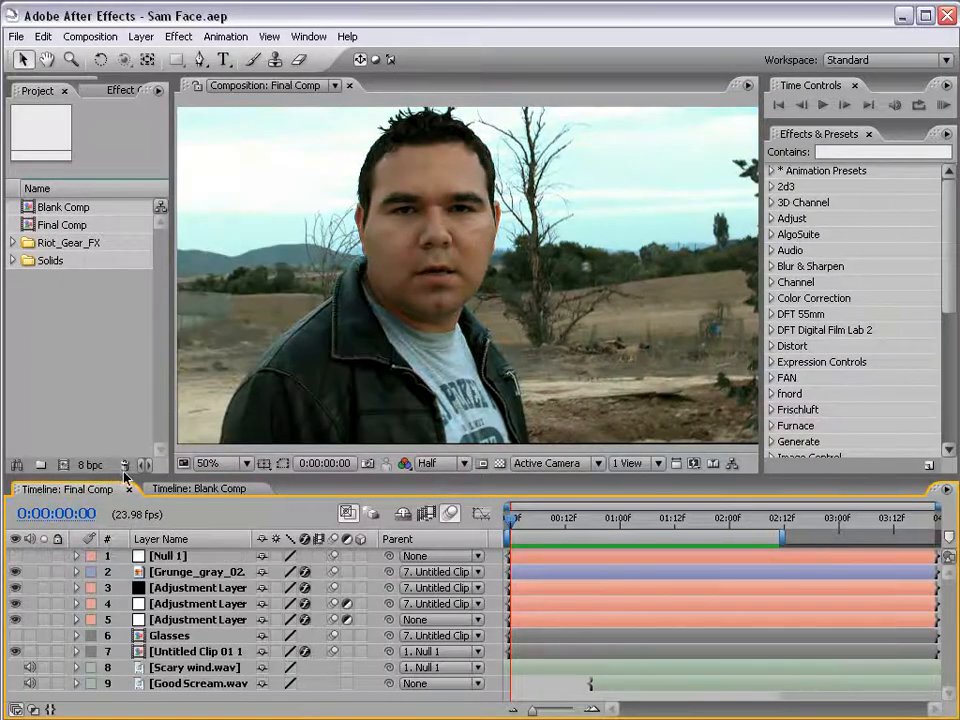
drag(125, 478, 115, 433)
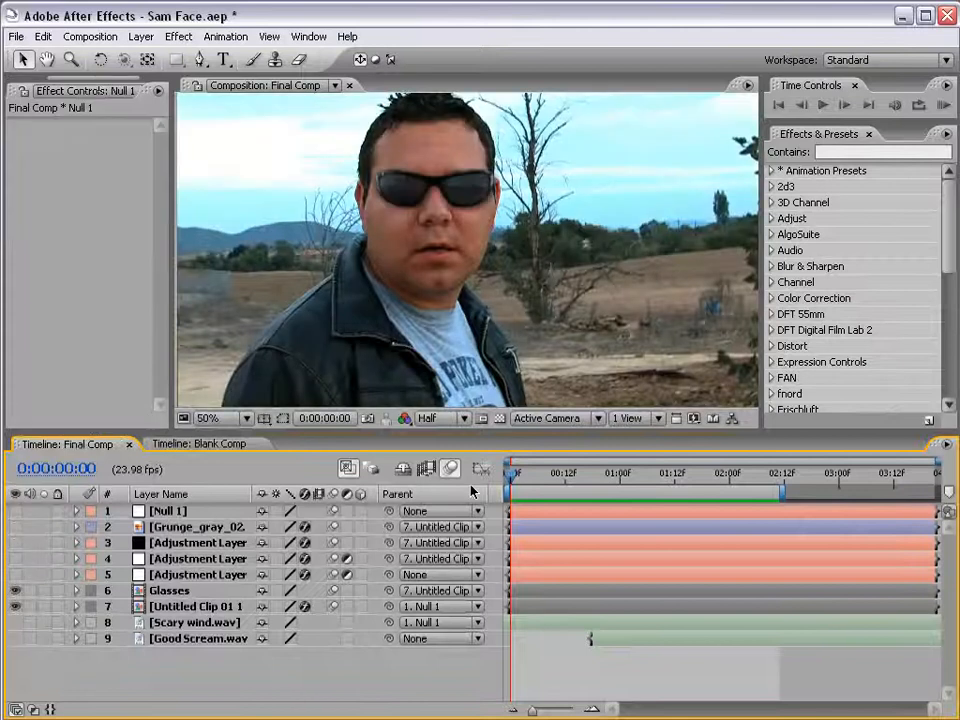
key(space)
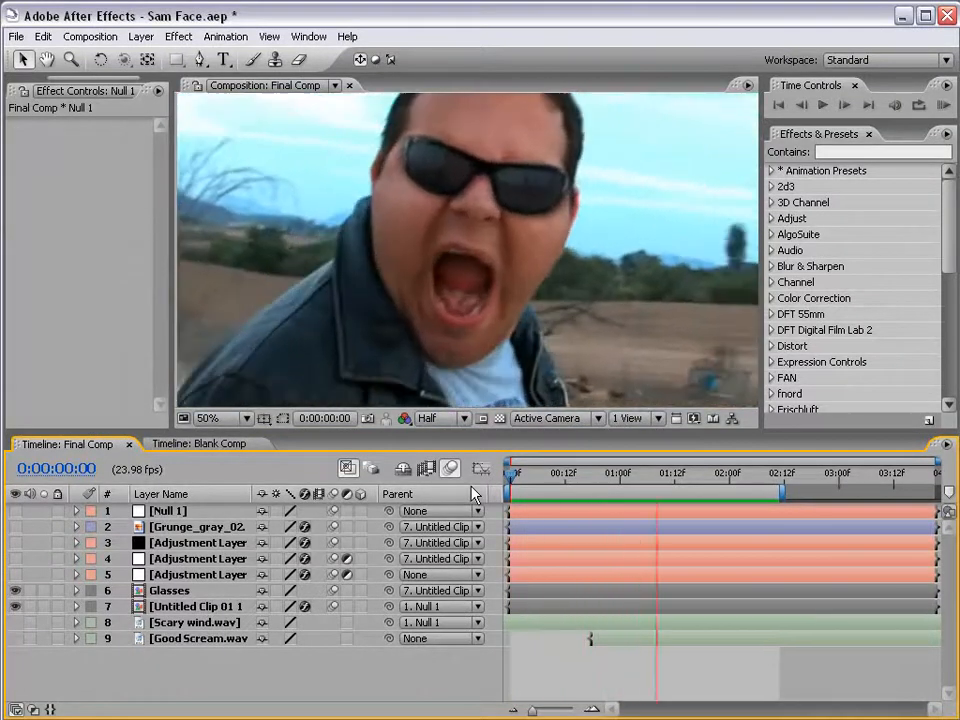
key(space)
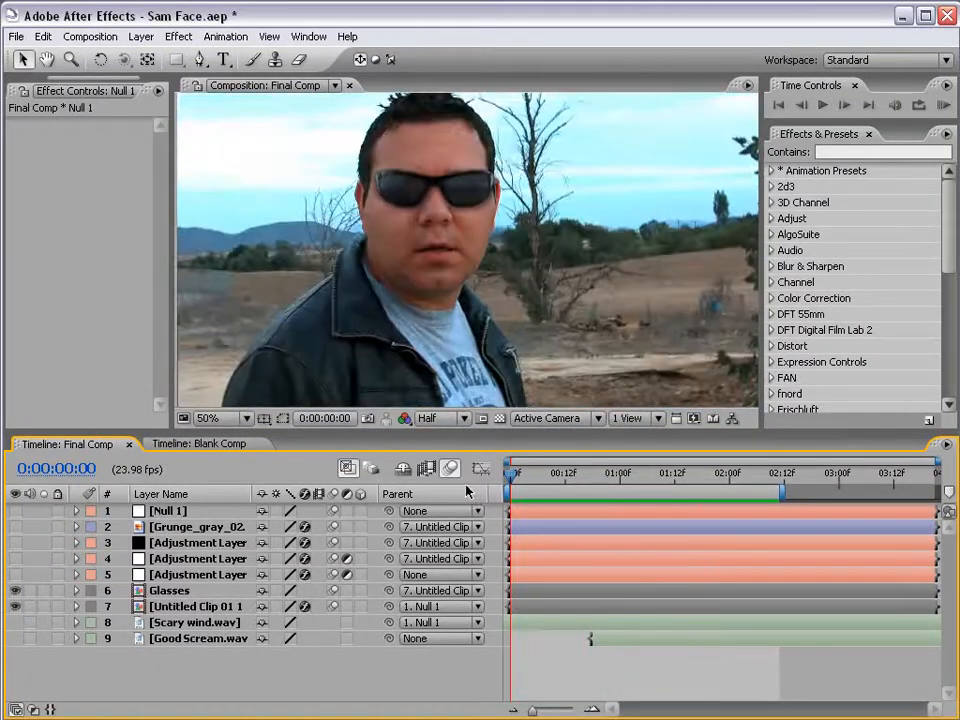
key(ctrl+s)
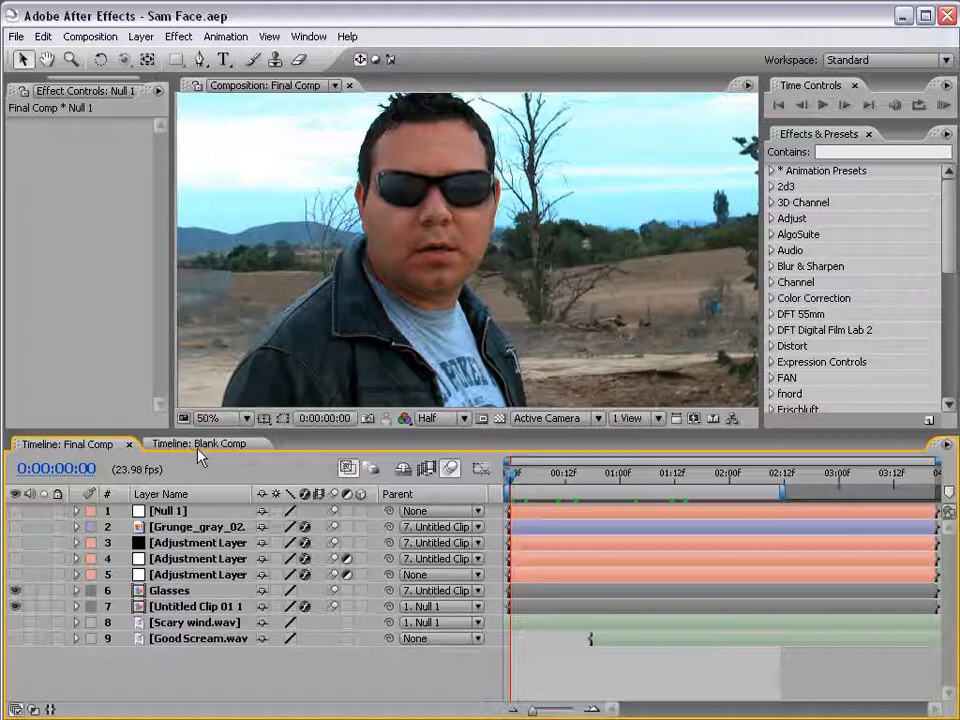
Step: Select the Untitled Clip layer in Blank Comp at the first frame and show the Tracker Controls
click(199, 450)
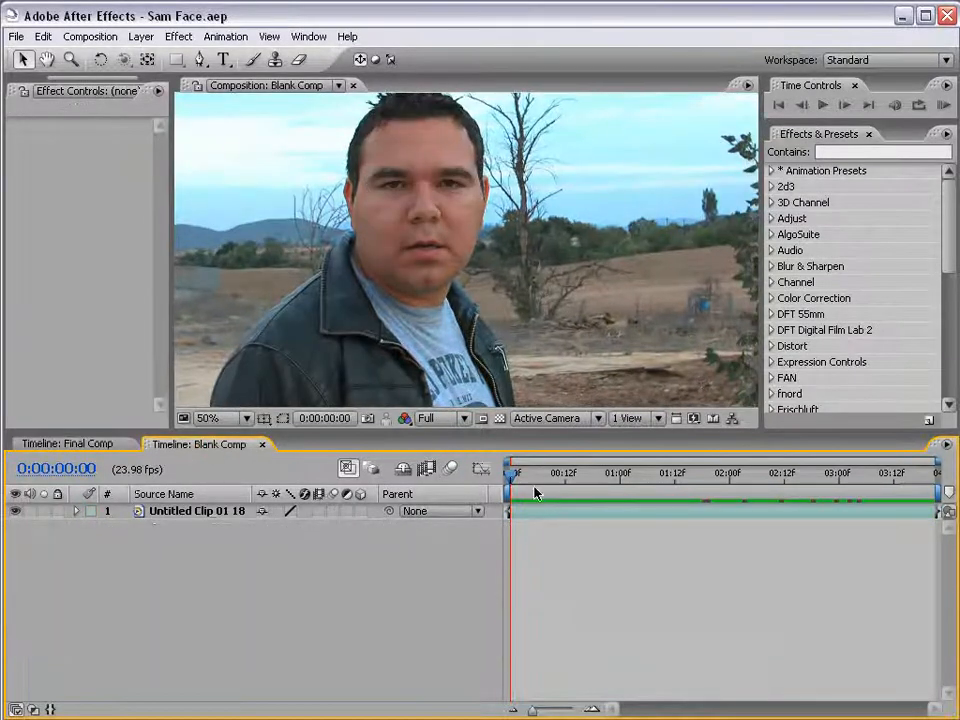
drag(533, 481, 494, 502)
click(845, 61)
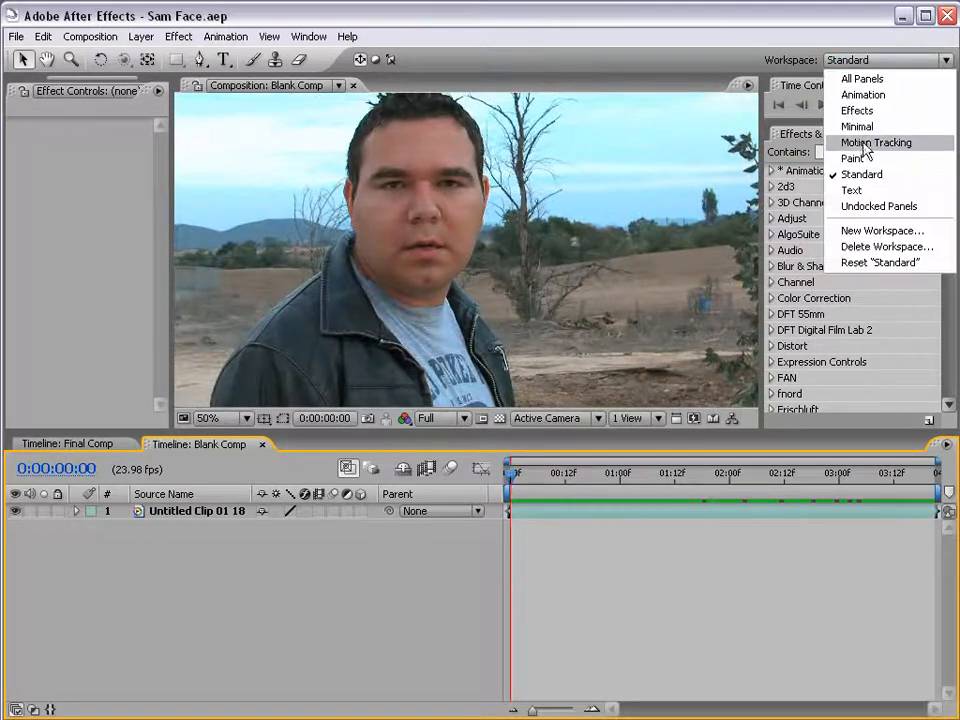
click(568, 510)
click(303, 37)
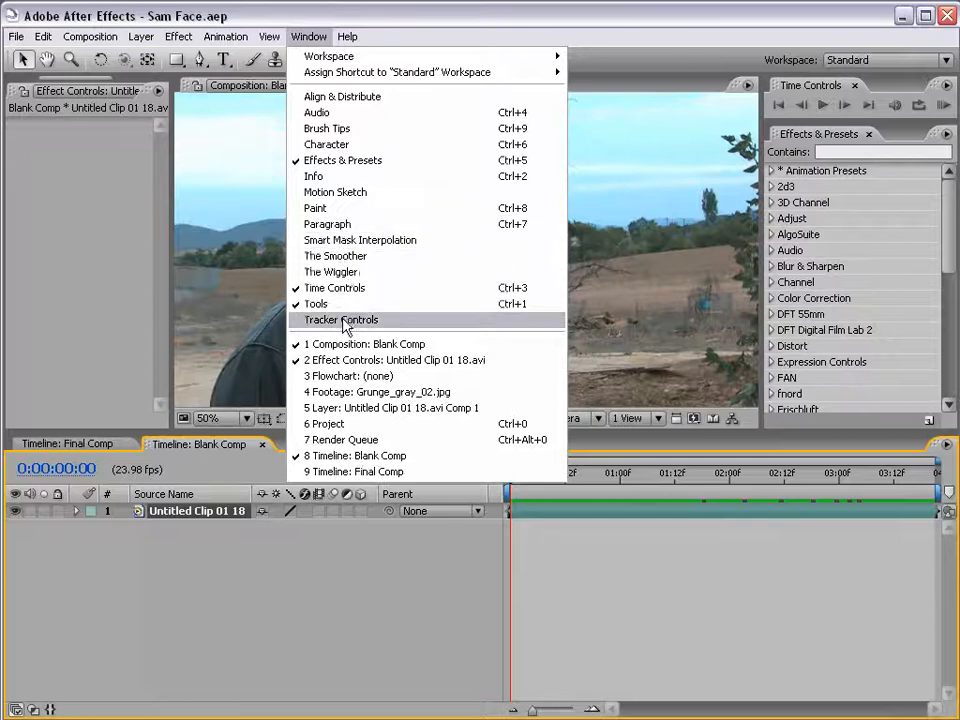
click(405, 320)
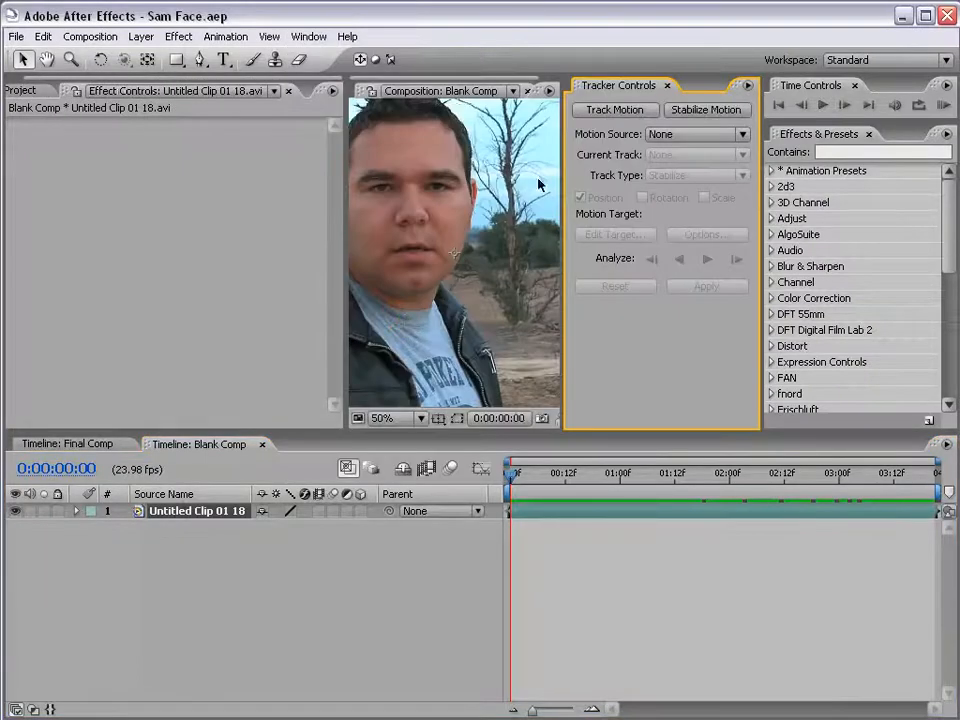
Step: Start a Stabilize Motion track on the clip, enlarge its layer view, and enable rotation alongside position
click(695, 109)
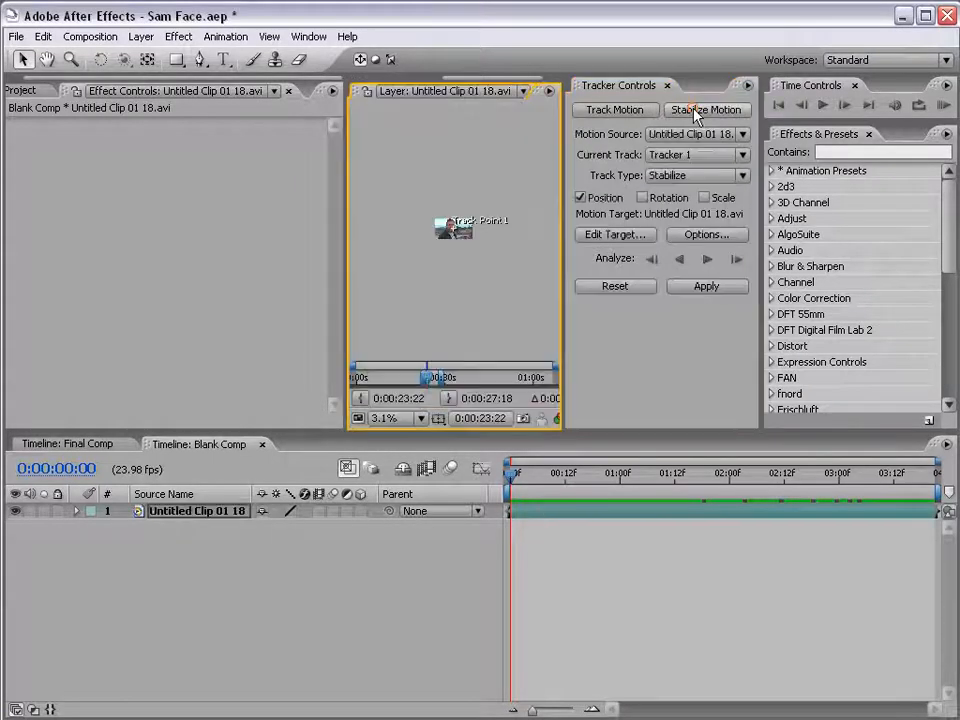
key(period)
key(period)
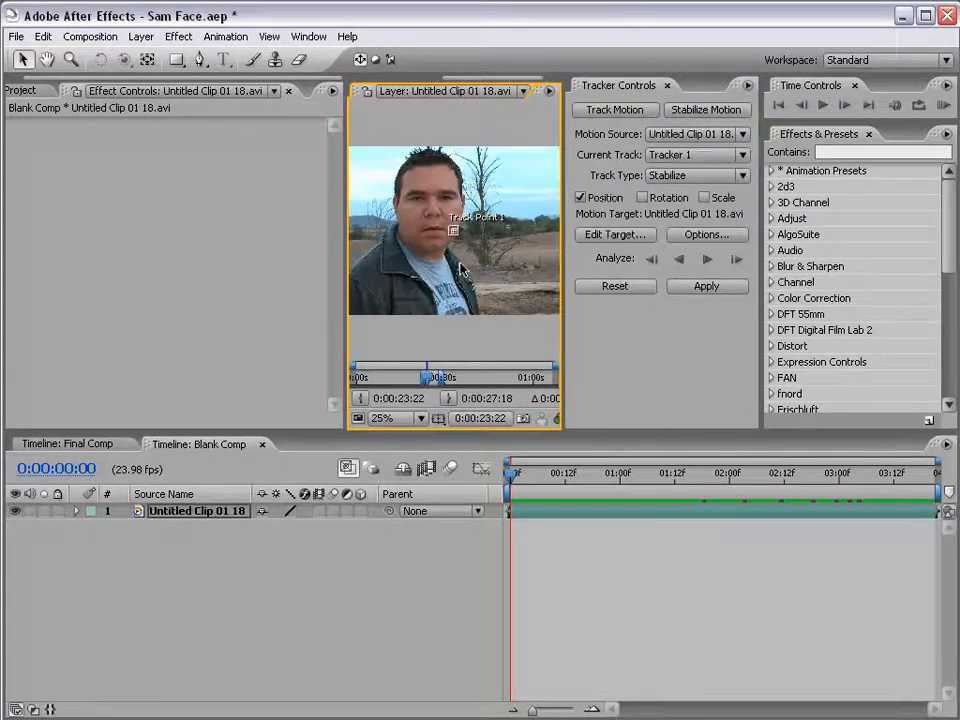
key(grave)
key(period)
key(grave)
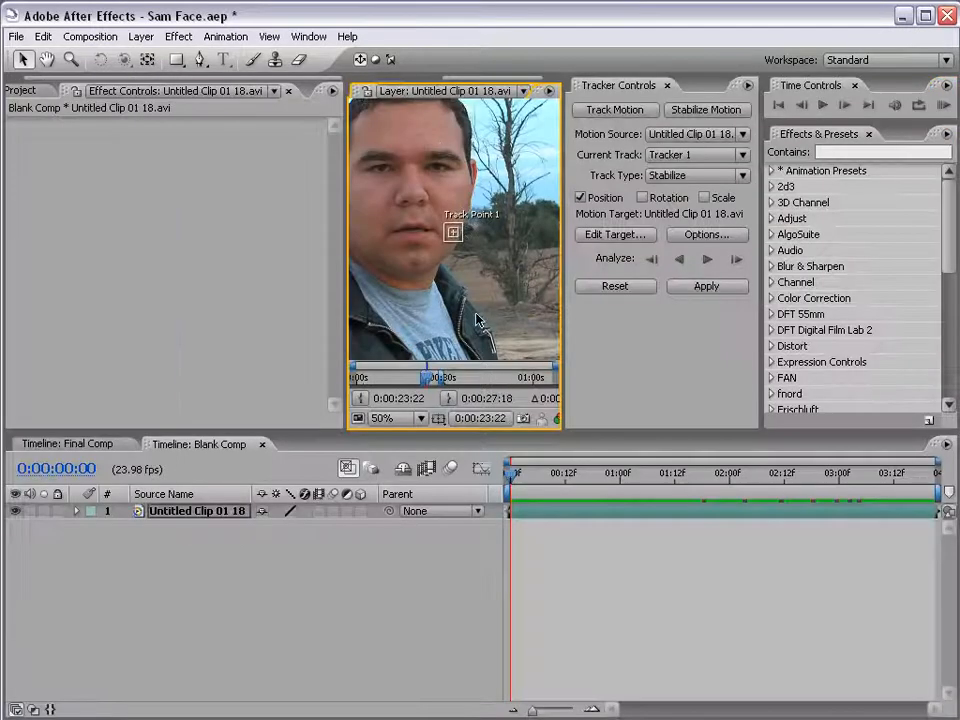
drag(346, 259, 167, 259)
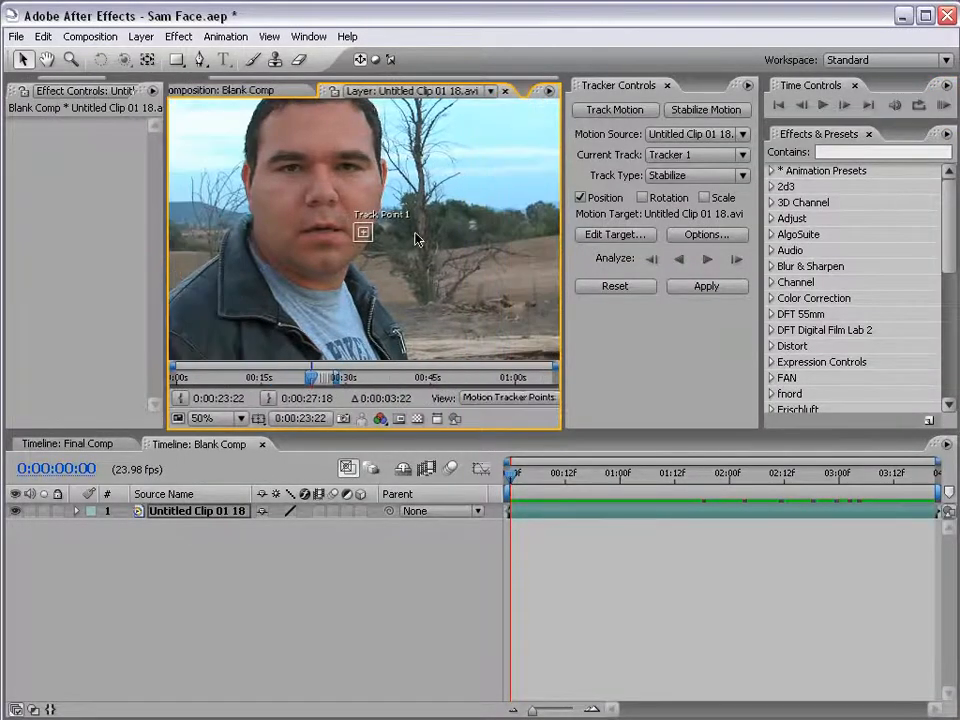
click(642, 198)
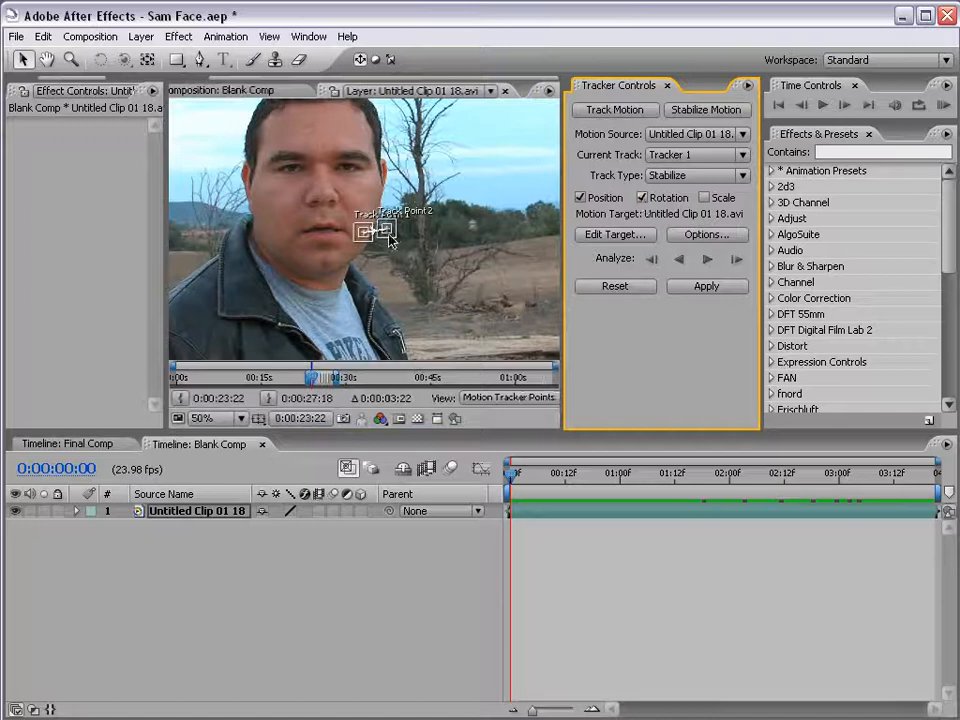
Step: Place Track Point 1 and Track Point 2 on the outer corners of the man's two eyes
key(h)
drag(345, 196, 390, 228)
key(period)
drag(360, 309, 358, 296)
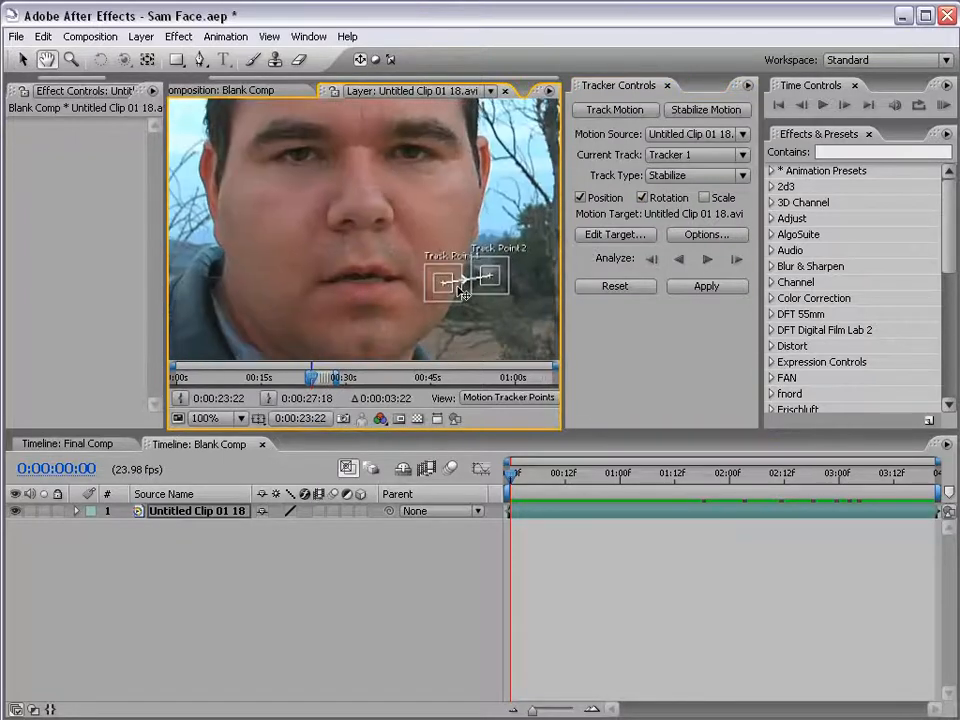
key(v)
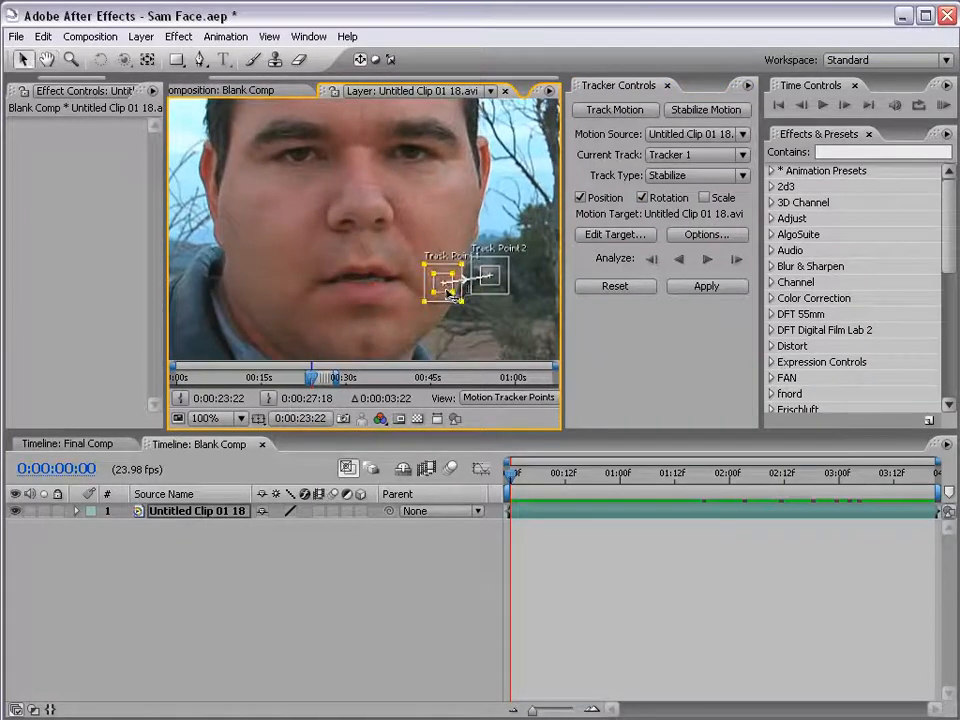
drag(449, 290, 278, 163)
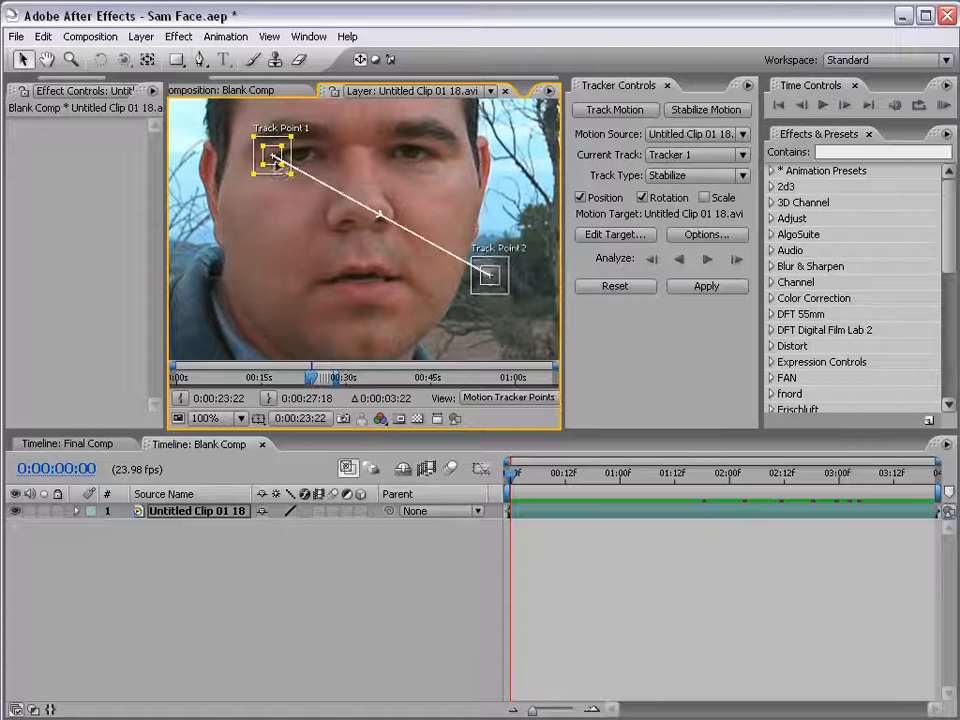
click(490, 285)
drag(490, 285, 433, 165)
Step: Enlarge the feature and search regions of both track points and center them on the outer eye corners
key(grave)
key(period)
drag(398, 309, 556, 280)
drag(334, 358, 351, 381)
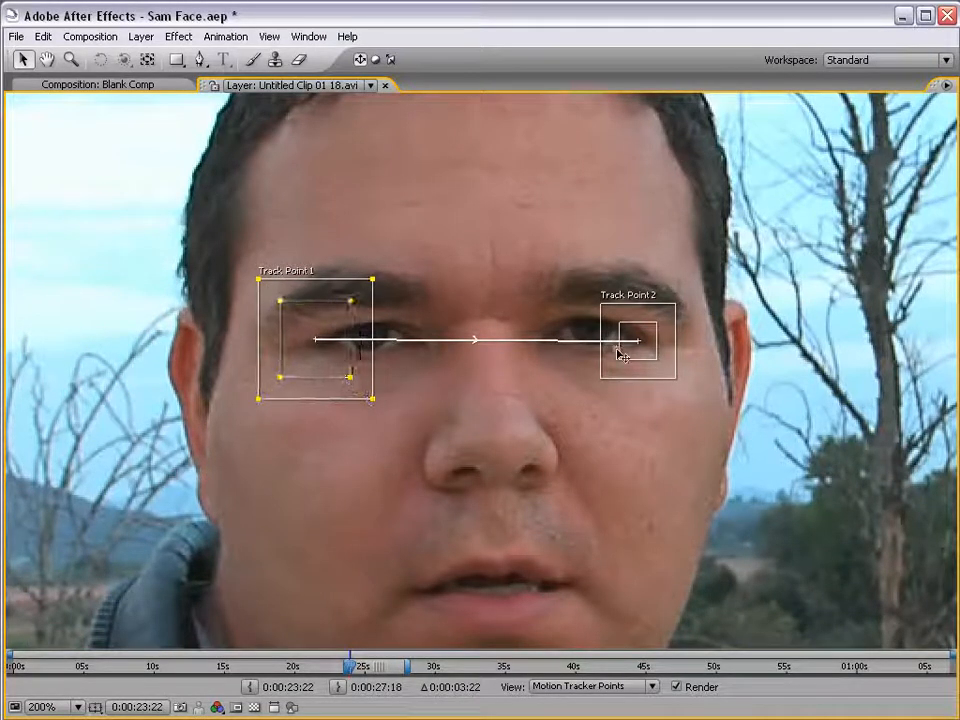
mouse_move(656, 360)
mouse_down()
mouse_move(690, 396)
mouse_move(654, 360)
mouse_move(668, 358)
mouse_up()
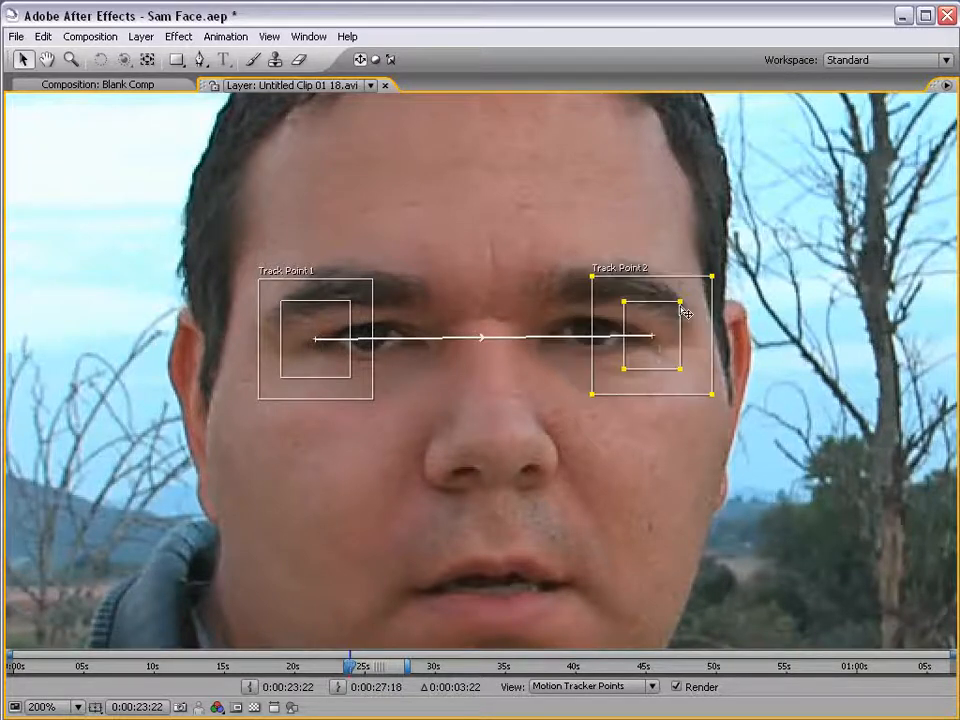
drag(313, 349, 313, 352)
drag(636, 375, 650, 363)
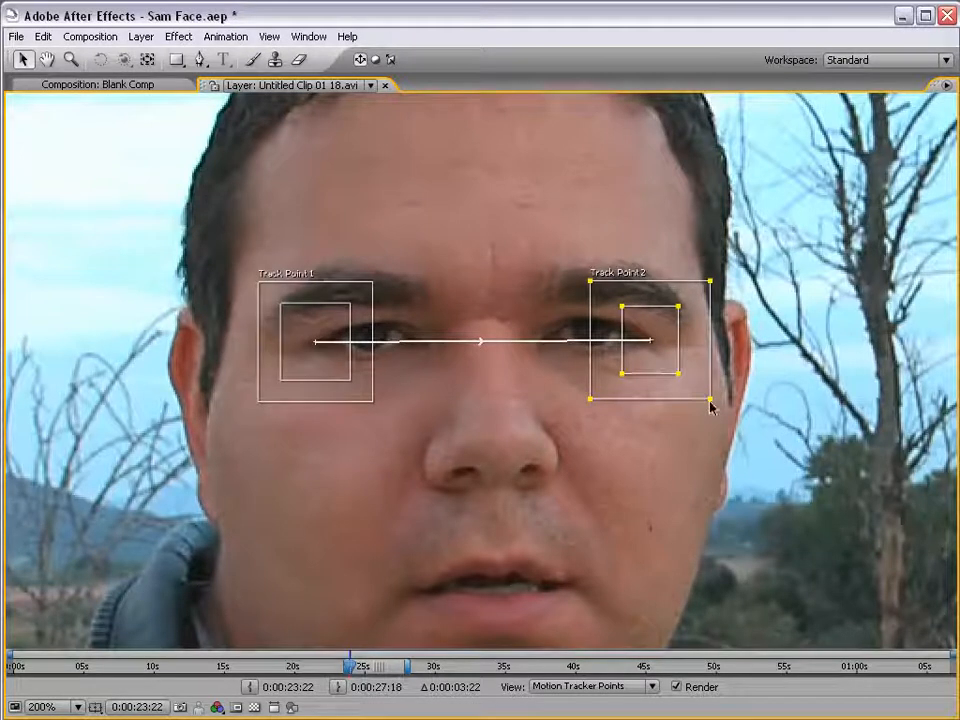
drag(709, 398, 713, 400)
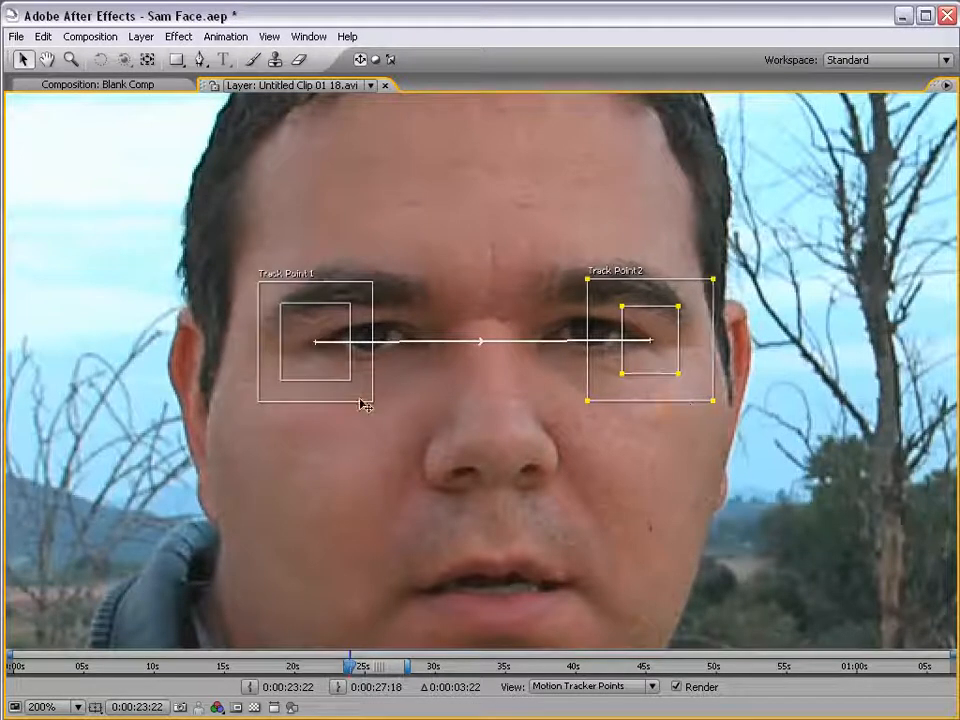
drag(372, 400, 381, 406)
scroll(484, 418, down, 1)
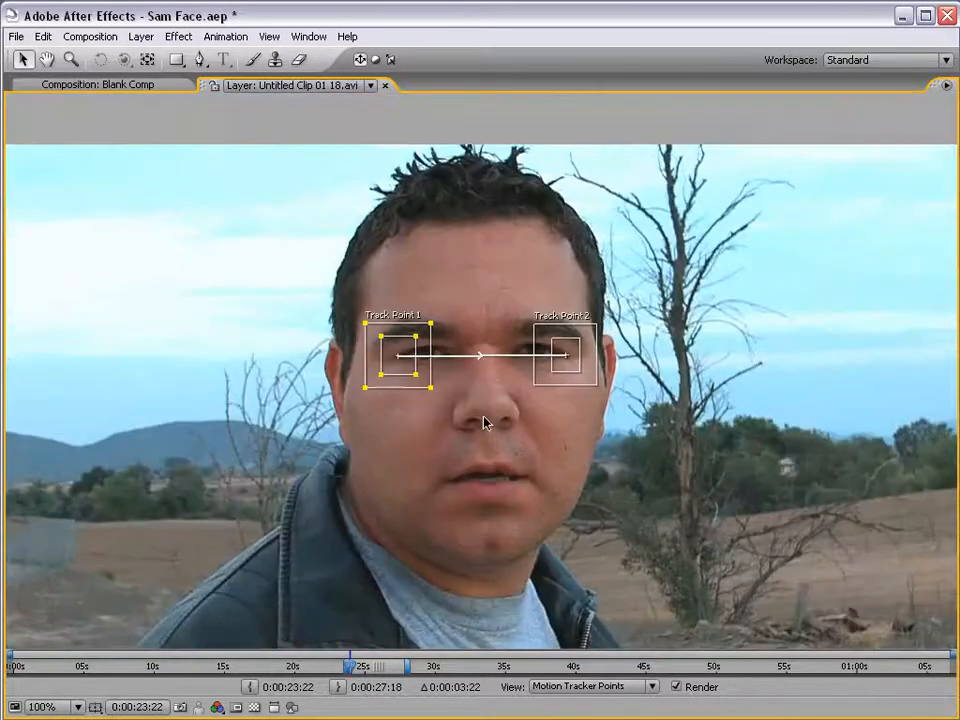
Step: Analyze the stabilization track forward through the whole clip
key(grave)
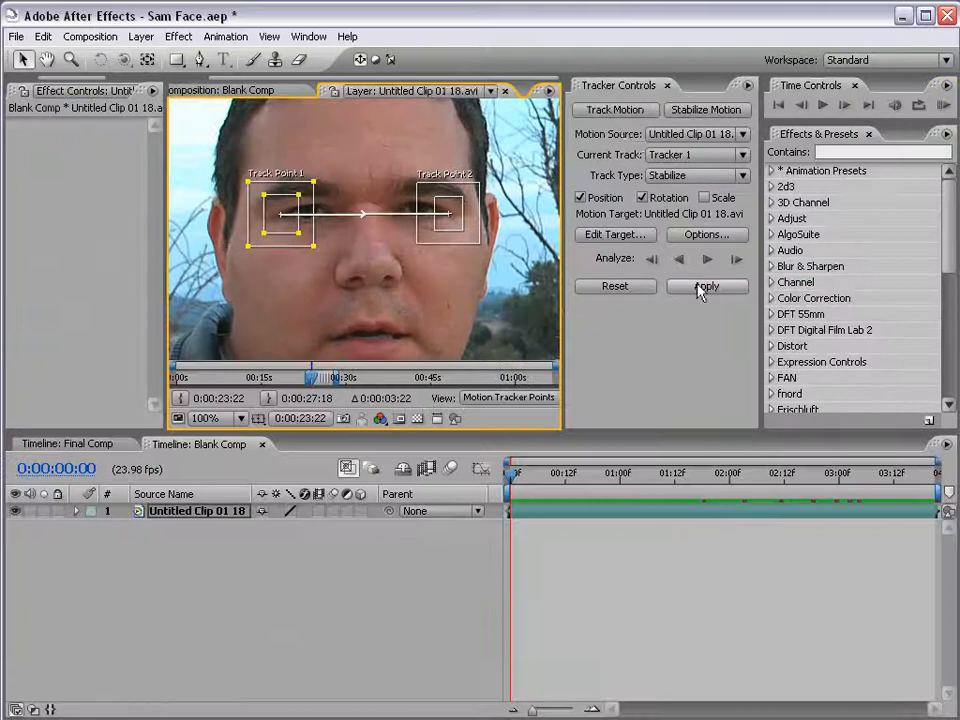
scroll(395, 272, down, 1)
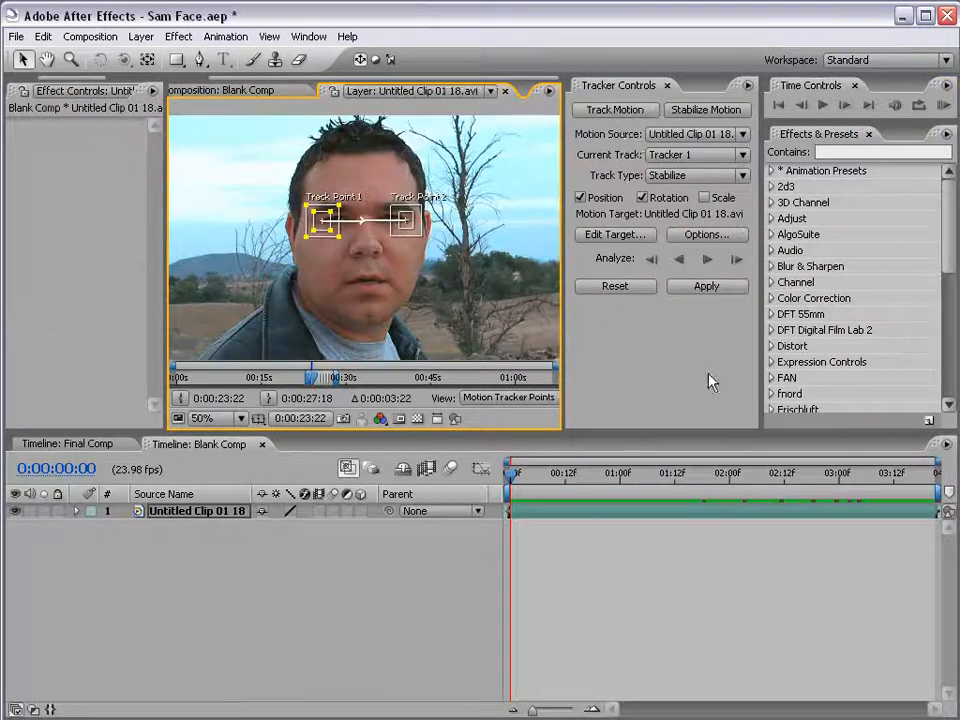
click(708, 259)
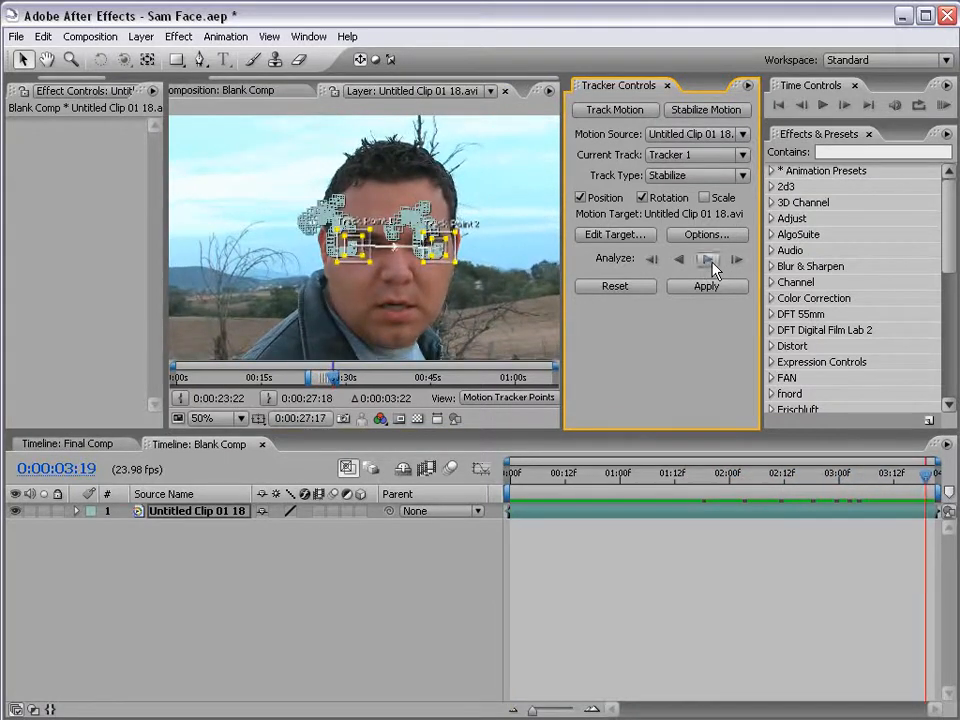
click(708, 259)
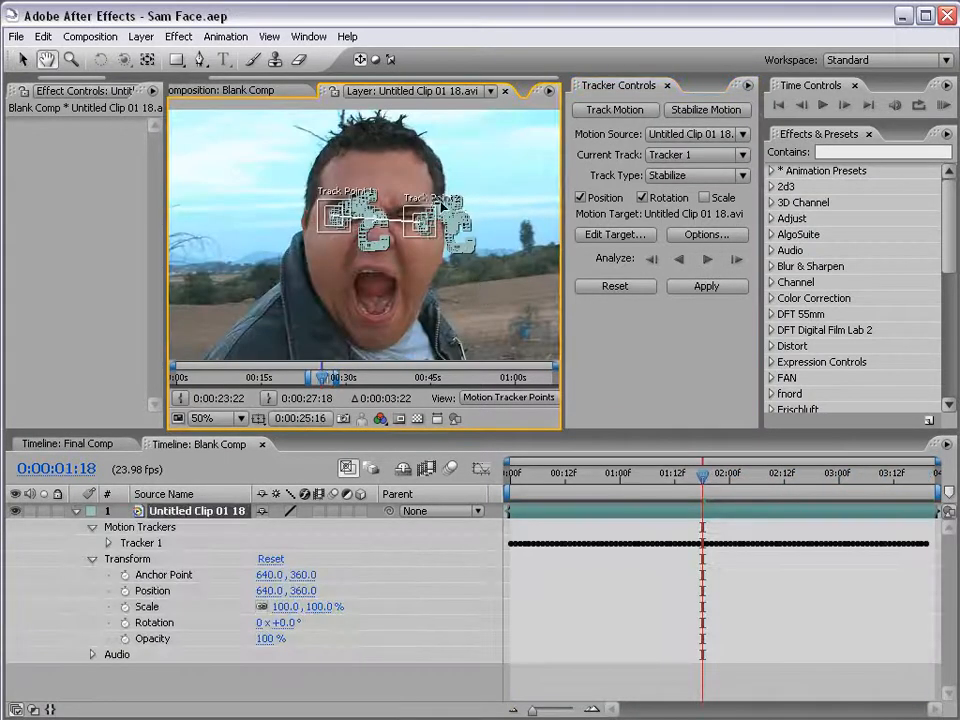
Step: Examine both track points up close on the eye corners and check the tracked positions at several times in the clip
scroll(407, 231, up, 3)
drag(407, 231, 266, 216)
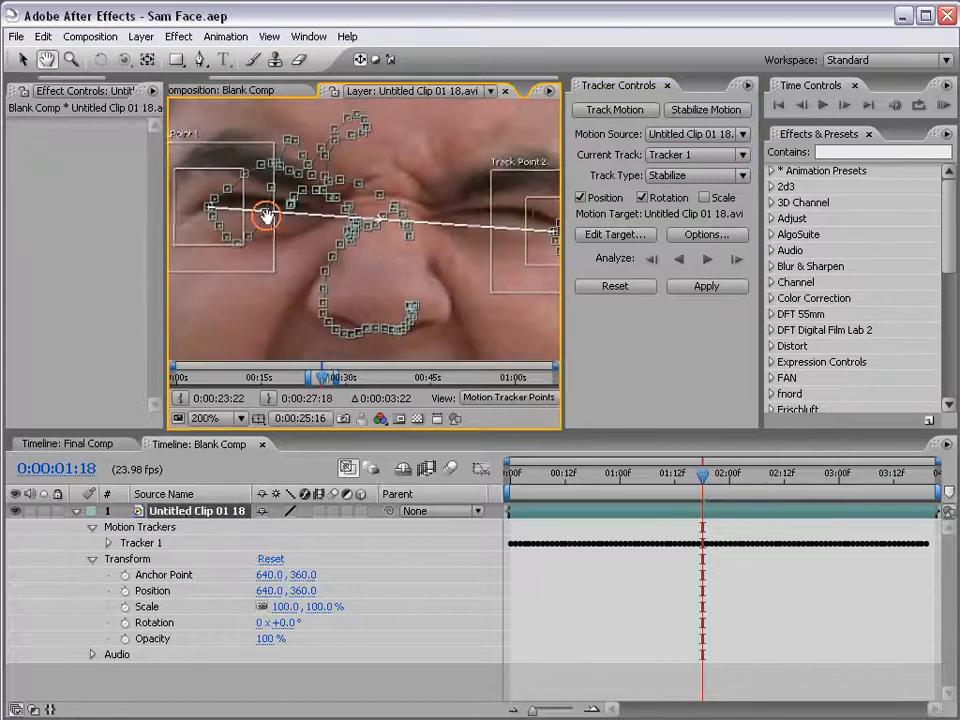
drag(456, 300, 326, 283)
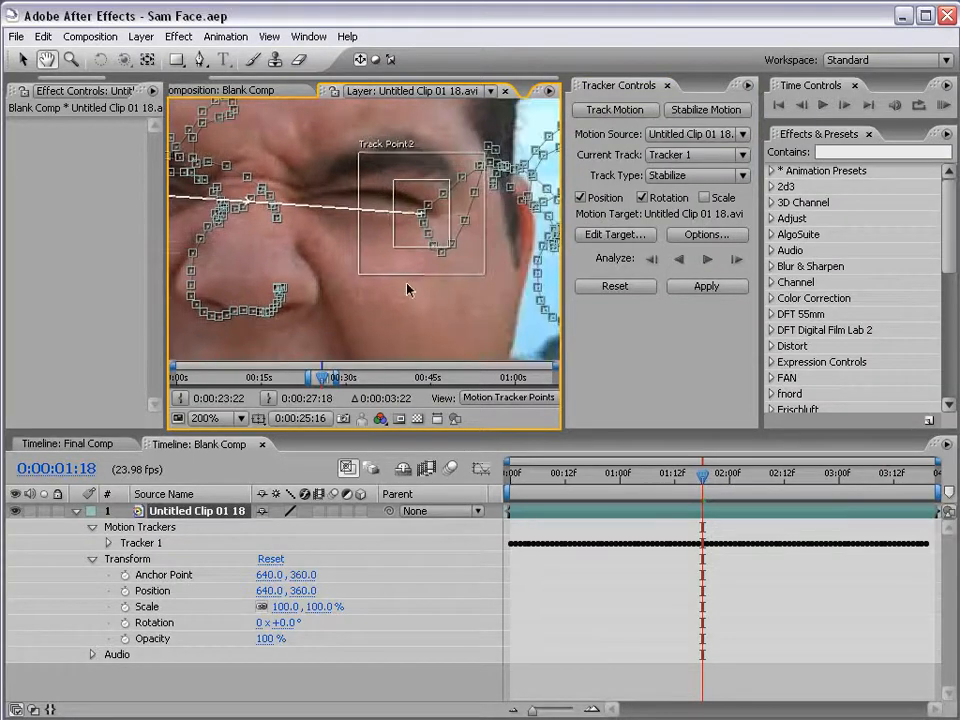
key(space)
key(space)
mouse_move(690, 486)
mouse_down()
mouse_move(713, 486)
mouse_move(703, 486)
mouse_up()
key(space)
drag(319, 258, 381, 270)
scroll(330, 257, down, 1)
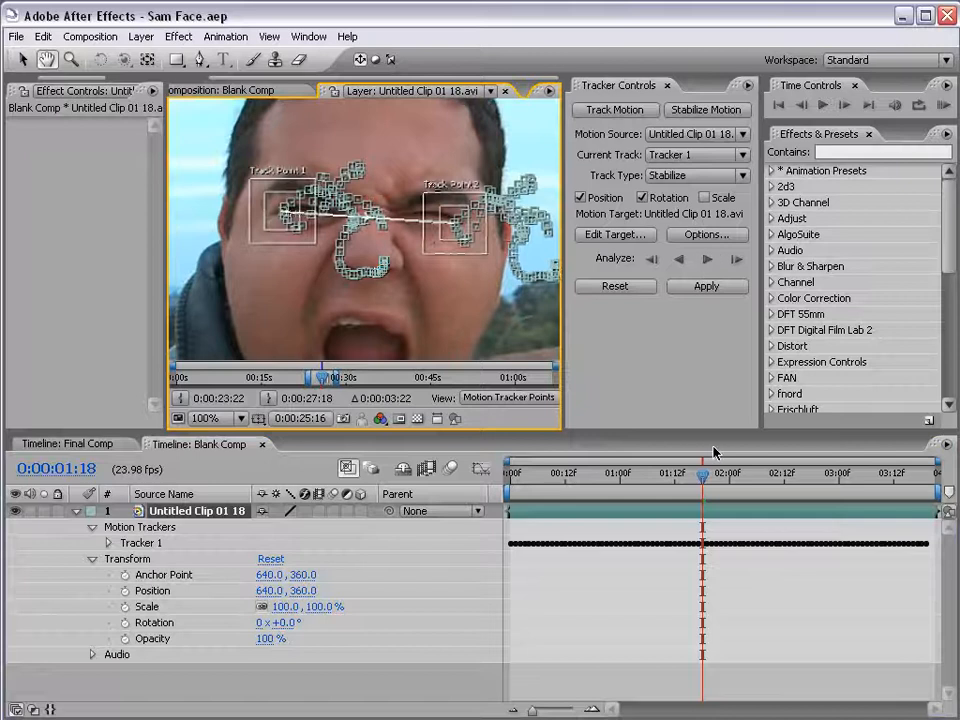
drag(913, 483, 705, 484)
click(679, 258)
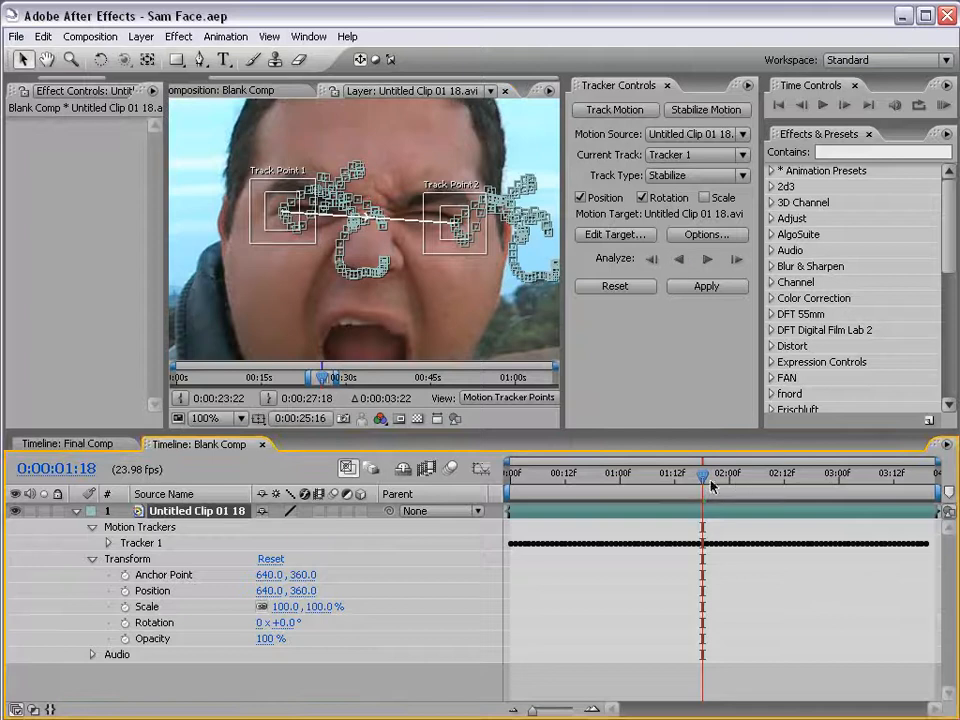
click(525, 495)
drag(525, 497, 511, 497)
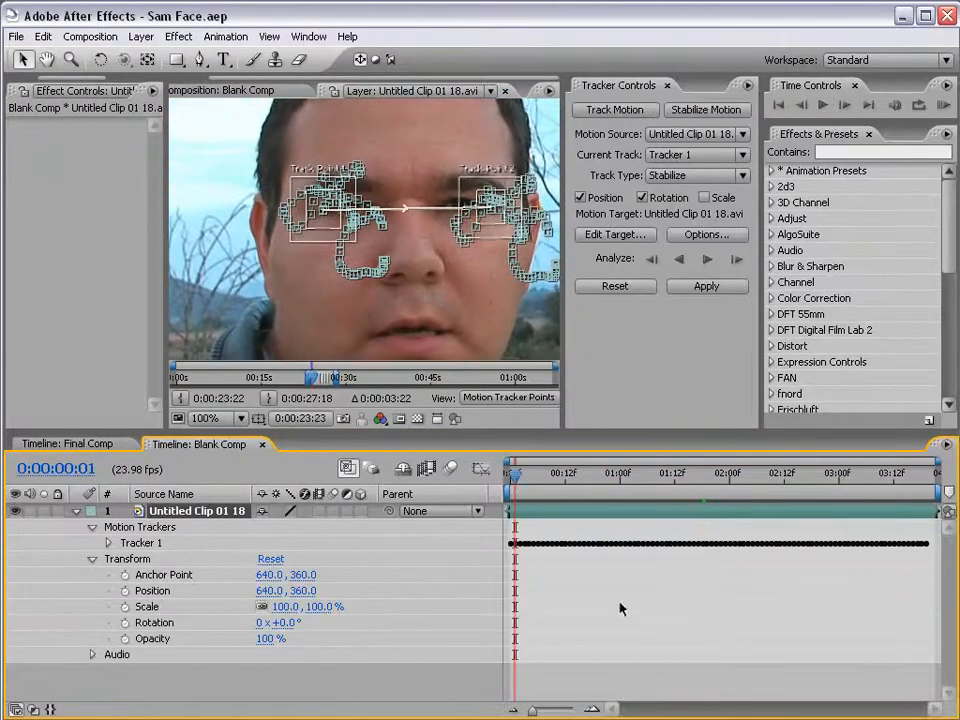
click(703, 479)
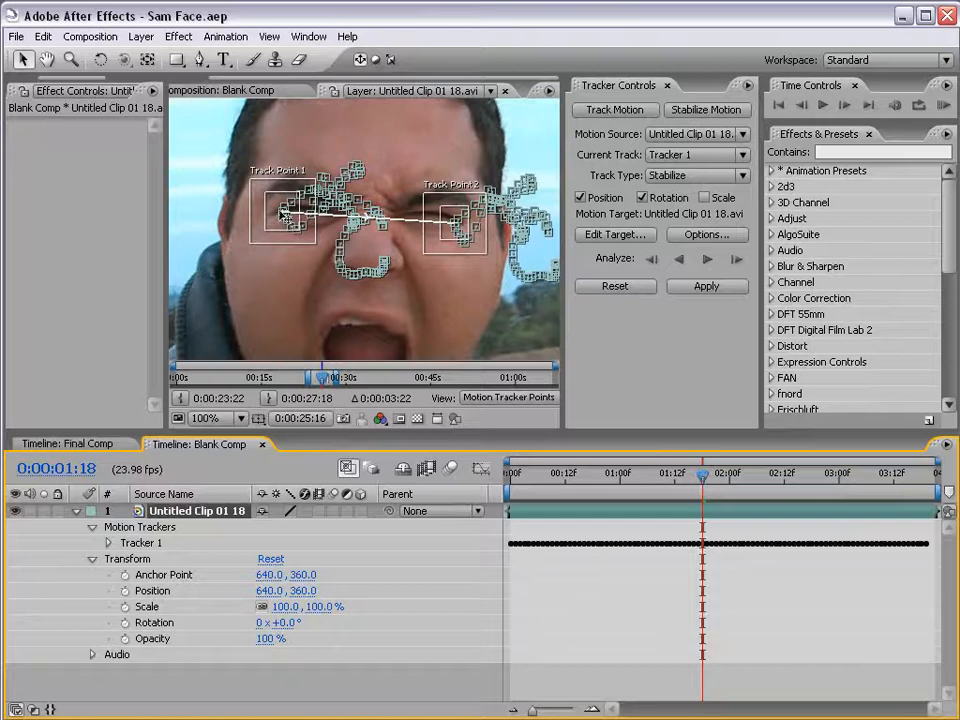
Step: Apply the stabilization track to the clip in the X and Y dimensions
click(708, 287)
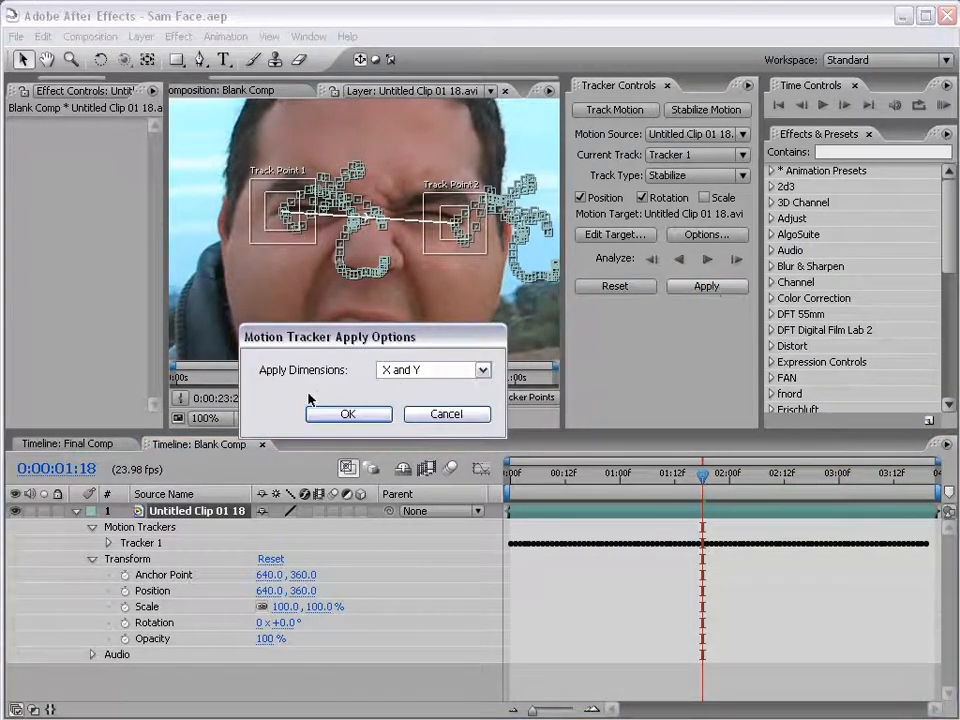
click(348, 414)
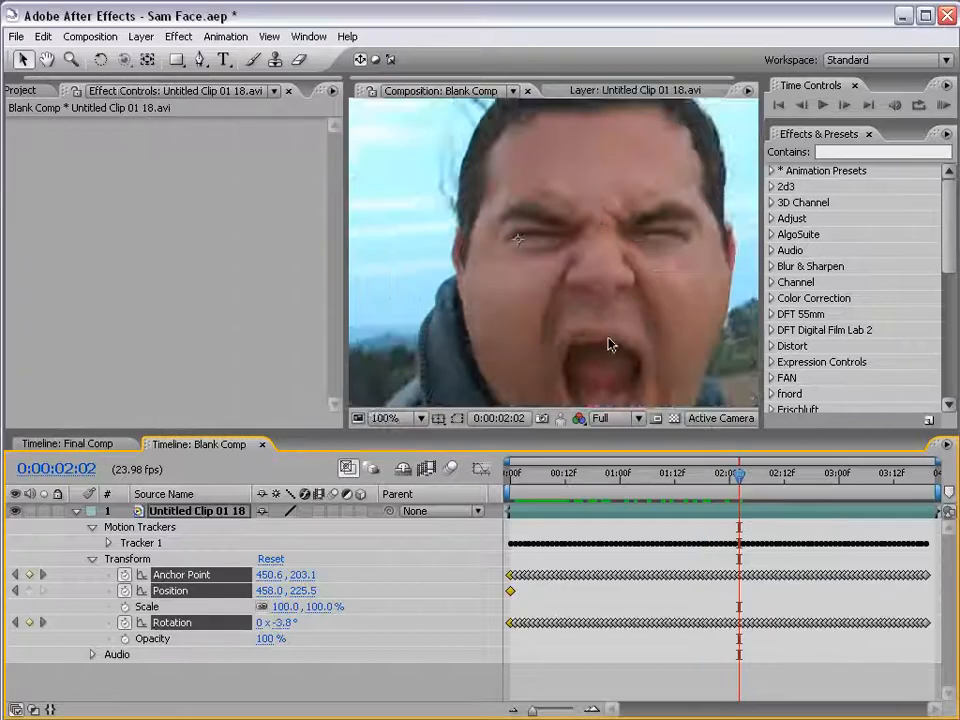
Step: Review the stabilized footage across the timeline, checking the position of the man's face against the moving background
scroll(606, 343, down, 1)
key(grave)
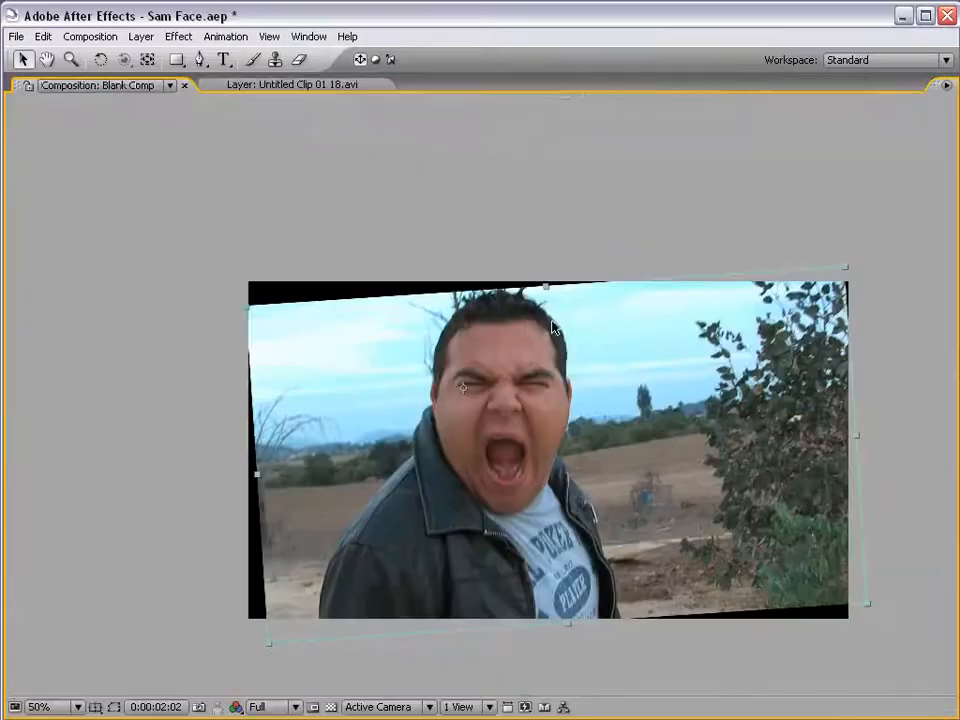
key(grave)
drag(343, 327, 167, 321)
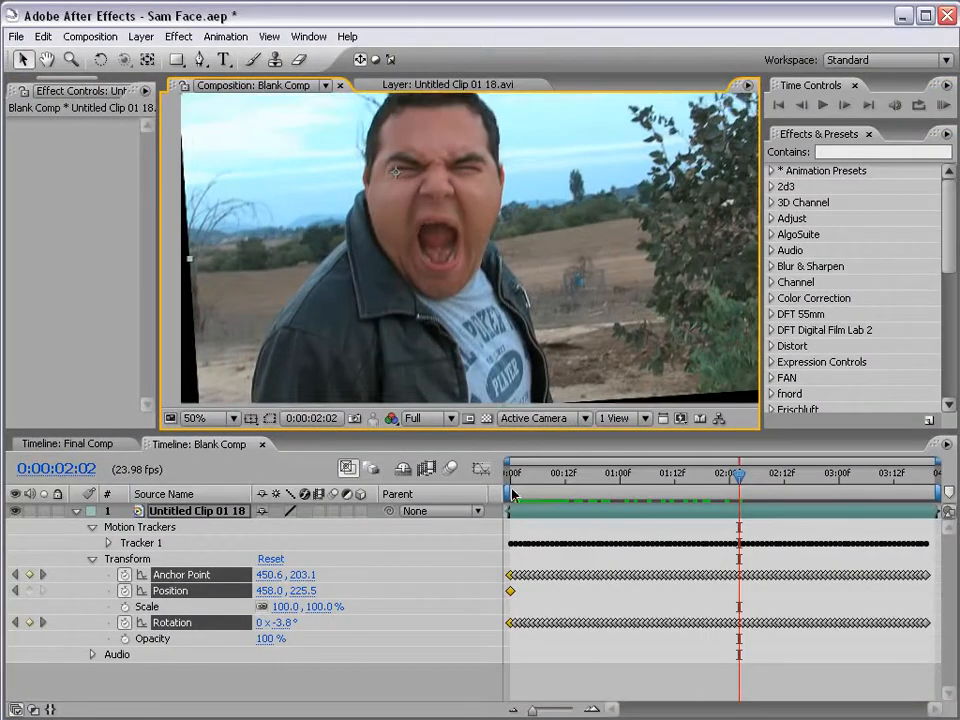
click(531, 477)
drag(531, 480, 867, 493)
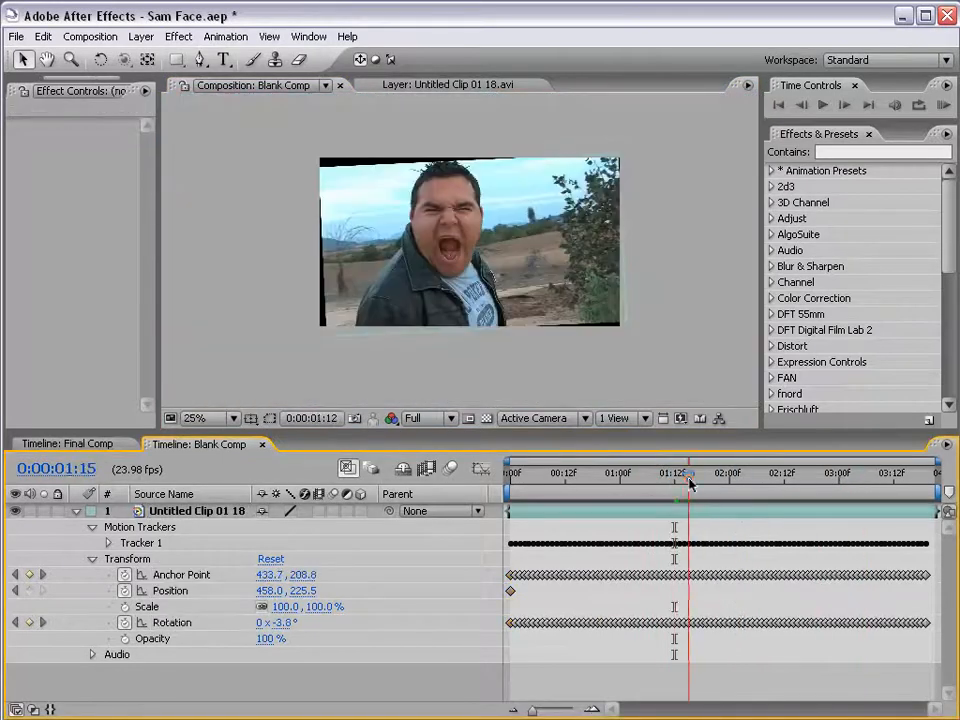
click(744, 478)
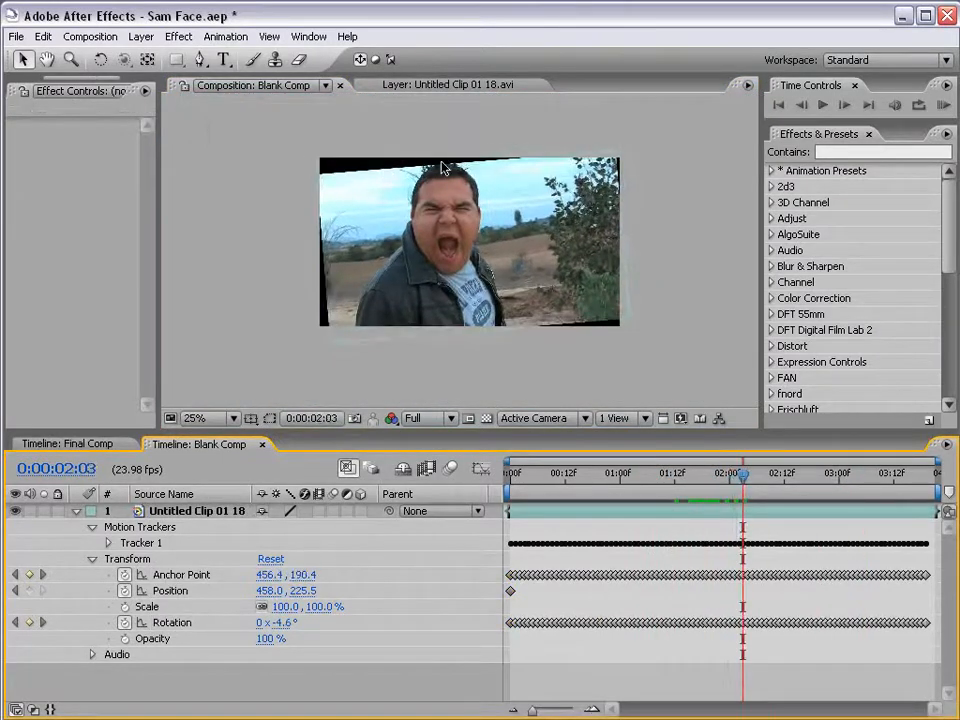
drag(743, 478, 666, 498)
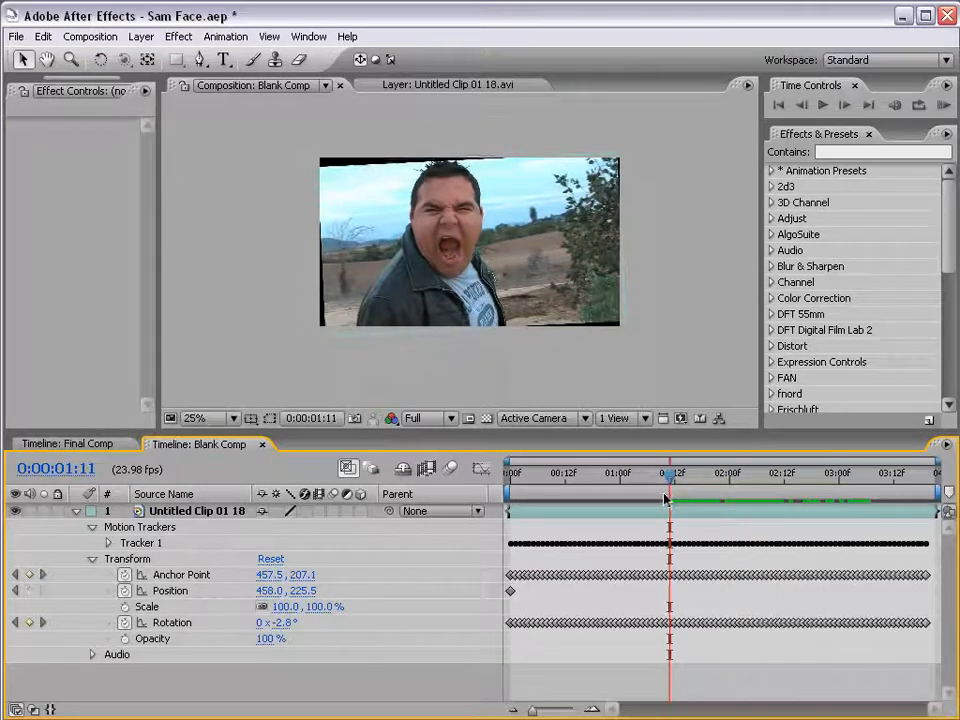
scroll(357, 147, up, 1)
key(h)
drag(450, 188, 450, 204)
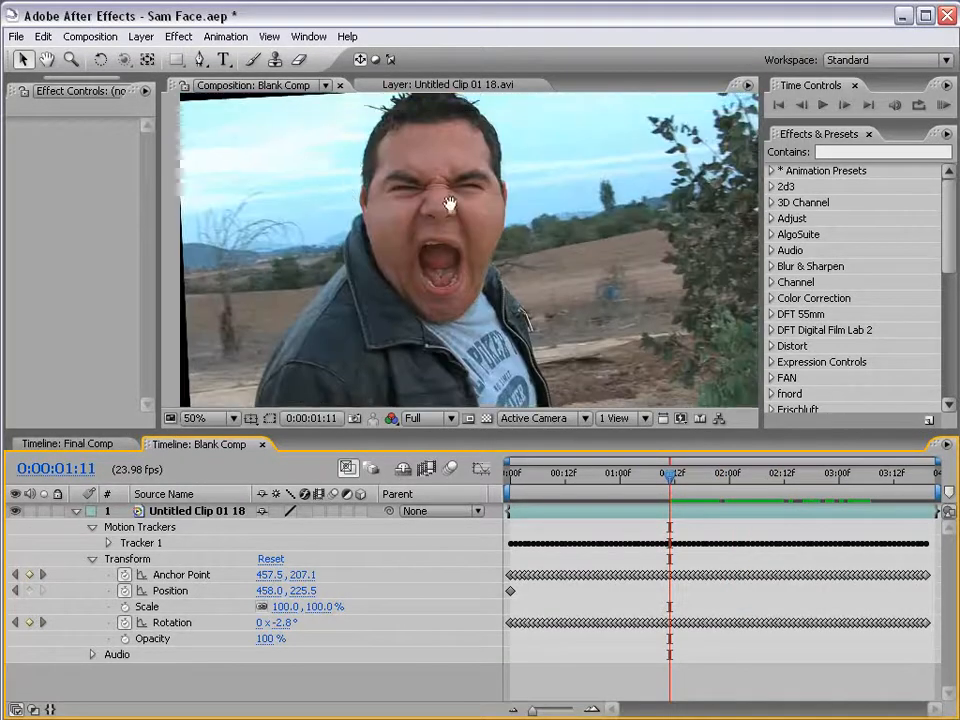
drag(667, 478, 498, 505)
key(v)
Step: Pre-compose the stabilized clip as "PreCompFace", moving all attributes into the new composition
click(78, 512)
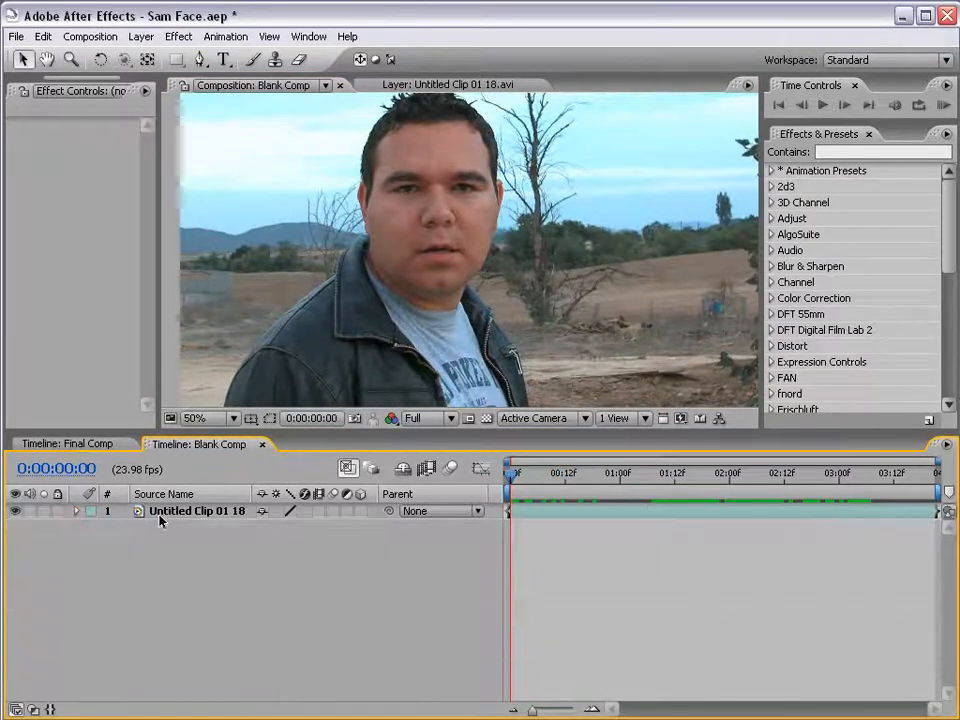
click(160, 512)
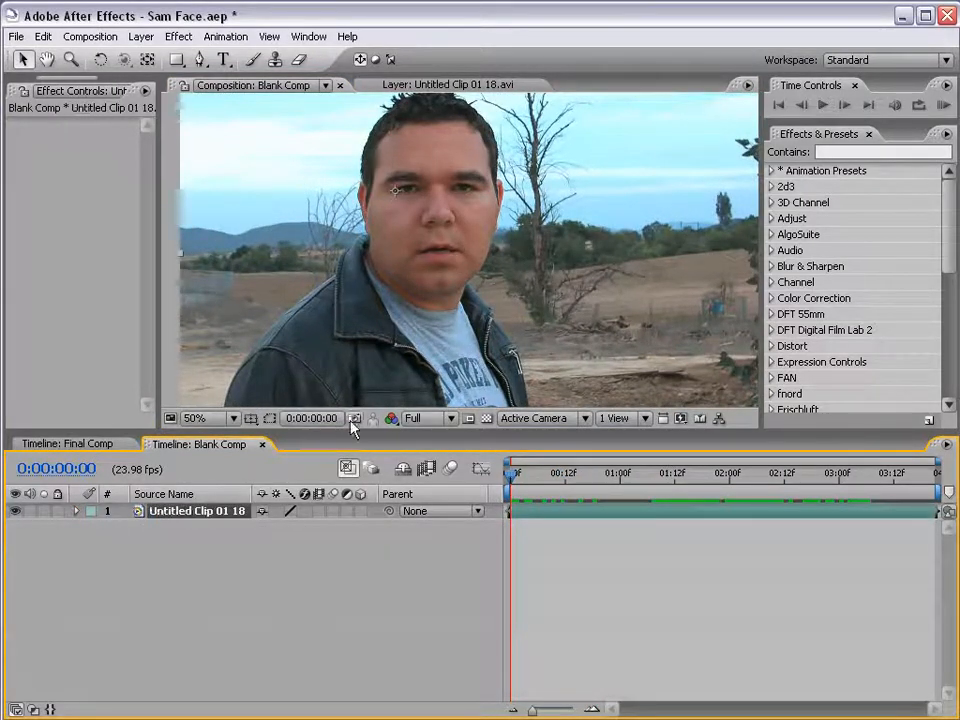
click(150, 37)
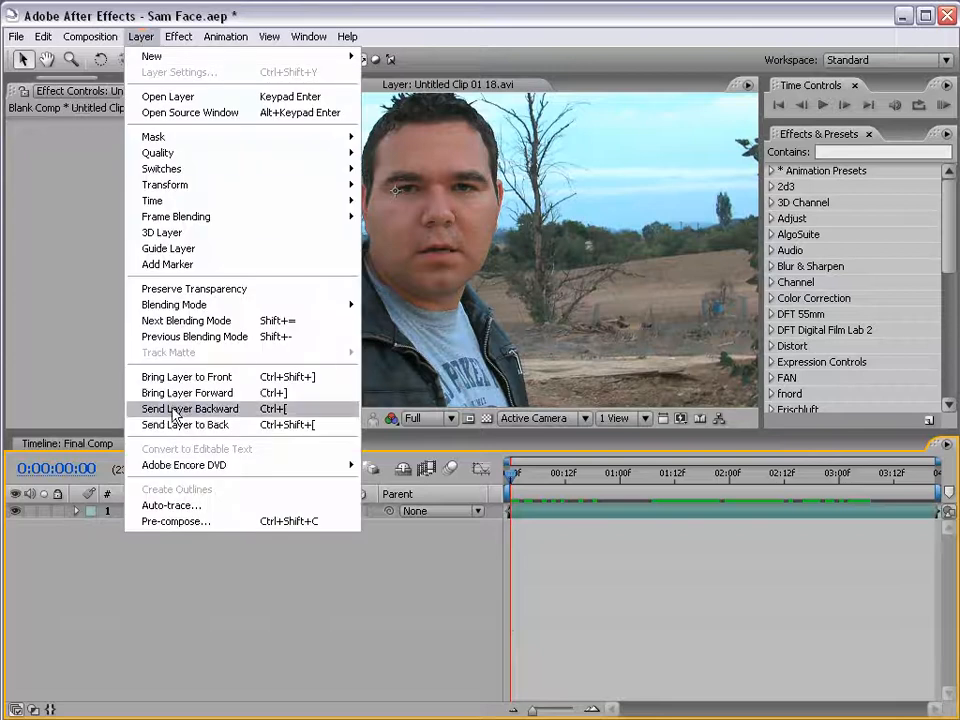
click(167, 522)
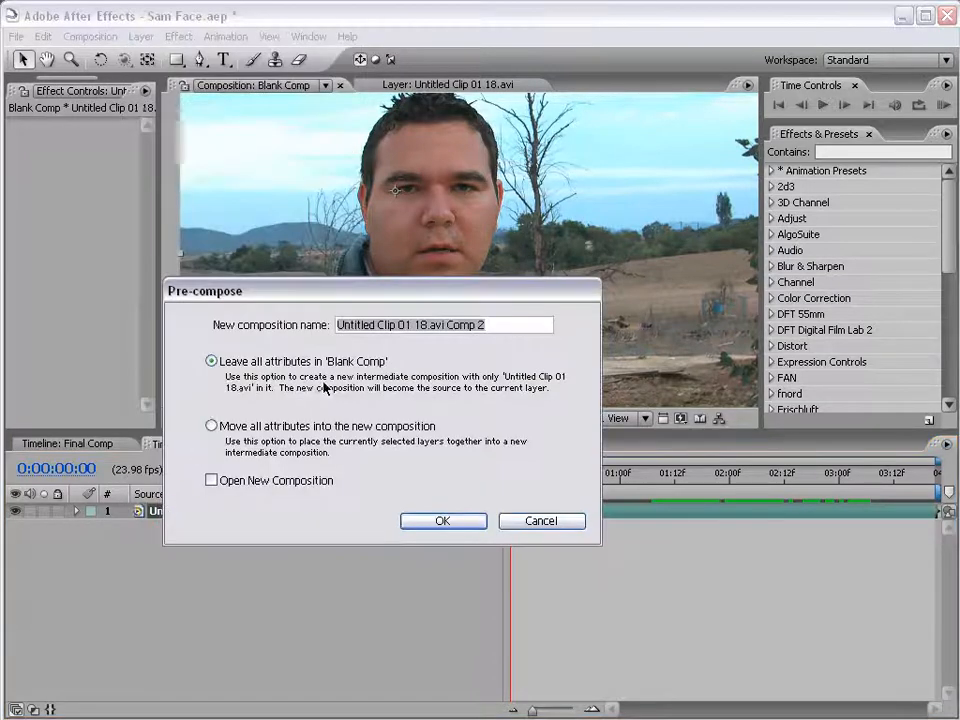
click(211, 426)
drag(501, 329, 125, 331)
text(PreComp)
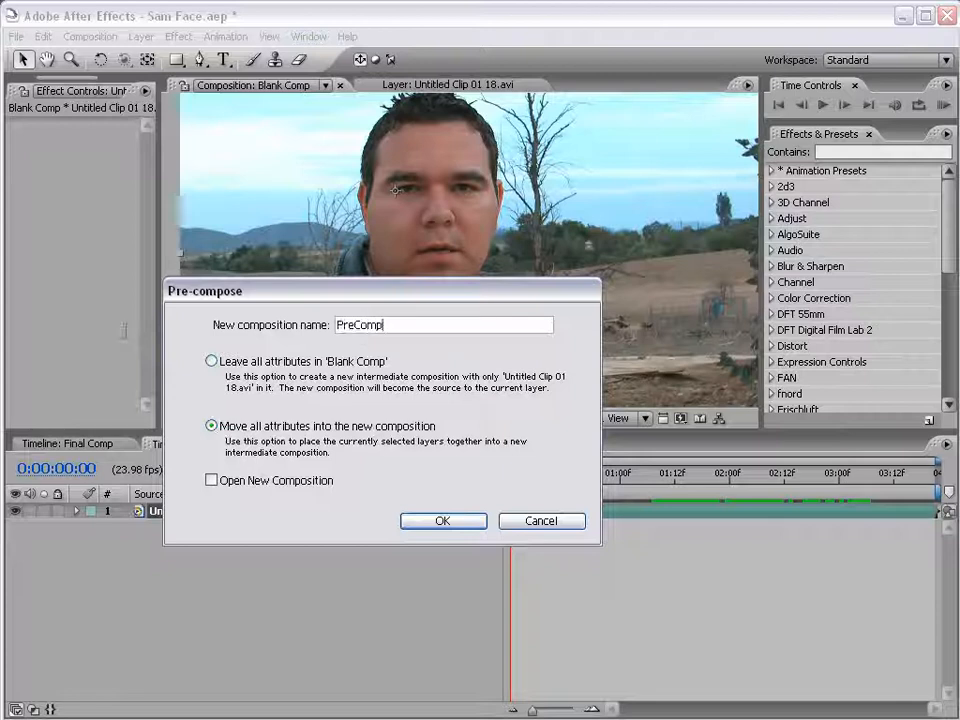
text(Face)
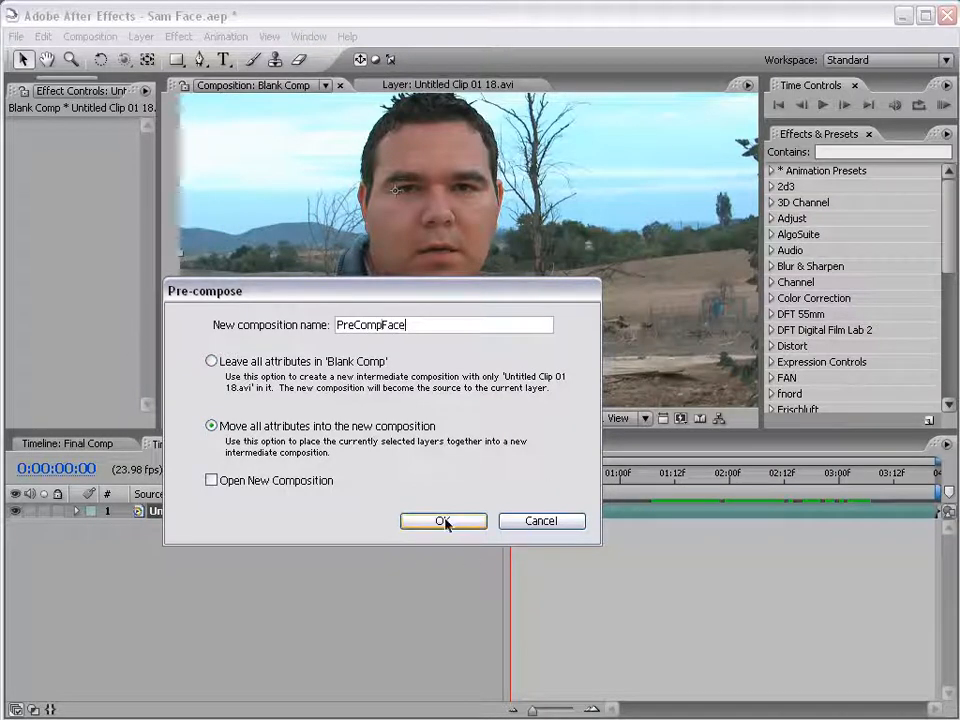
click(443, 520)
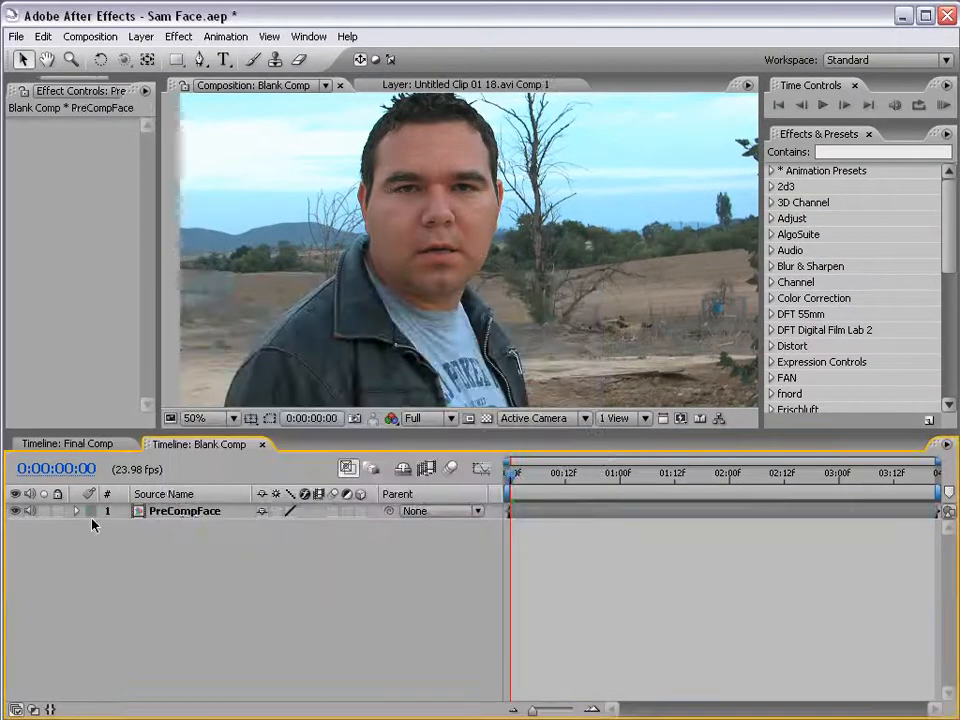
Step: Open the PreCompFace composition and go to about 0:00:01:09, with the whole frame in view
double_click(186, 516)
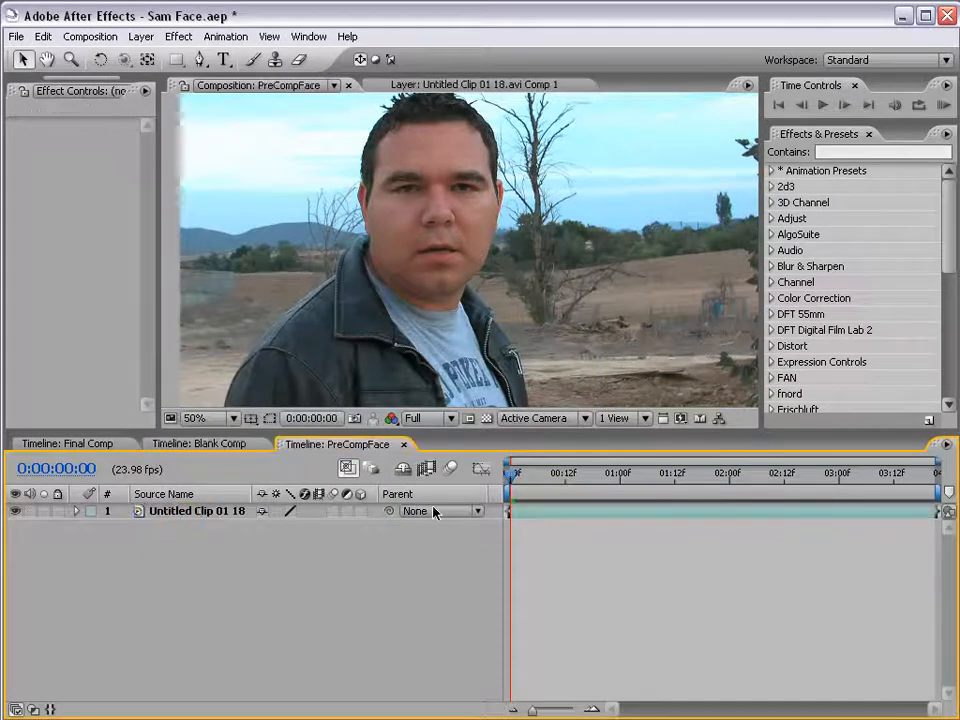
drag(512, 478, 664, 490)
scroll(484, 227, down, 1)
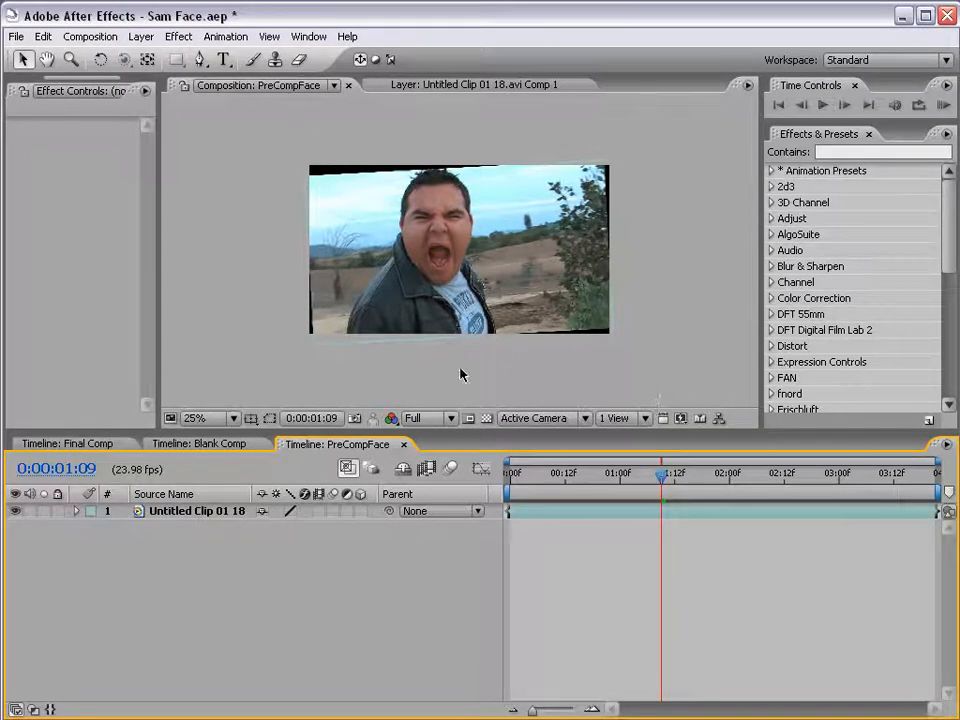
Step: Enlarge the PreCompFace composition to 1700 x 956 with the aspect ratio locked, and check the clip's edges throughout its duration
click(92, 37)
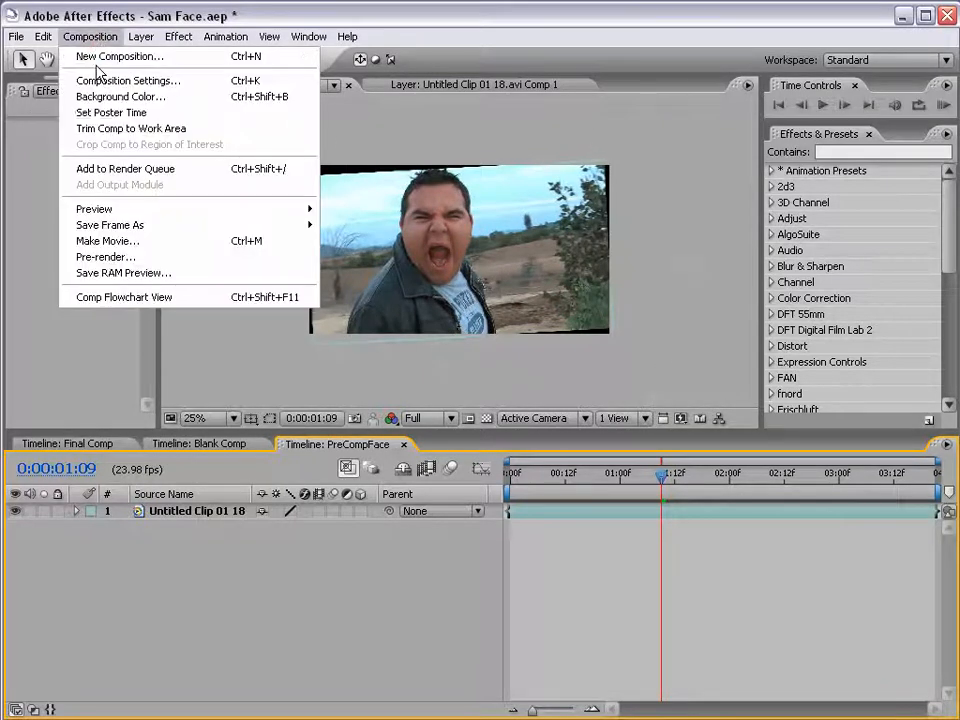
click(211, 82)
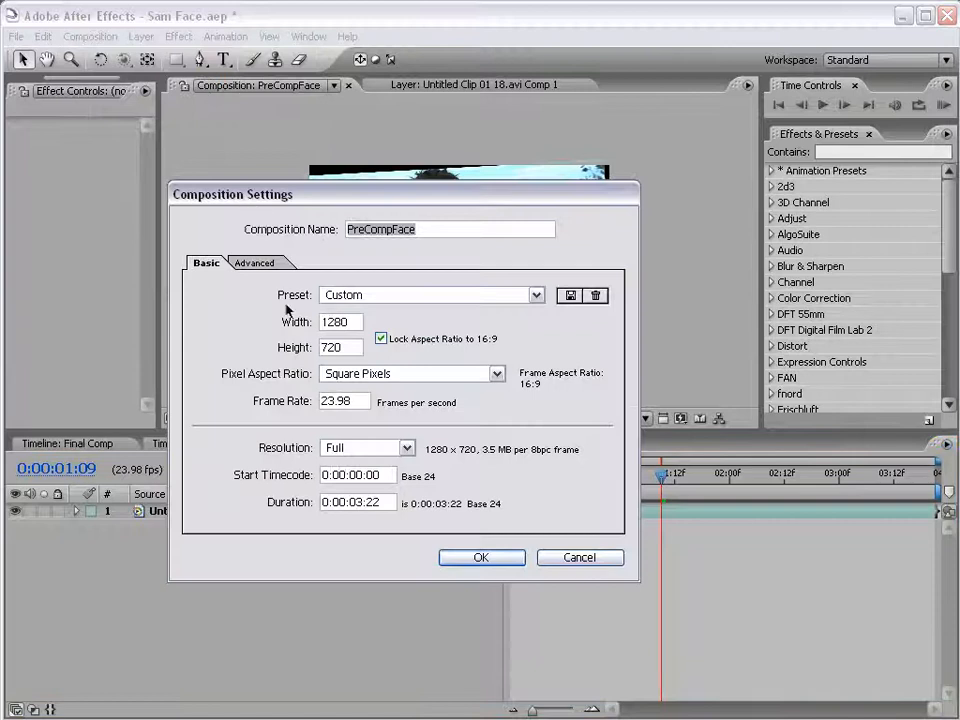
double_click(357, 325)
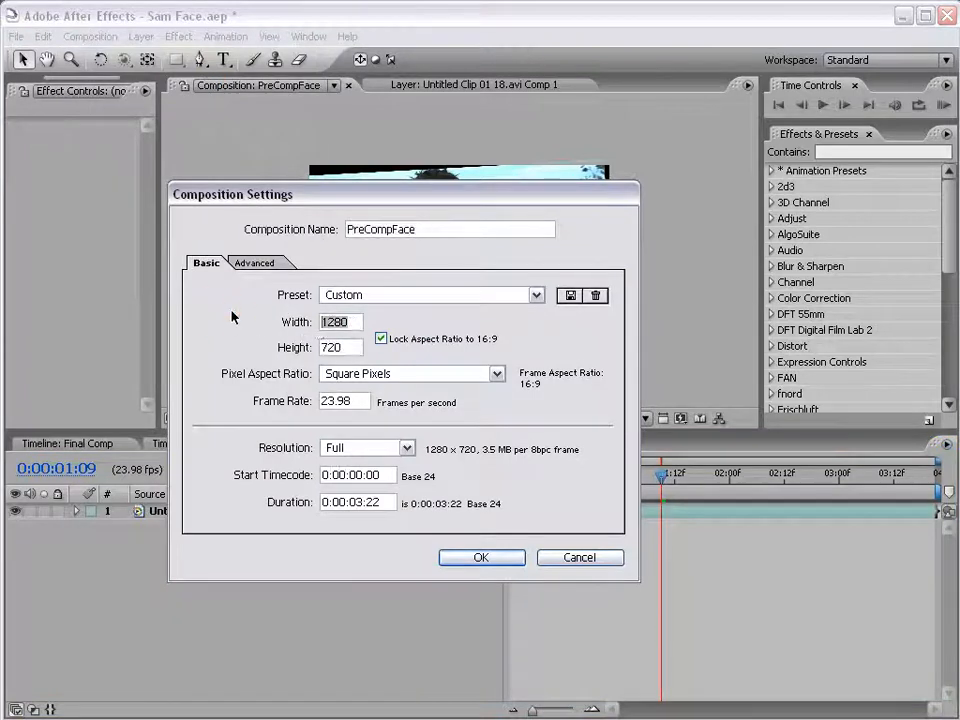
text(1700)
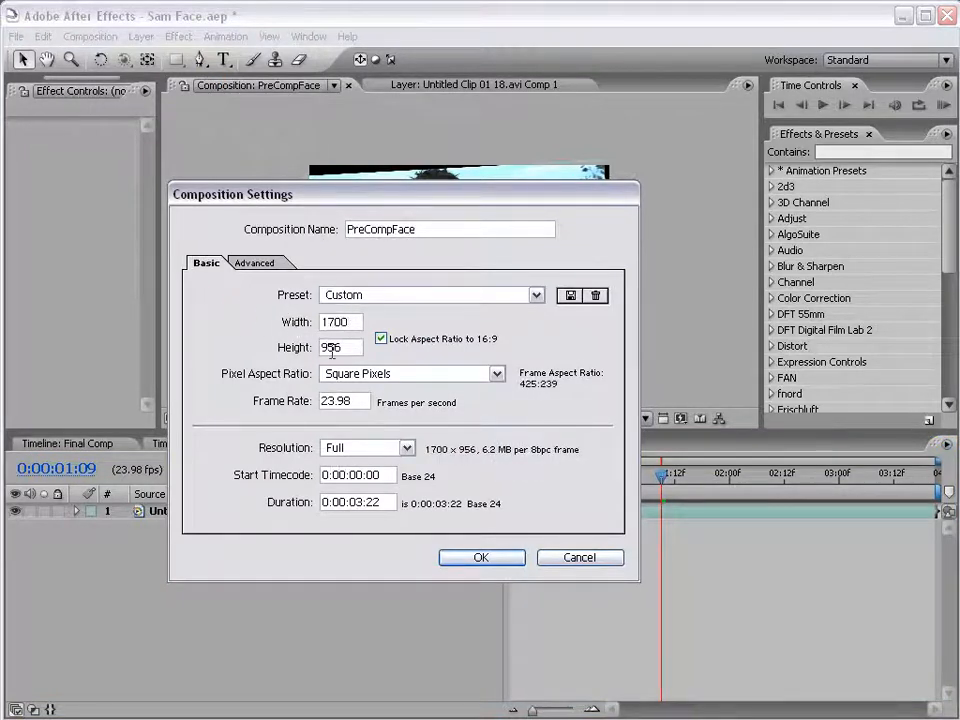
click(495, 556)
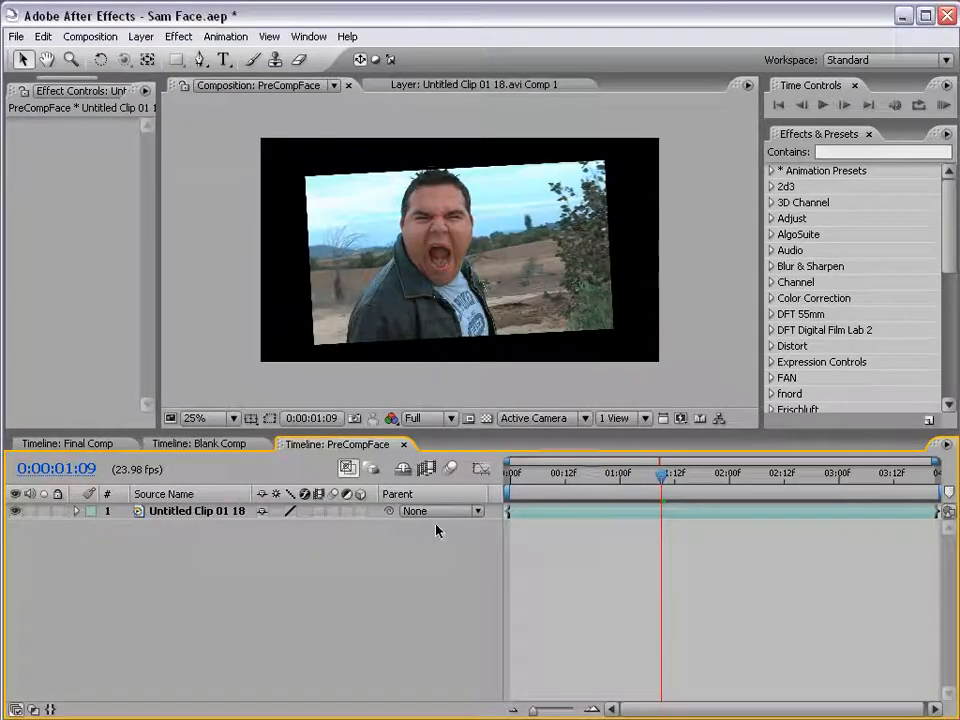
click(484, 508)
drag(621, 470, 846, 484)
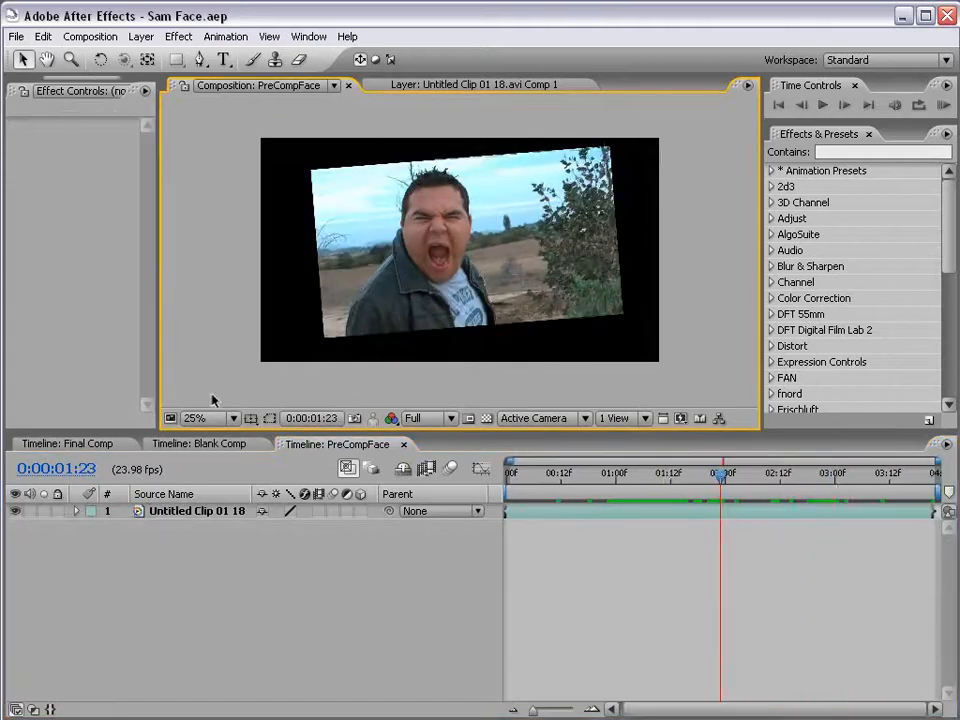
Step: Dock the PreCompFace timeline above the Blank Comp timeline and size both so their layers are visible together
click(199, 444)
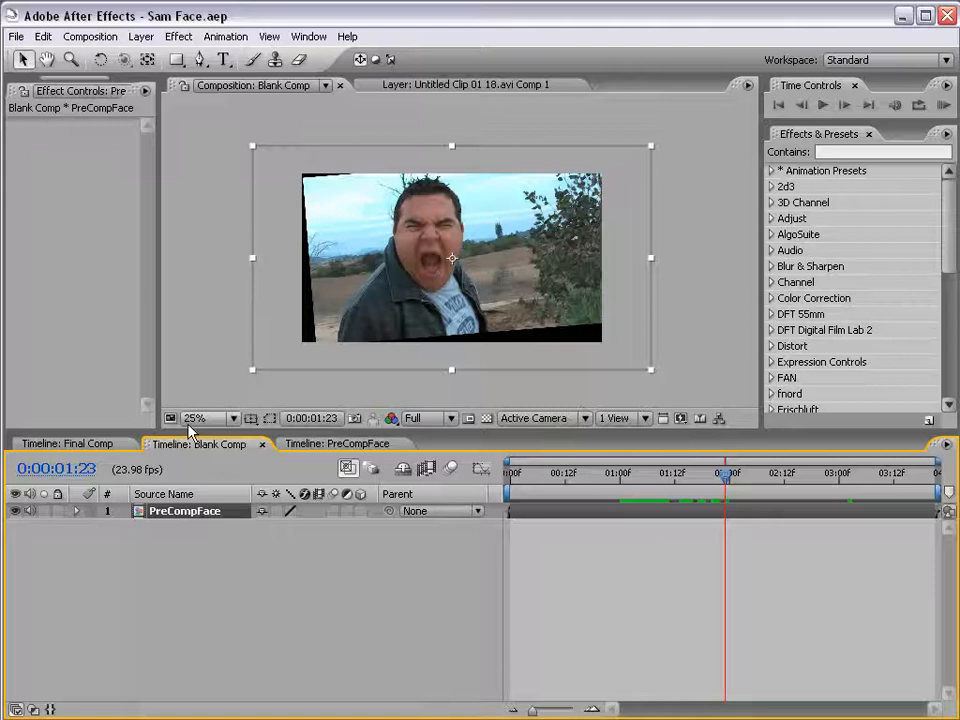
drag(213, 437, 205, 500)
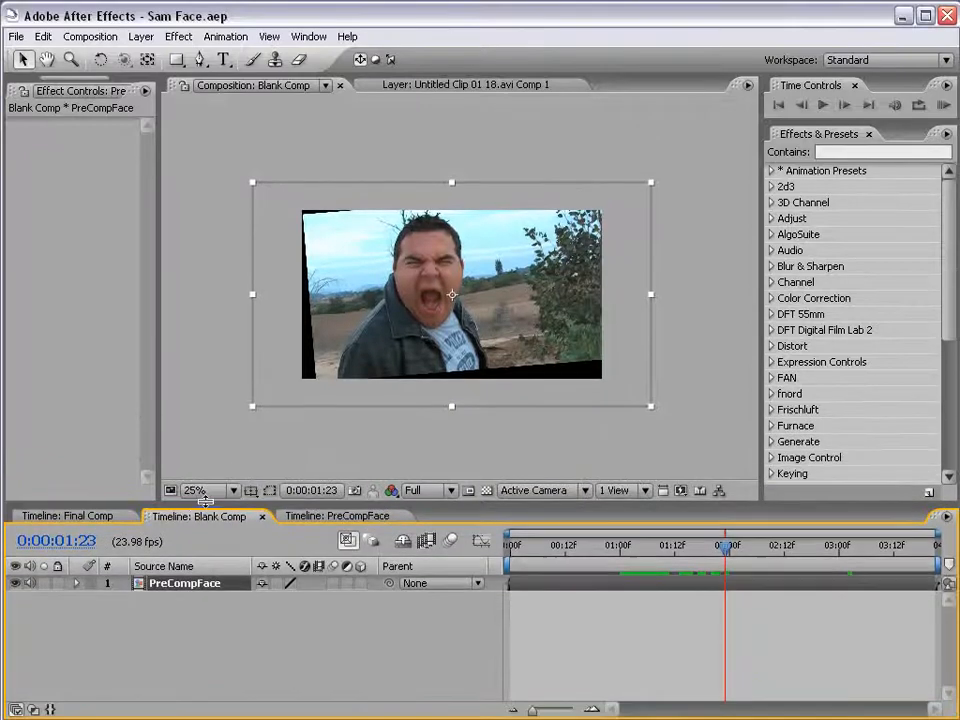
click(300, 515)
drag(288, 543, 182, 545)
drag(211, 502, 208, 364)
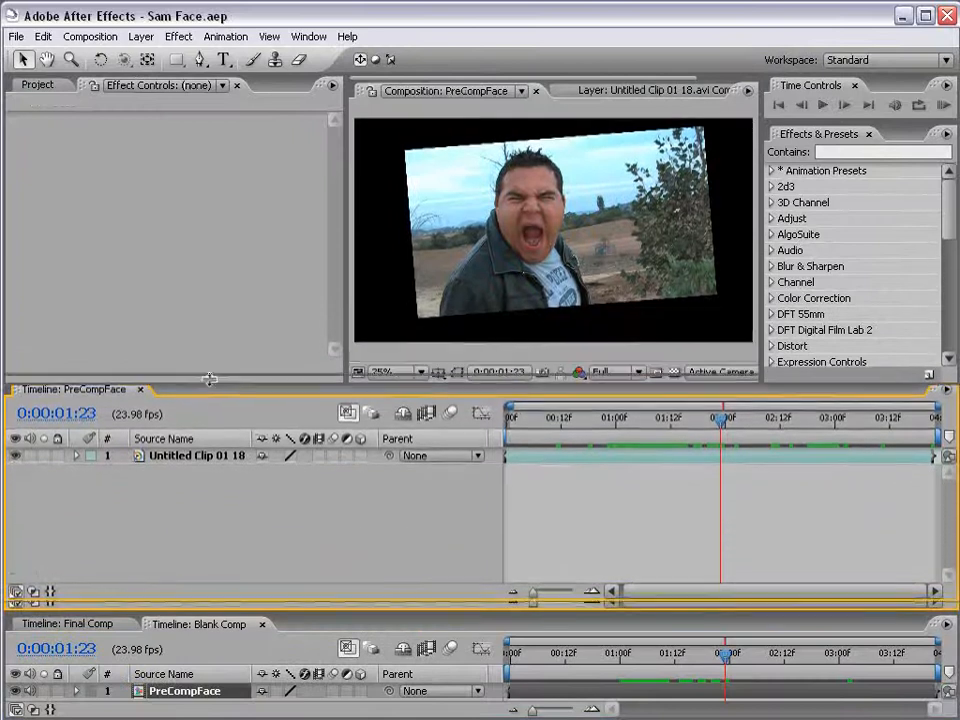
drag(255, 610, 231, 503)
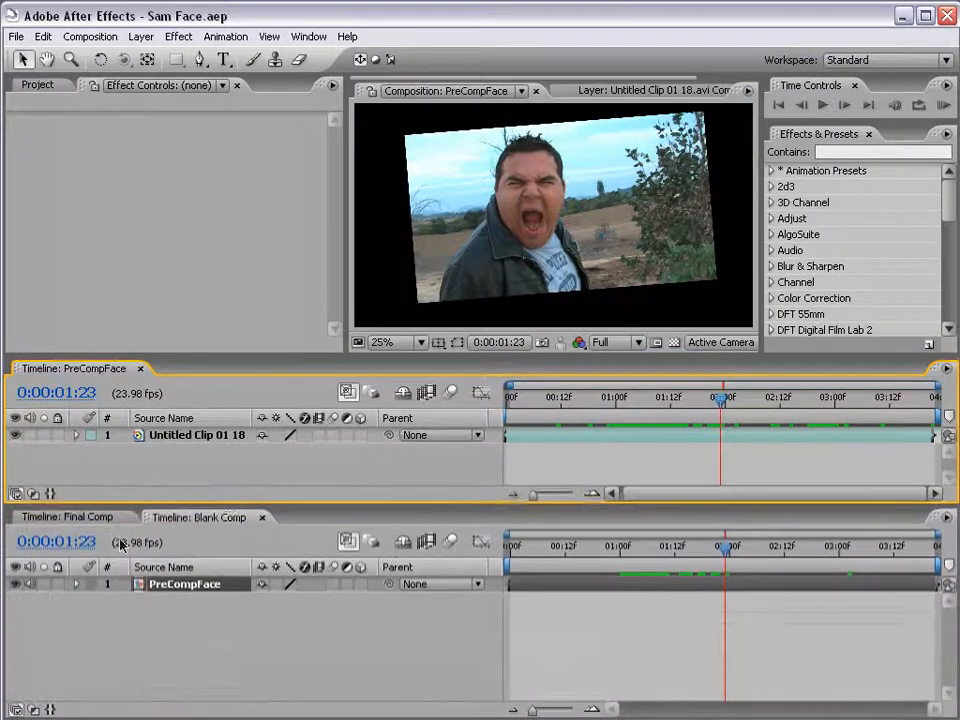
Step: Reveal the keyframed properties of the clip in PreCompFace and enlarge its timeline to show the track and transform keyframes
click(163, 437)
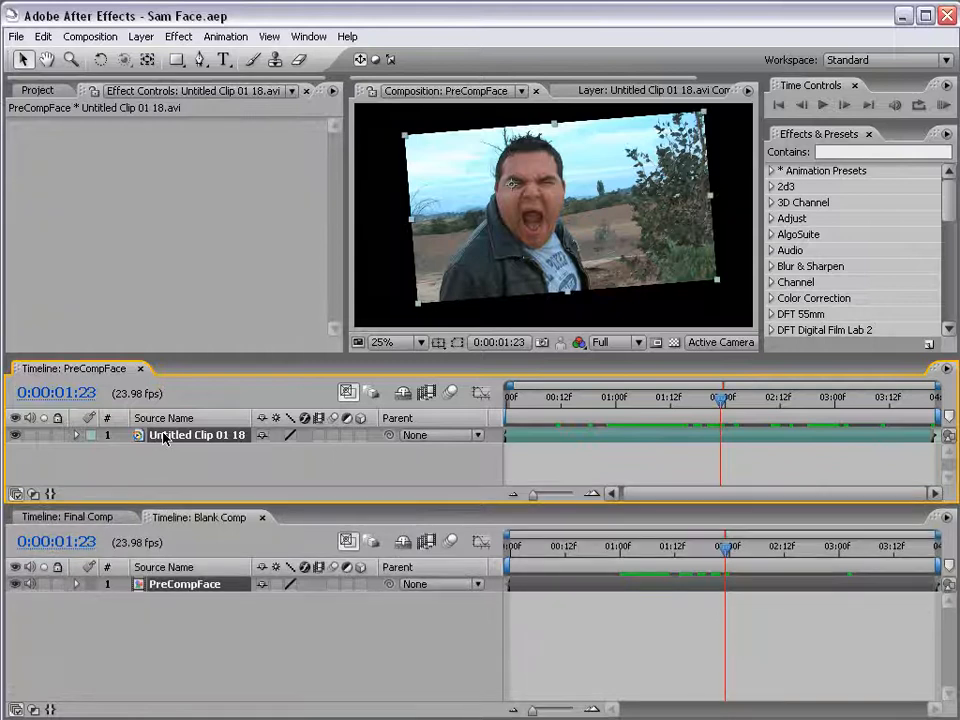
key(u)
drag(181, 357, 182, 297)
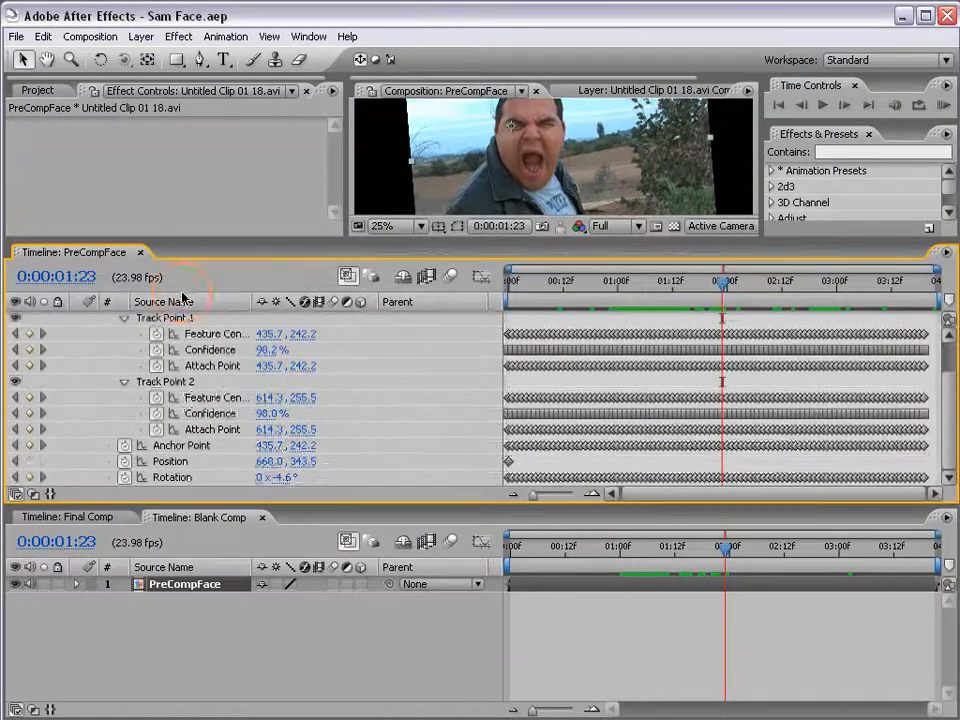
Step: Reveal the Anchor Point, Position and Rotation properties of the PreCompFace layer in Blank Comp
click(183, 446)
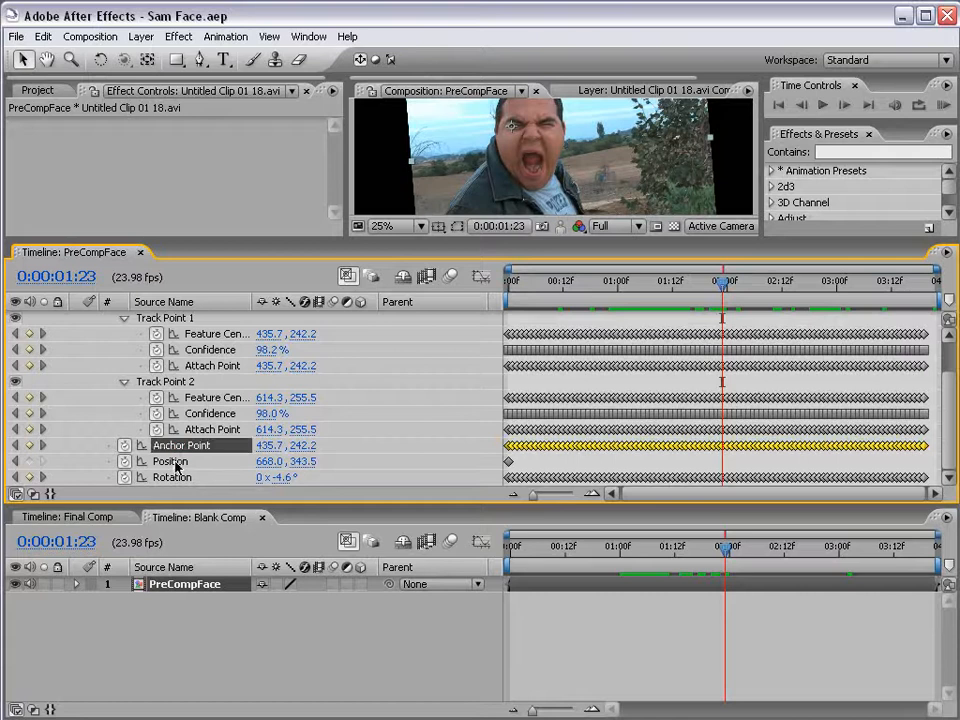
drag(179, 238, 179, 211)
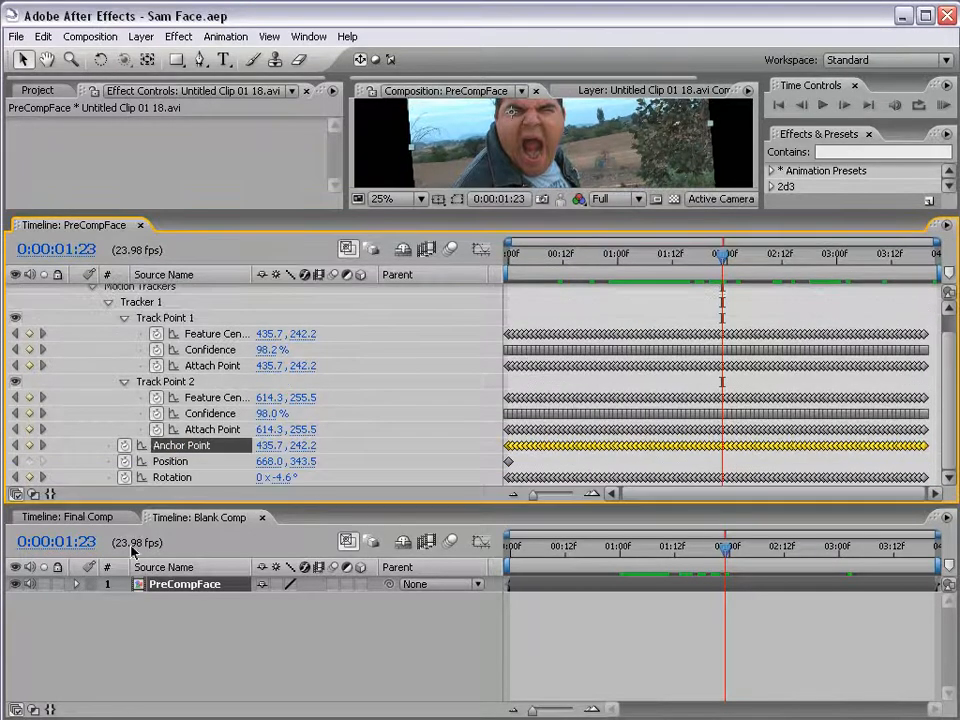
click(178, 588)
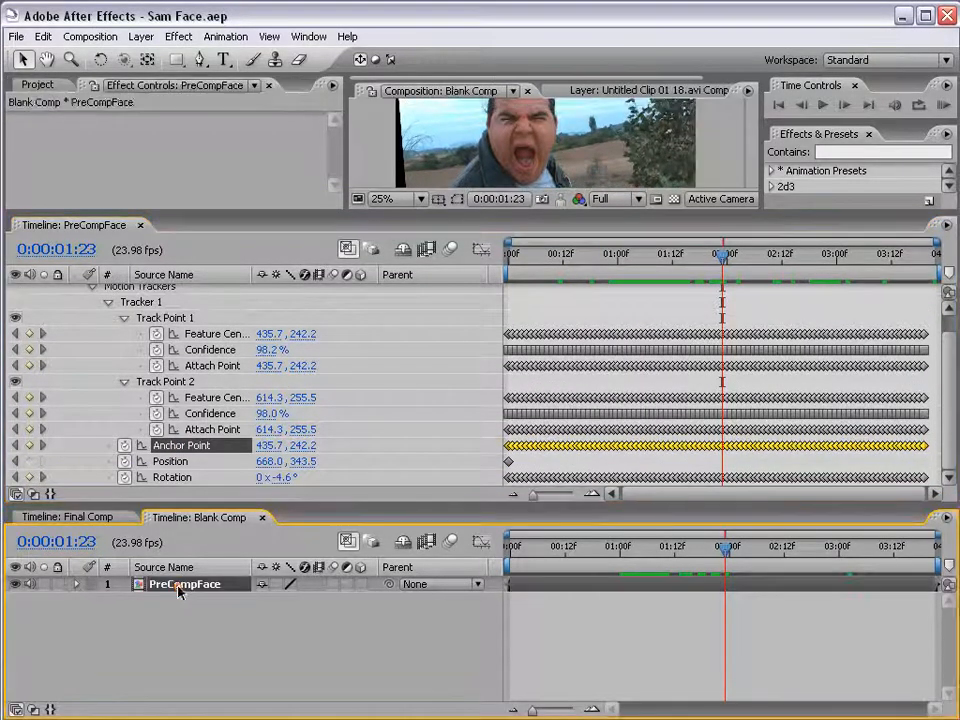
key(p)
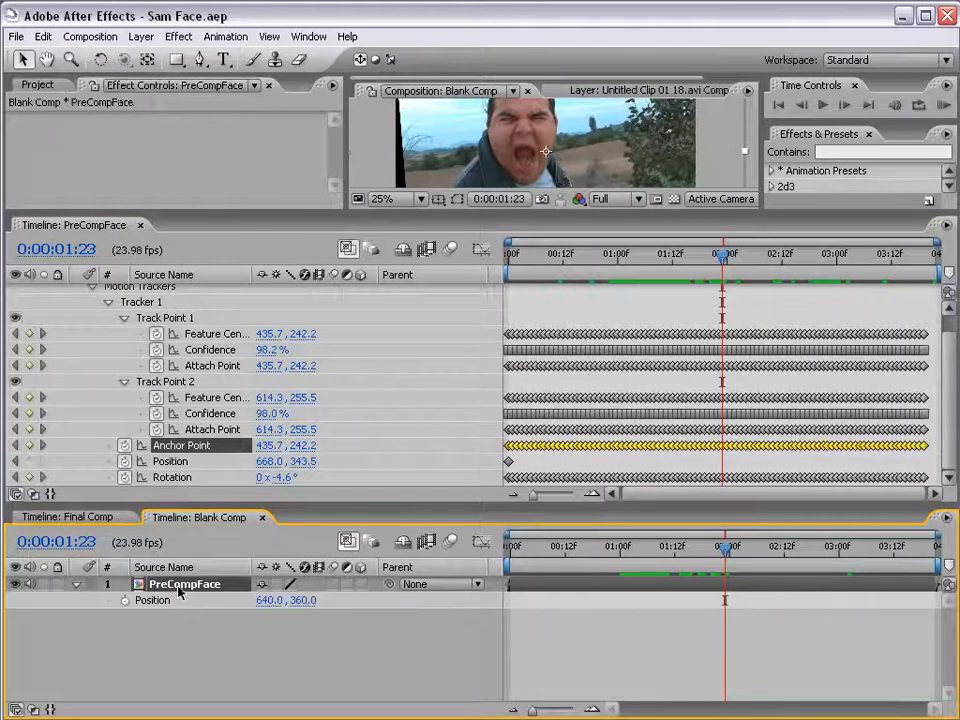
key(shift+r)
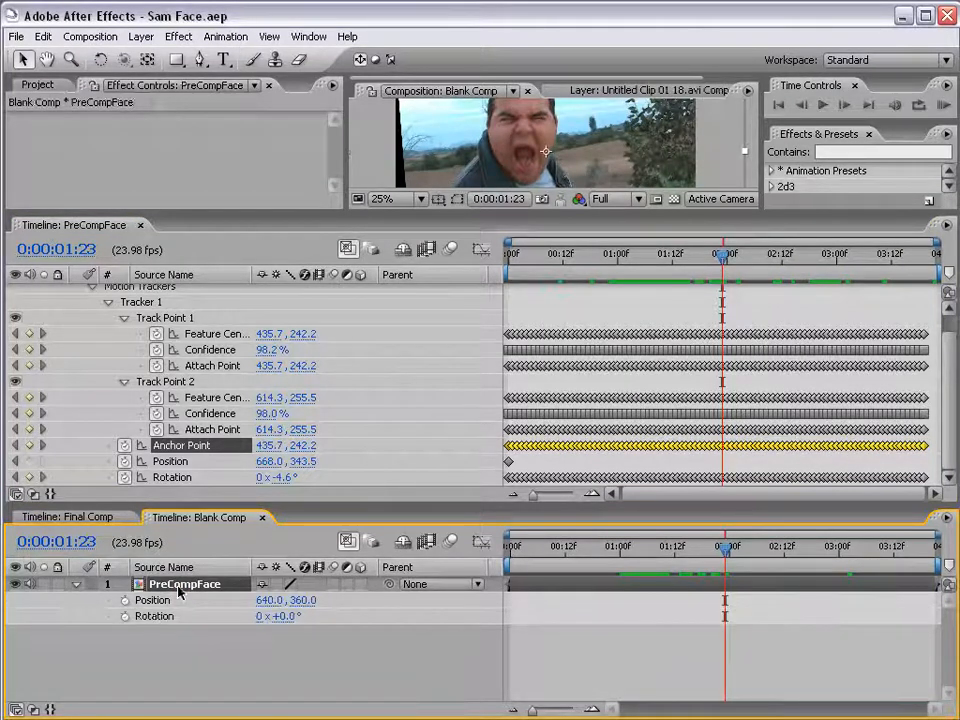
key(shift+a)
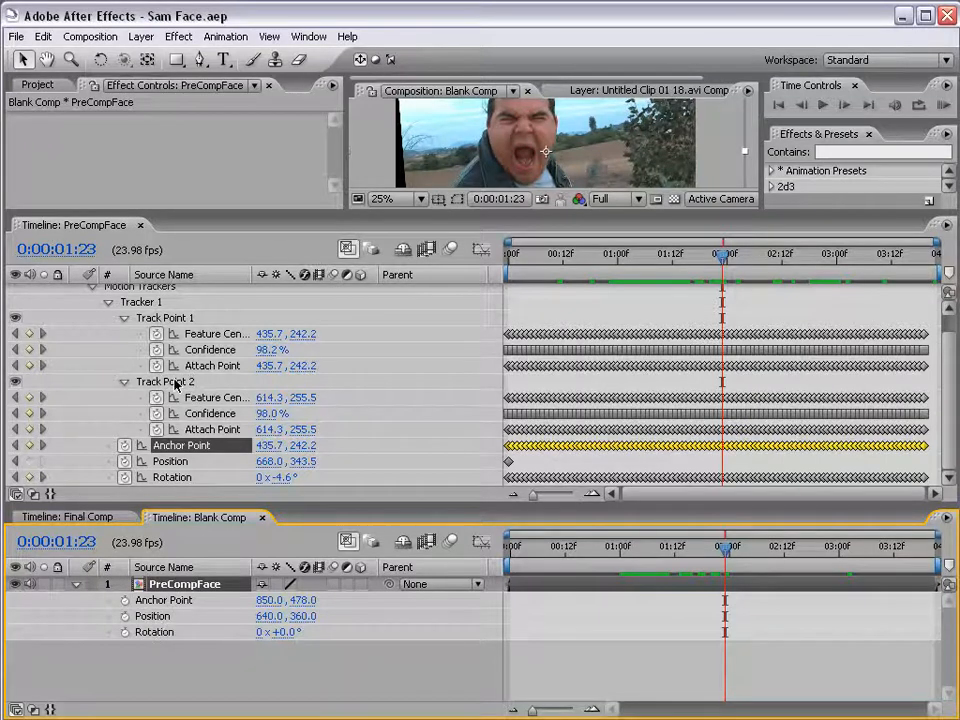
Step: Collapse the clip's tracker data in PreCompFace and resize both timelines so their transform properties are visible together
click(124, 317)
click(108, 323)
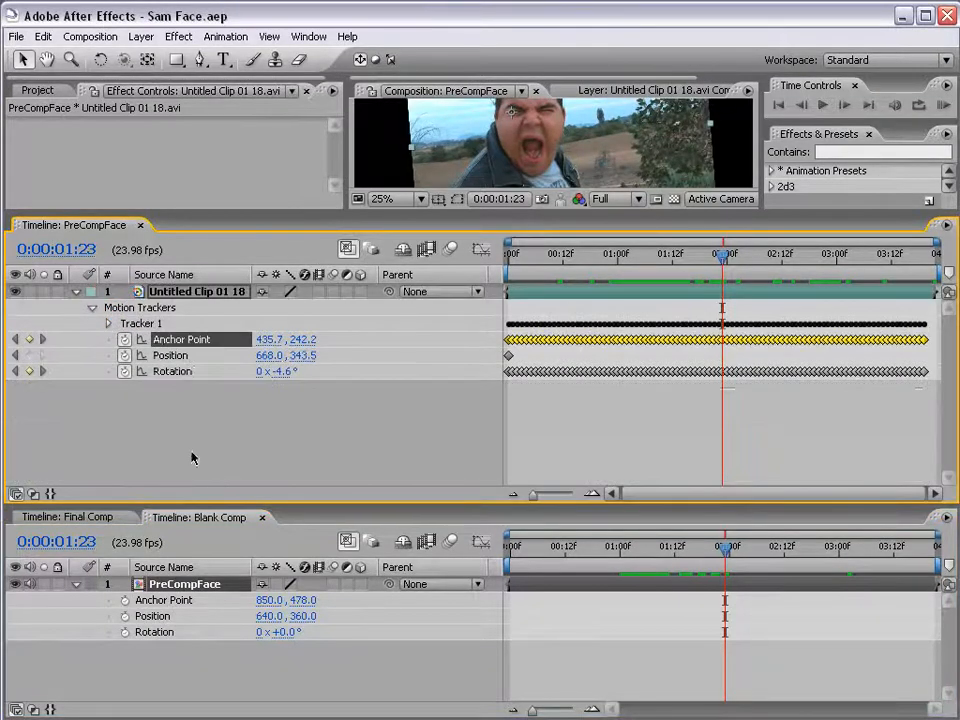
drag(216, 503, 216, 469)
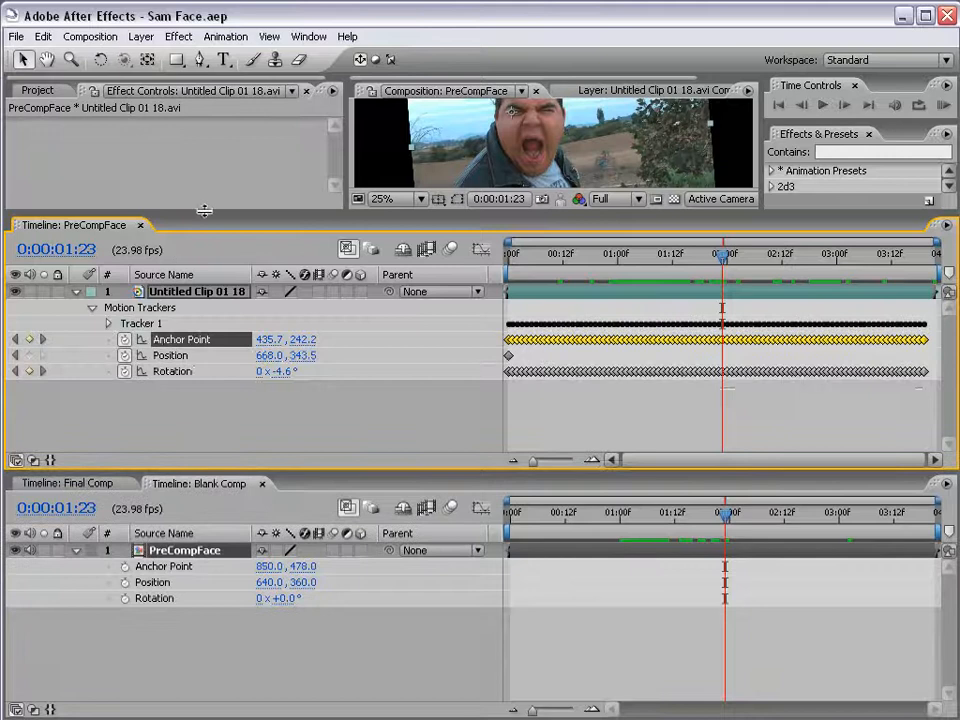
drag(204, 211, 200, 246)
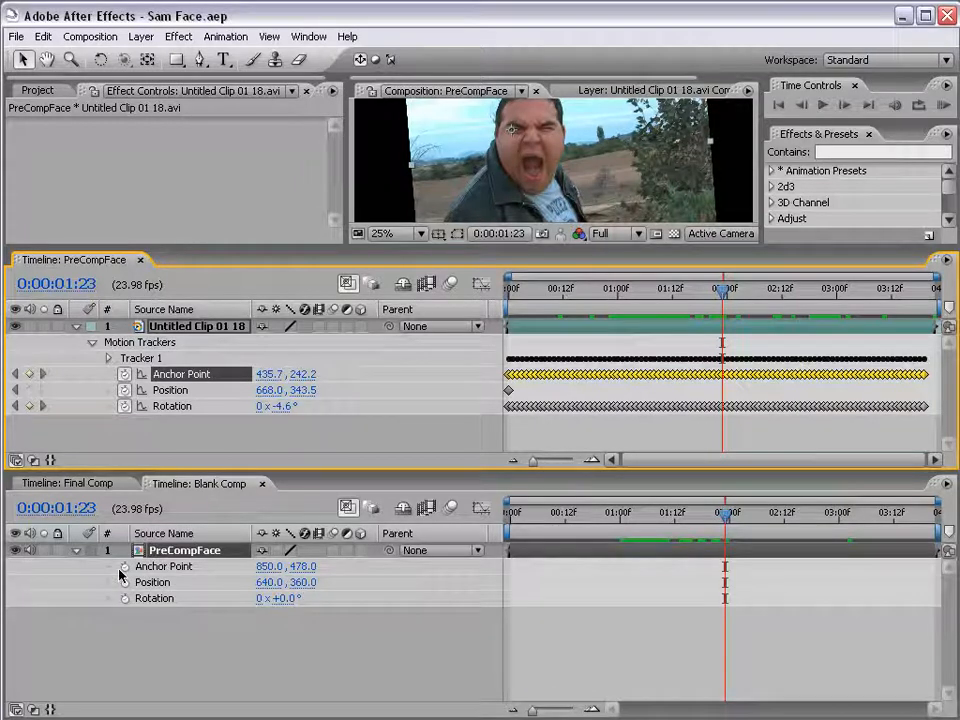
Step: Link the Position of the PreCompFace layer in Blank Comp to the tracked clip's Anchor Point with an expression
click(520, 627)
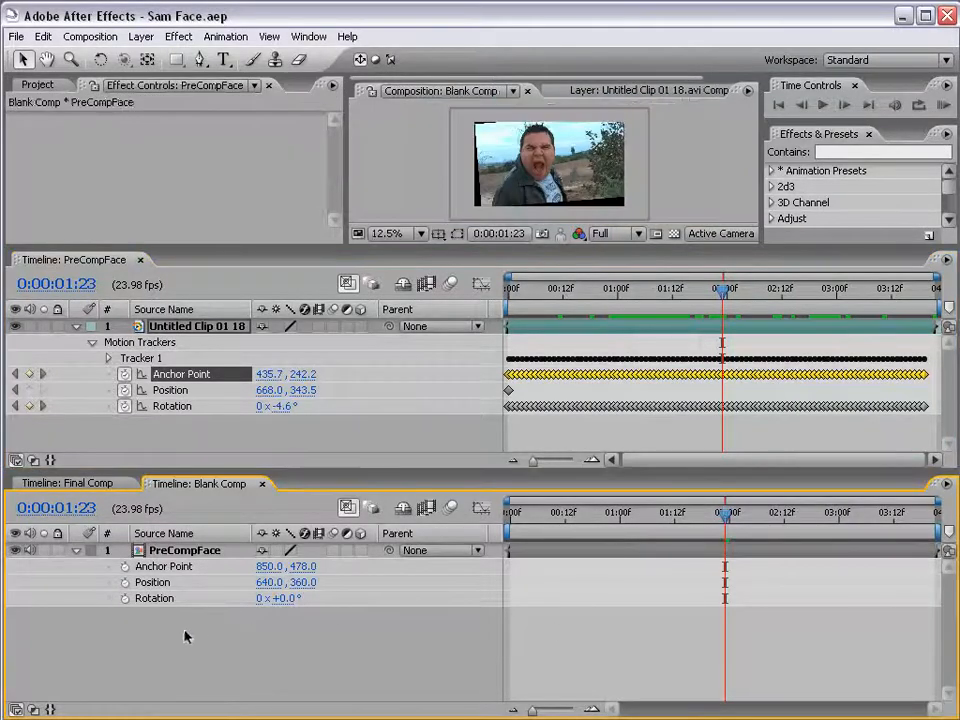
alt+click(125, 582)
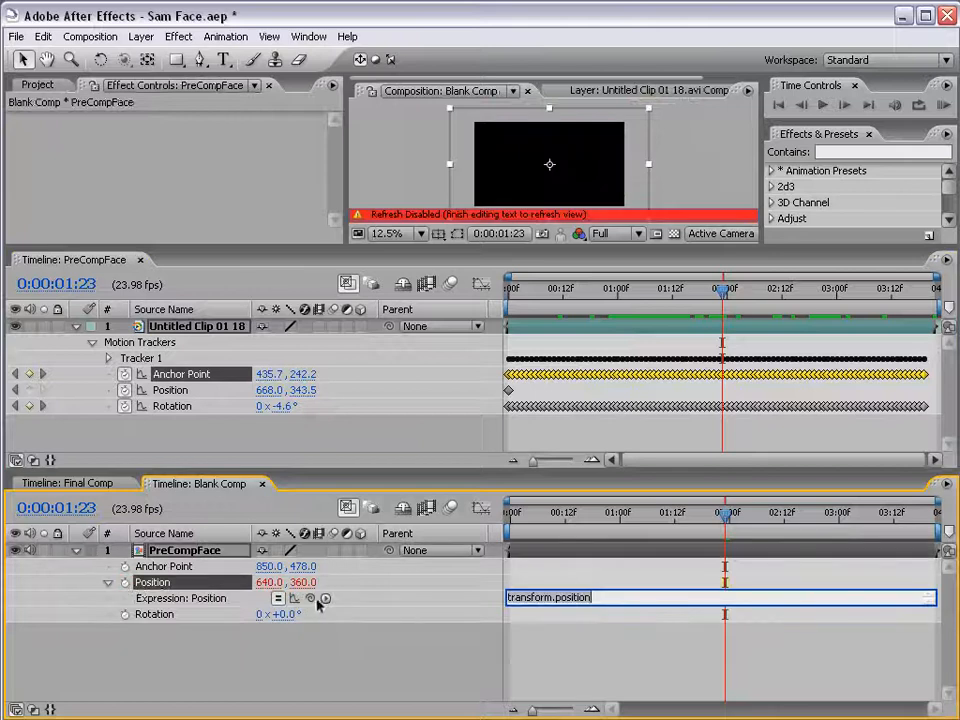
drag(316, 596, 172, 378)
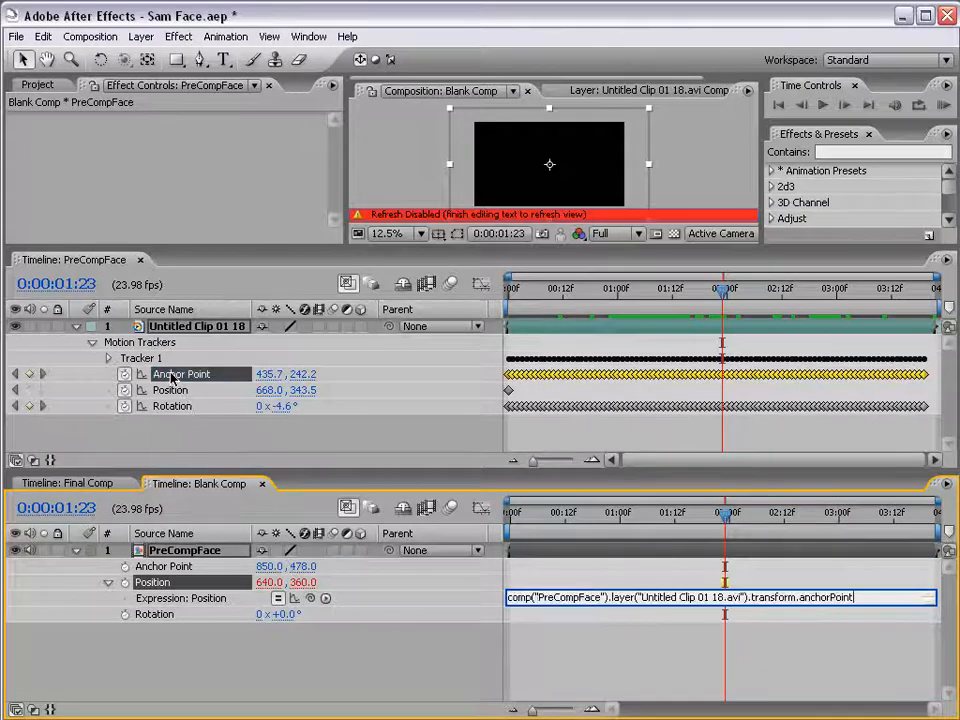
click(557, 650)
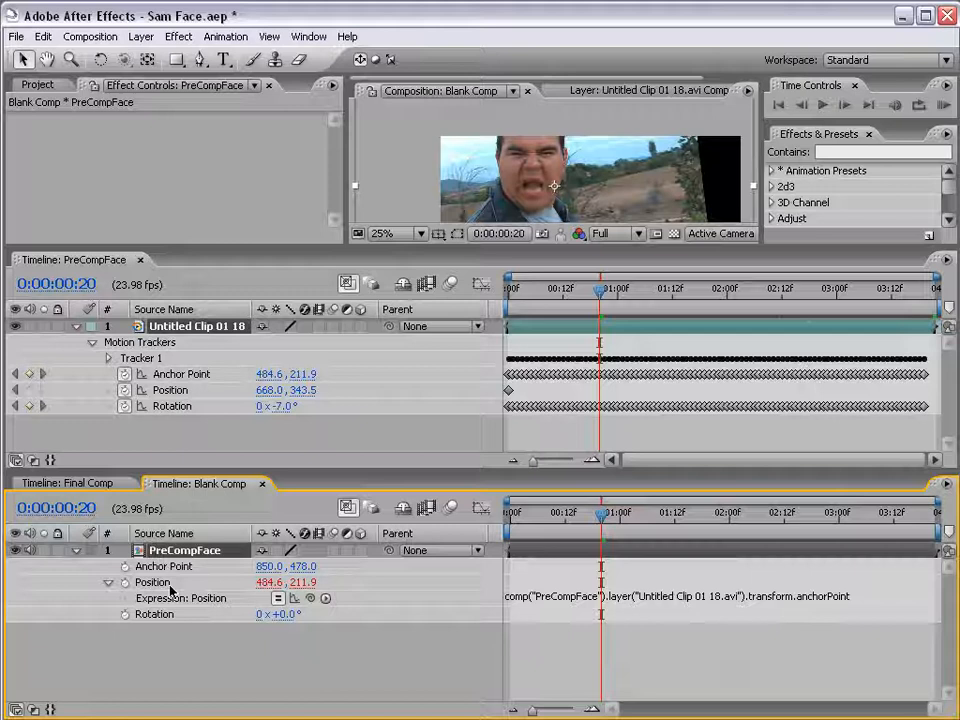
Step: Link the PreCompFace layer's Rotation to the tracked clip's Rotation with an expression and check the resulting motion
drag(211, 246, 211, 258)
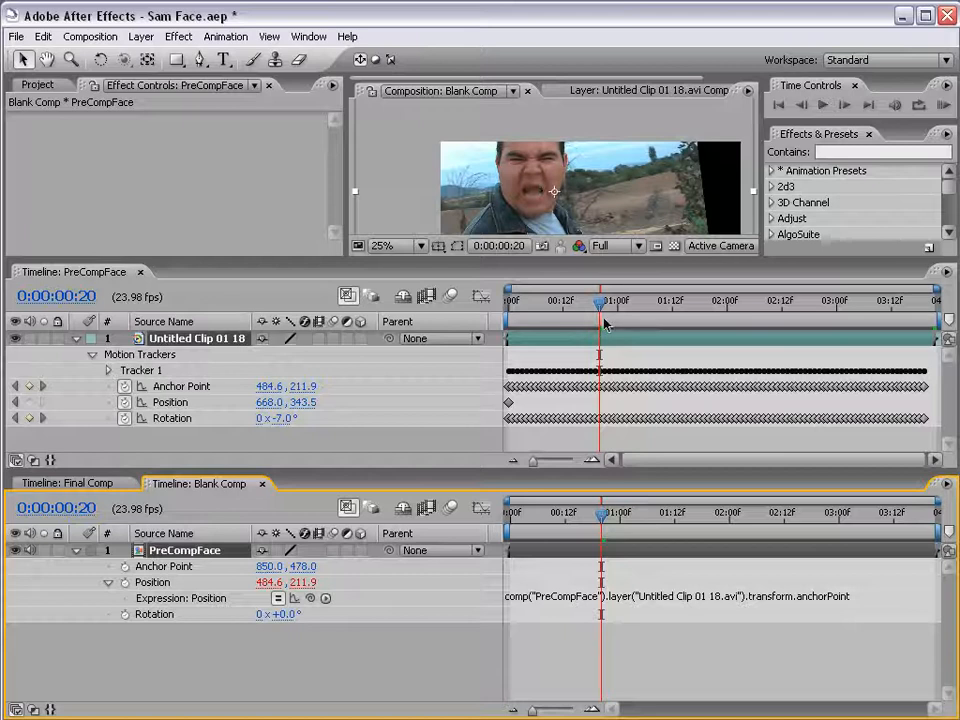
mouse_move(604, 323)
mouse_down()
mouse_move(645, 320)
mouse_move(559, 316)
mouse_move(619, 317)
mouse_move(583, 315)
mouse_move(599, 316)
mouse_up()
click(601, 314)
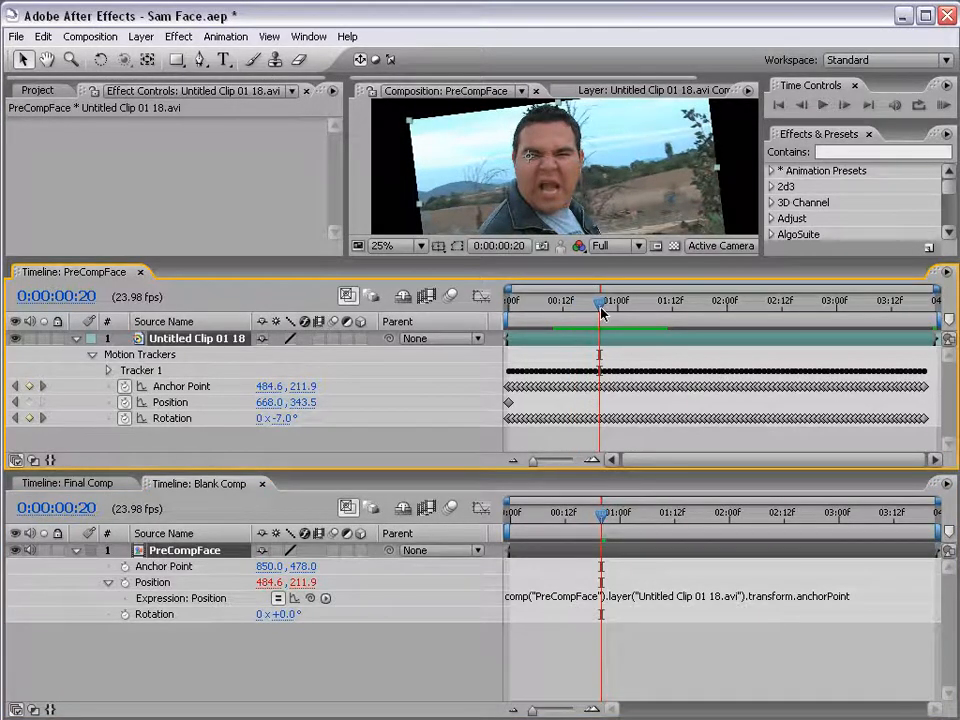
alt+click(124, 614)
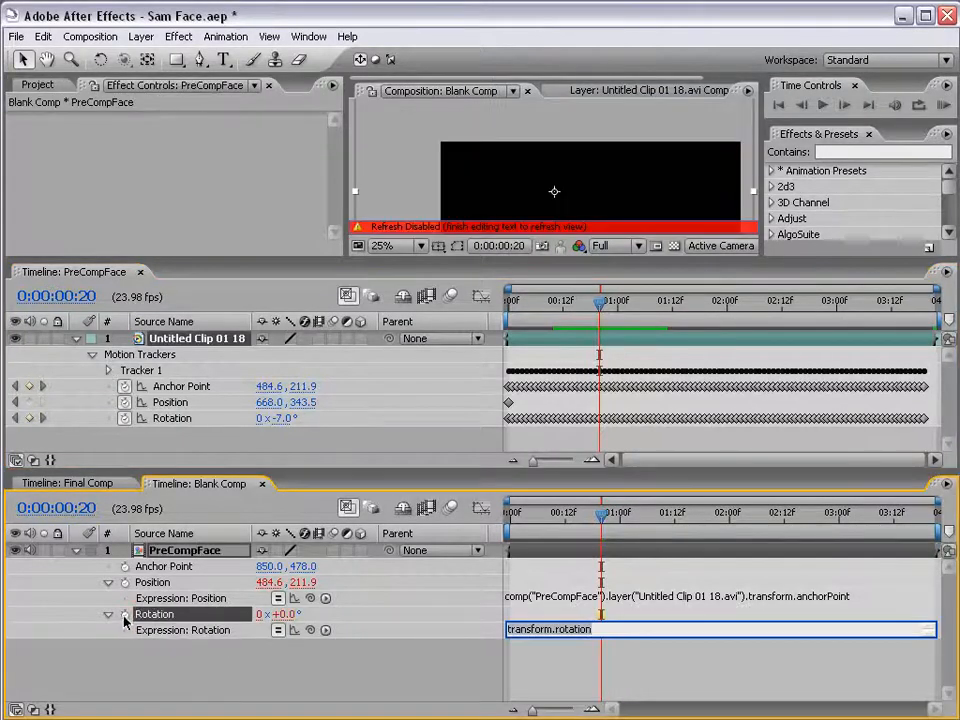
drag(310, 630, 175, 418)
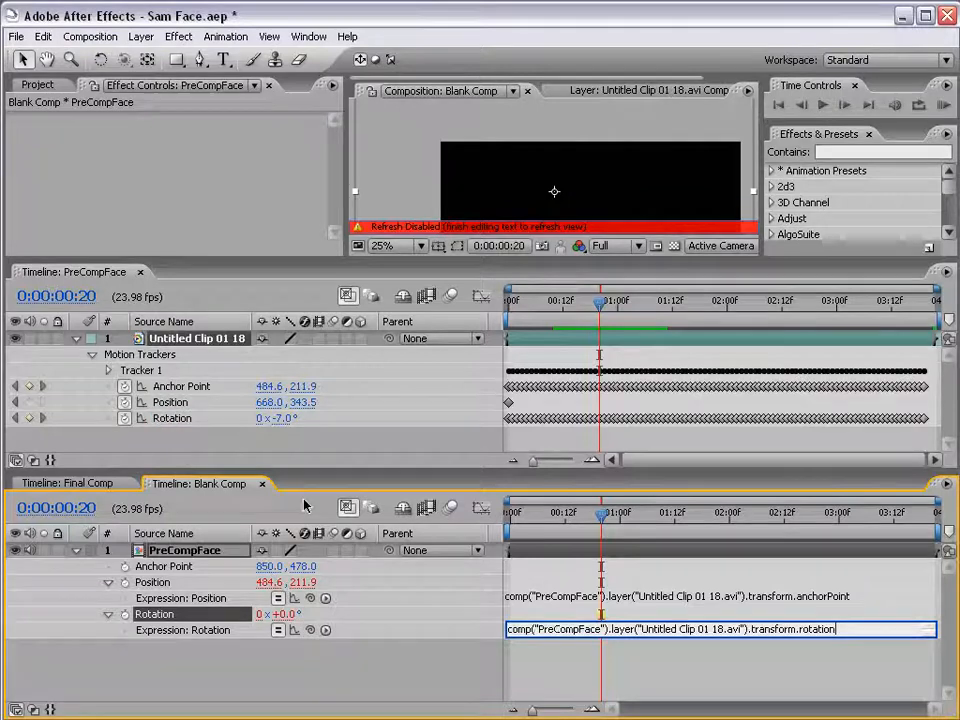
click(617, 688)
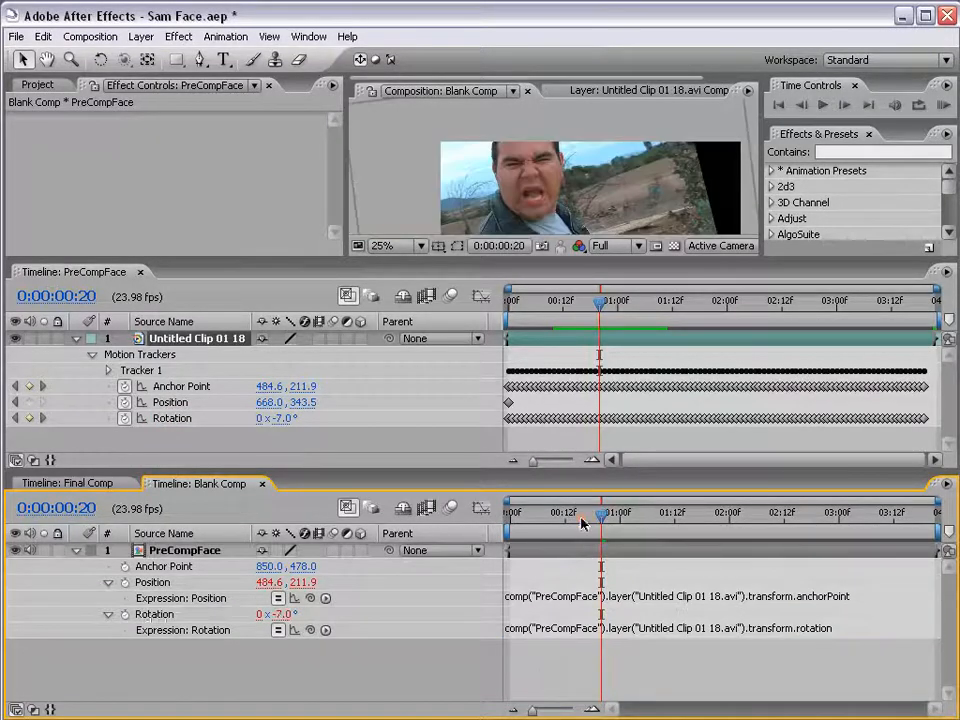
mouse_move(583, 521)
mouse_down()
mouse_move(560, 520)
mouse_move(671, 520)
mouse_move(596, 520)
mouse_up()
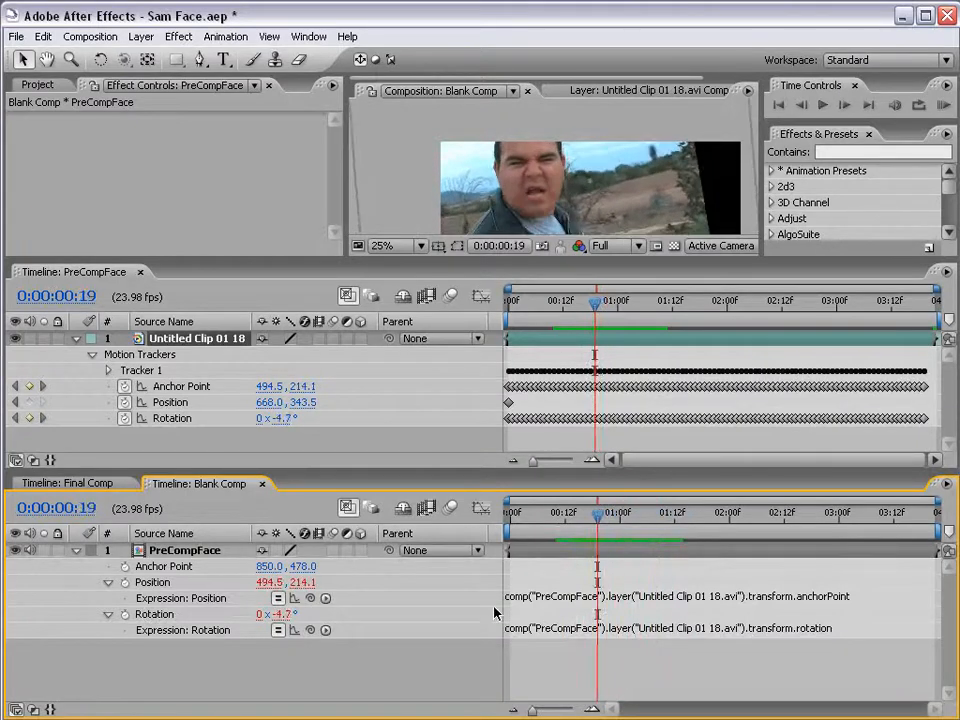
Step: Invert the linked Rotation by adding *-1 to its expression, and compare both rotations up to 0:00:01:10
click(592, 628)
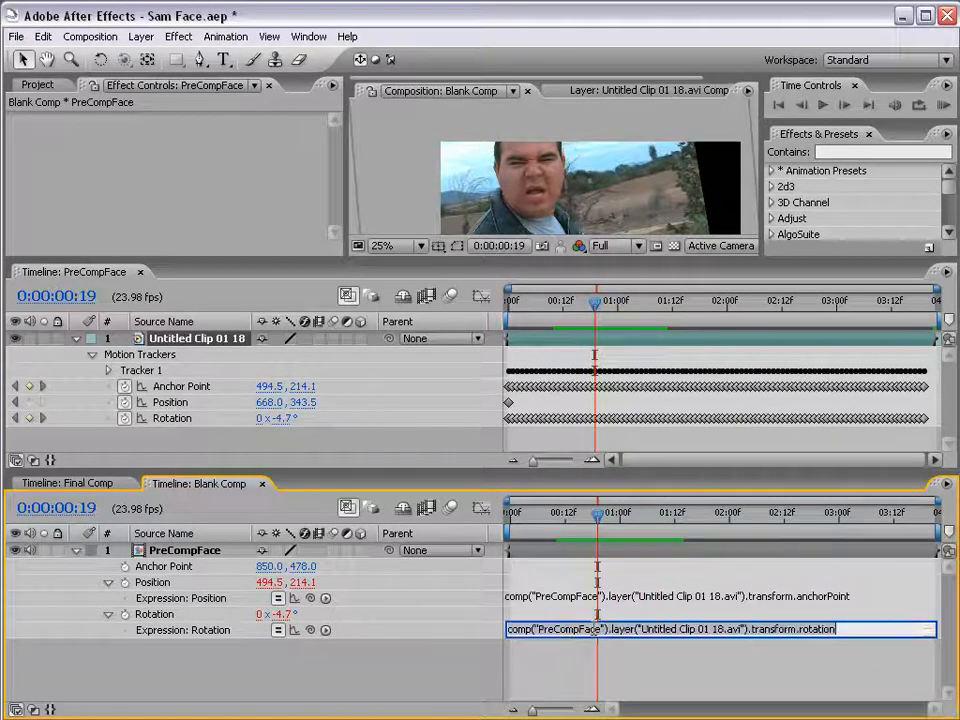
click(850, 628)
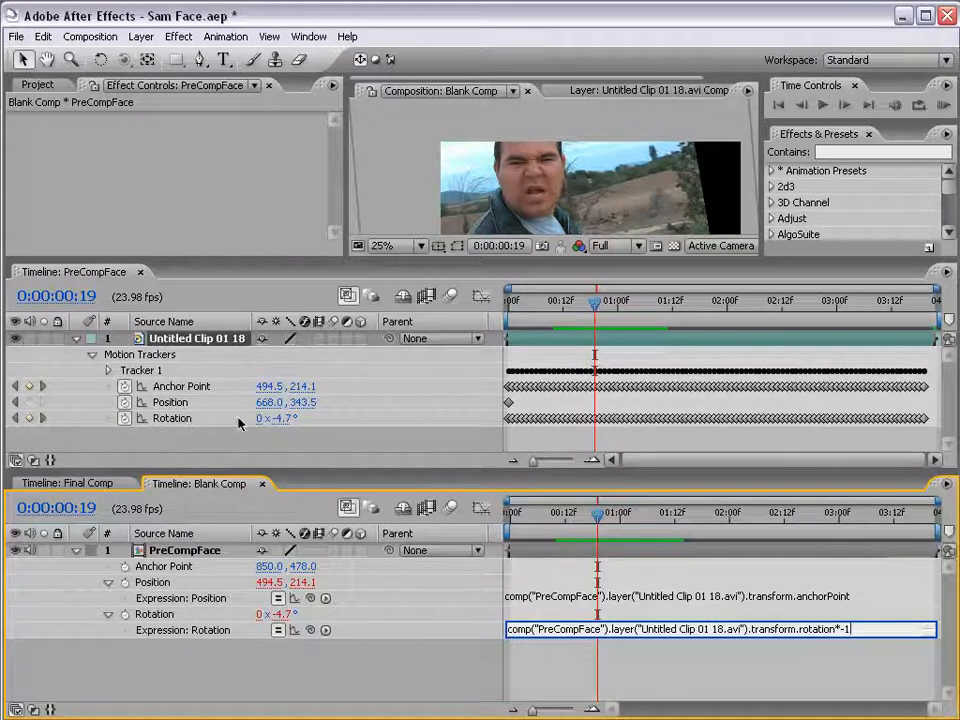
click(678, 671)
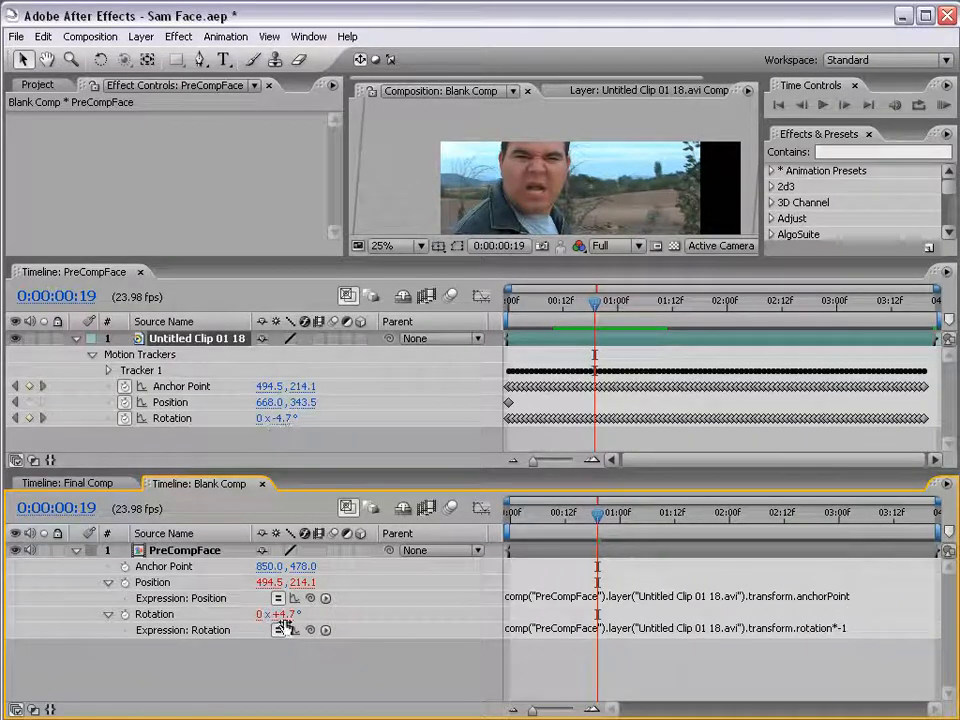
click(630, 304)
drag(630, 304, 663, 304)
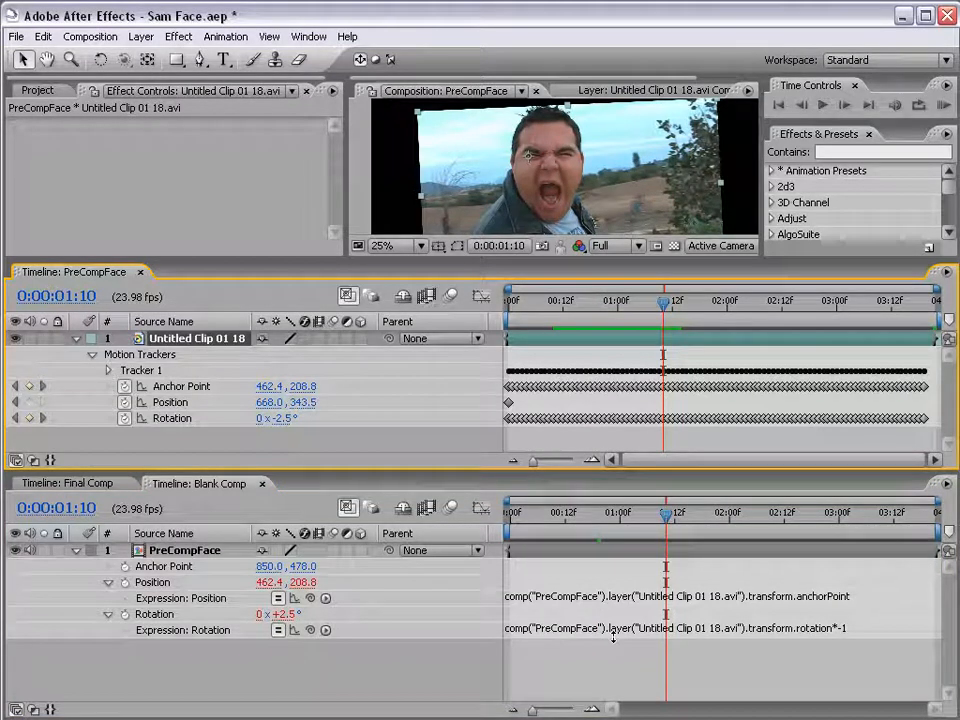
Step: Link the PreCompFace layer's Anchor Point to the tracked clip's Position with an expression at 0:00:00:15
click(152, 570)
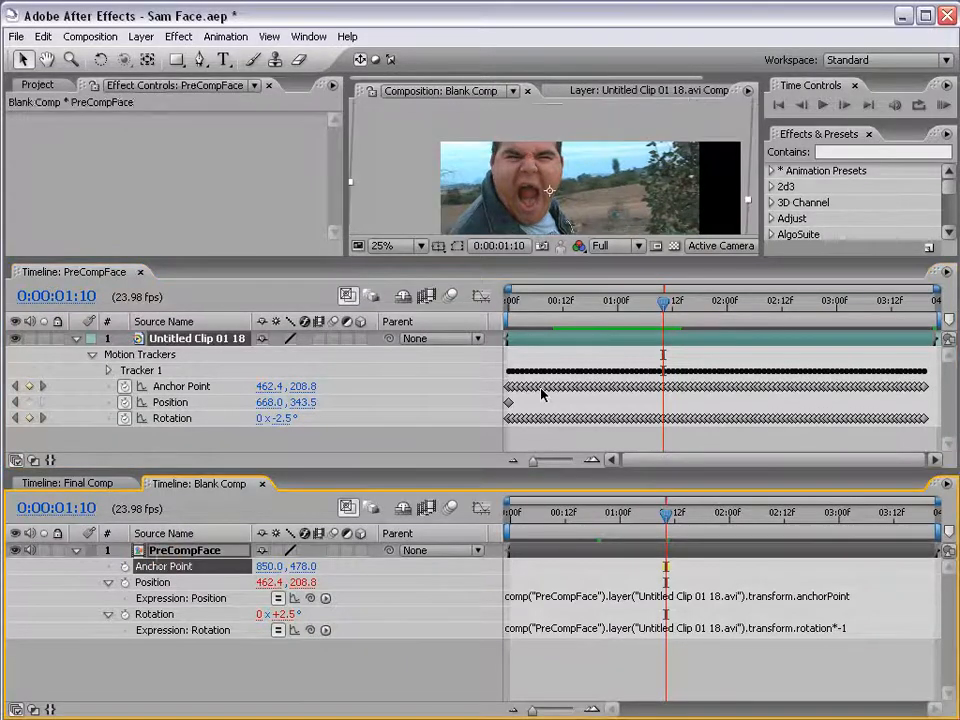
click(527, 360)
click(577, 300)
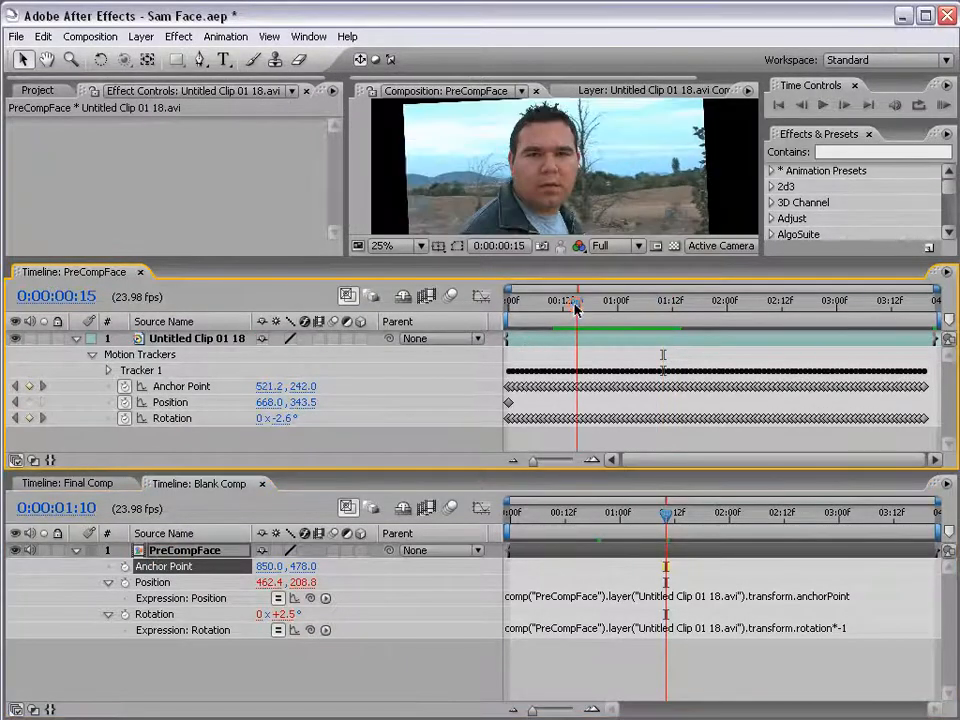
alt+click(124, 566)
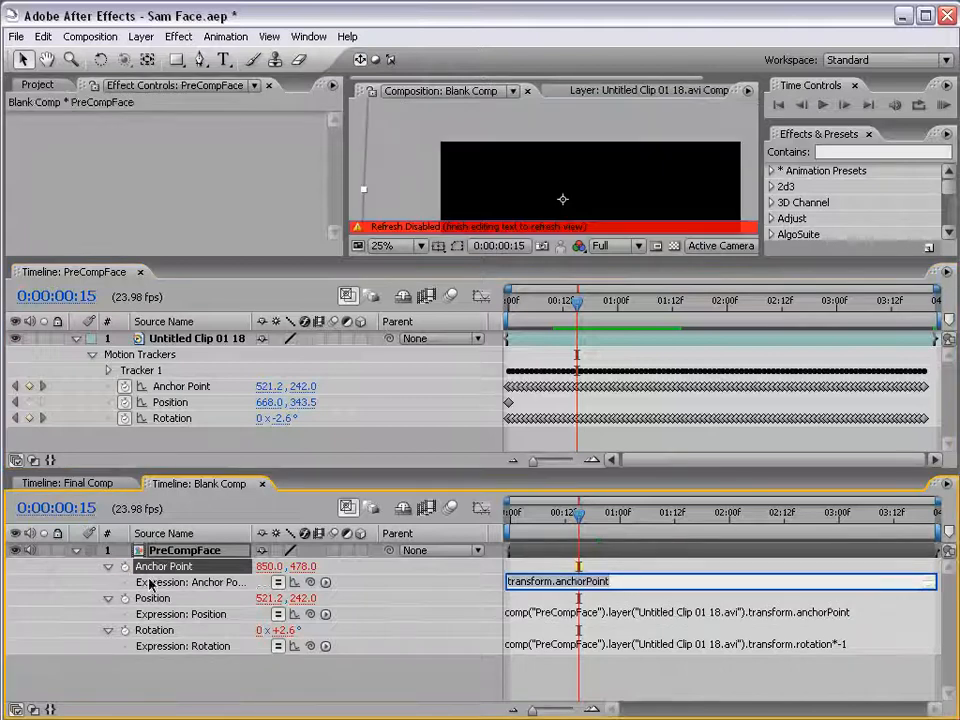
drag(303, 578, 165, 403)
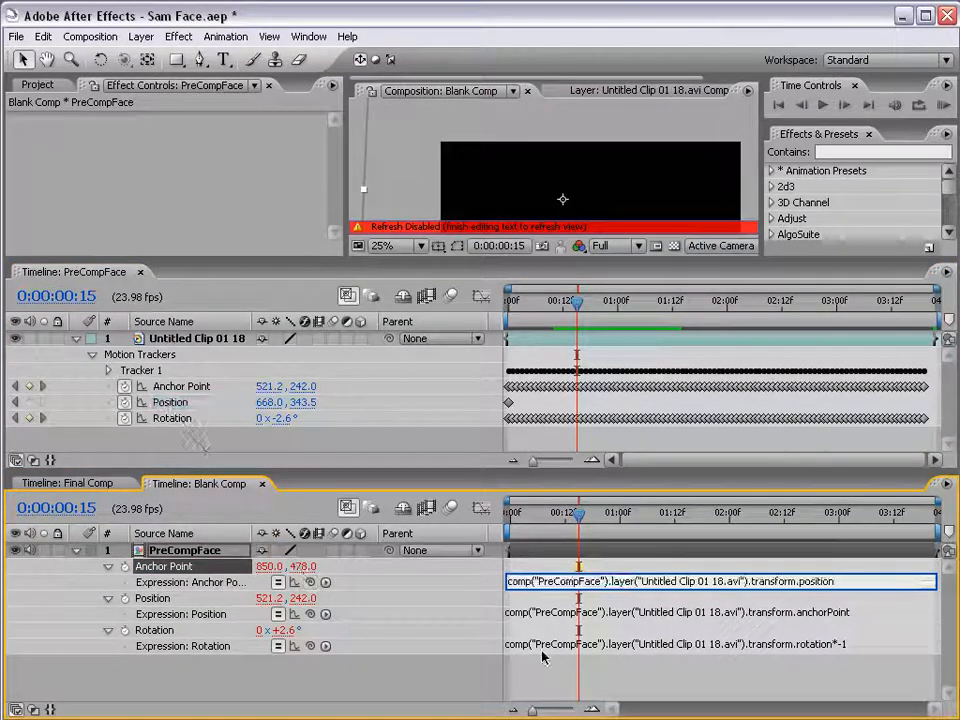
click(538, 685)
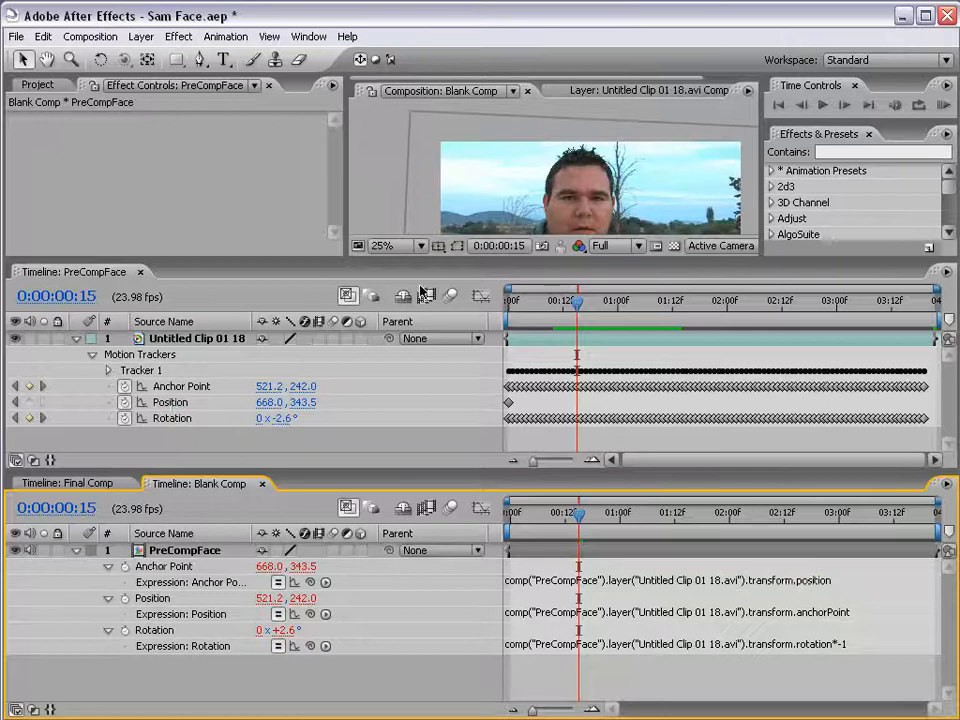
Step: Check the motion of Blank Comp over its duration, with the PreCompFace timeline closed and the viewer enlarged
drag(543, 258, 540, 327)
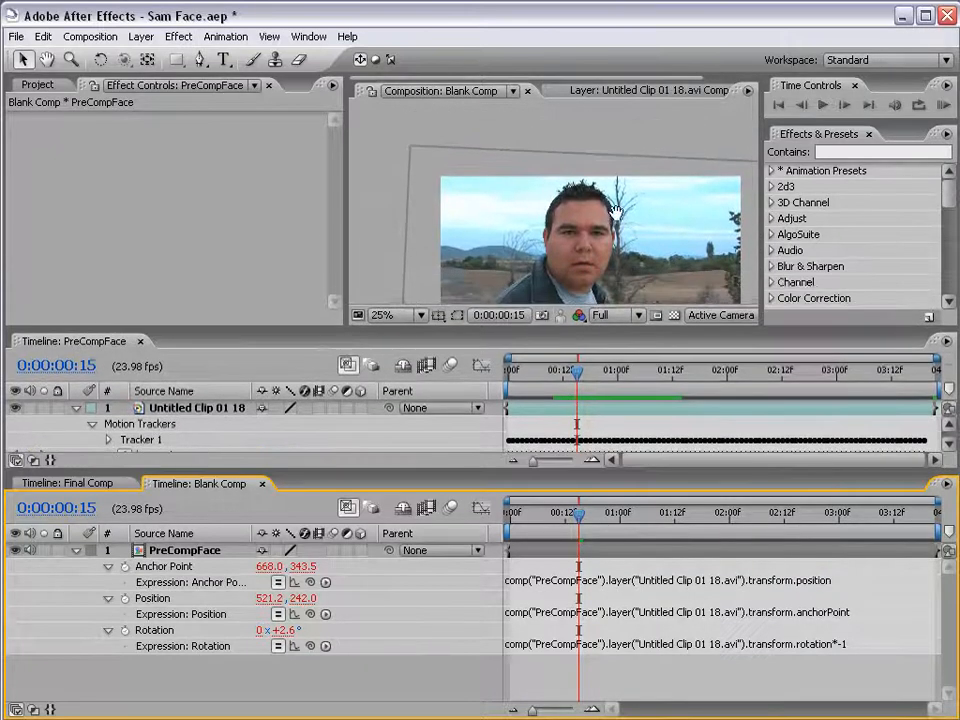
key(h)
drag(615, 211, 574, 140)
drag(578, 514, 786, 528)
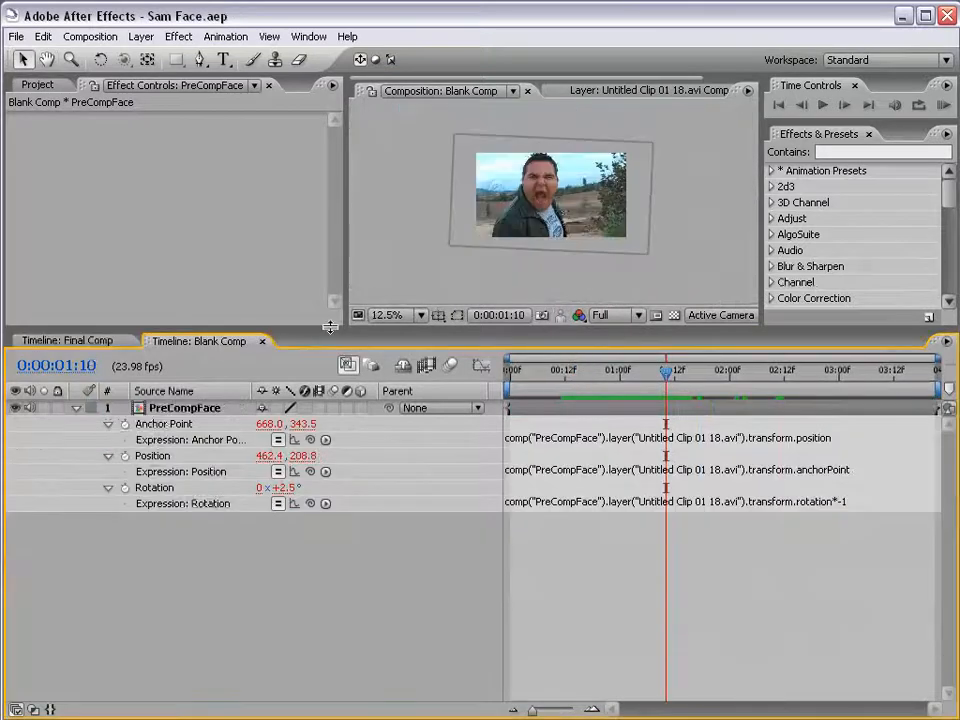
drag(330, 327, 333, 457)
scroll(554, 346, up, 1)
key(space)
drag(491, 307, 505, 328)
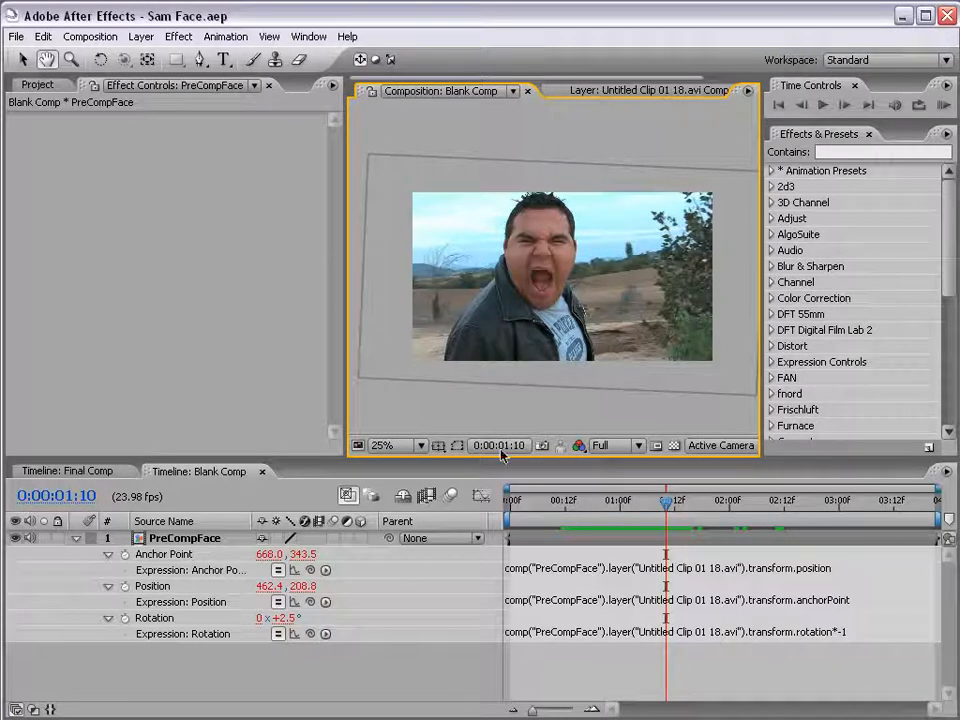
Step: Copy the Glasses layer from Final Comp into Blank Comp, above the PreCompFace layer
click(94, 472)
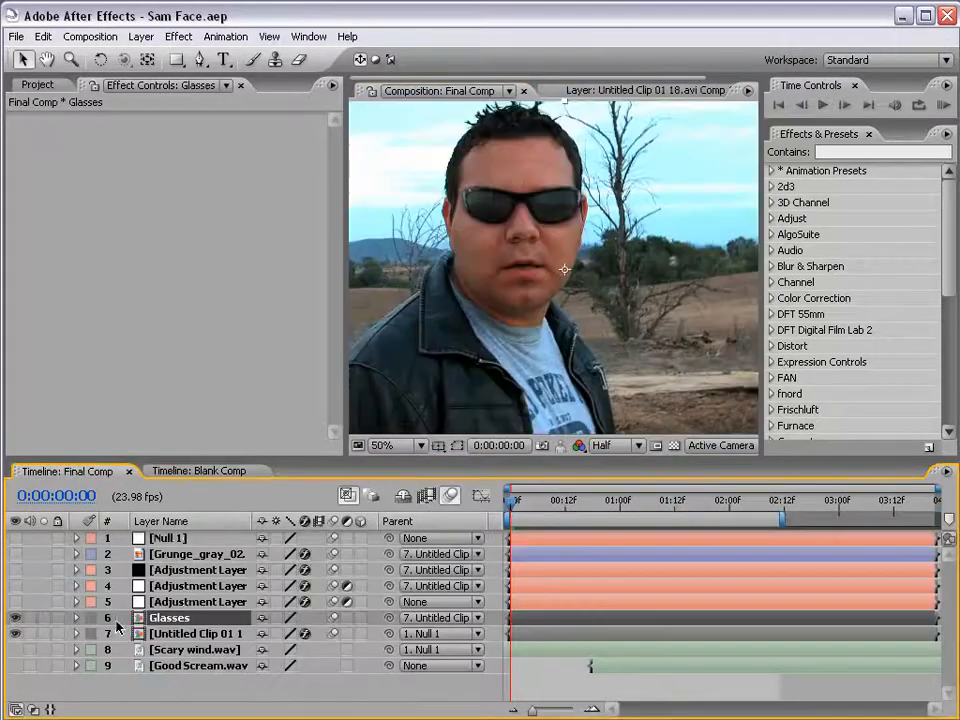
click(188, 471)
key(ctrl+v)
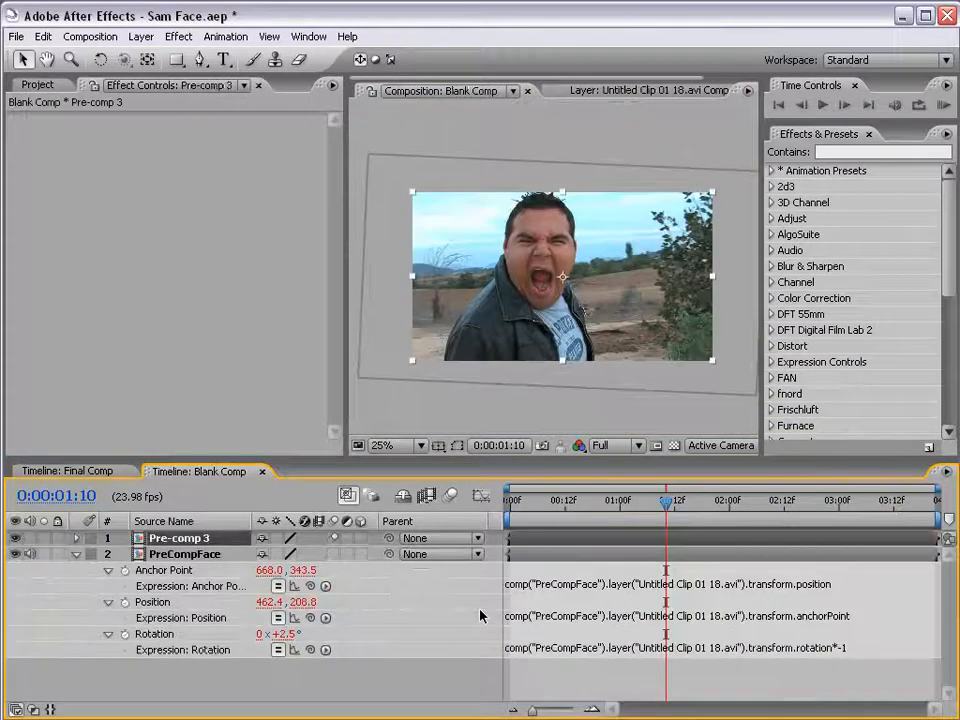
Step: Return to the start of Blank Comp at 50% magnification and parent the Pre-comp 3 glasses layer to PreCompFace
drag(666, 505, 525, 553)
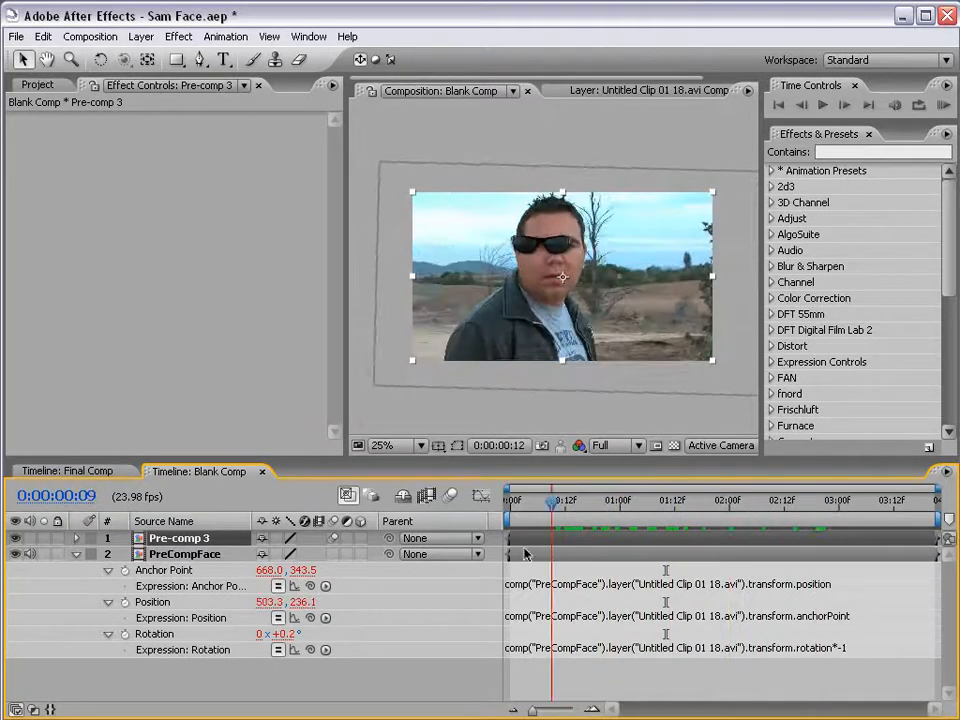
key(period)
drag(389, 541, 168, 556)
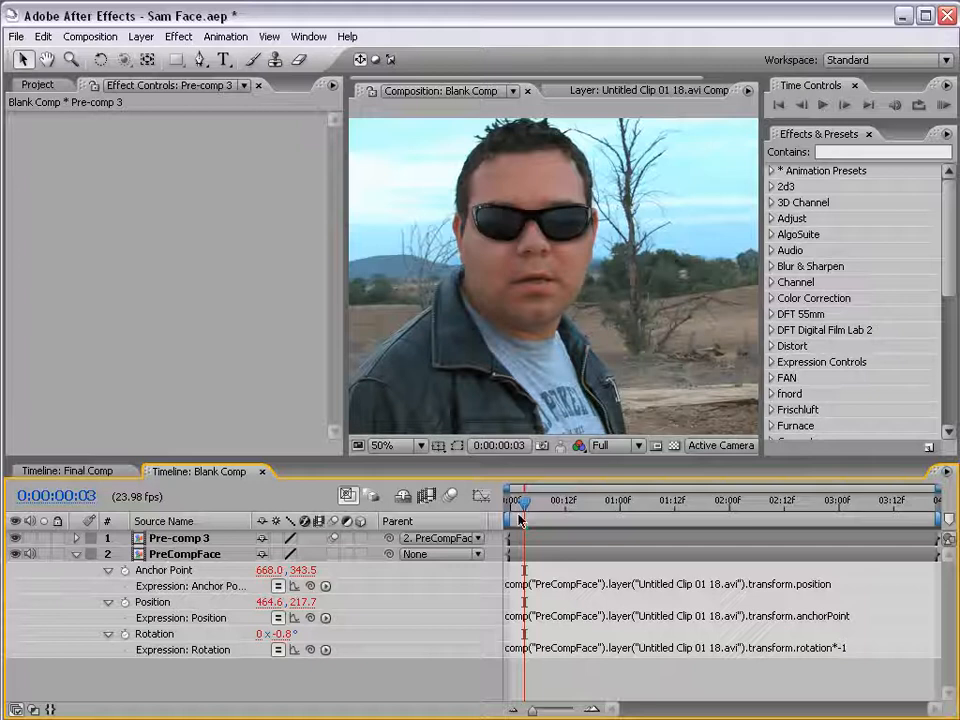
Step: Check how the glasses follow the face over the duration of Blank Comp
drag(519, 519, 724, 508)
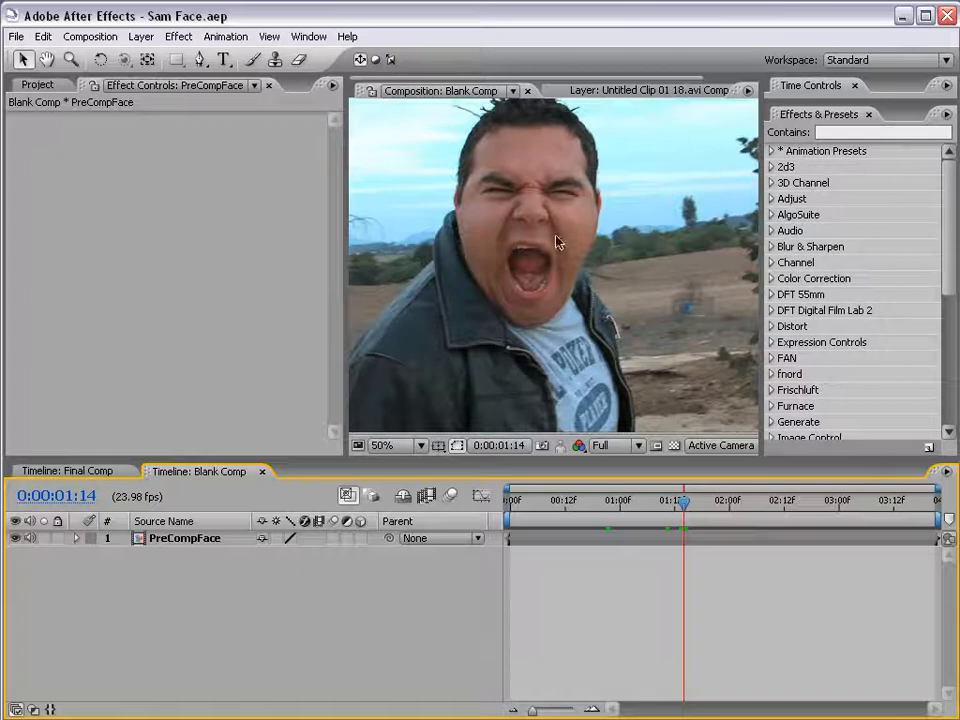
Step: Apply the Liquify distortion effect to the PreCompFace layer at 0:00:01:14
click(603, 541)
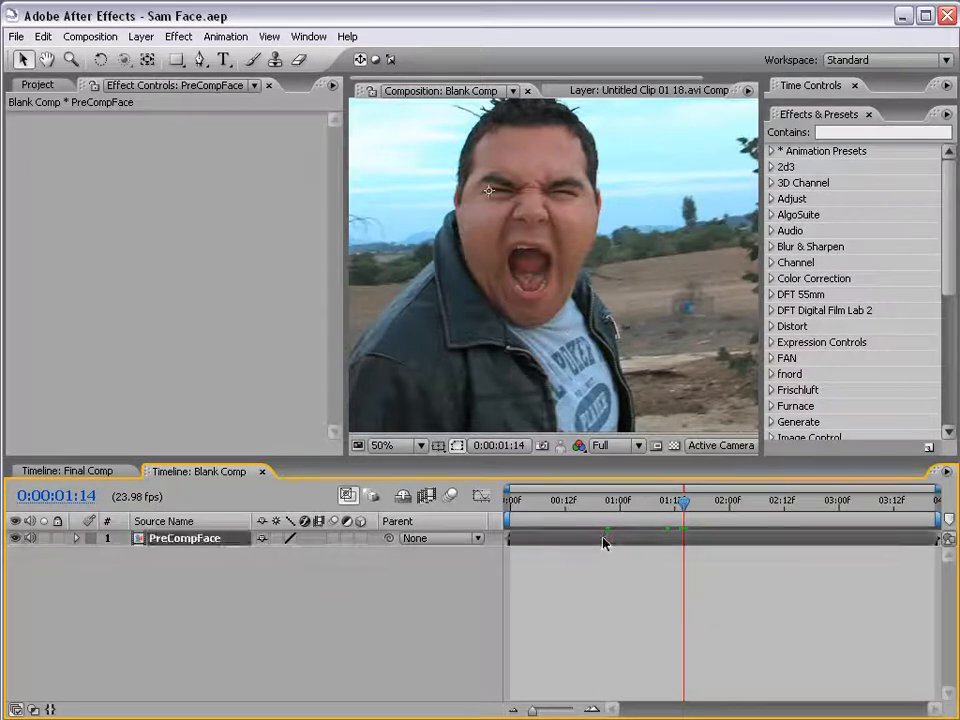
click(191, 39)
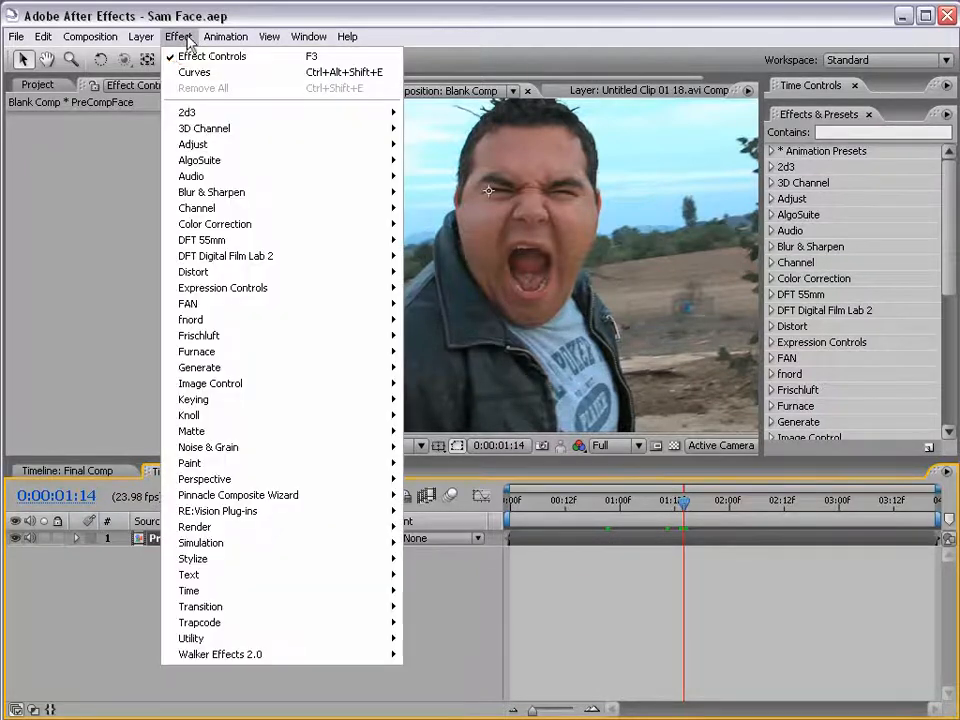
click(309, 284)
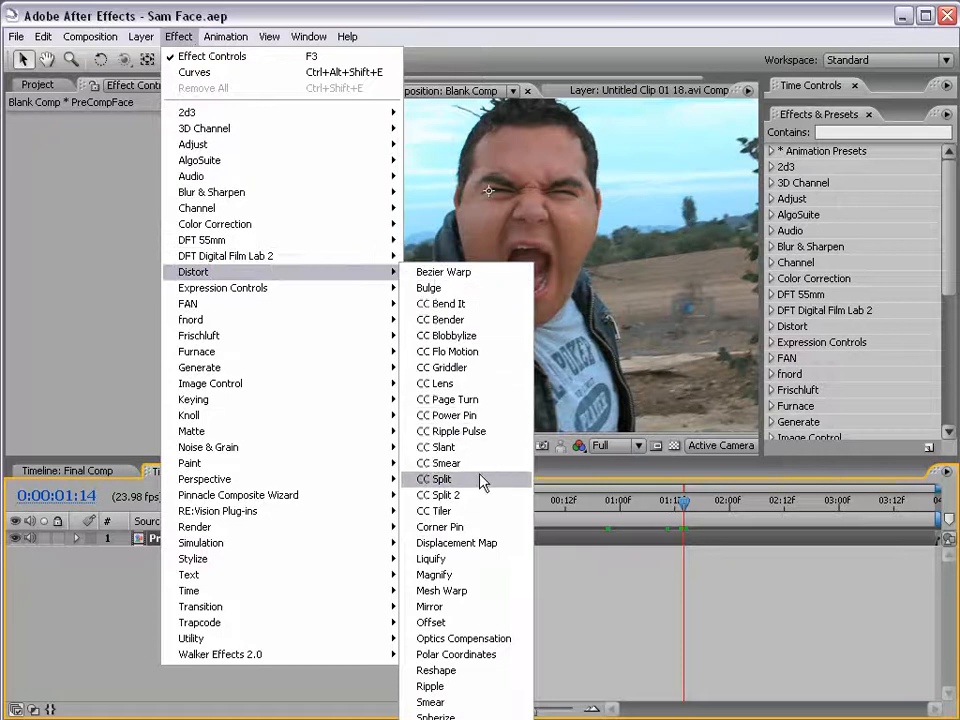
click(468, 562)
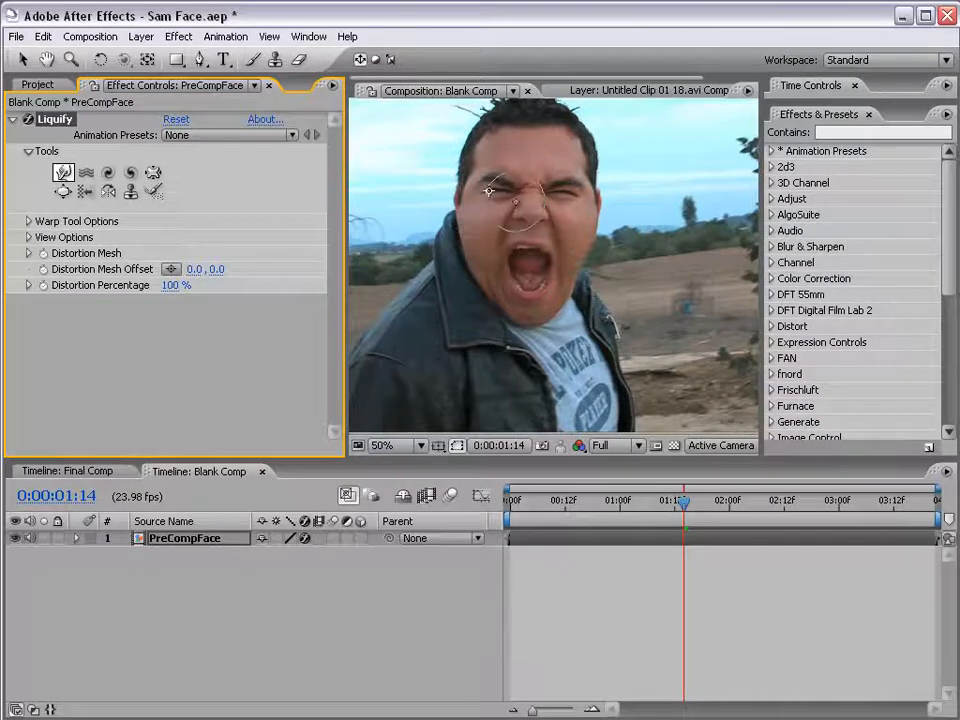
key(comma)
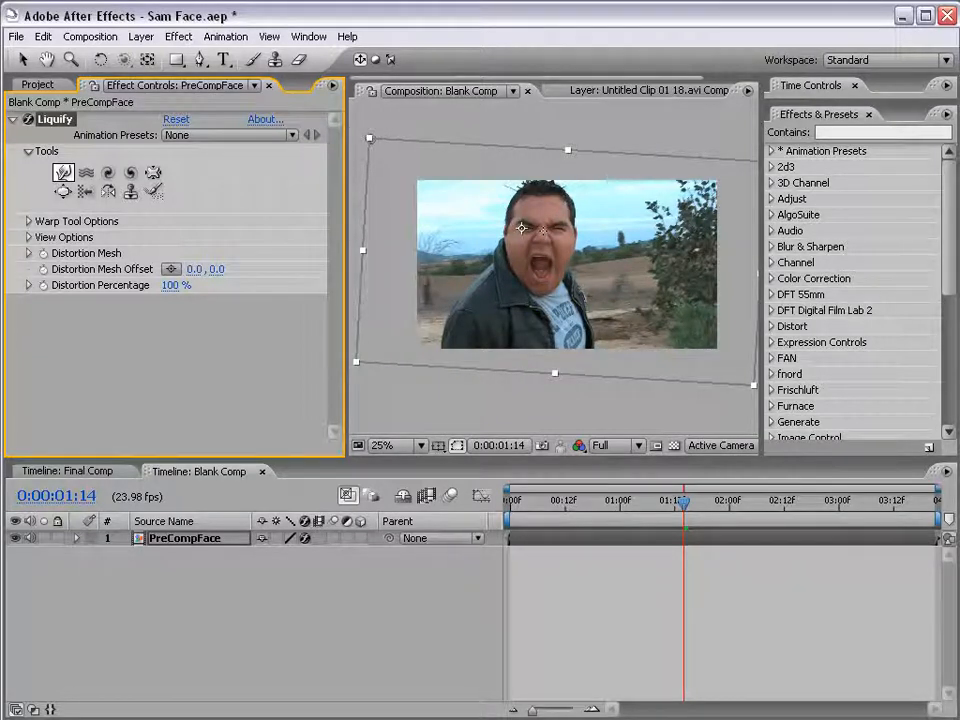
key(period)
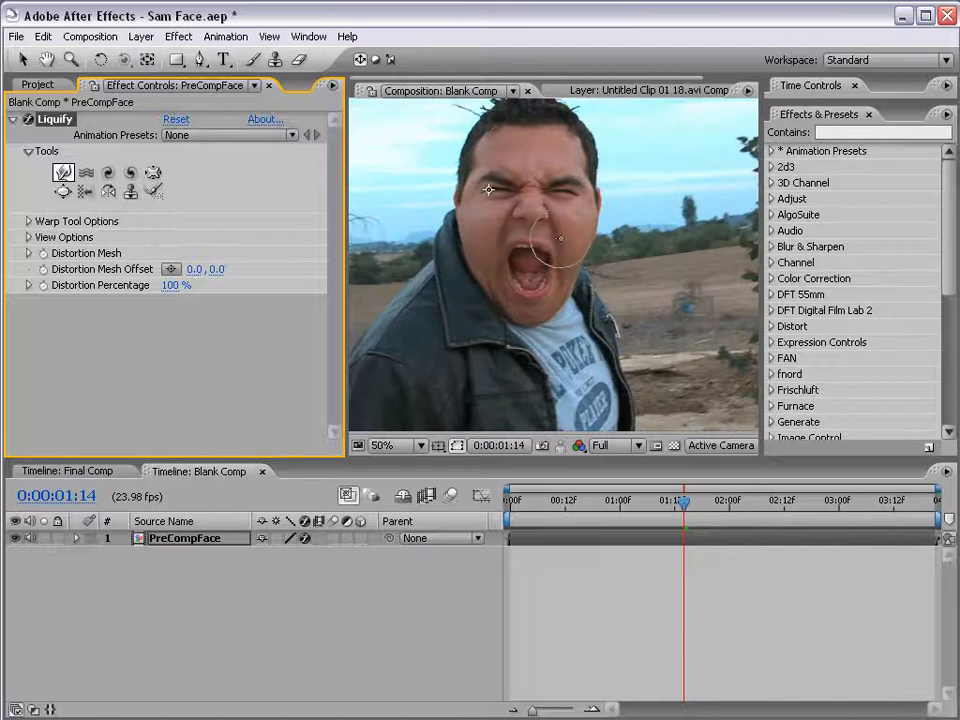
Step: Pinch the nose with Liquify's Pucker tool, using a brush size of 74 and a brush pressure of 71
click(152, 176)
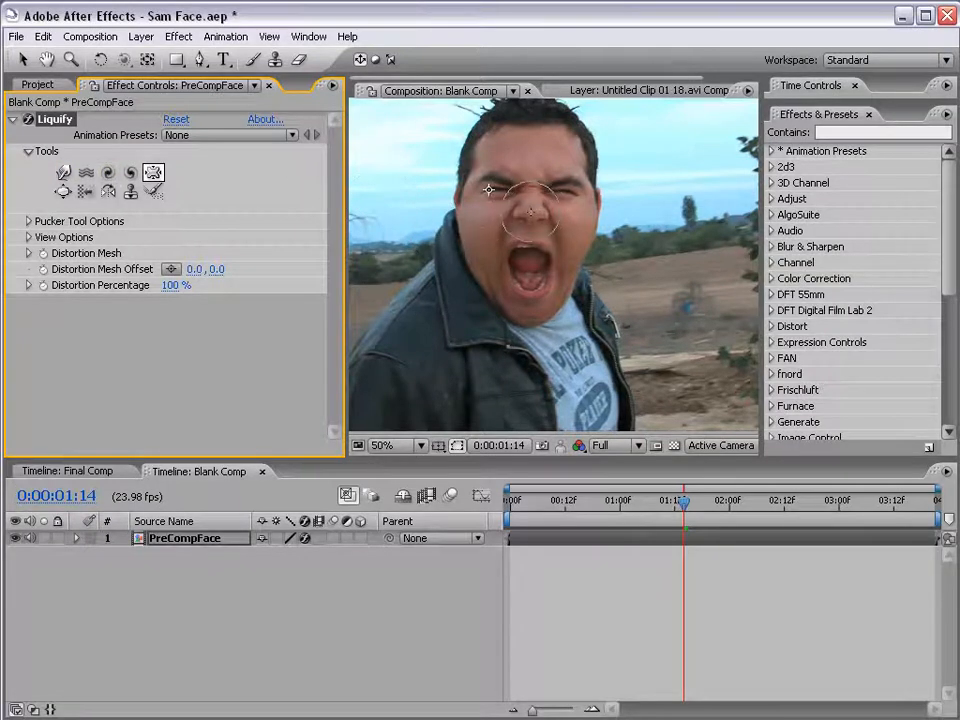
key(period)
key(h)
drag(512, 177, 557, 291)
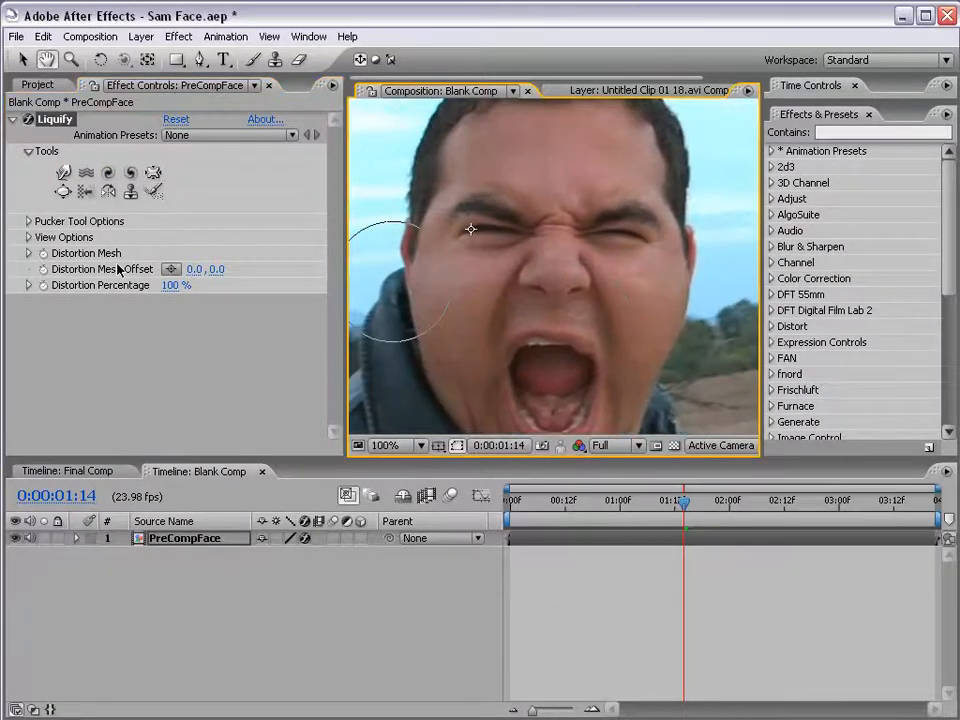
click(28, 221)
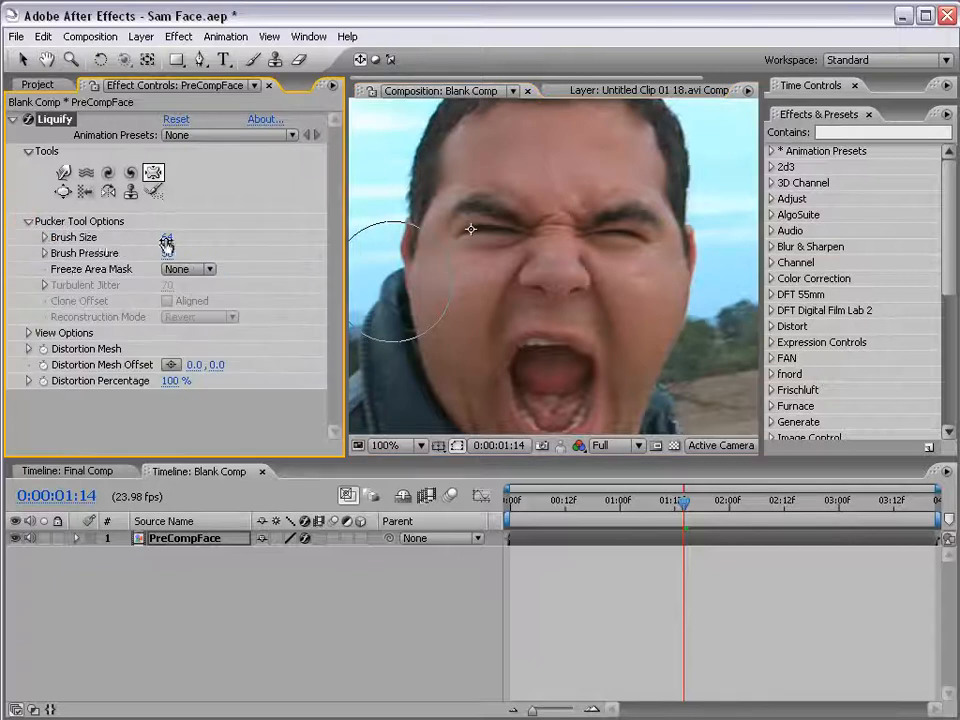
mouse_move(166, 243)
mouse_down()
mouse_move(218, 254)
mouse_move(193, 252)
mouse_up()
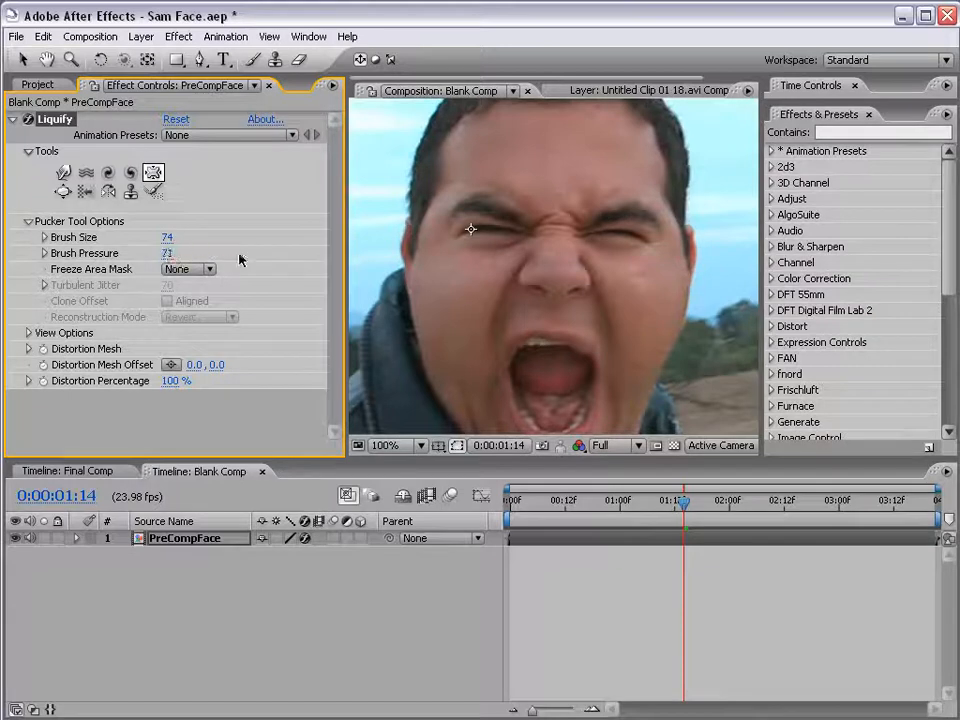
click(556, 274)
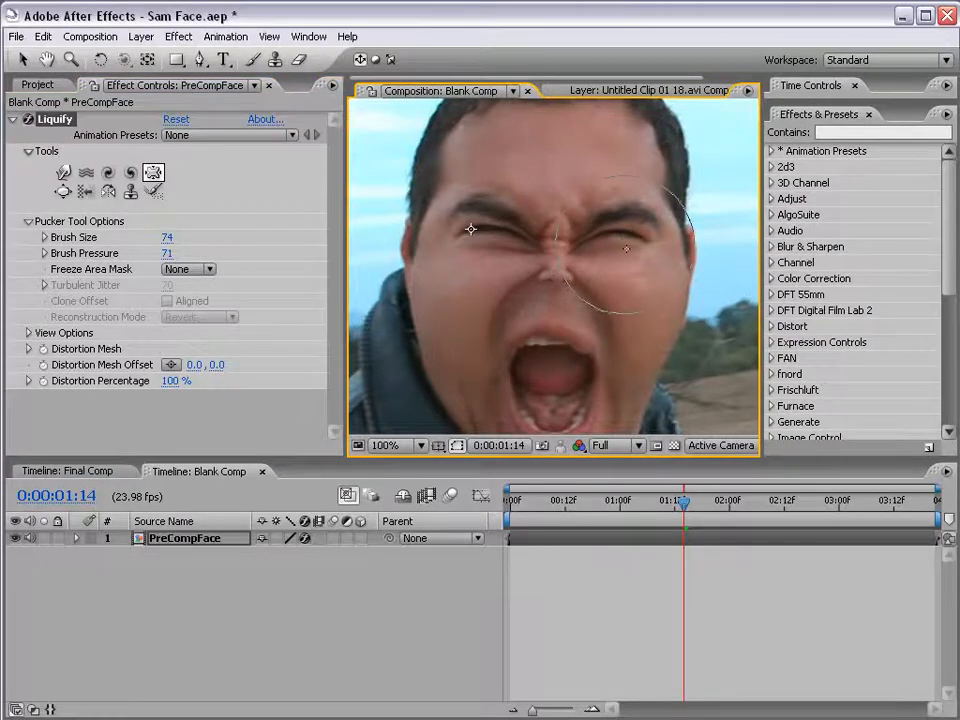
Step: Examine how the puckered nose holds on the moving face between 0:00:01:14 and 0:00:01:02
click(599, 567)
scroll(615, 287, down, 1)
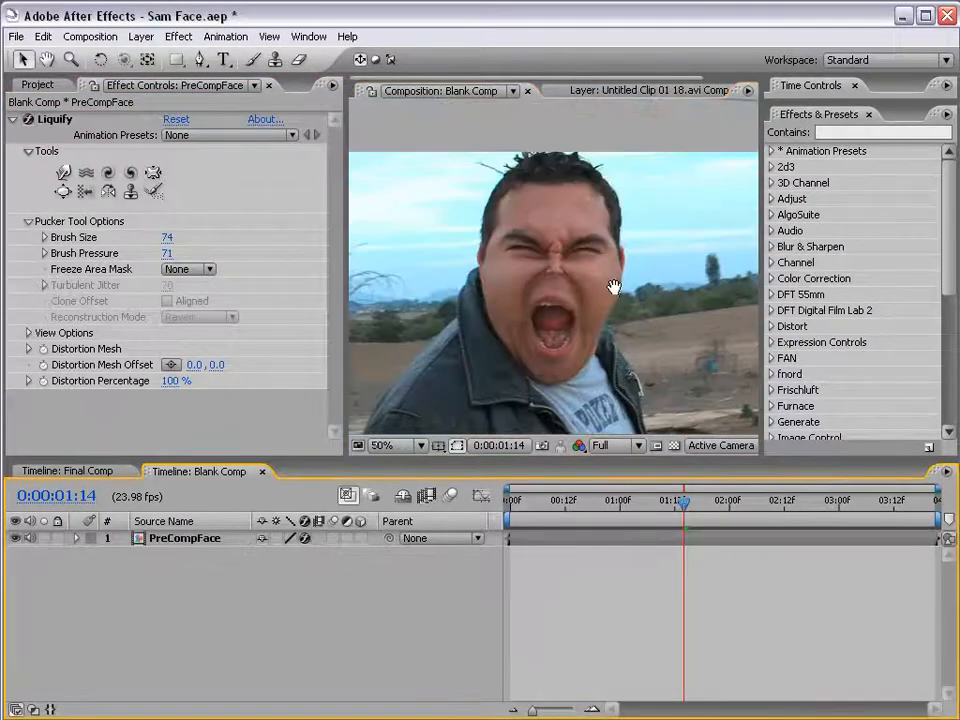
drag(598, 347, 508, 296)
scroll(607, 304, up, 1)
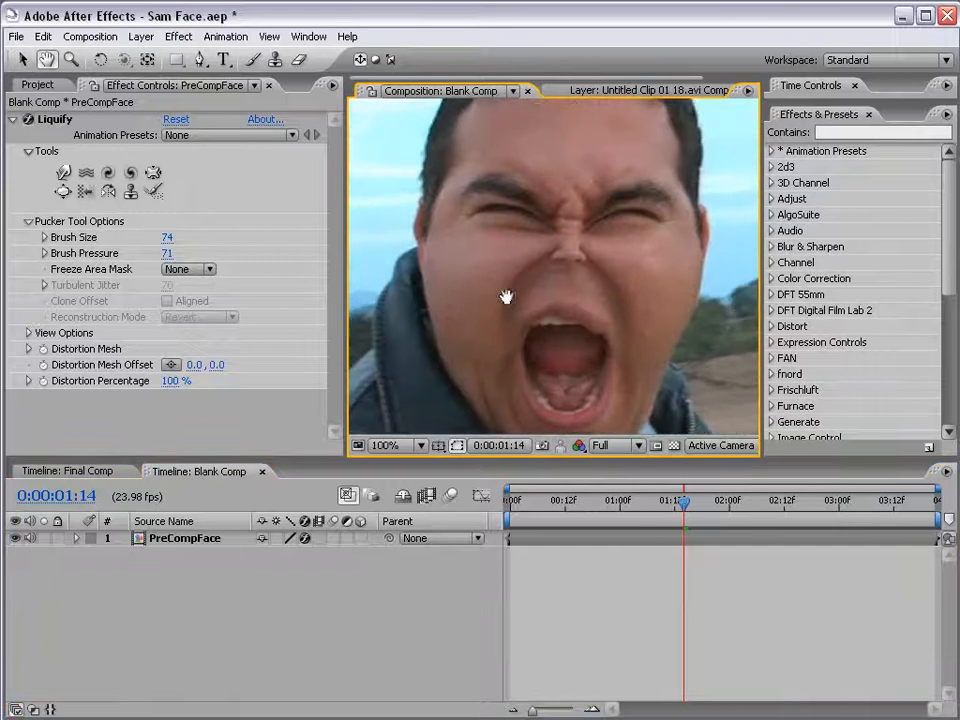
drag(683, 510, 628, 514)
scroll(589, 368, down, 1)
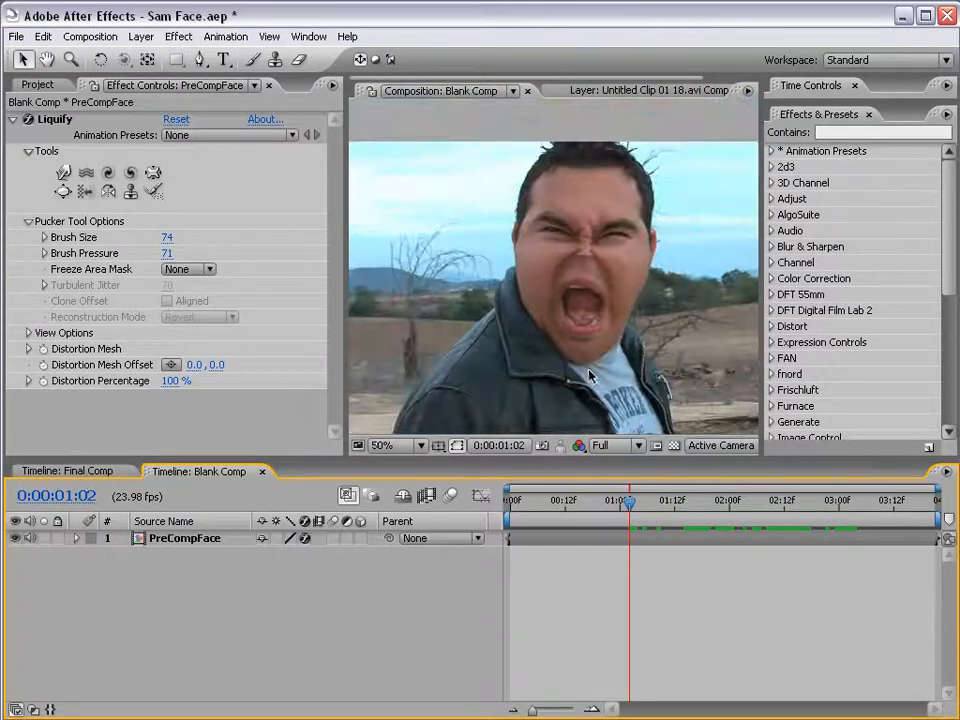
key(KP_0)
Step: Disable Liquify on the PreCompFace layer and add an adjustment layer above it
click(26, 121)
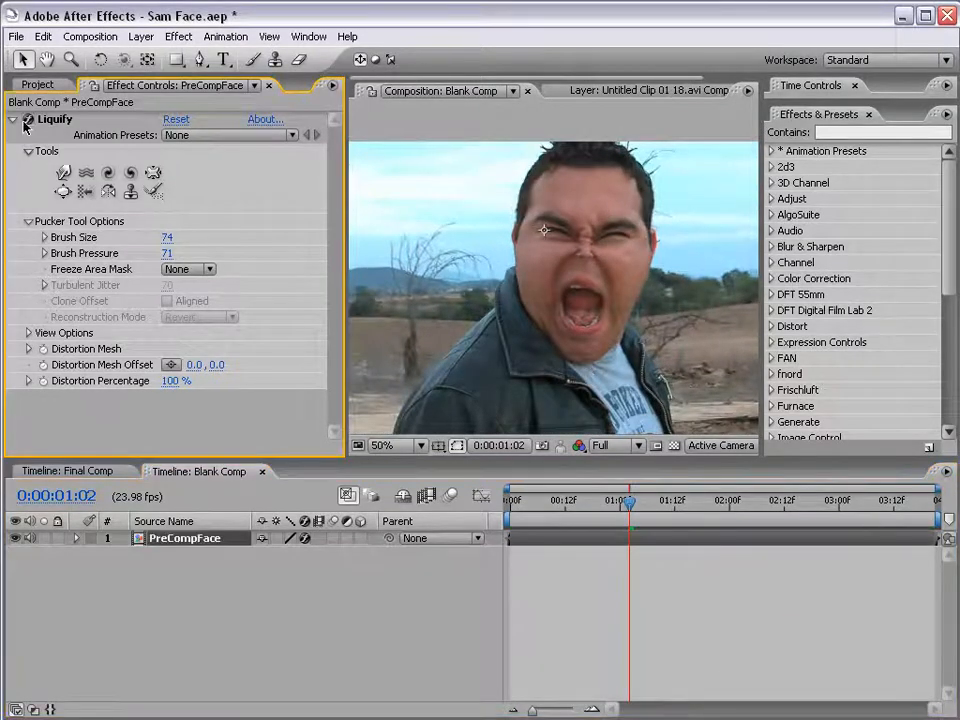
click(141, 36)
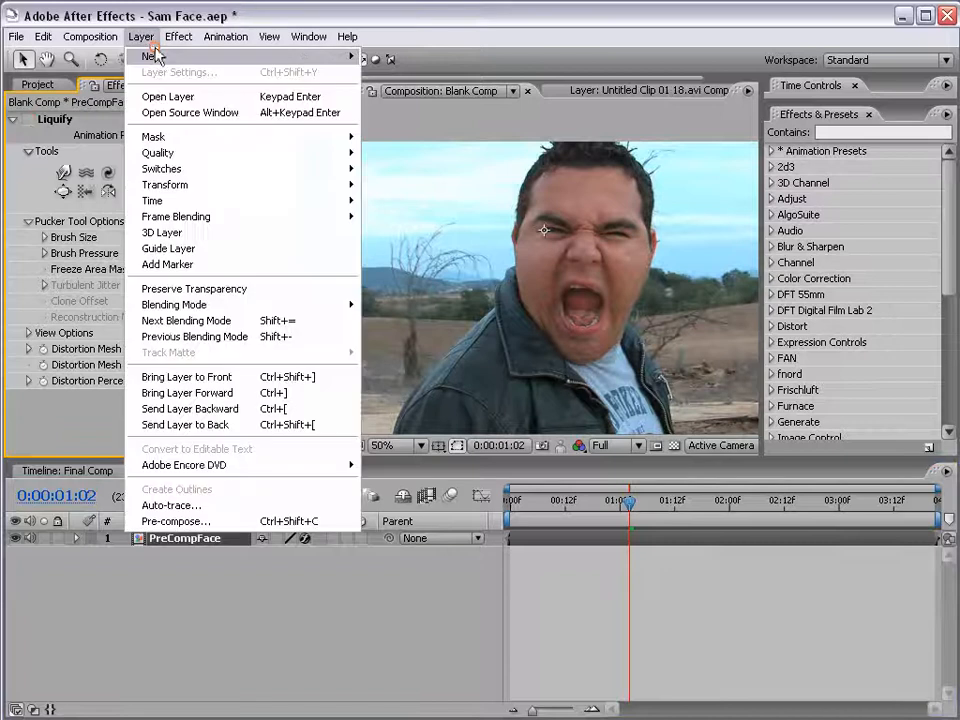
mouse_move(154, 56)
click(408, 136)
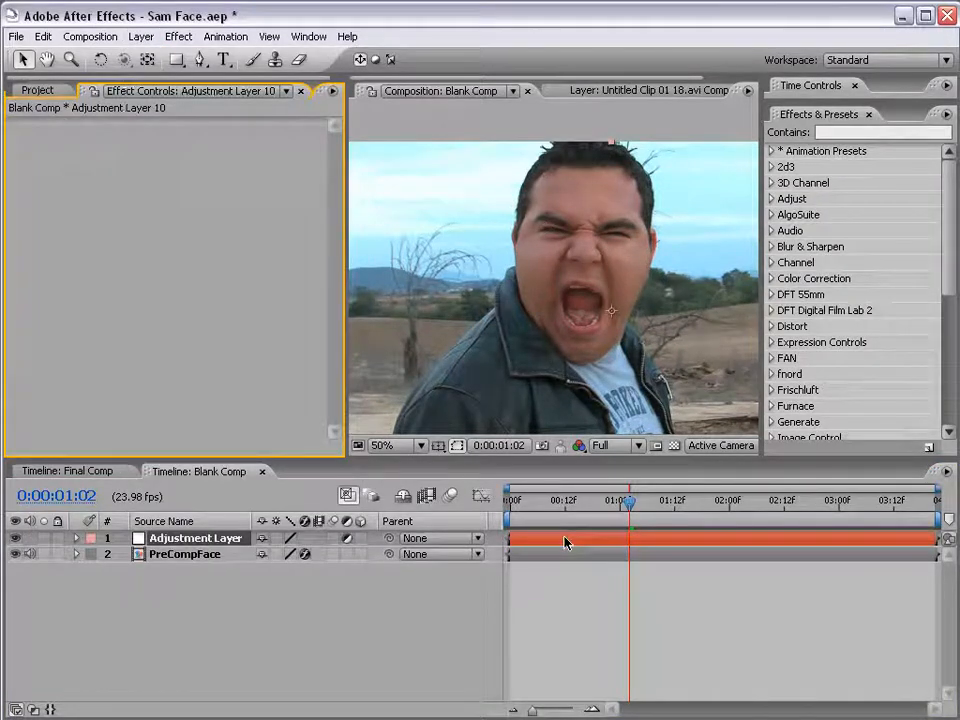
Step: Apply Liquify to the adjustment layer and pinch the nose with the Pucker tool at 0:00:01:02
click(880, 132)
text(lg)
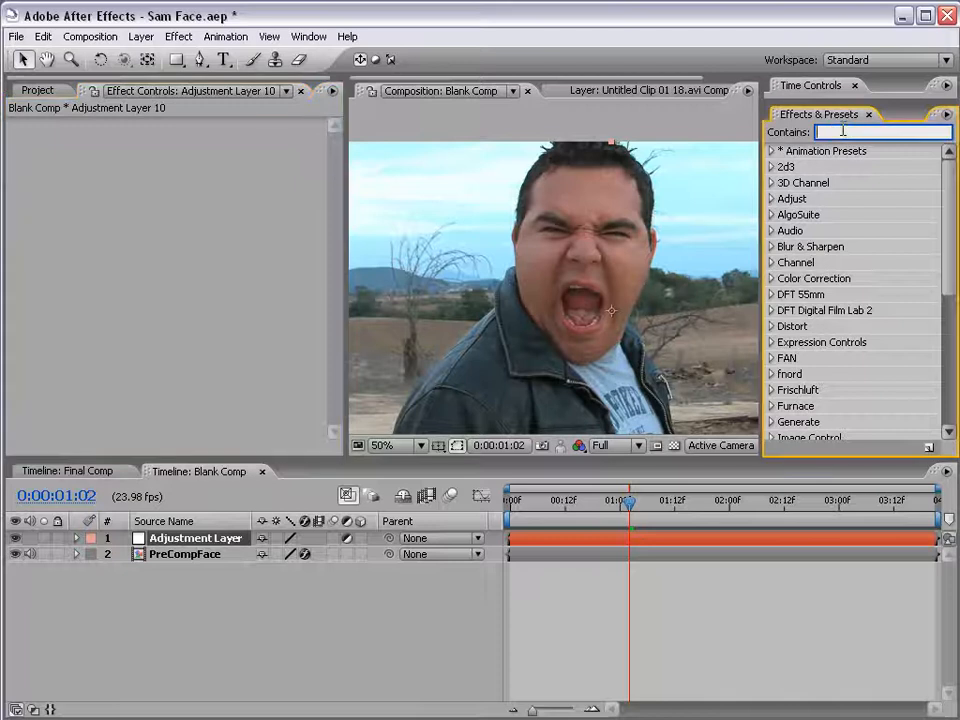
text(iqui)
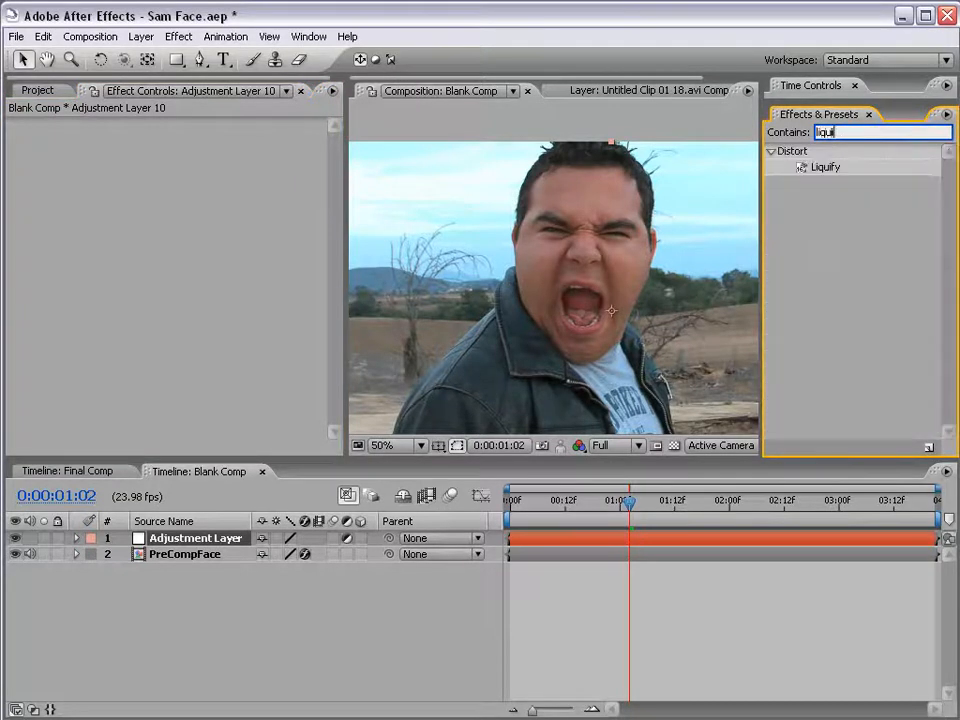
mouse_move(825, 167)
mouse_down()
mouse_move(611, 540)
mouse_move(617, 548)
mouse_up()
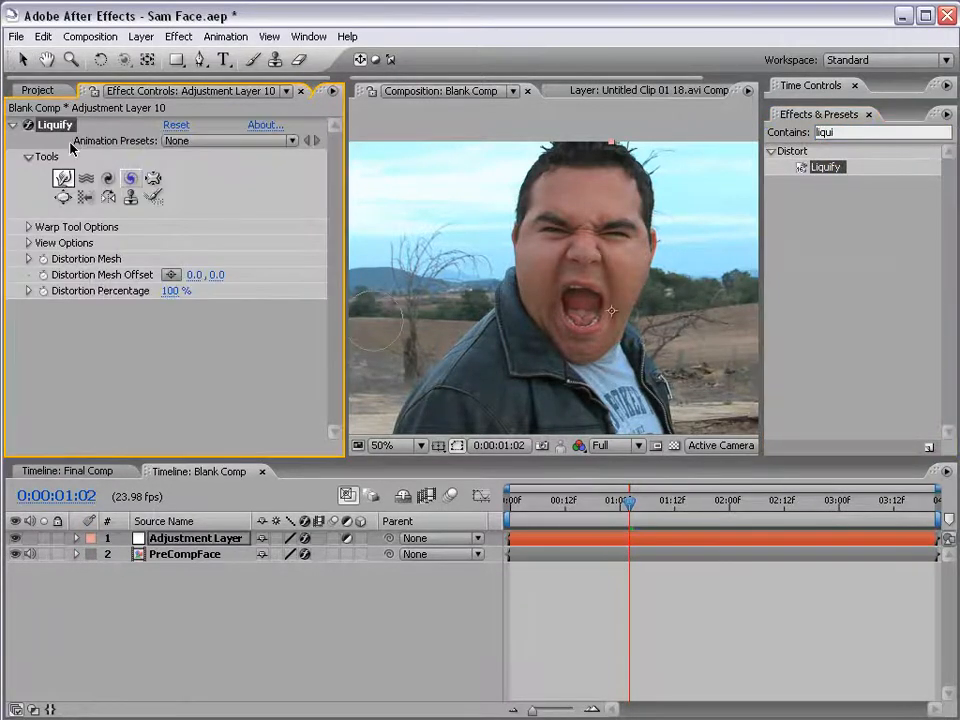
click(153, 178)
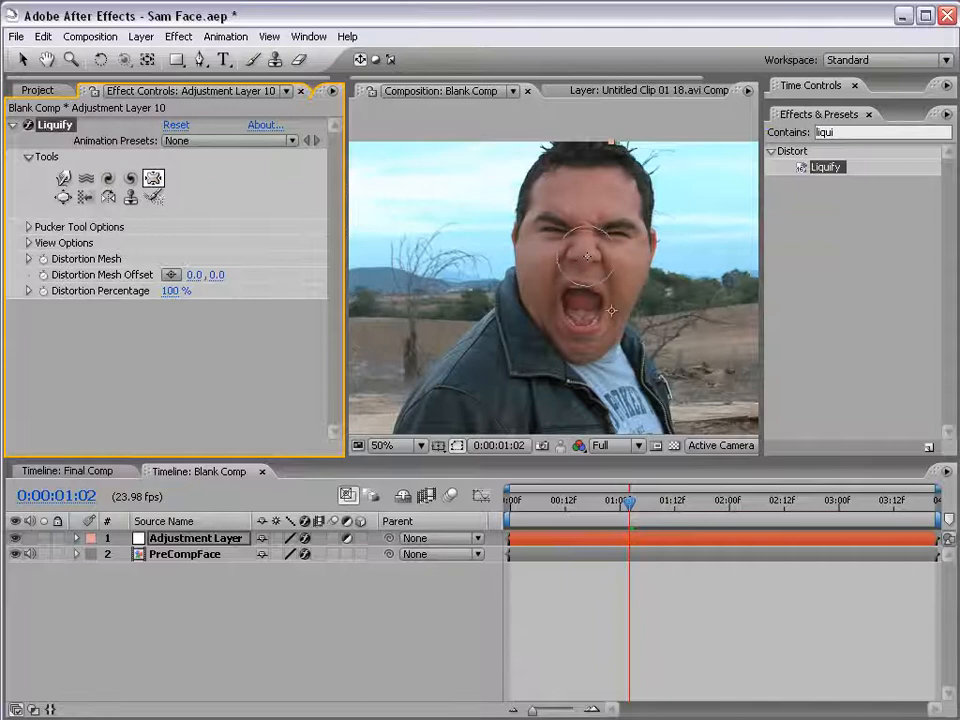
drag(584, 257, 584, 257)
Step: Compare the adjustment layer's distortion with the nose position between 0:00:01:02 and 0:00:00:05
click(604, 637)
scroll(594, 222, up, 2)
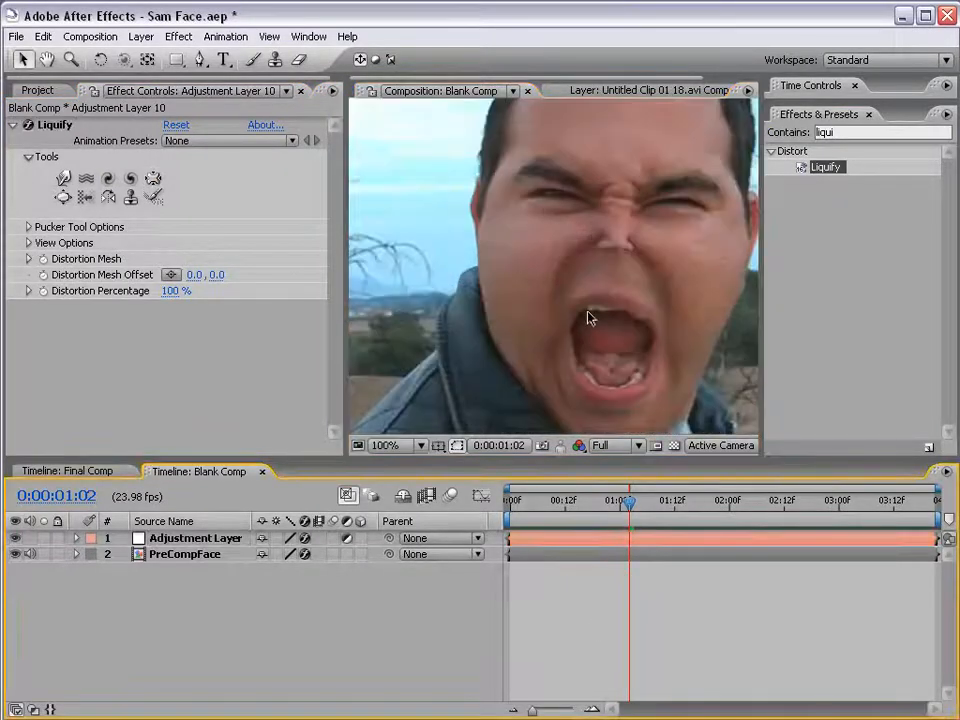
drag(628, 501, 540, 513)
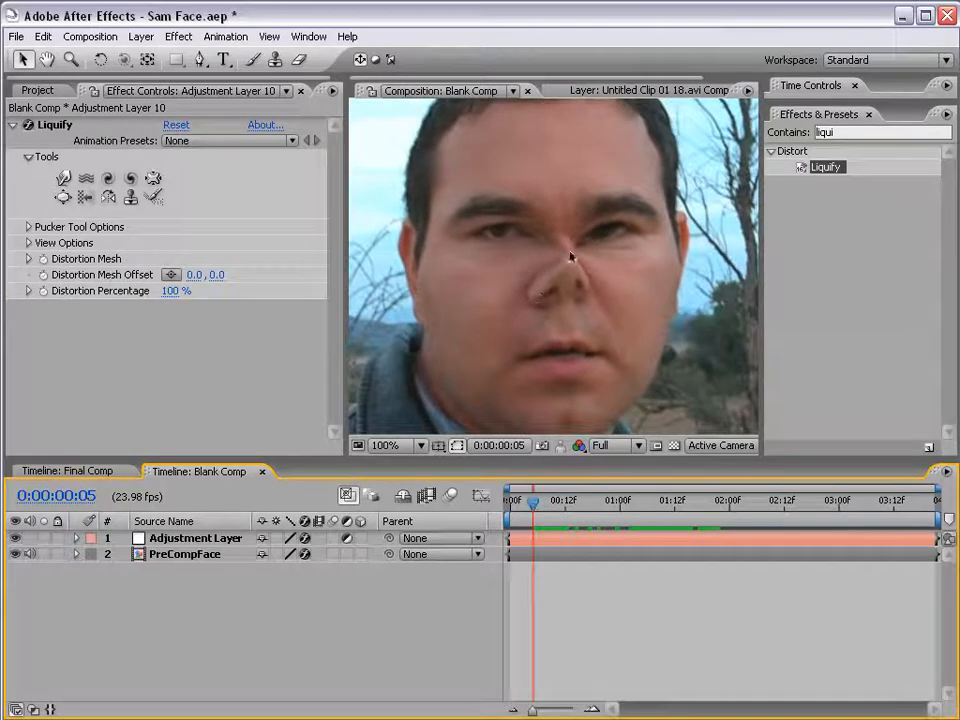
key(comma)
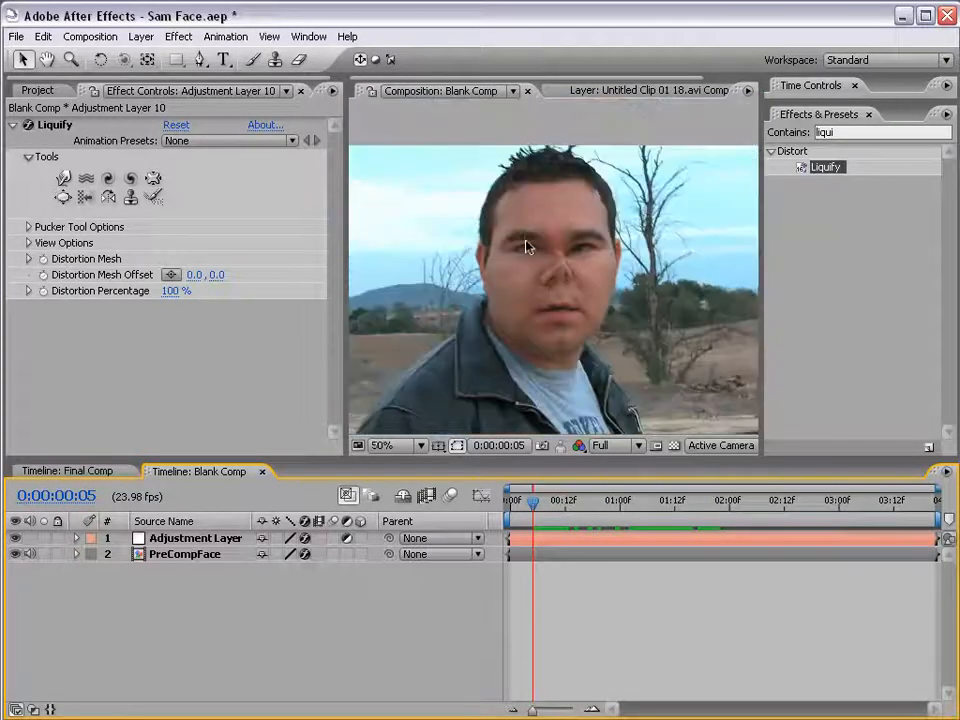
drag(553, 327, 557, 298)
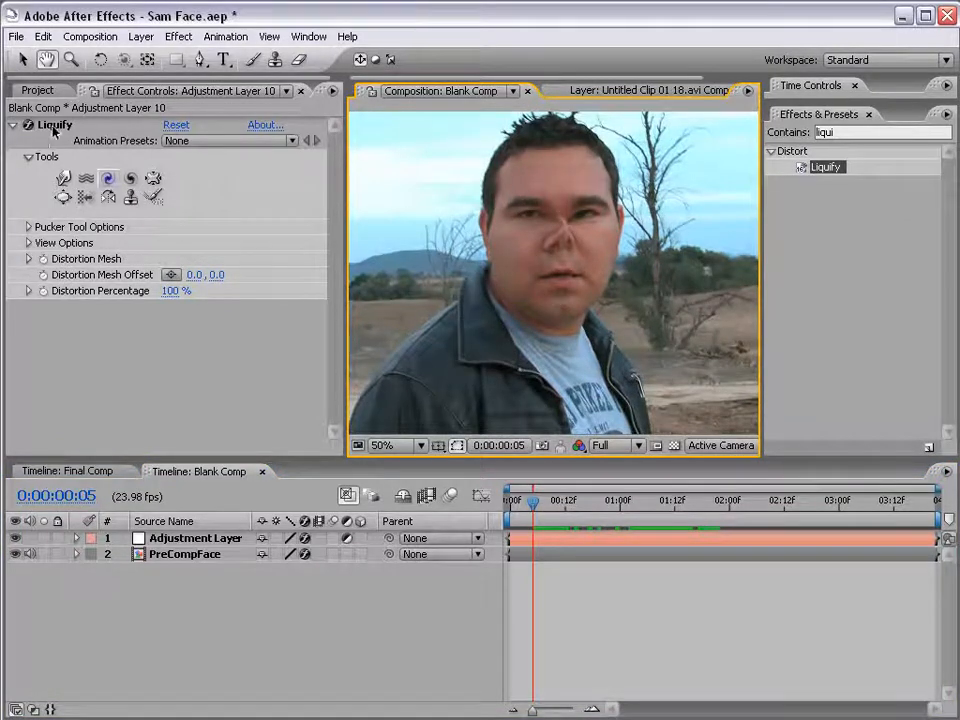
Step: Delete the adjustment layer along with its Liquify effect and re-enable Liquify on the PreCompFace layer
click(92, 197)
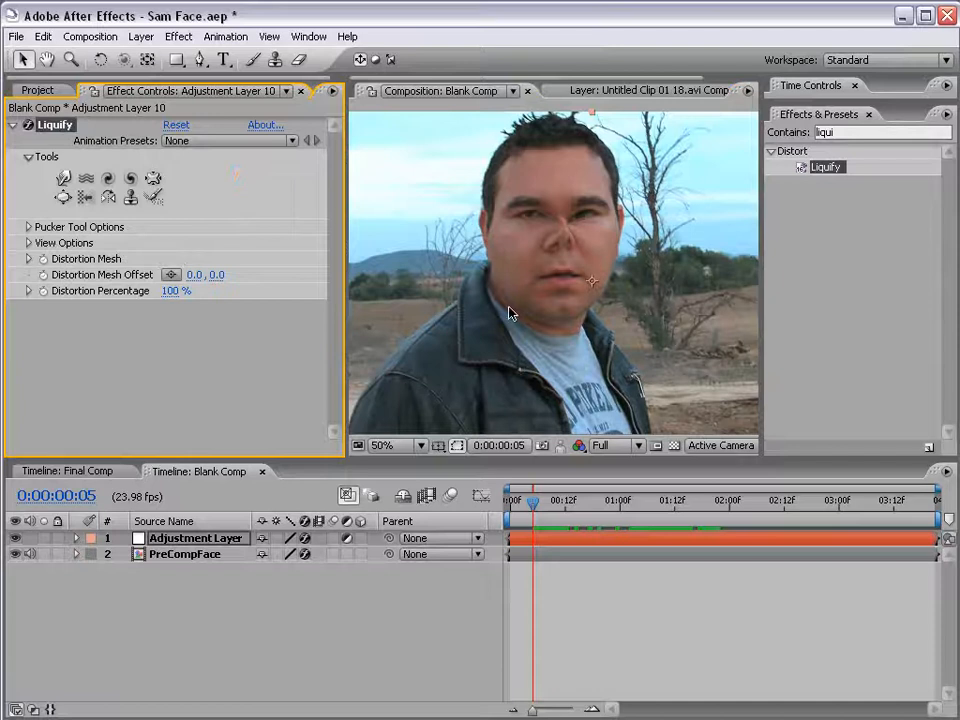
key(Delete)
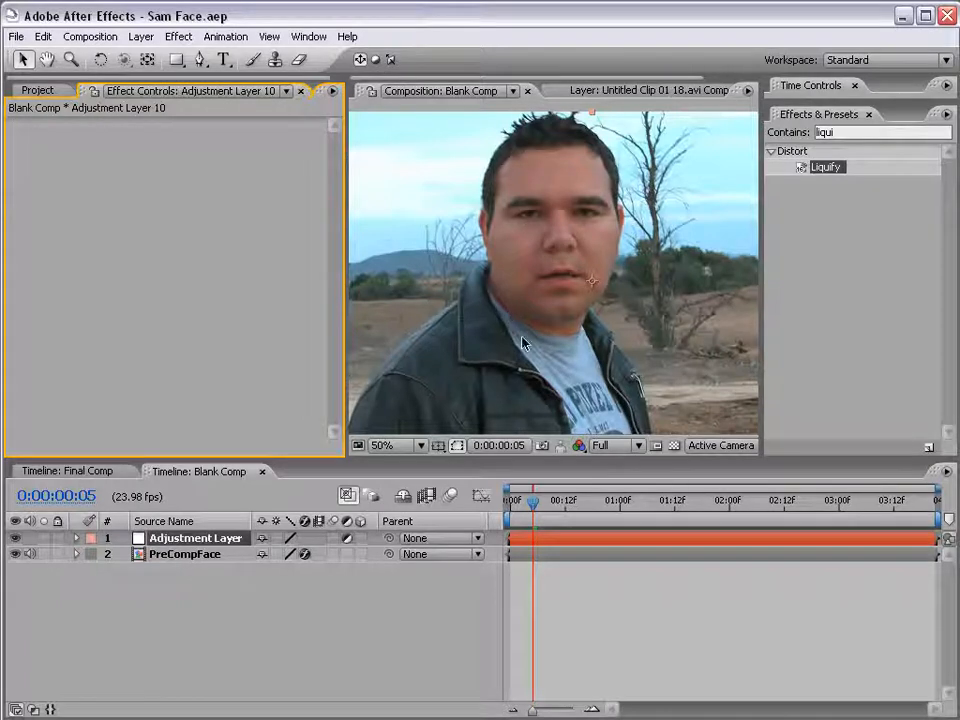
click(236, 538)
key(Delete)
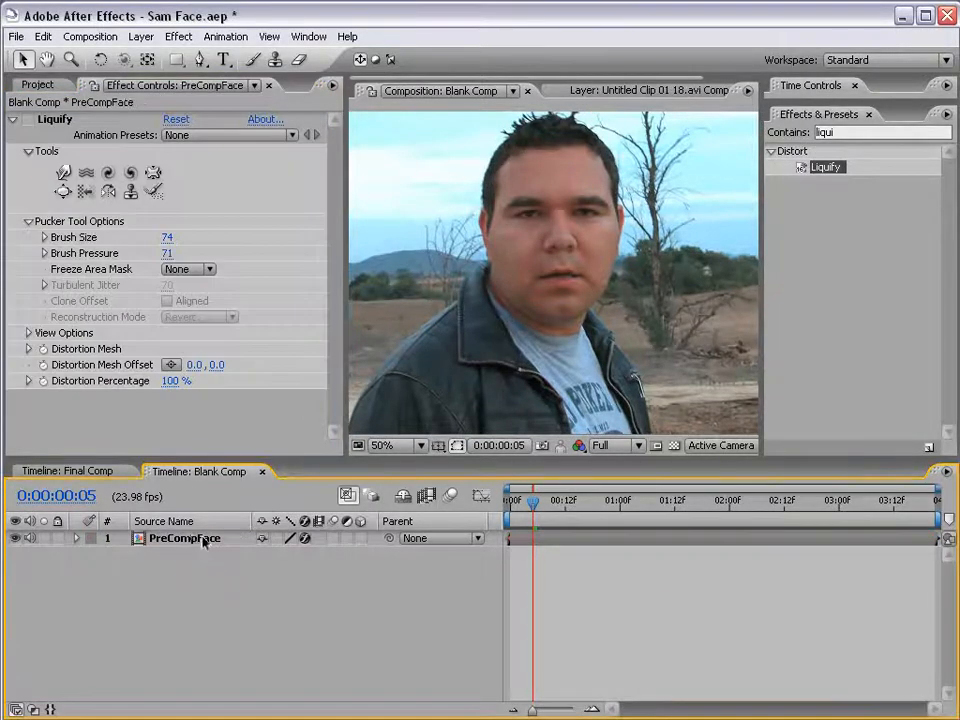
click(204, 540)
click(28, 120)
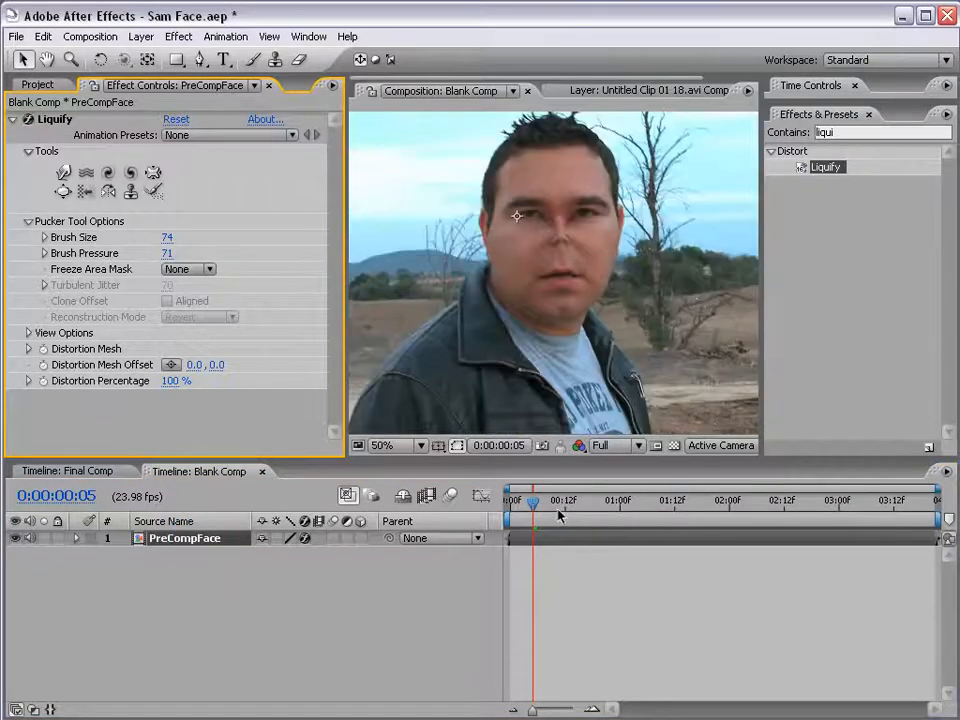
Step: Inspect the PreCompFace layer's puckered nose up close and at 50% magnification at 0:00:01:15
drag(560, 505, 688, 506)
scroll(566, 278, up, 1)
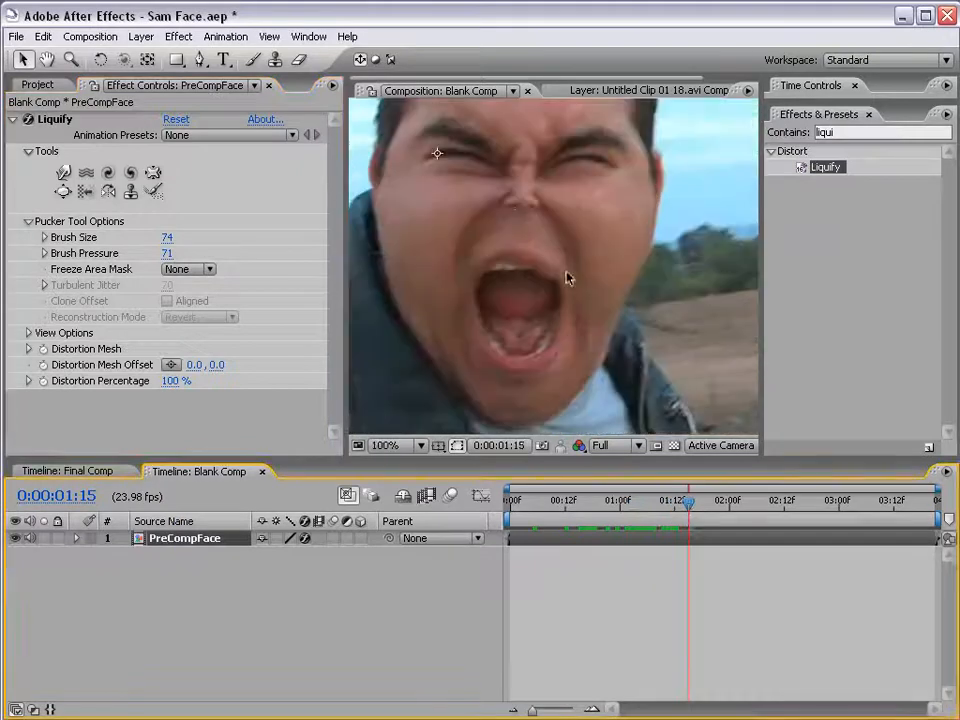
click(693, 621)
scroll(541, 259, down, 1)
key(space)
drag(537, 251, 553, 276)
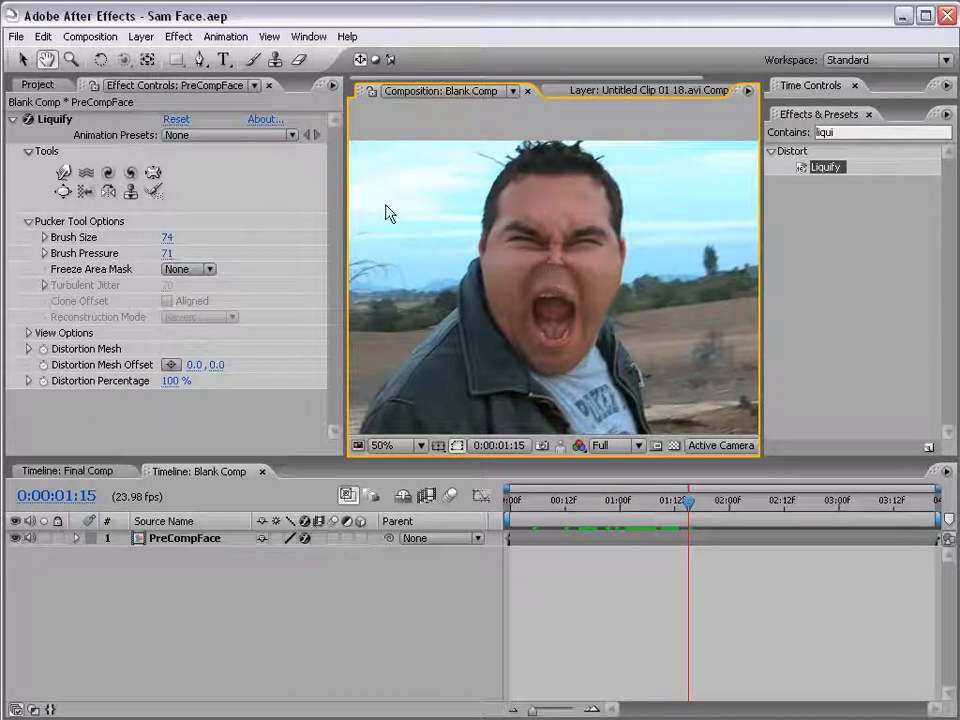
Step: Reset the Liquify effect on PreCompFace and set its Warp tool to brush size 40 and brush pressure 25
click(177, 121)
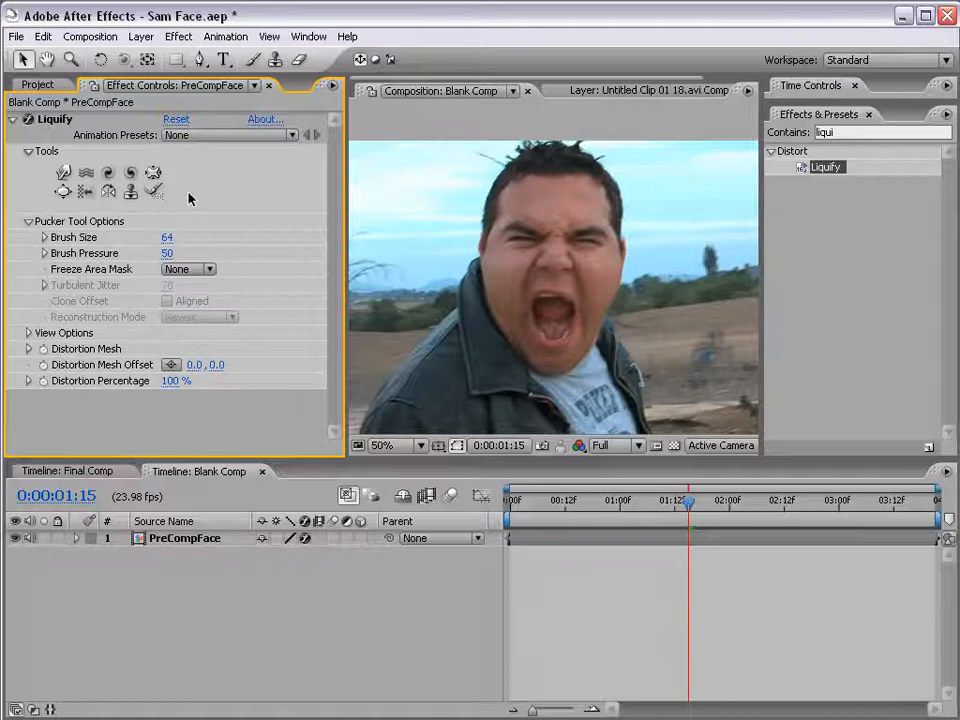
scroll(437, 276, up, 1)
click(62, 173)
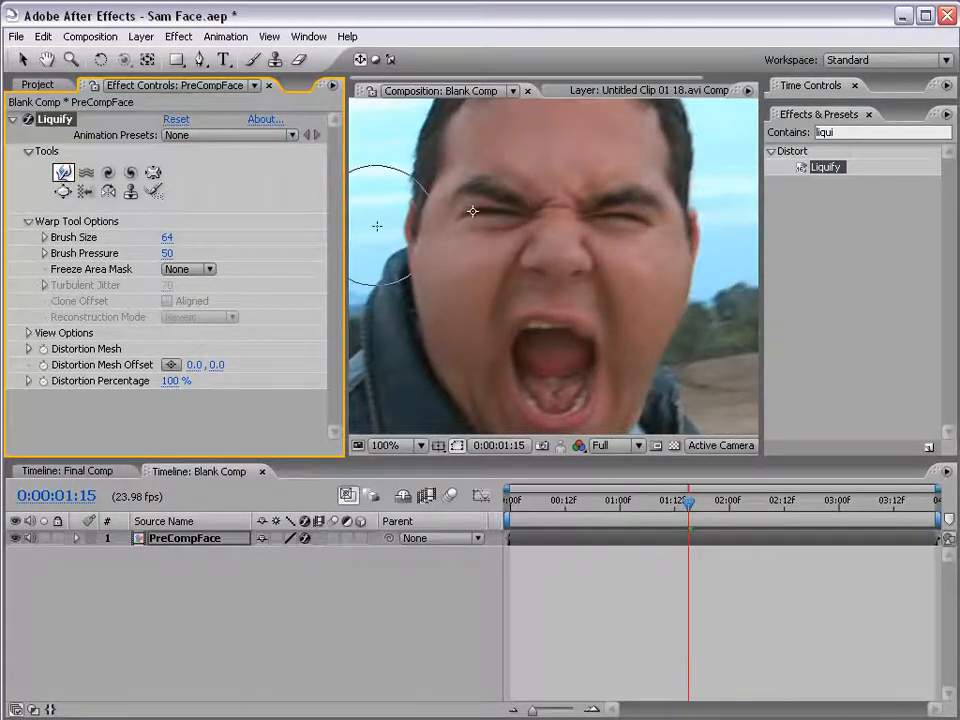
mouse_move(158, 246)
mouse_down()
mouse_move(163, 240)
mouse_move(148, 240)
mouse_up()
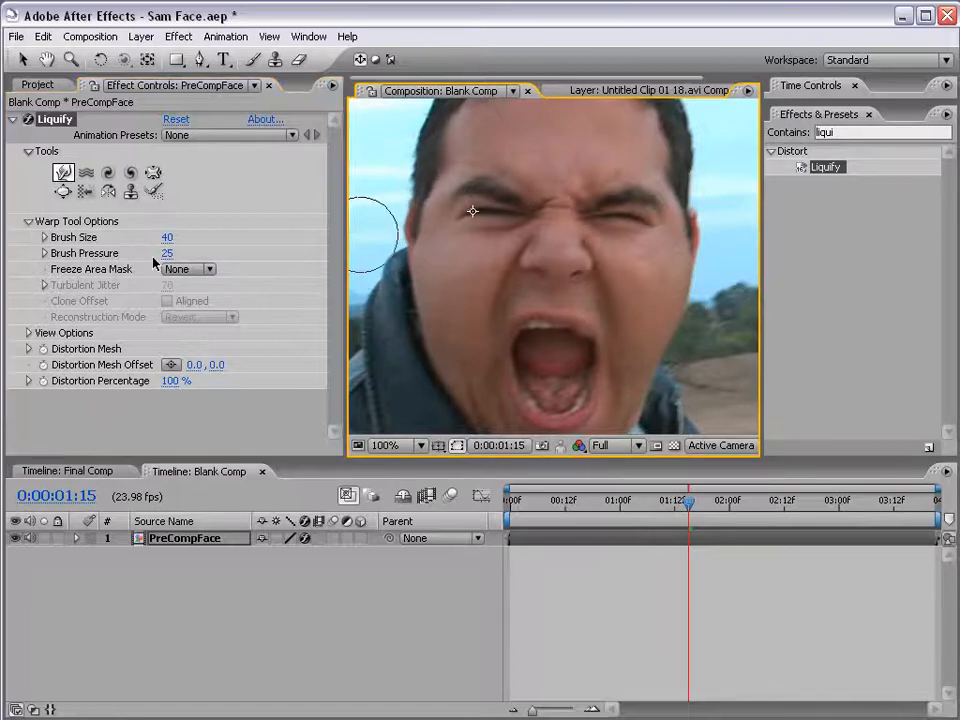
Step: Try stretching the ear on the picture's left side into a point at Warp brush pressure 88, check it at 0:00:02:07 and undo it
drag(167, 254, 218, 253)
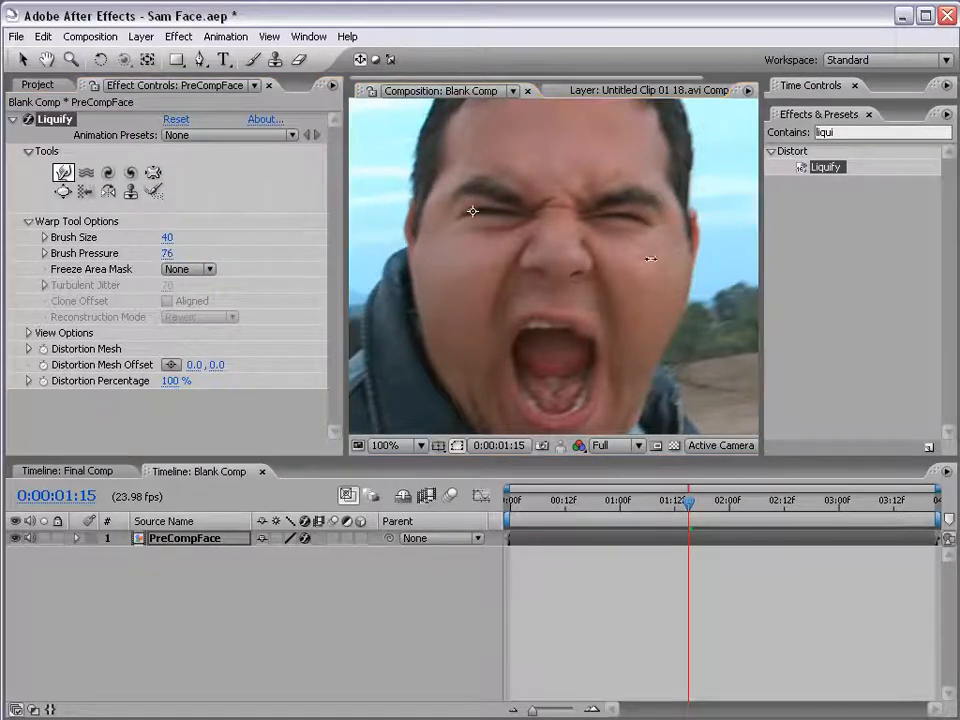
drag(651, 259, 763, 259)
drag(432, 207, 377, 154)
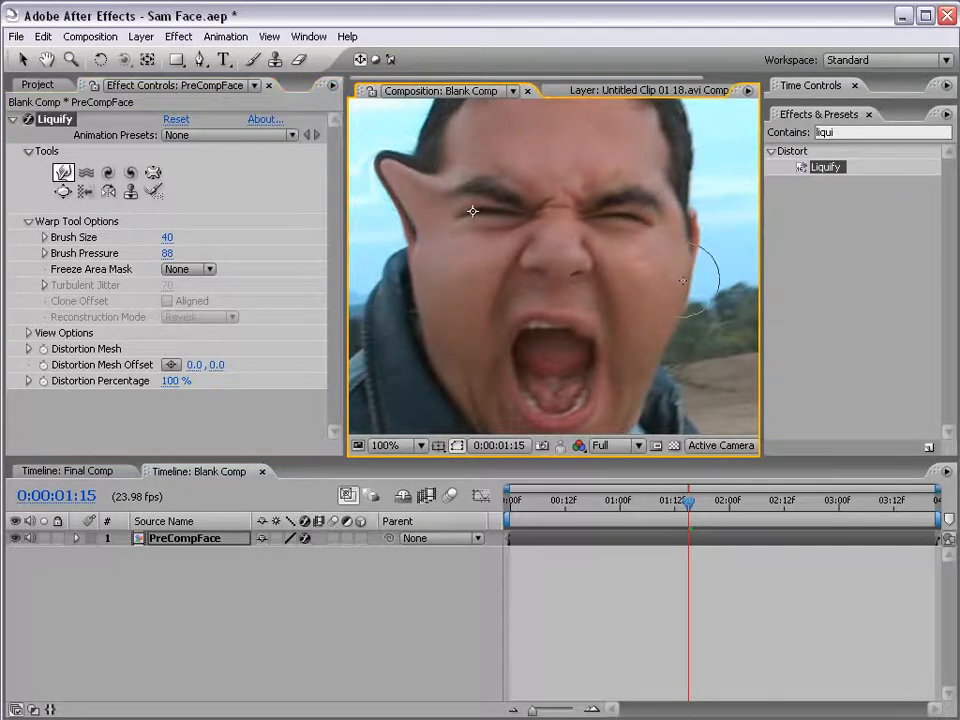
key(comma)
key(comma)
drag(690, 513, 762, 514)
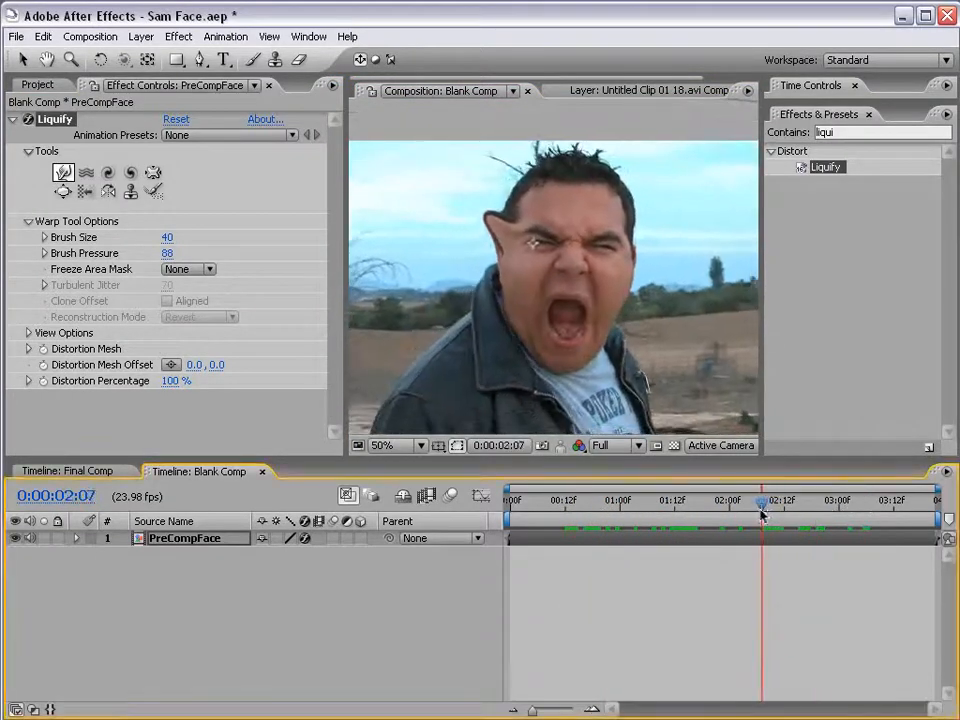
key(ctrl+z)
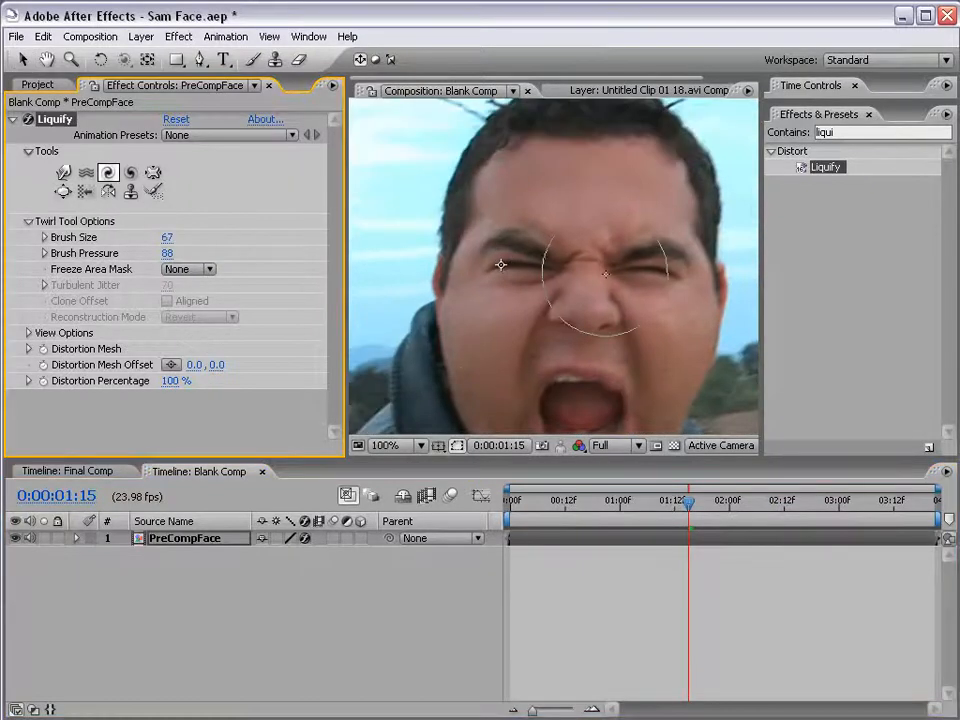
Step: Try twirling both eyes in opposite directions at 0:00:01:15 with brush size 67 and brush pressure 88
drag(638, 266, 643, 270)
click(130, 172)
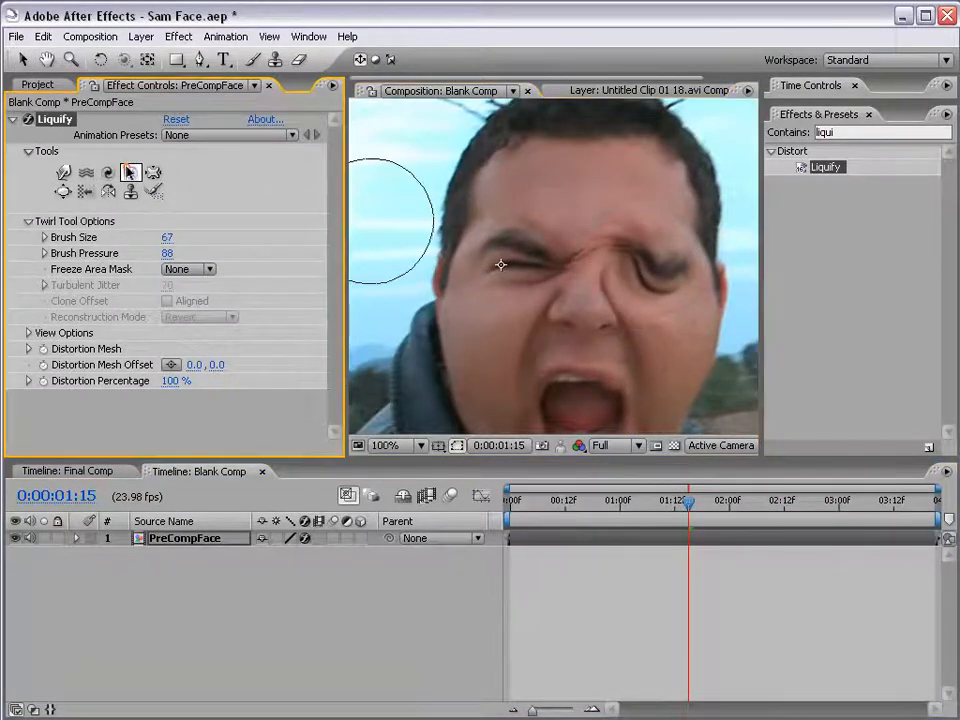
drag(500, 265, 499, 264)
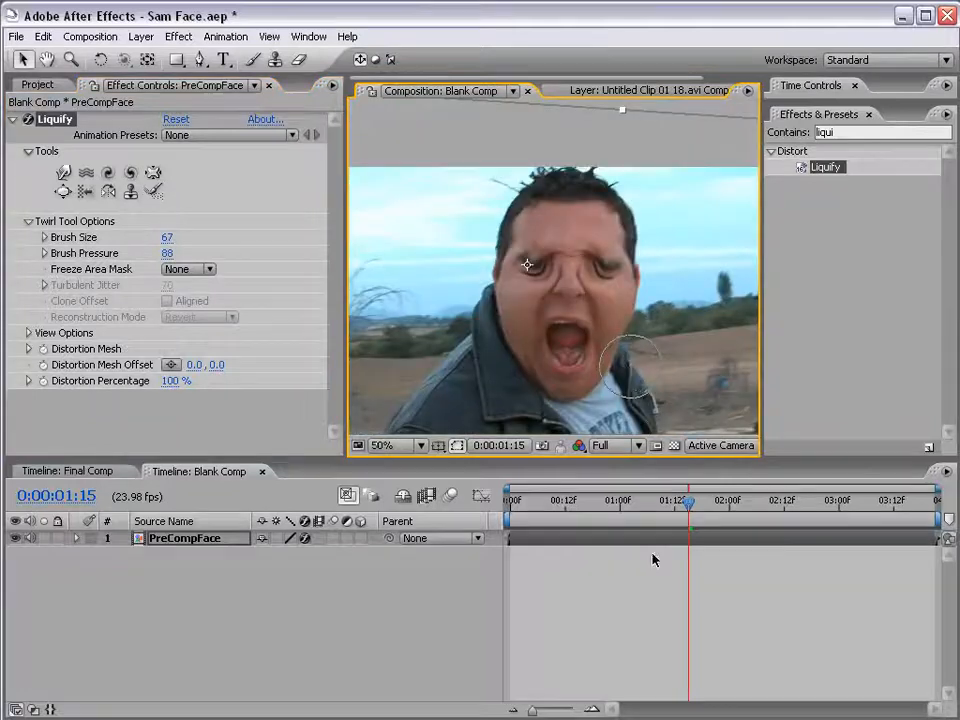
click(652, 559)
Step: At 0:00:03:13, warp the outer end of the picture's right eyebrow upward with brush size 26 and brush pressure 78
drag(716, 505, 899, 508)
scroll(602, 365, up, 1)
key(space)
drag(602, 365, 515, 266)
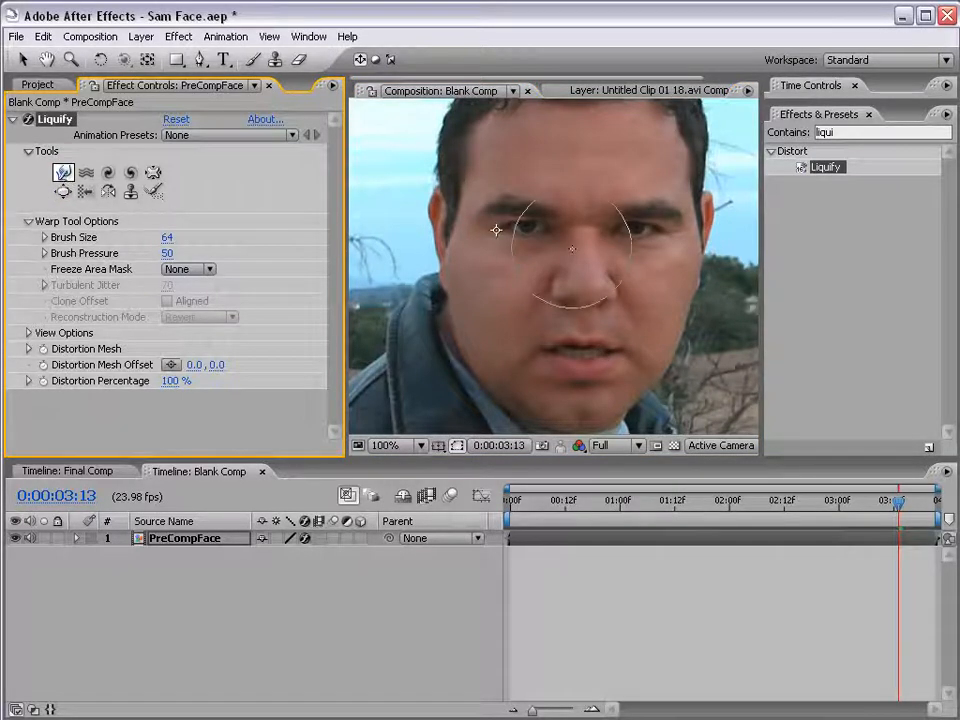
click(496, 230)
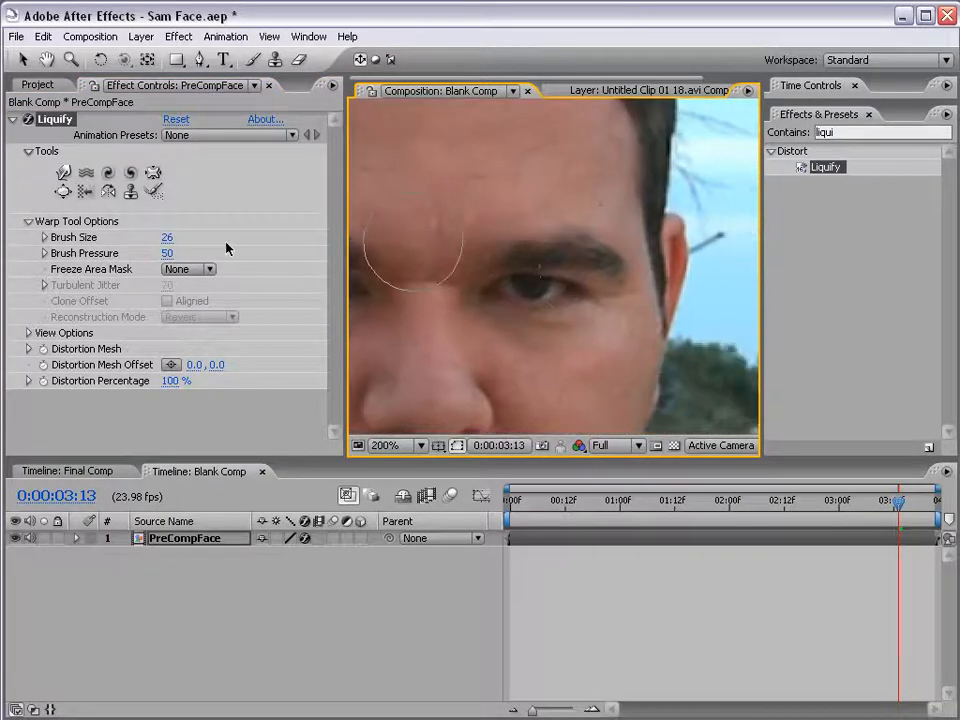
drag(167, 253, 187, 254)
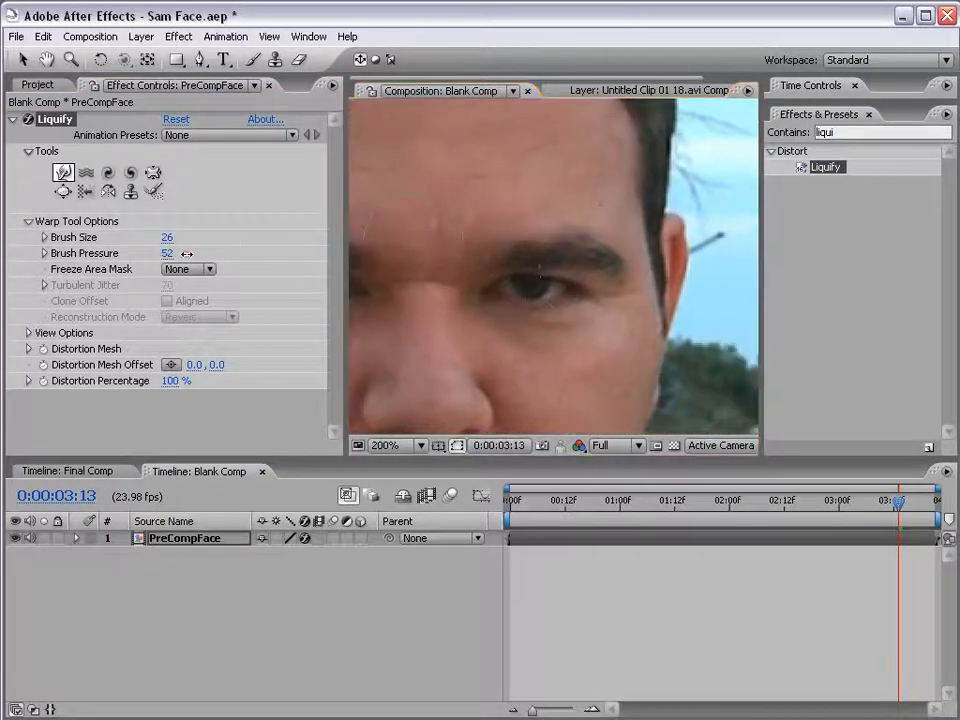
drag(391, 254, 431, 254)
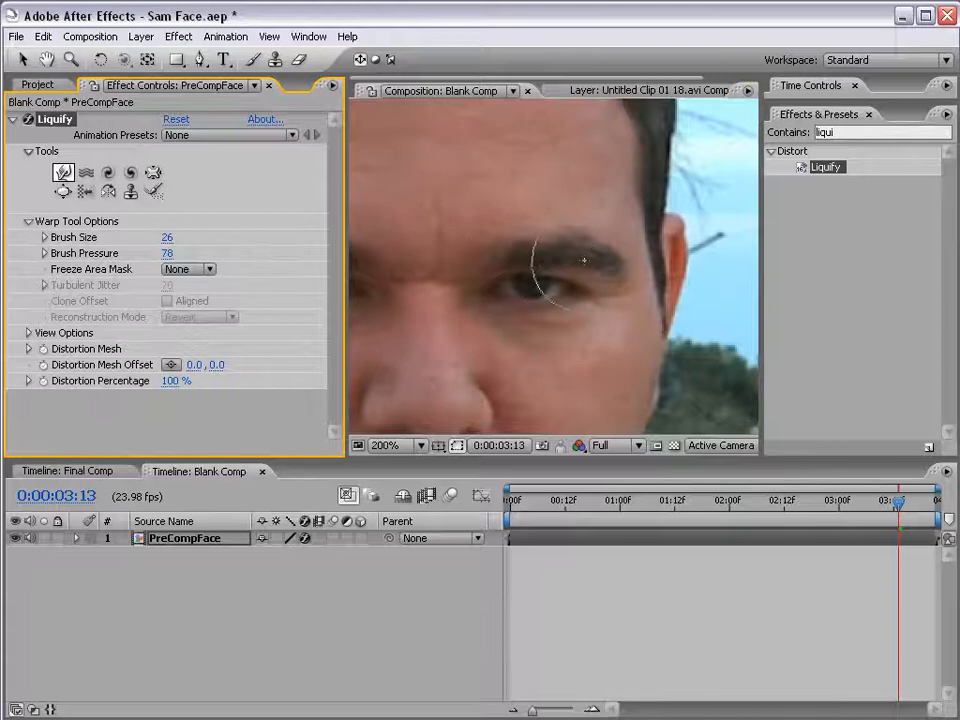
mouse_move(587, 258)
mouse_down()
mouse_move(590, 221)
mouse_move(584, 229)
mouse_move(620, 264)
mouse_move(608, 267)
mouse_move(635, 238)
mouse_up()
scroll(525, 274, down, 1)
Step: Warp the other eyebrow into a matching arch and pull the skin between the brows downward with brush size 53
drag(513, 308, 564, 296)
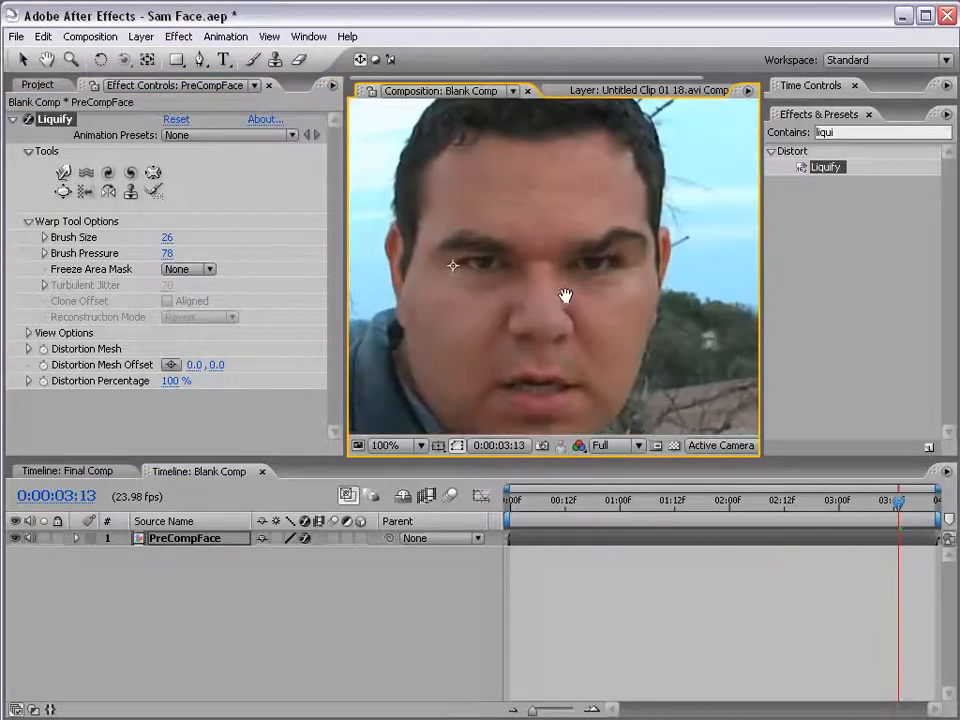
mouse_move(459, 237)
mouse_down()
mouse_move(464, 222)
mouse_move(441, 251)
mouse_move(477, 247)
mouse_up()
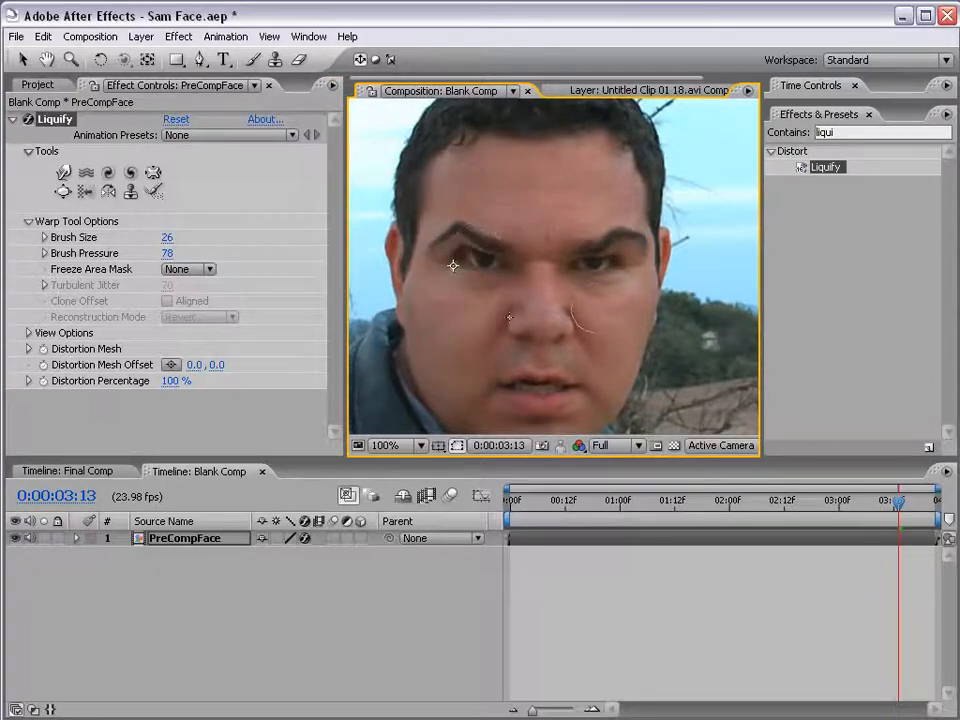
mouse_move(531, 278)
mouse_down()
mouse_move(546, 263)
mouse_move(514, 283)
mouse_move(499, 274)
mouse_move(503, 294)
mouse_up()
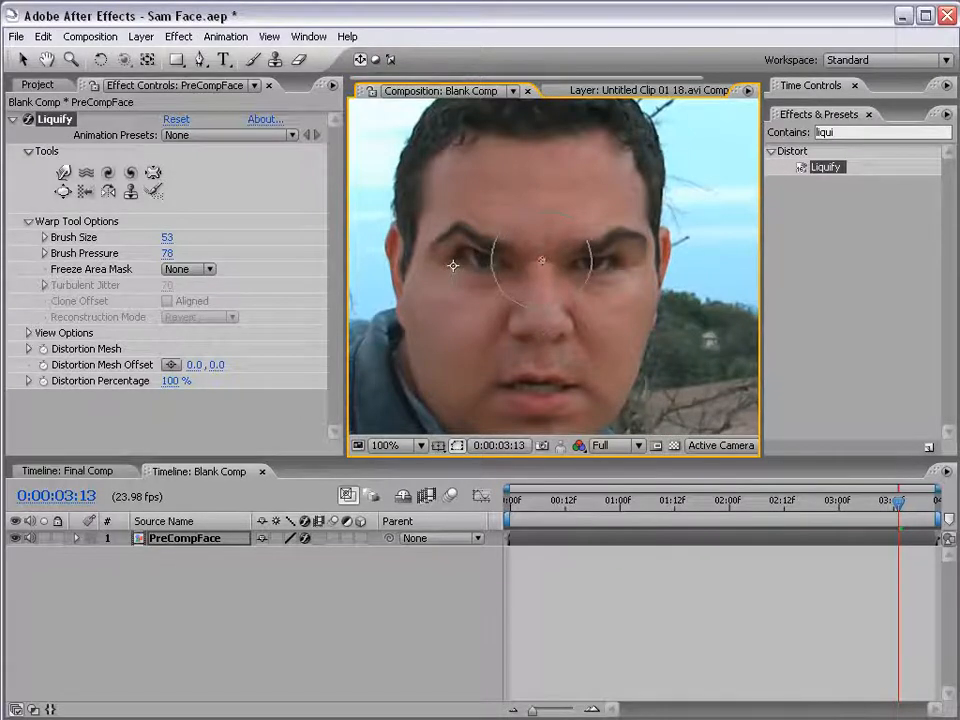
drag(546, 264, 542, 282)
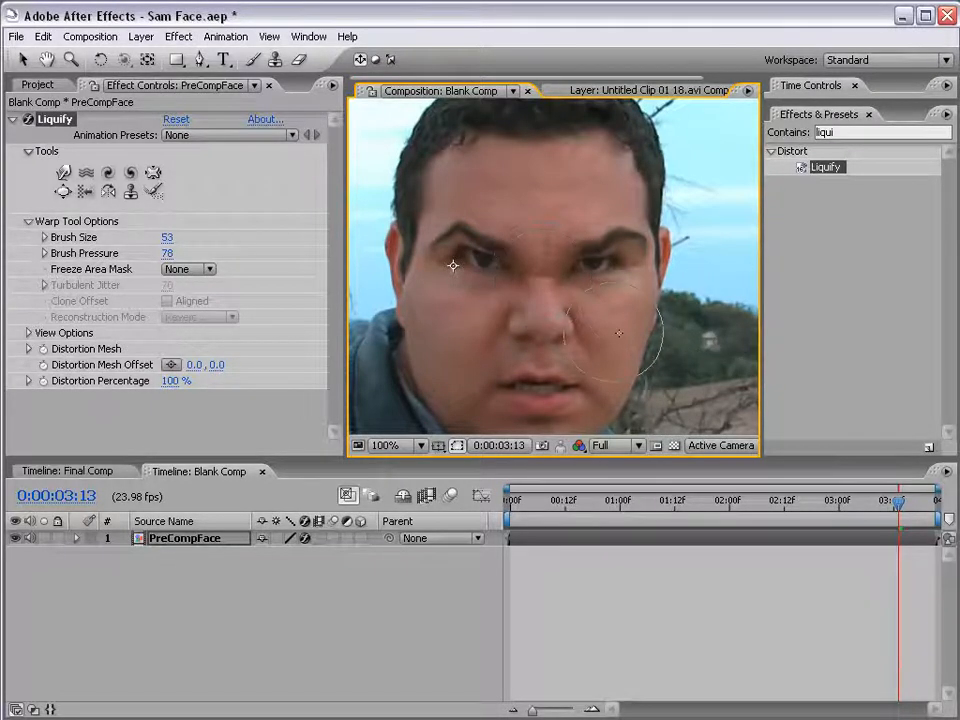
Step: Bloat the nose slightly with brush size 71 and brush pressure 78, undoing an overly strong application
click(62, 192)
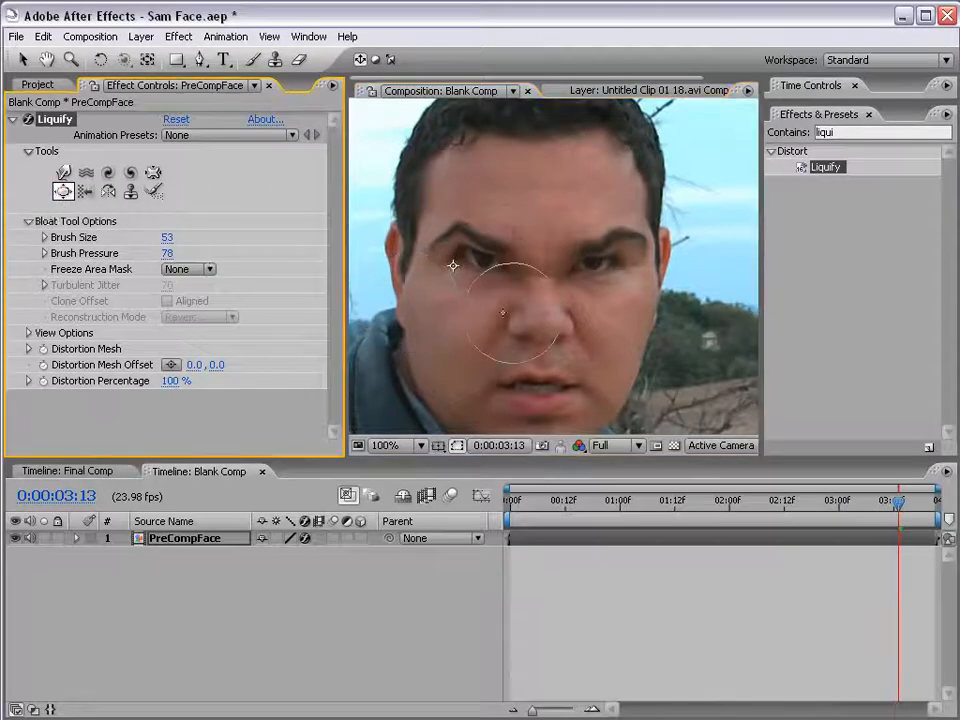
ctrl+drag(568, 317, 584, 316)
click(541, 321)
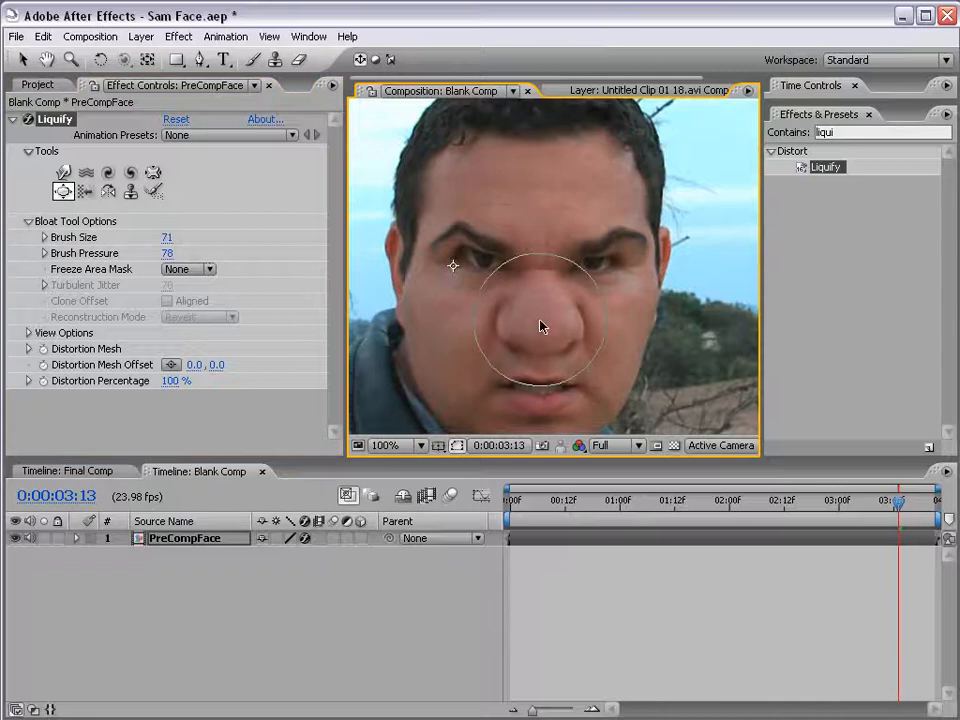
key(ctrl+z)
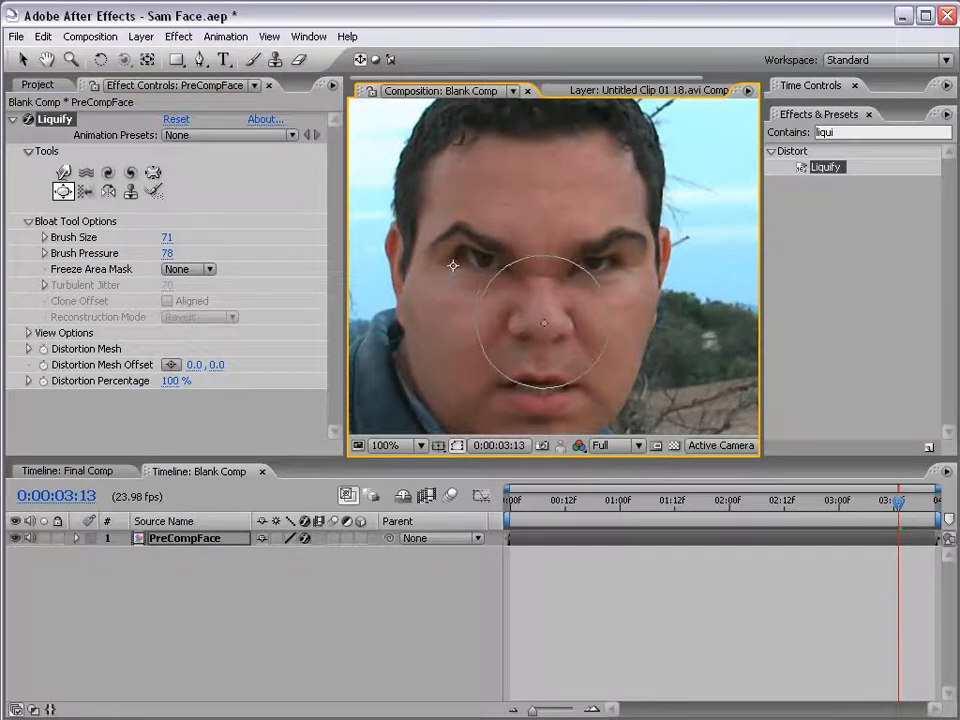
drag(638, 330, 632, 302)
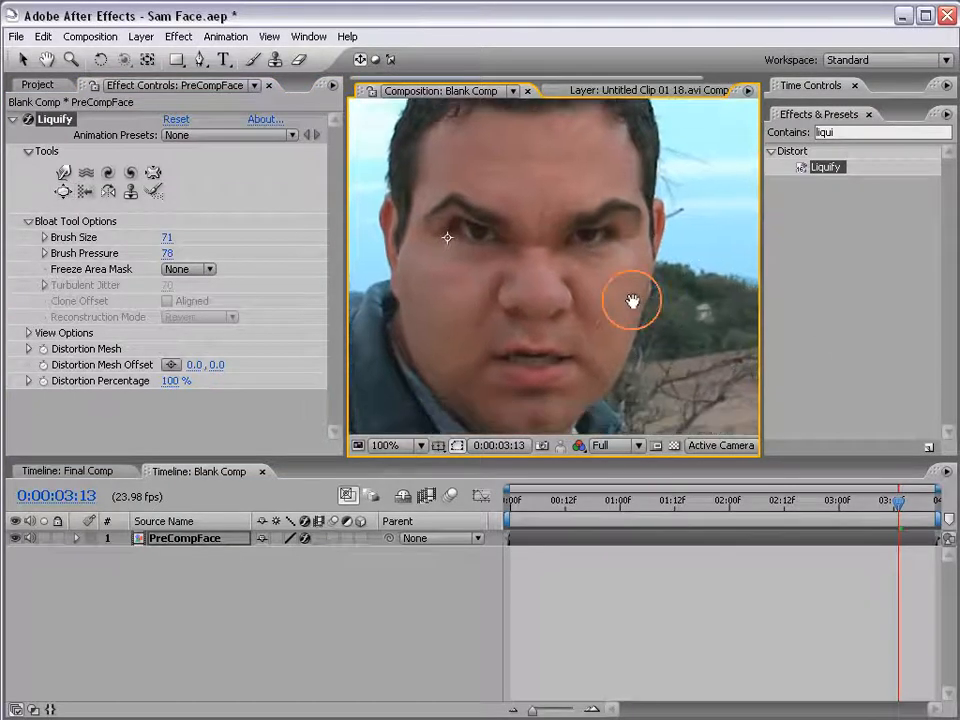
Step: Warp the nose upward with brush size 71, then spread the nostrils outward with brush size 34
click(64, 173)
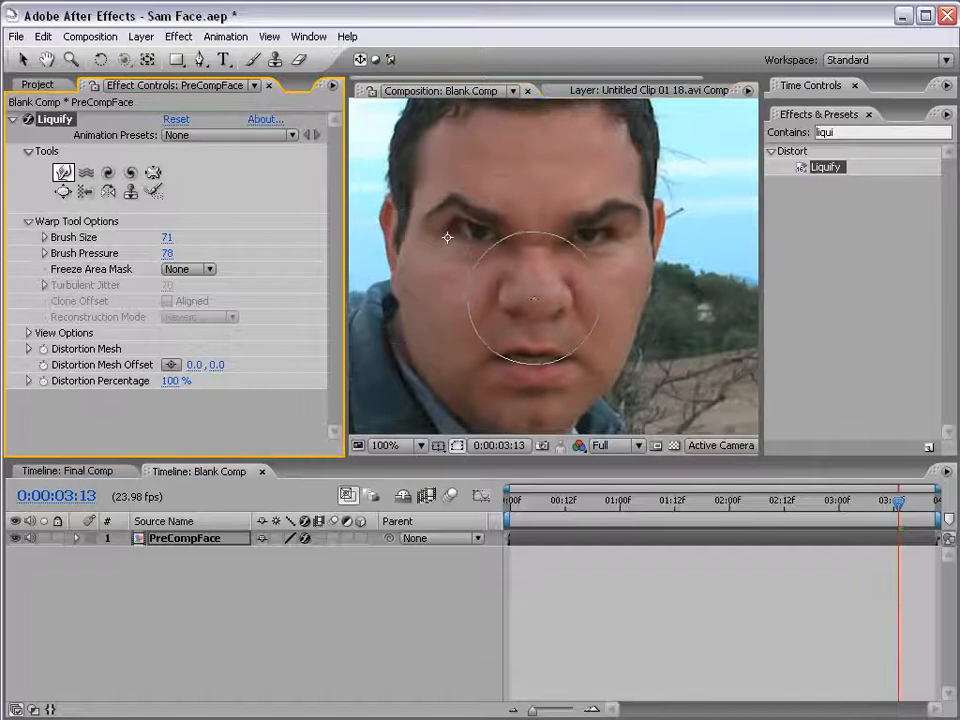
drag(536, 283, 540, 284)
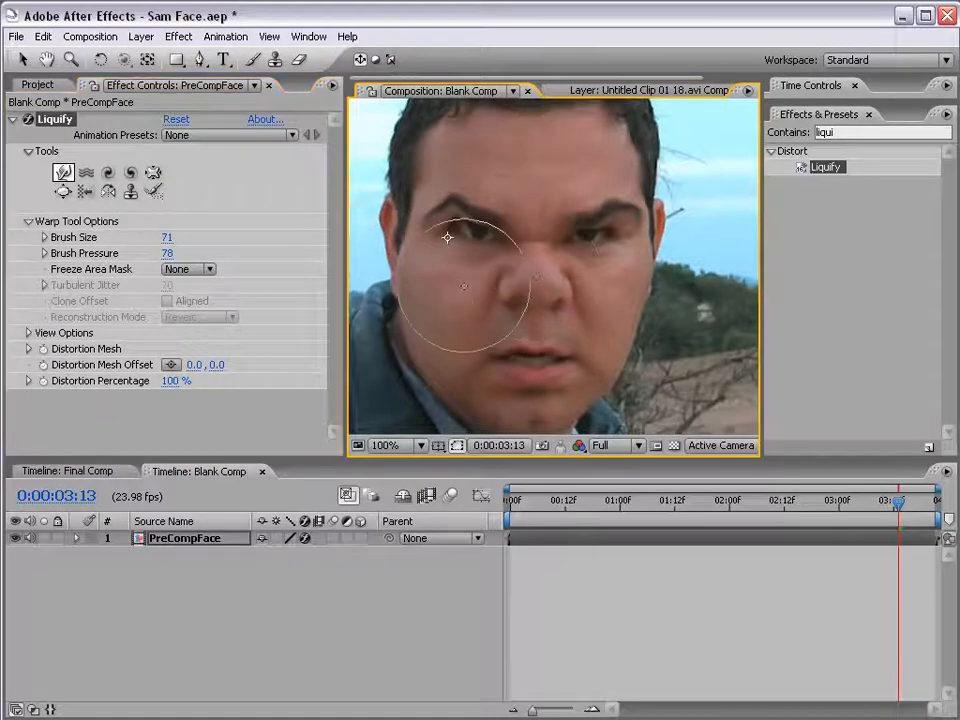
mouse_move(521, 335)
mouse_down()
mouse_move(556, 304)
mouse_move(577, 301)
mouse_move(502, 302)
mouse_up()
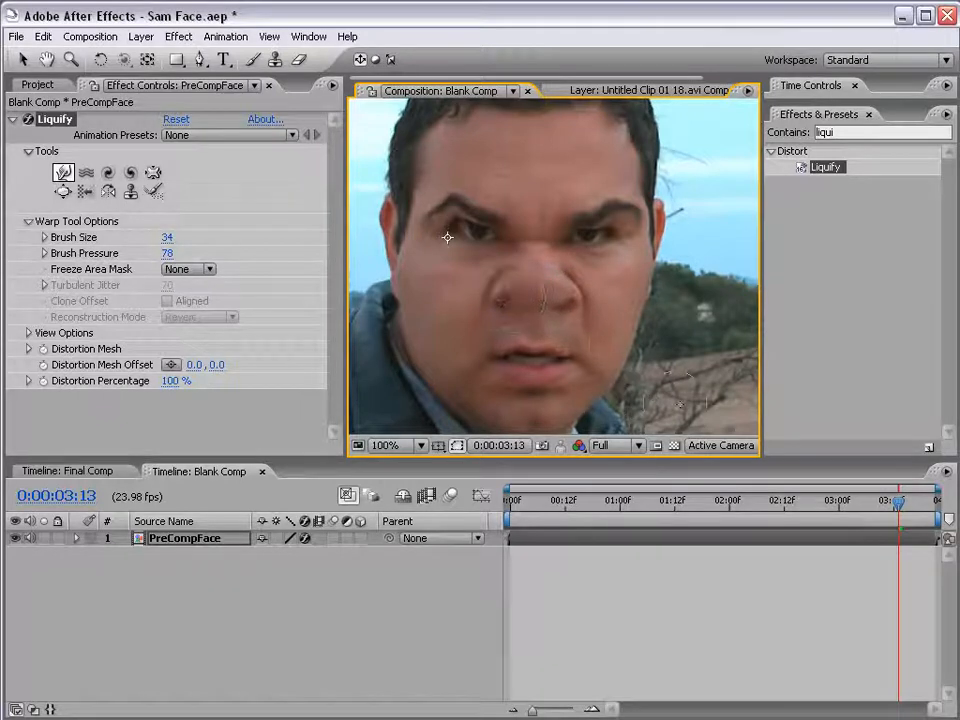
Step: At 0:00:01:20, restore the nostrils with the Reconstruction tool in Revert mode at brush size 34
drag(724, 507, 712, 506)
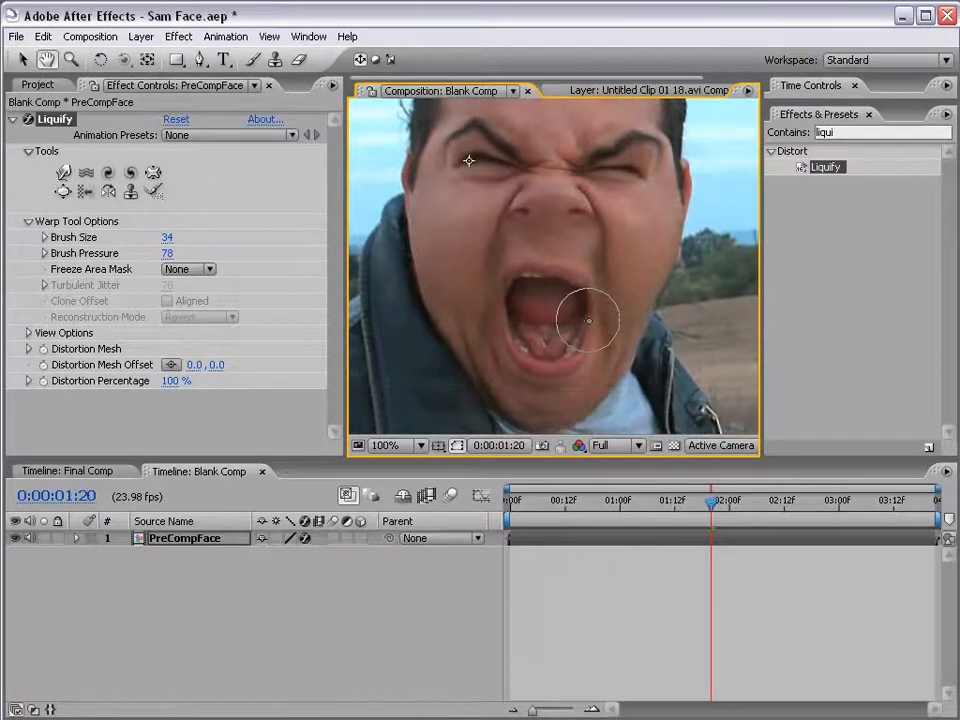
click(64, 173)
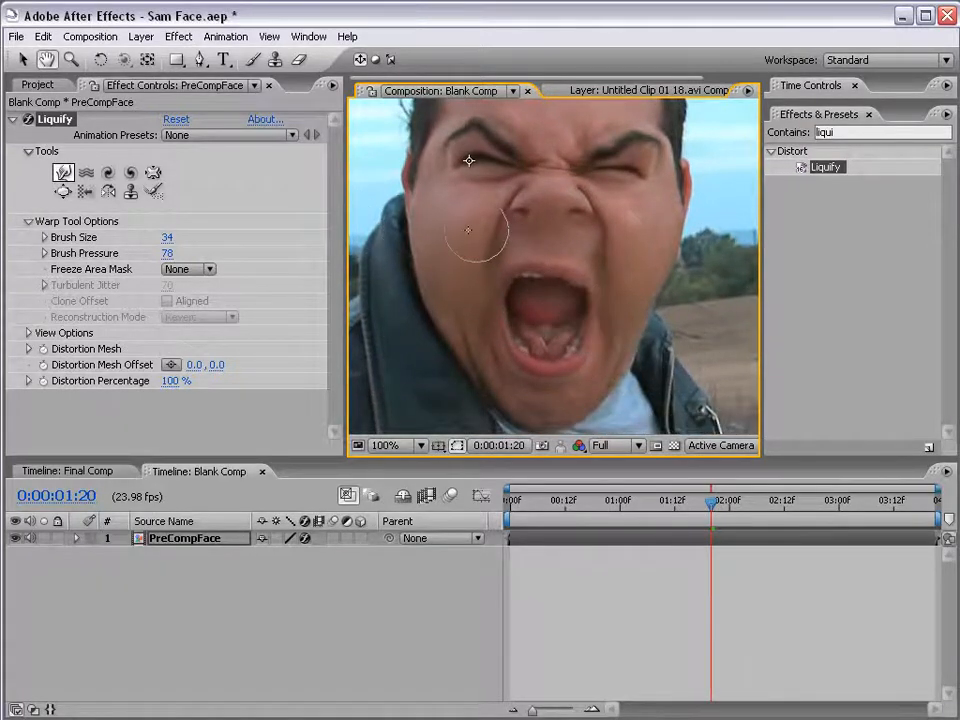
click(153, 191)
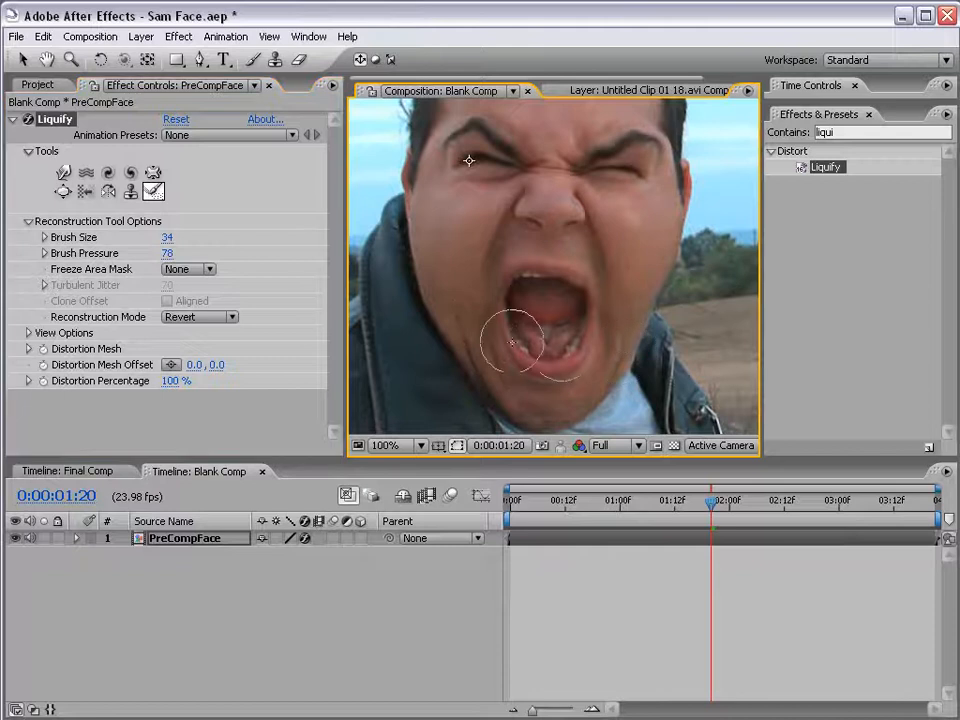
Step: Show Liquify's distortion mesh over the face briefly, then hide it again
click(29, 334)
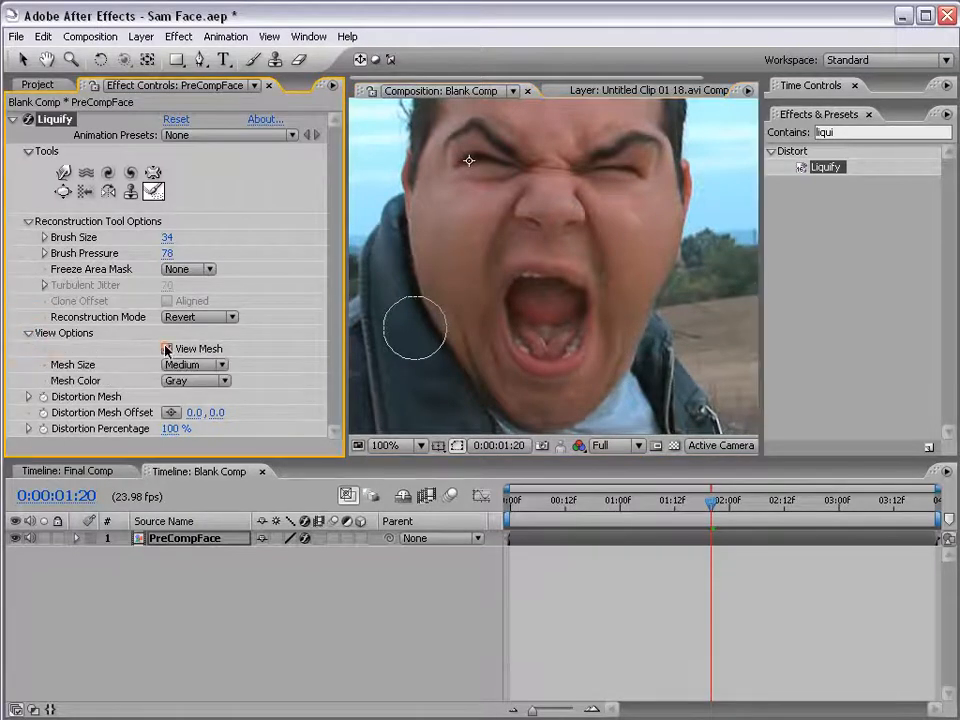
click(166, 349)
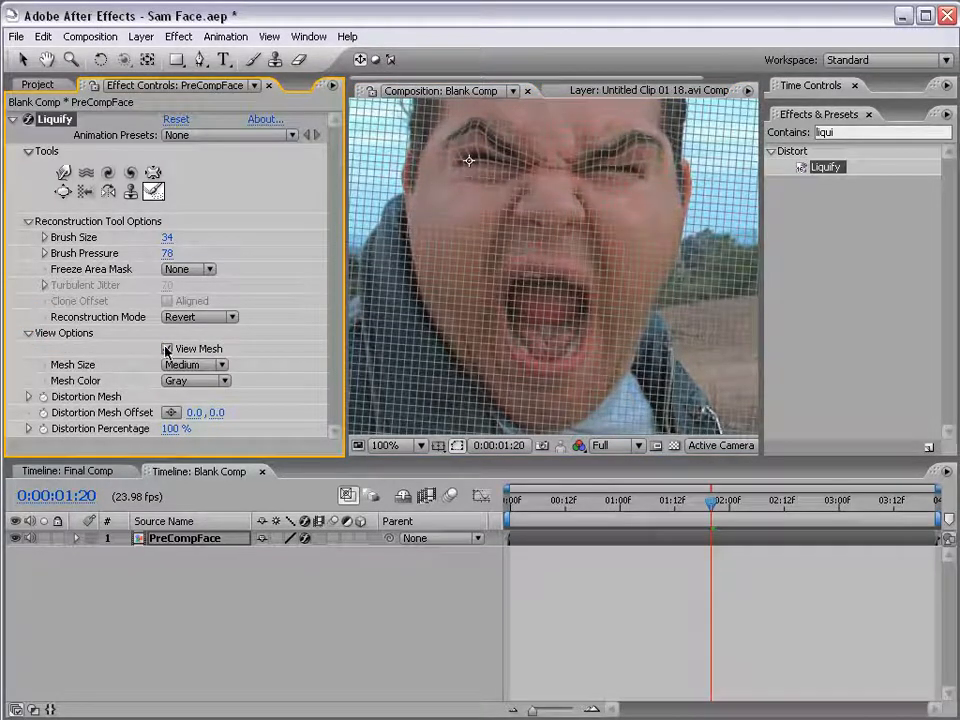
click(166, 349)
click(29, 334)
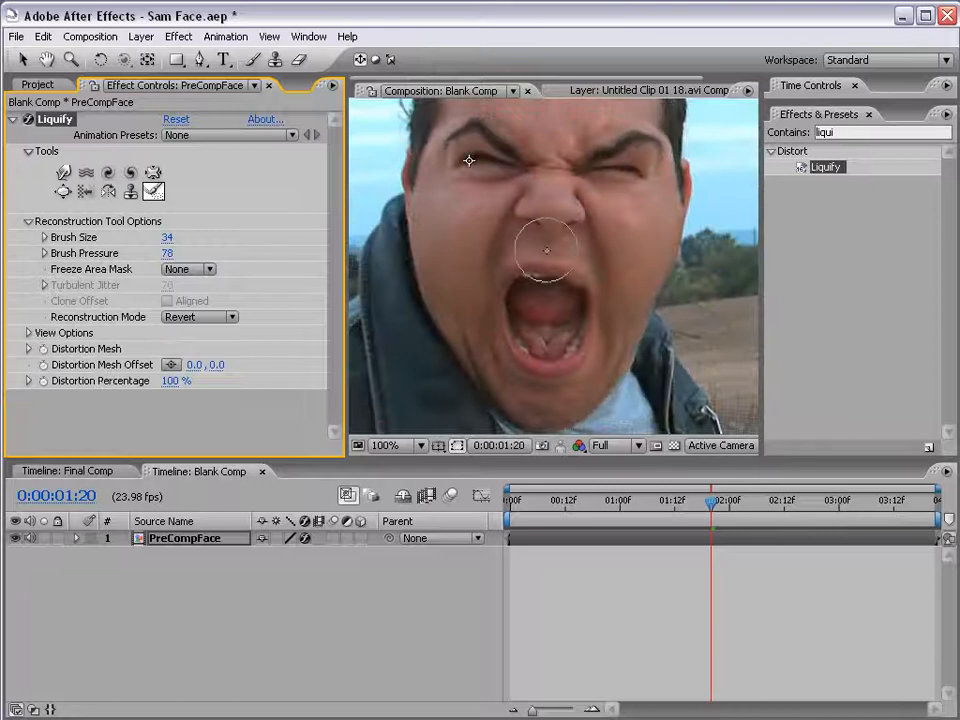
Step: Warp both nostrils outward on the screaming face with brush size 34 and brush pressure 78
drag(557, 191, 563, 252)
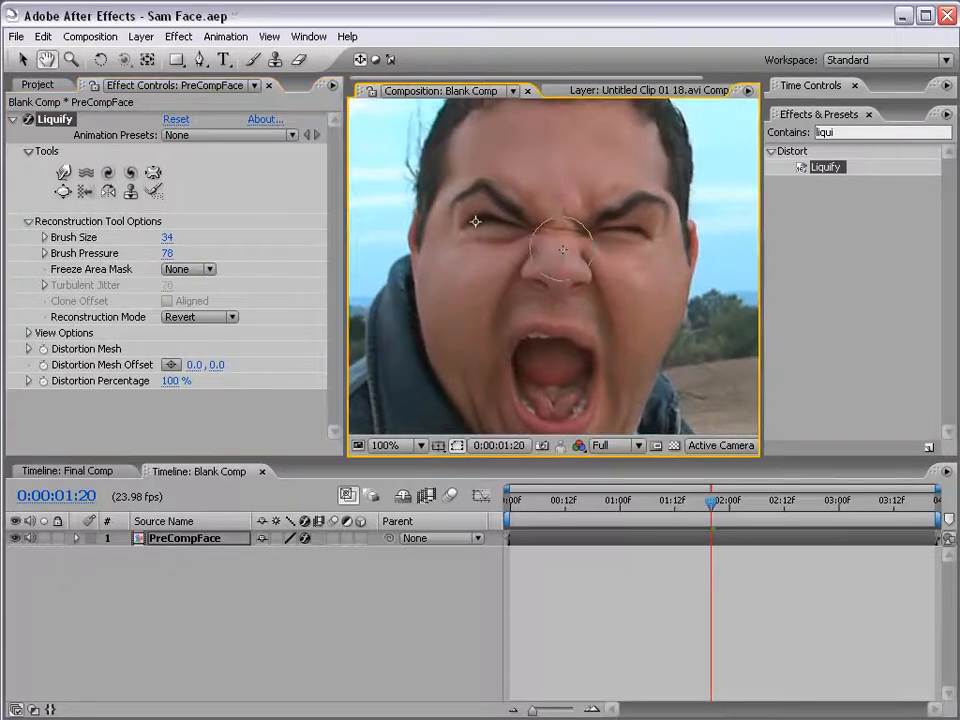
click(63, 173)
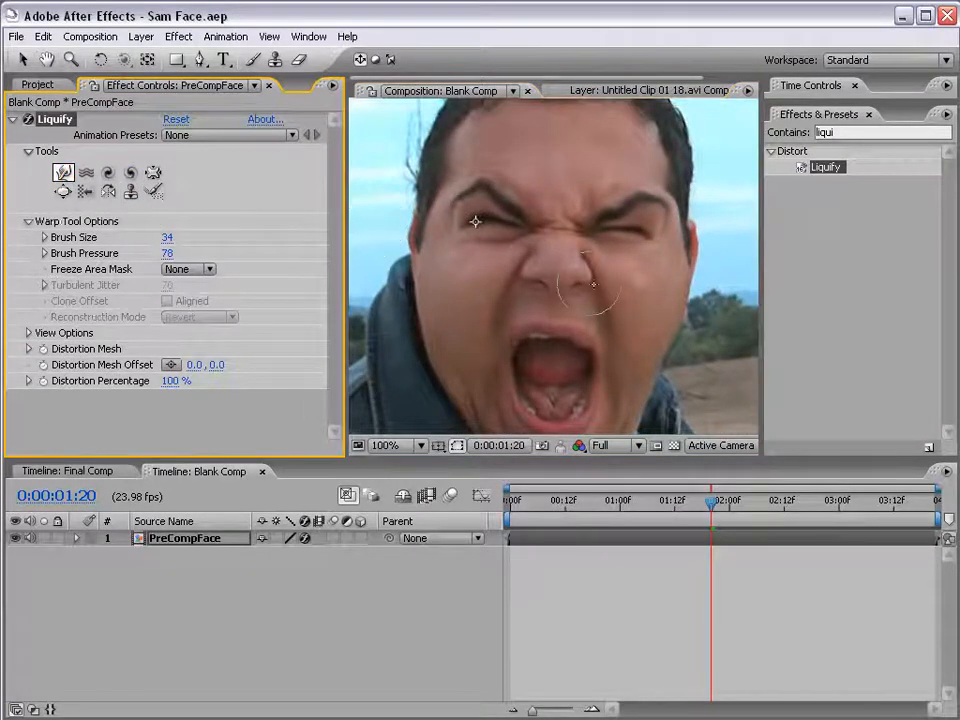
drag(593, 285, 511, 277)
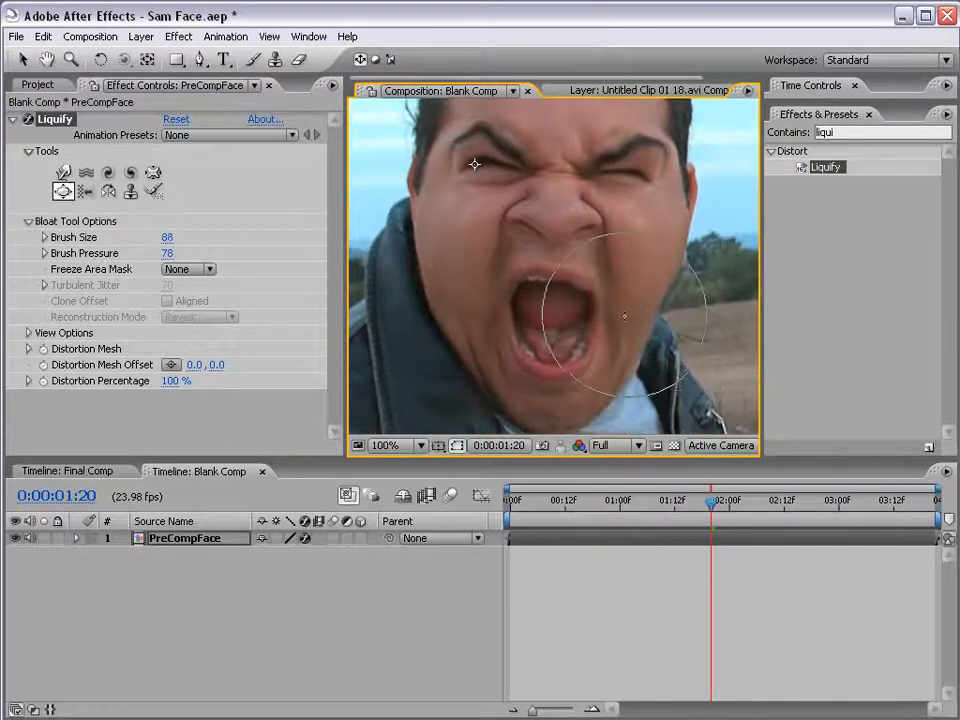
Step: Bloat the open mouth with brush size 88 and brush pressure 78
click(551, 313)
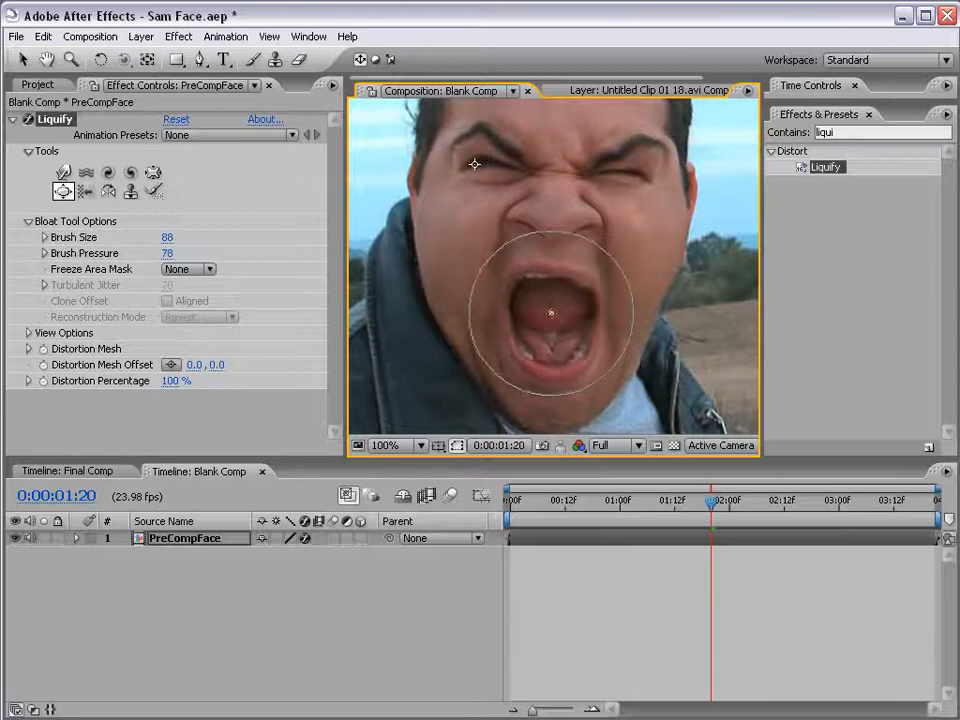
click(551, 314)
drag(591, 215, 566, 266)
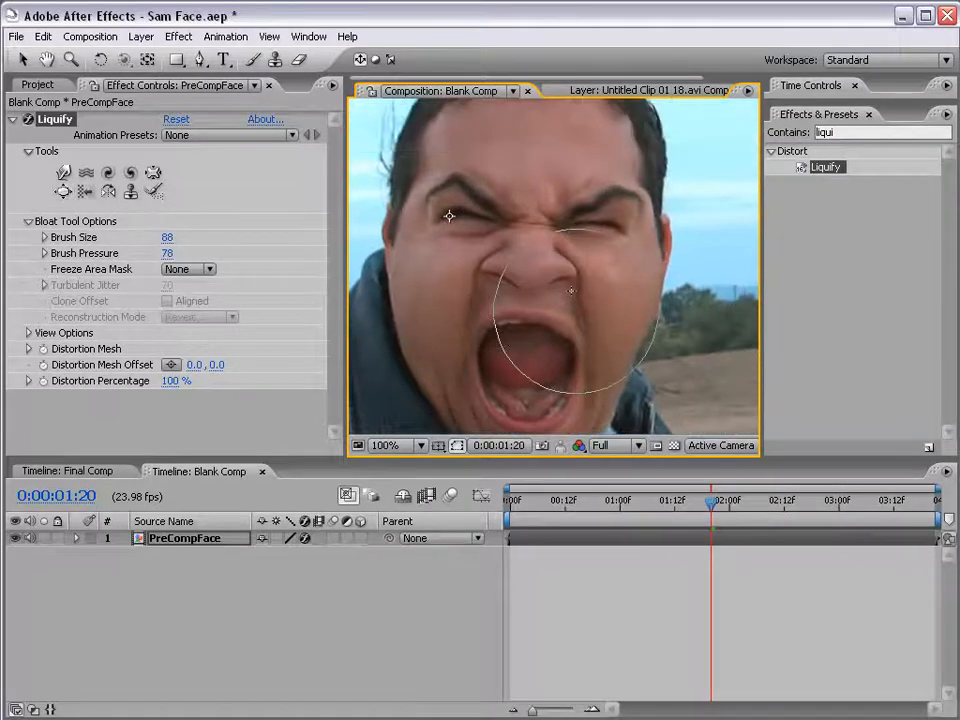
Step: Set Liquify's Distortion Percentage to 0 % and keyframe it at 0:00:00:17
click(606, 588)
scroll(592, 377, down, 1)
drag(592, 377, 596, 345)
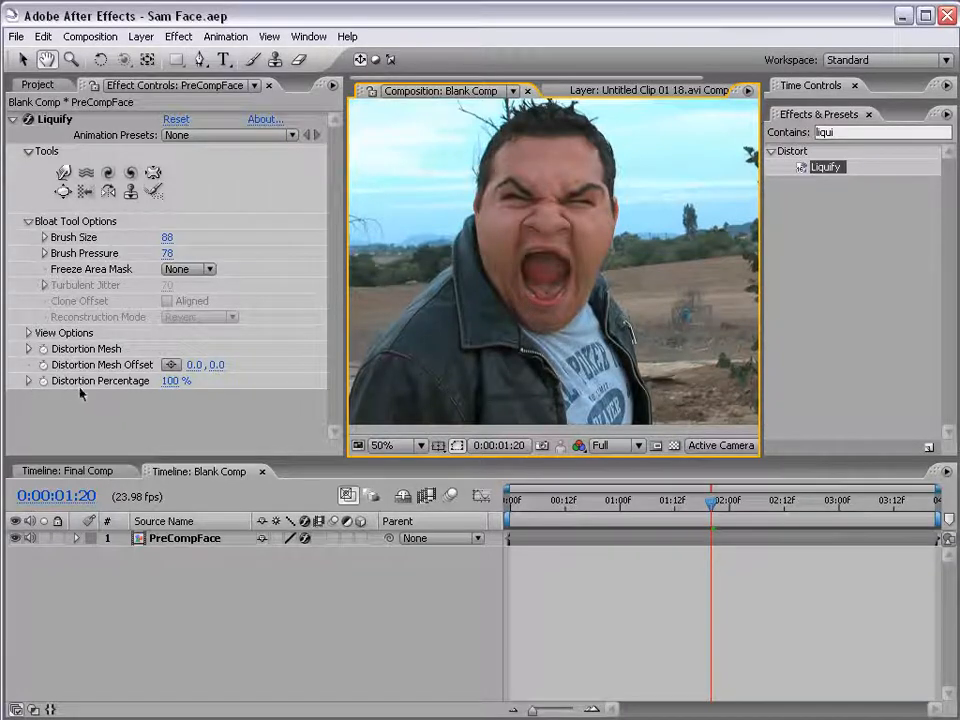
drag(166, 389, 72, 415)
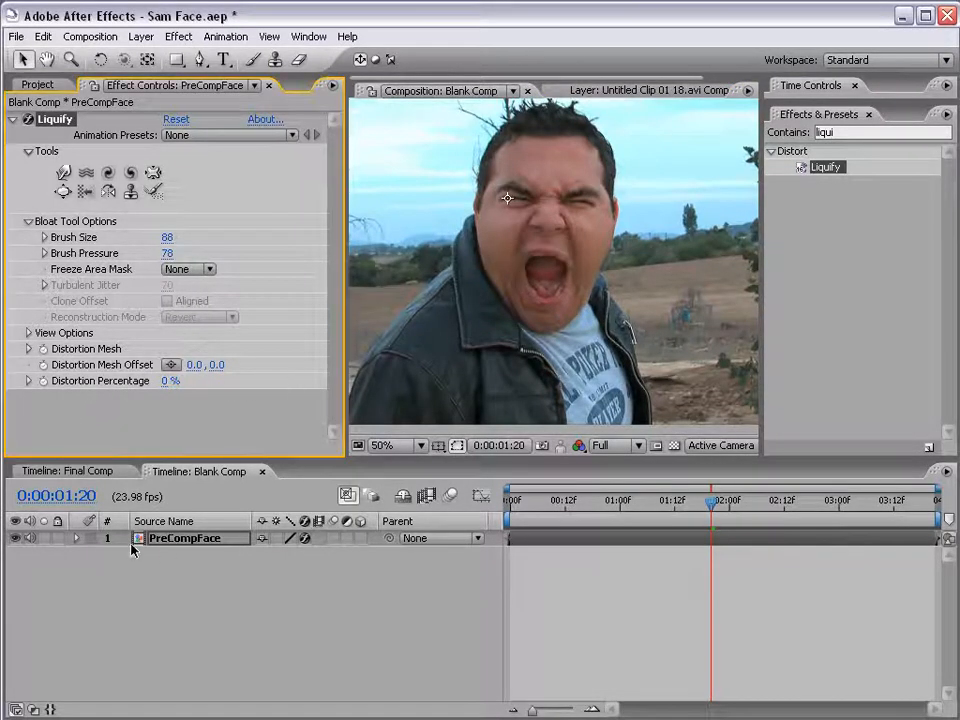
drag(555, 506, 588, 506)
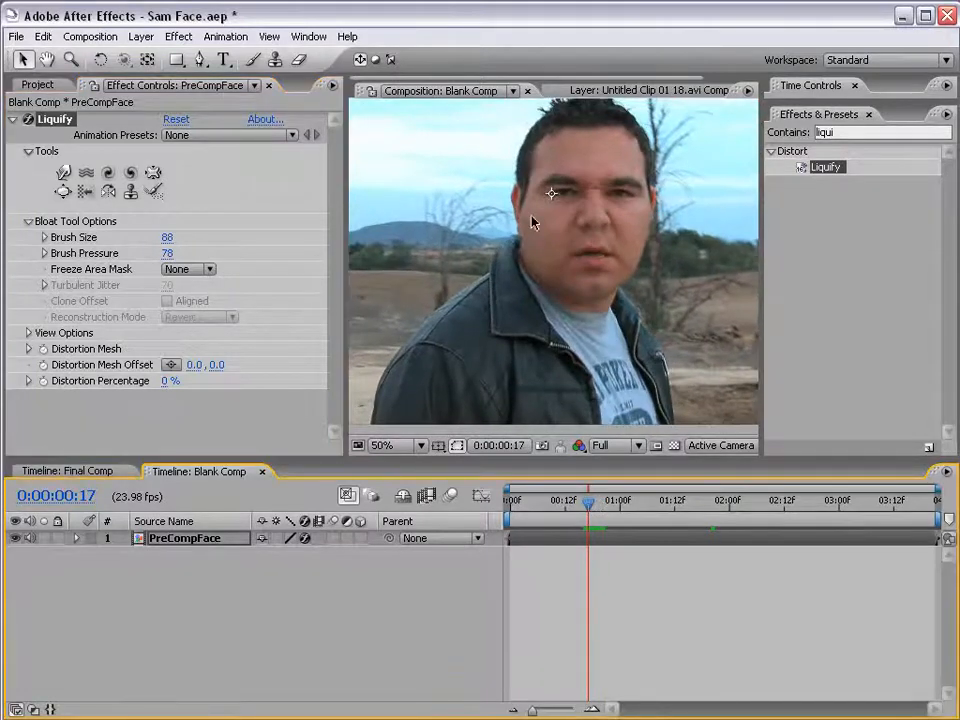
click(195, 541)
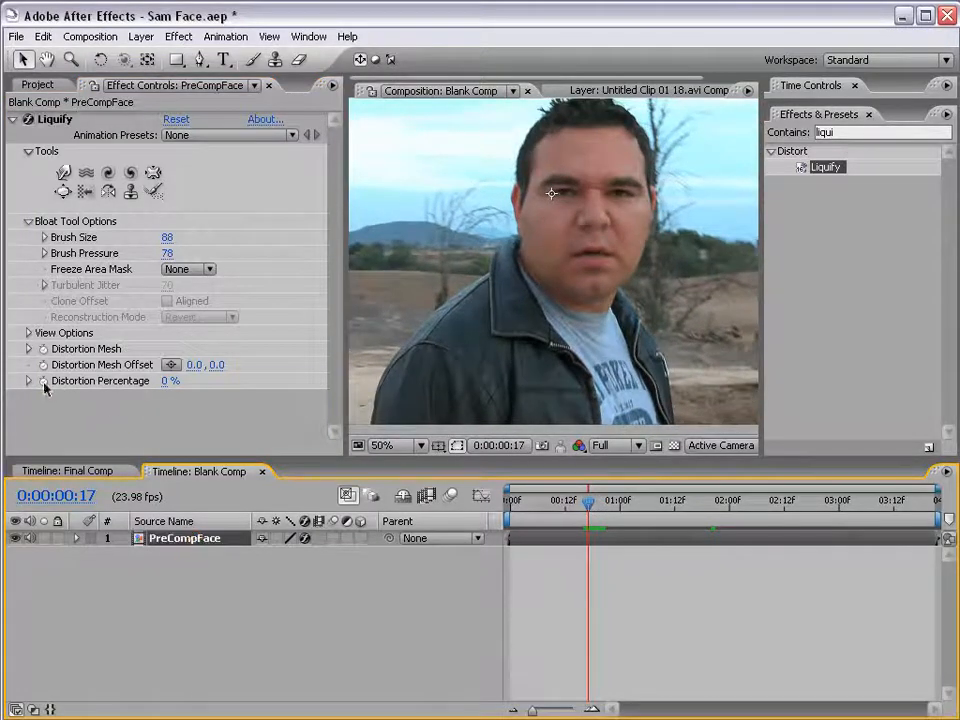
click(43, 382)
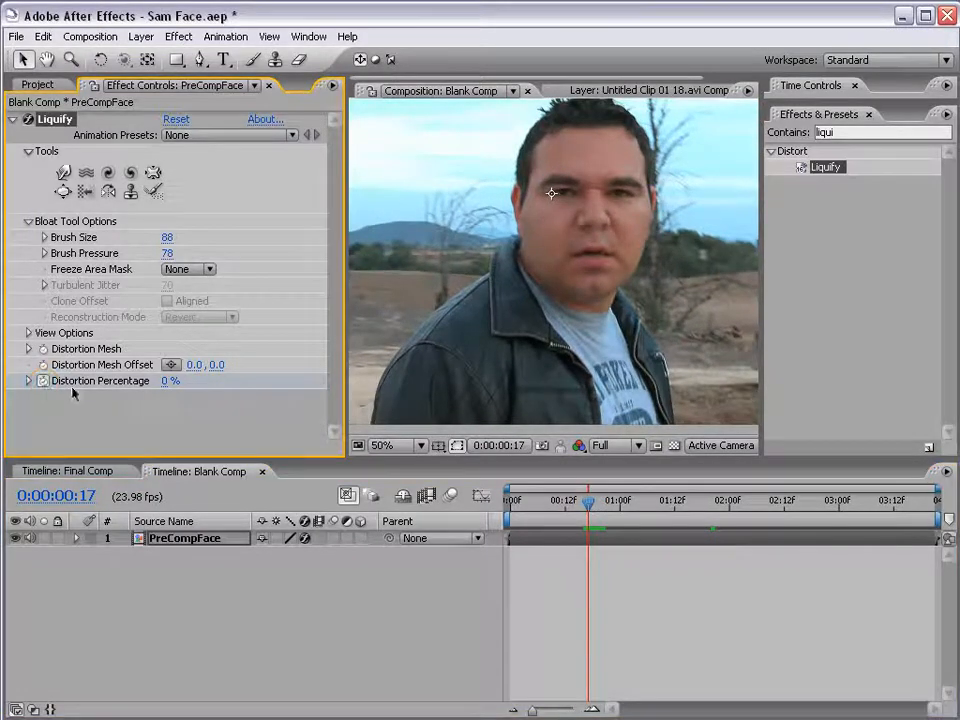
Step: At 0:00:01:00, set Distortion Percentage to 100 % and reveal PreCompFace's animated properties
drag(588, 508, 619, 508)
click(170, 381)
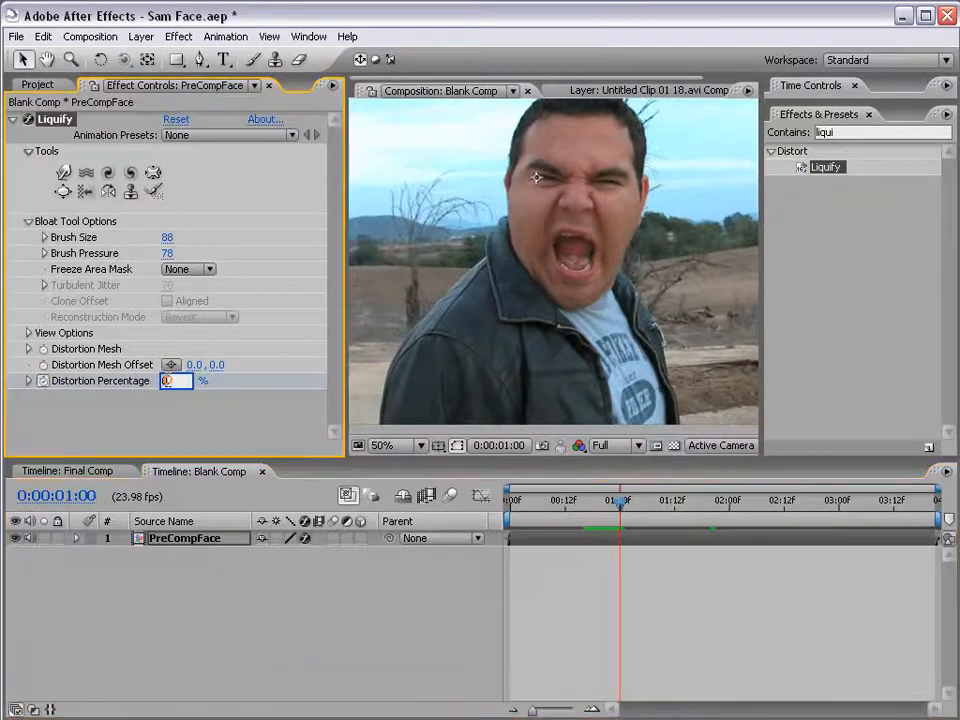
key(Return)
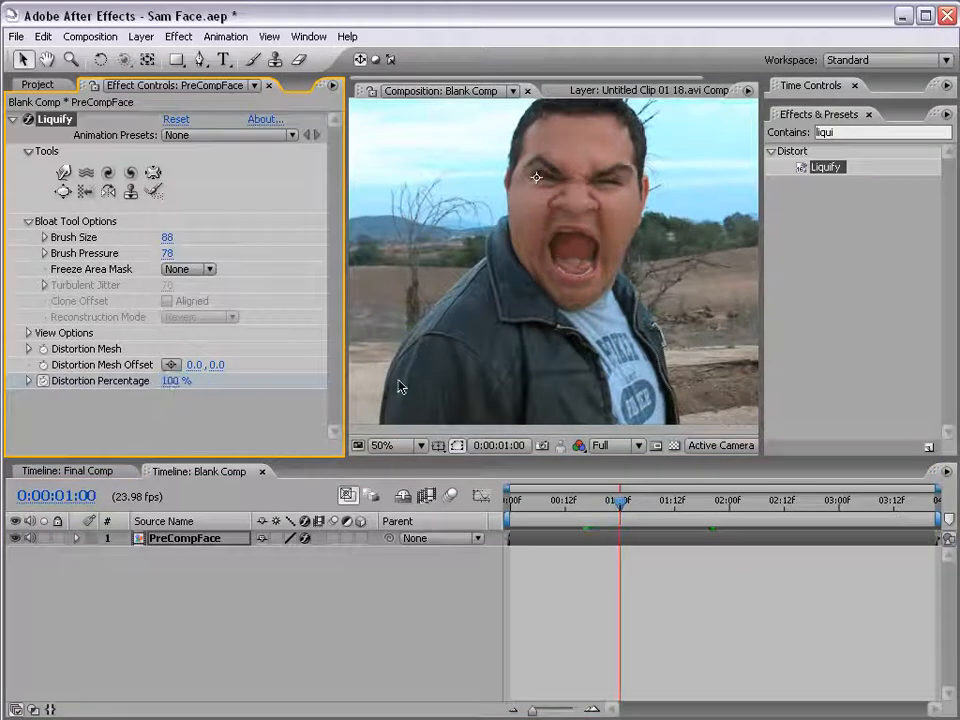
key(u)
key(u)
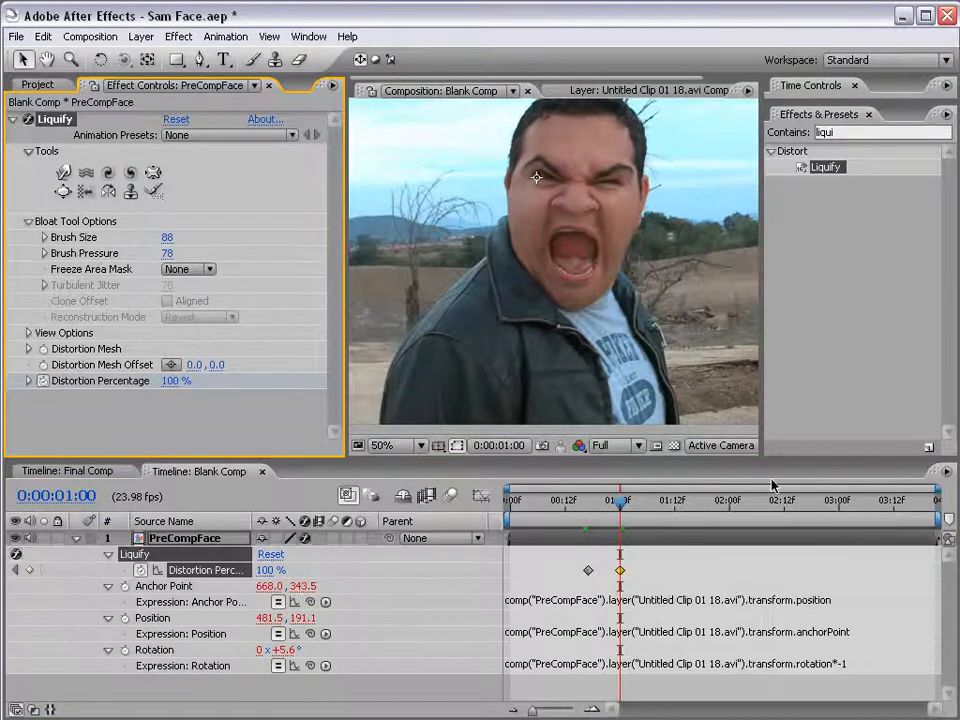
Step: Add a 100 % Distortion Percentage keyframe at 0:00:02:17 and a 0 % keyframe at 0:00:02:23, then scrub through the animation
drag(577, 513, 768, 528)
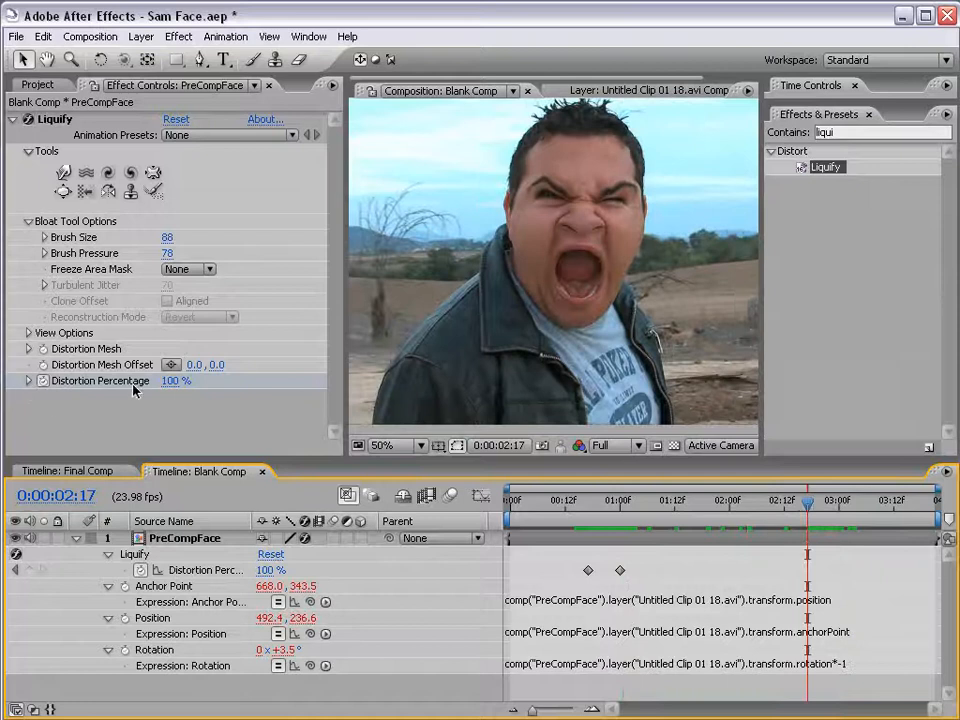
click(30, 570)
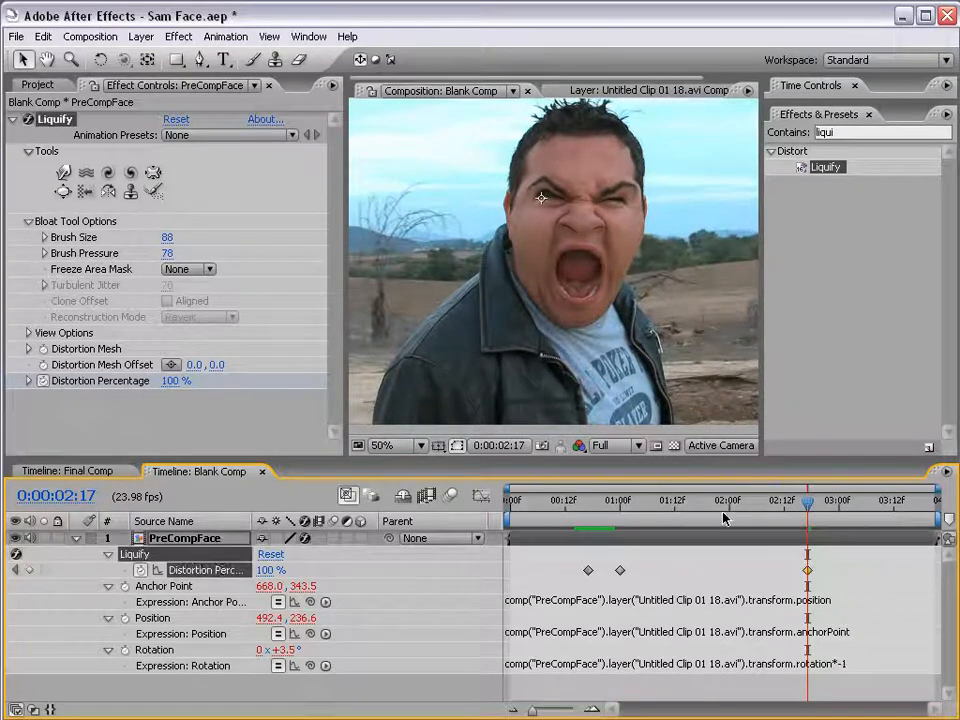
drag(802, 508, 833, 508)
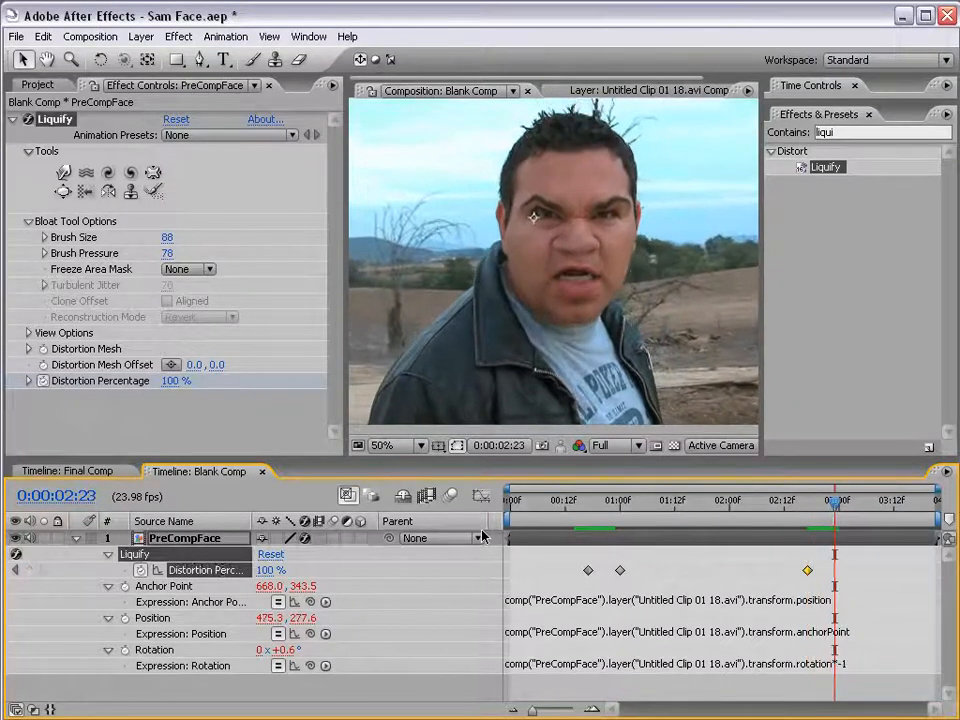
click(270, 570)
text(0)
key(Return)
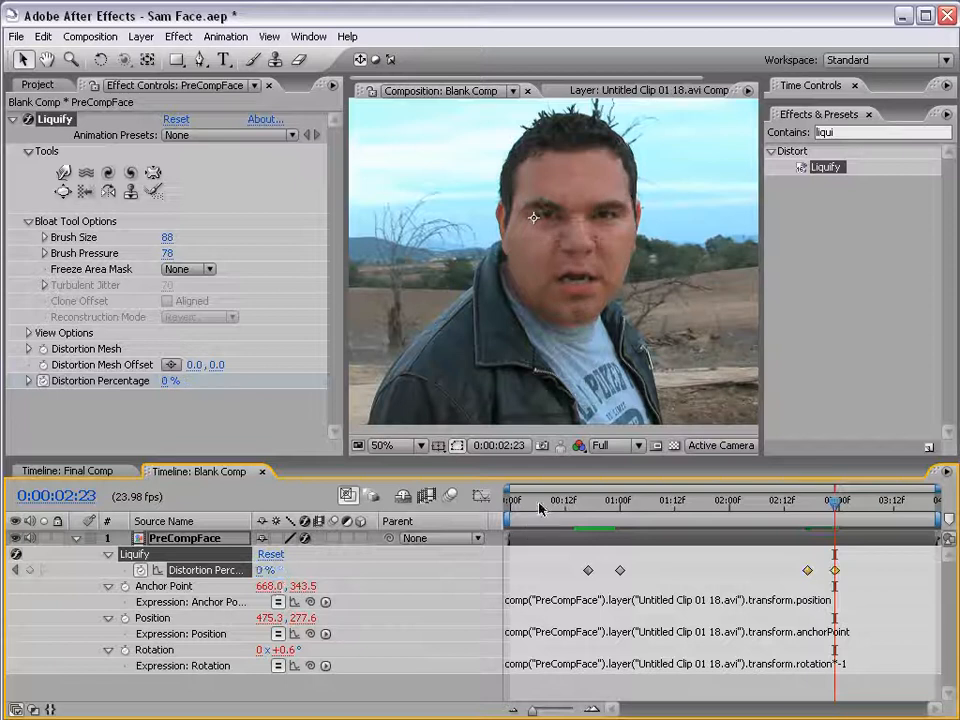
drag(540, 508, 857, 524)
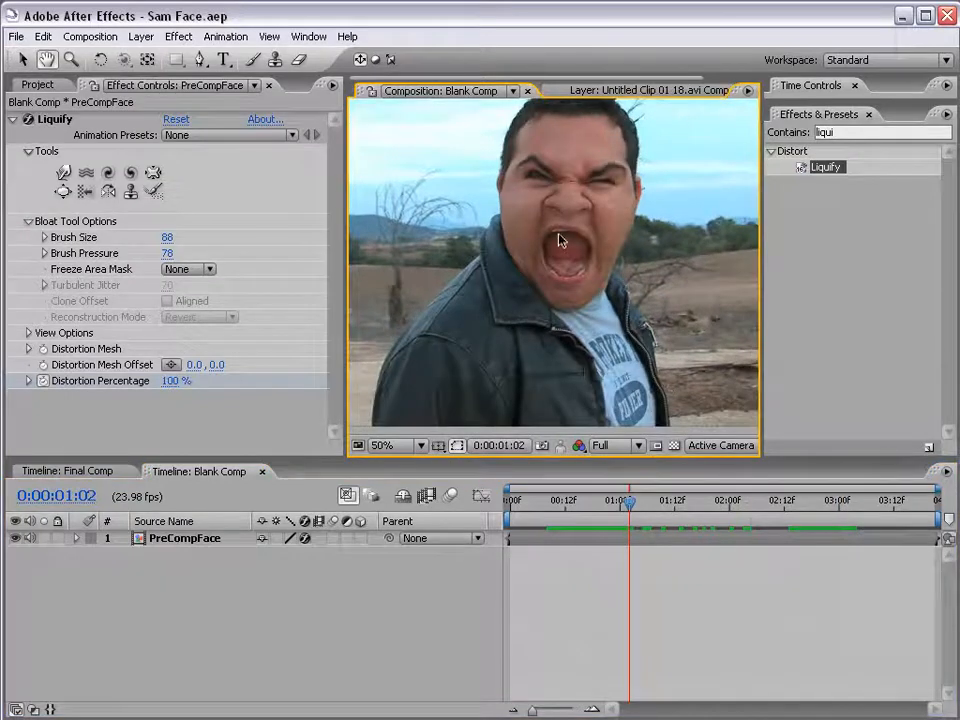
Step: At 0:00:01:02, restore the distorted eyes, nose and mouth with the Reconstruction tool in Revert mode at brush size 88
drag(561, 229, 563, 249)
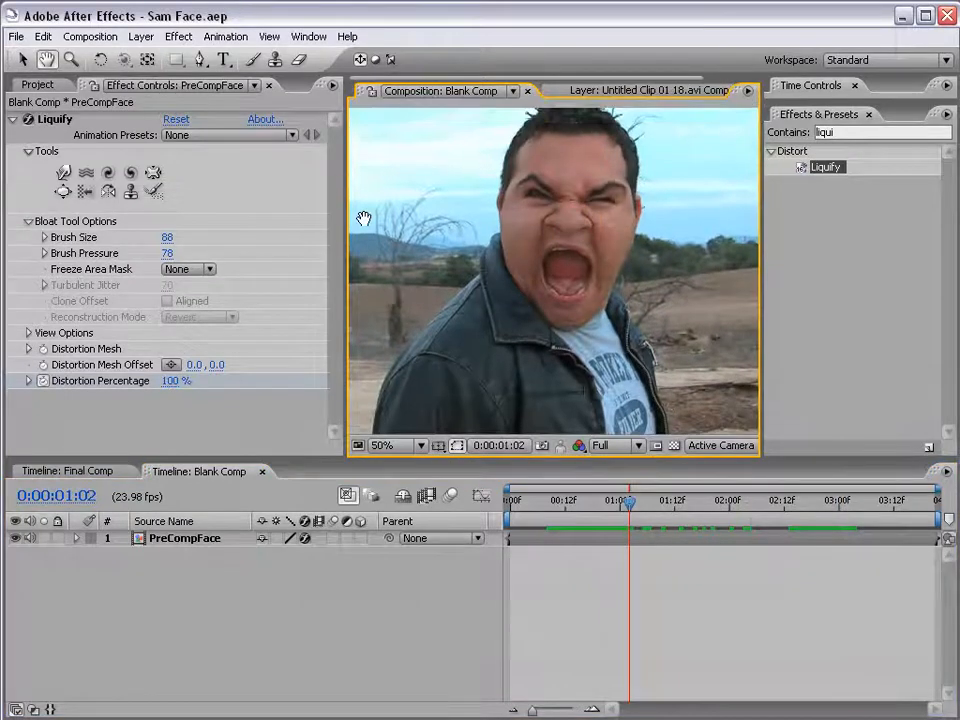
click(154, 193)
mouse_move(574, 198)
mouse_down()
mouse_move(568, 276)
mouse_move(549, 313)
mouse_move(614, 204)
mouse_move(610, 239)
mouse_up()
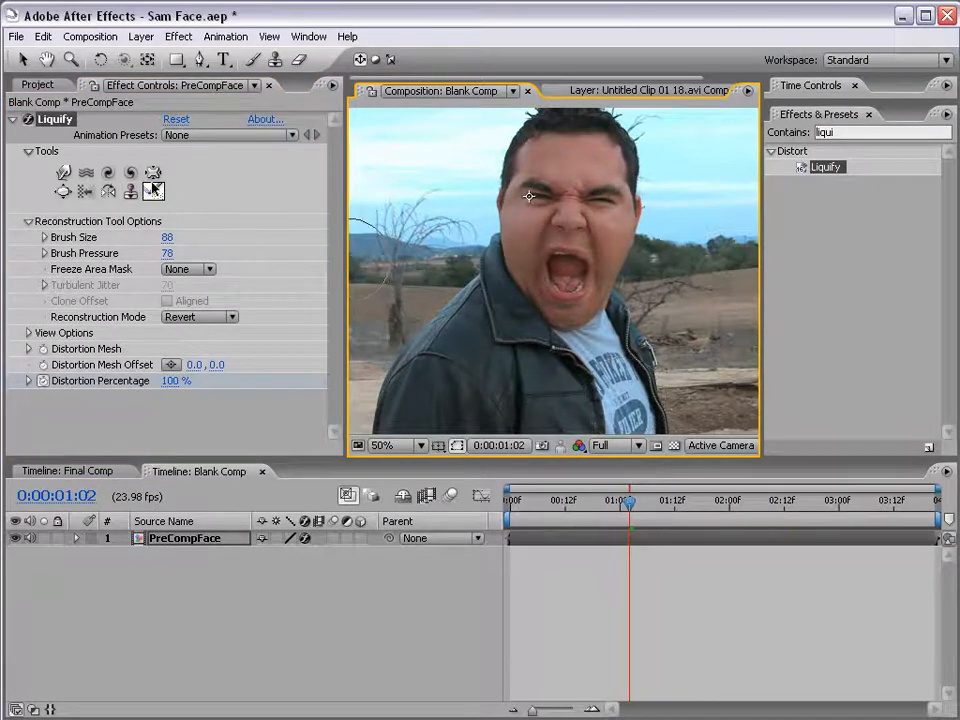
Step: Try bloating the nose and mouth with brush size 88, then revert the face with the Reconstruction tool at 0:00:01:05
click(62, 191)
click(577, 213)
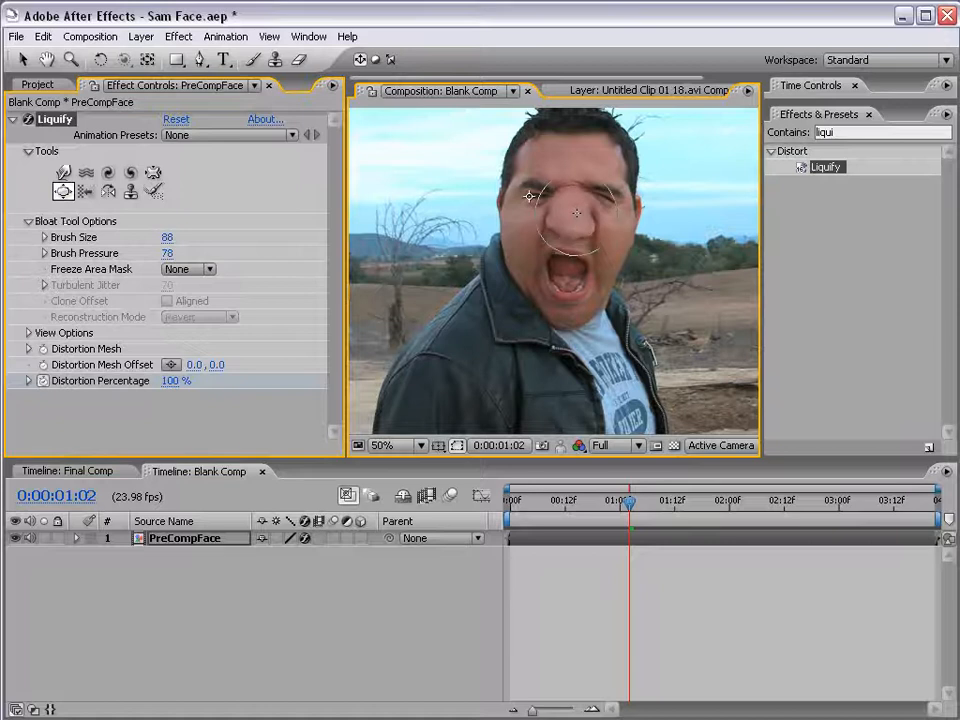
click(568, 270)
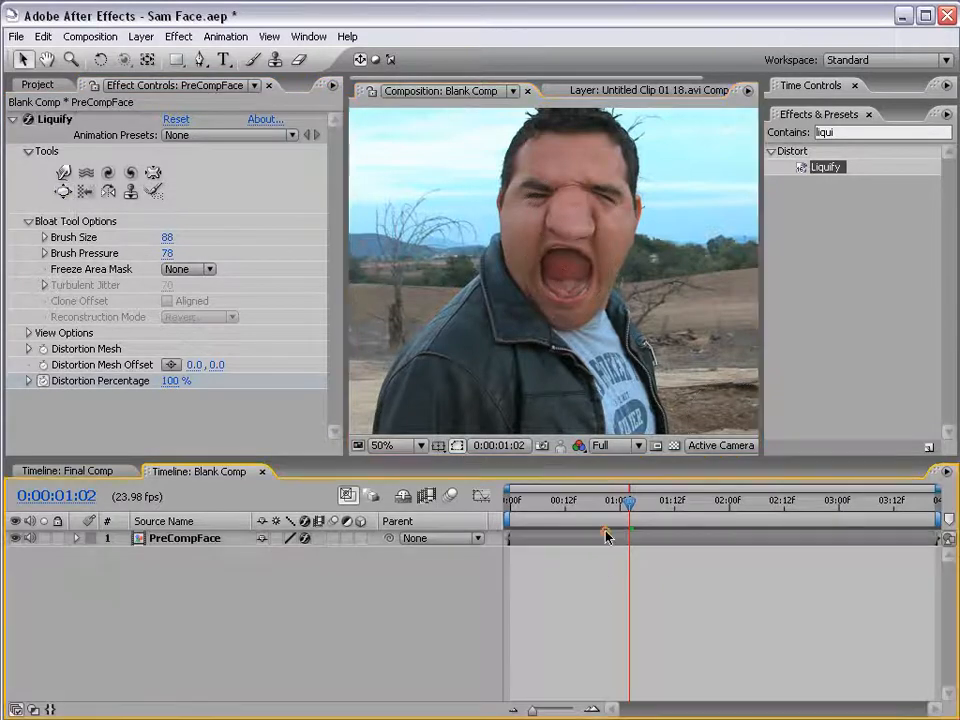
mouse_move(629, 502)
mouse_down()
mouse_move(570, 502)
mouse_move(645, 505)
mouse_up()
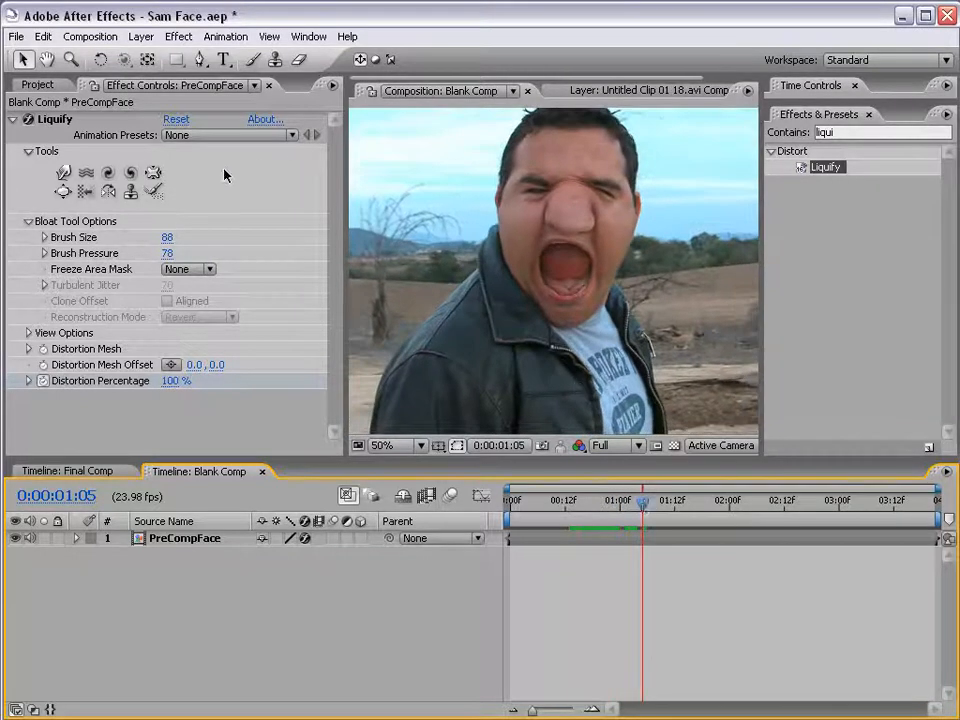
click(153, 191)
drag(521, 190, 527, 204)
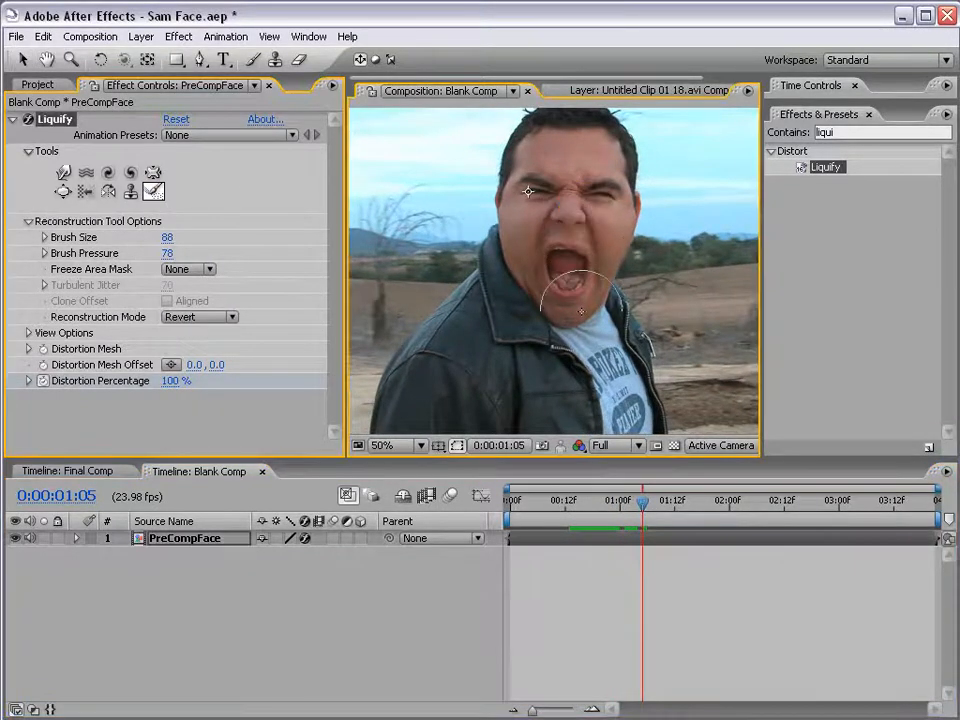
Step: Warp the eye area upward and the nostril area outward with brush size 88 and brush pressure 78
click(63, 172)
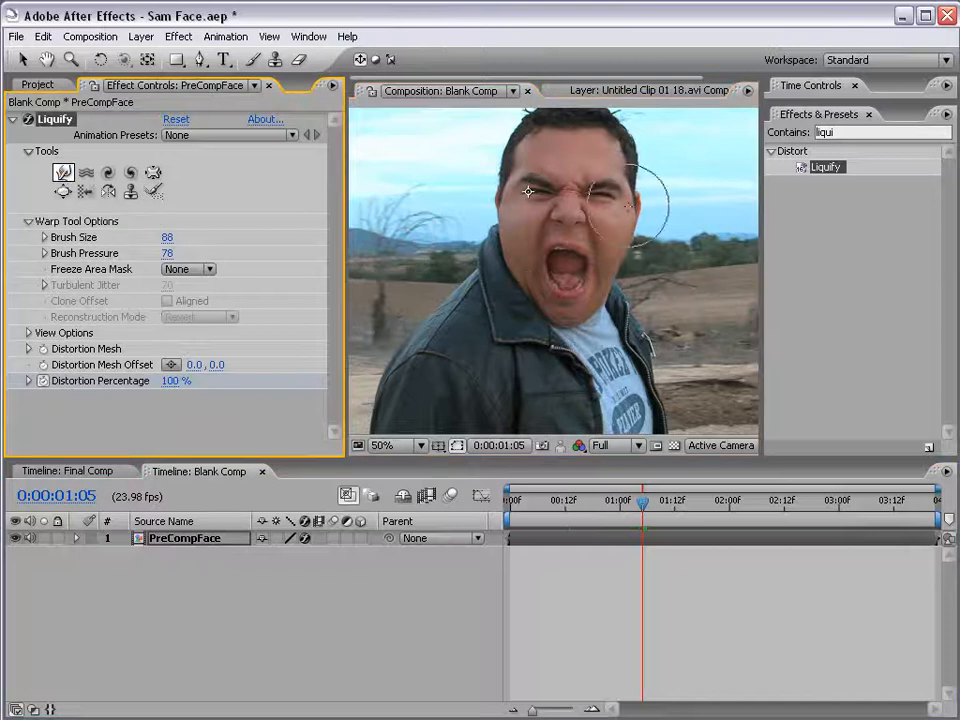
drag(528, 191, 533, 166)
drag(561, 230, 542, 230)
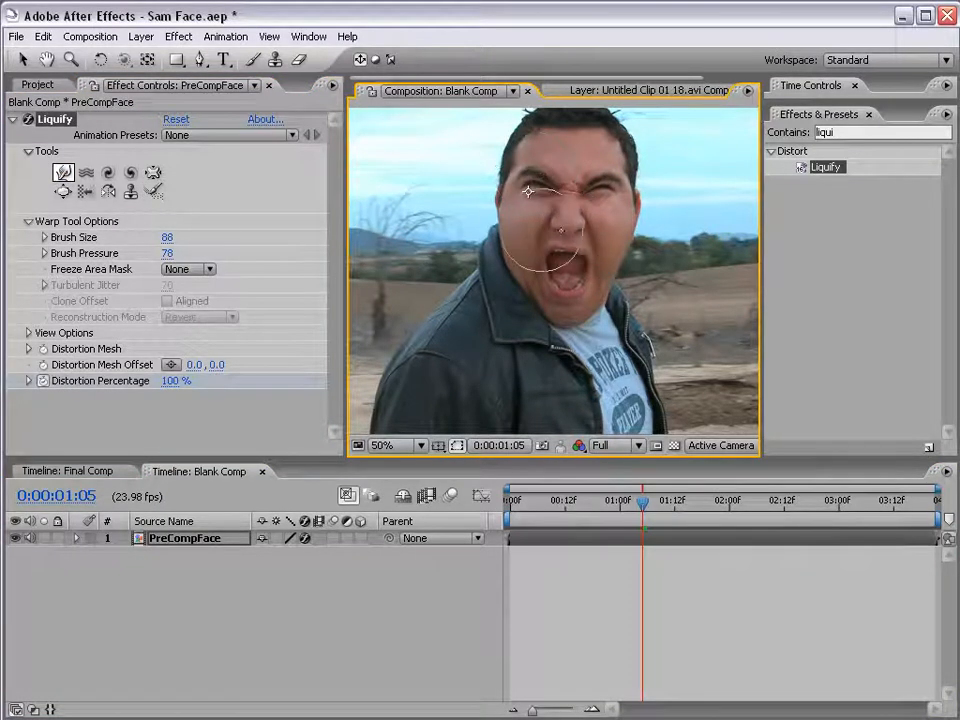
Step: Bloat the base of the nose and the open mouth with brush size 88 and brush pressure 78
click(63, 191)
click(567, 235)
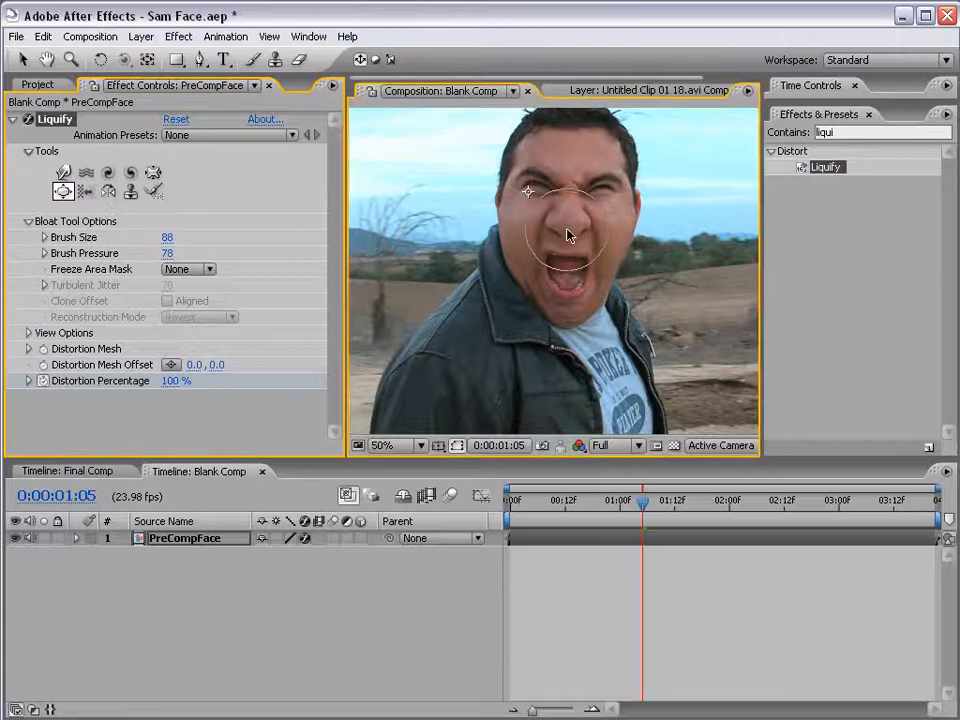
click(566, 272)
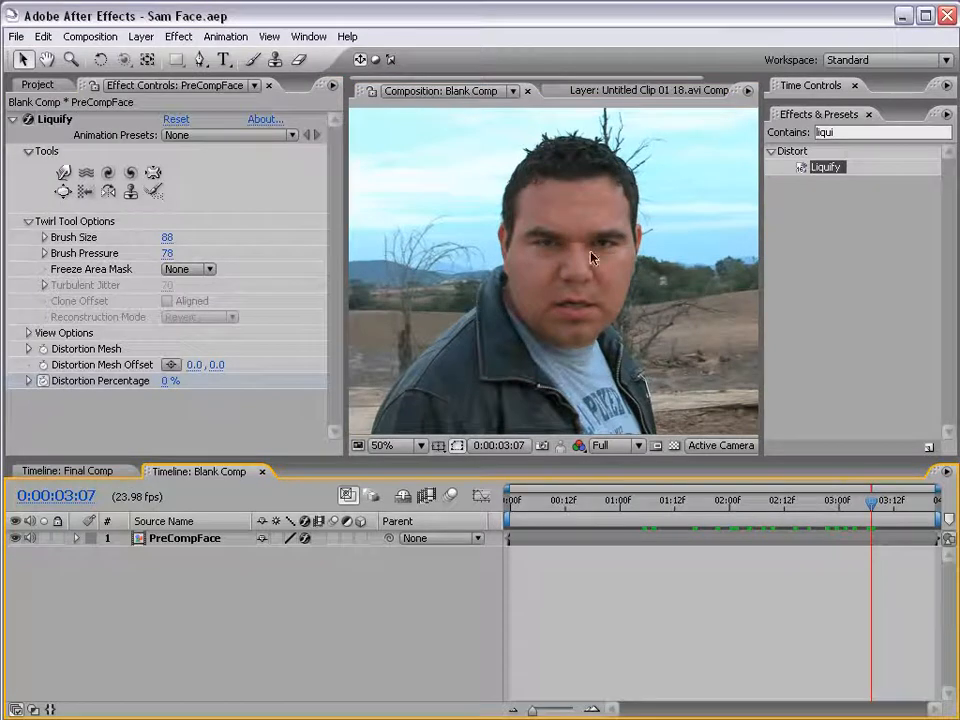
Step: Add a new adjustment layer above PreCompFace in Blank Comp
click(140, 36)
mouse_move(152, 56)
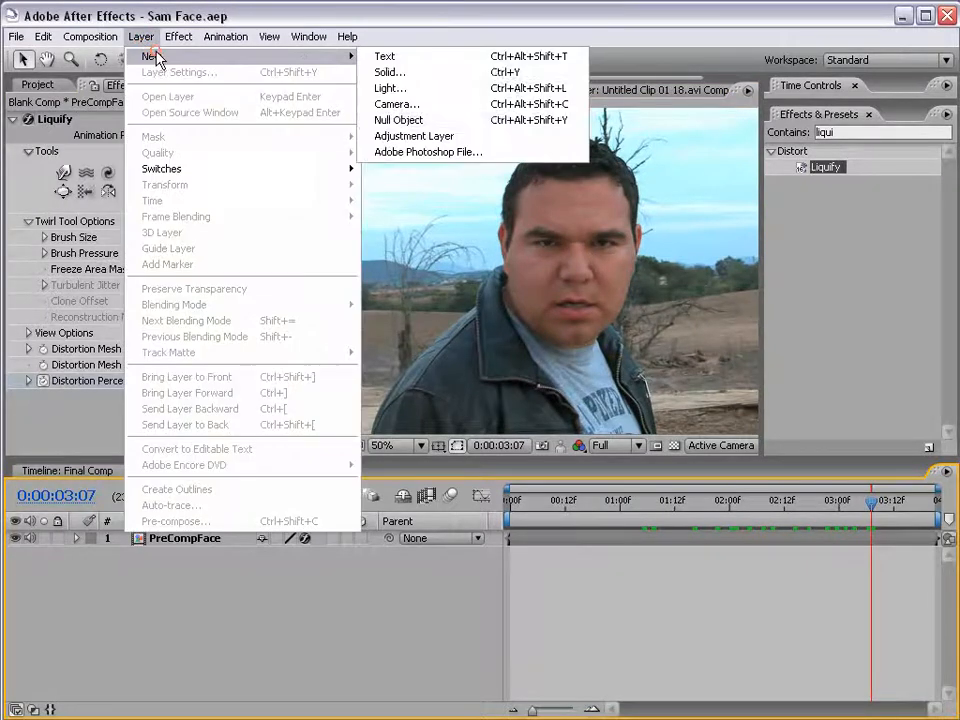
click(418, 136)
Step: At 0:00:01:15, draw a closed Pen tool mask around the screaming face on the adjustment layer
drag(660, 503, 688, 503)
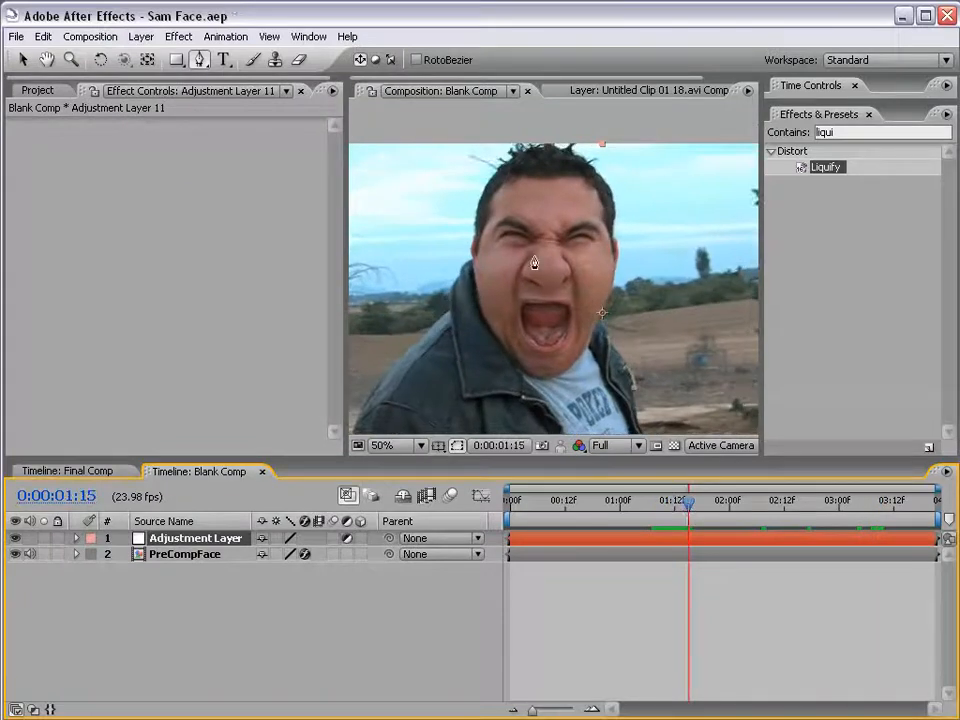
key(space)
drag(508, 313, 525, 275)
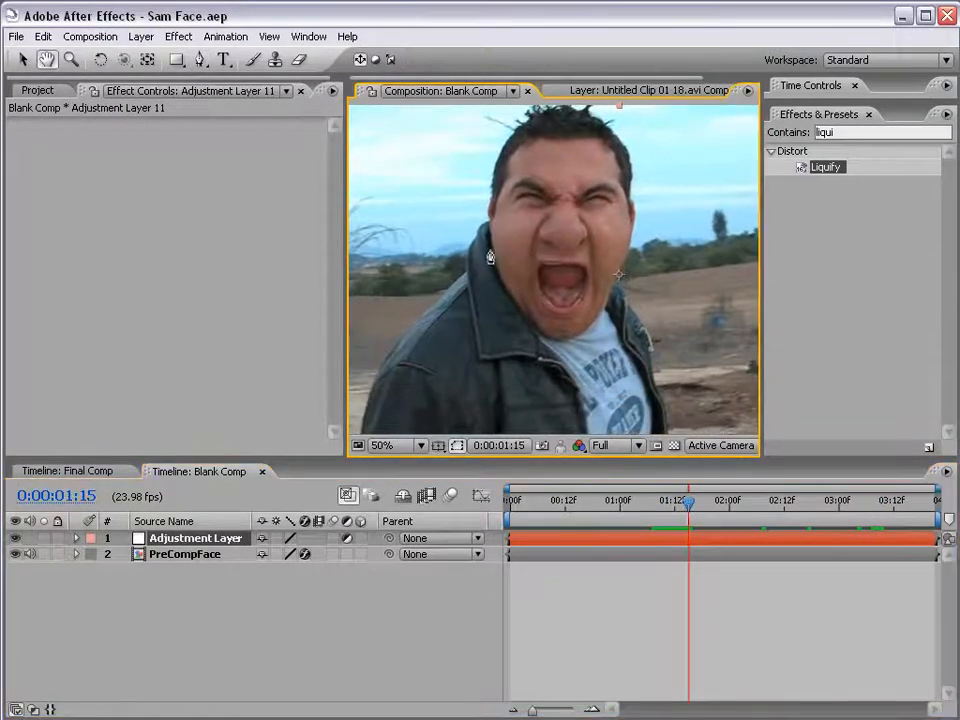
click(199, 59)
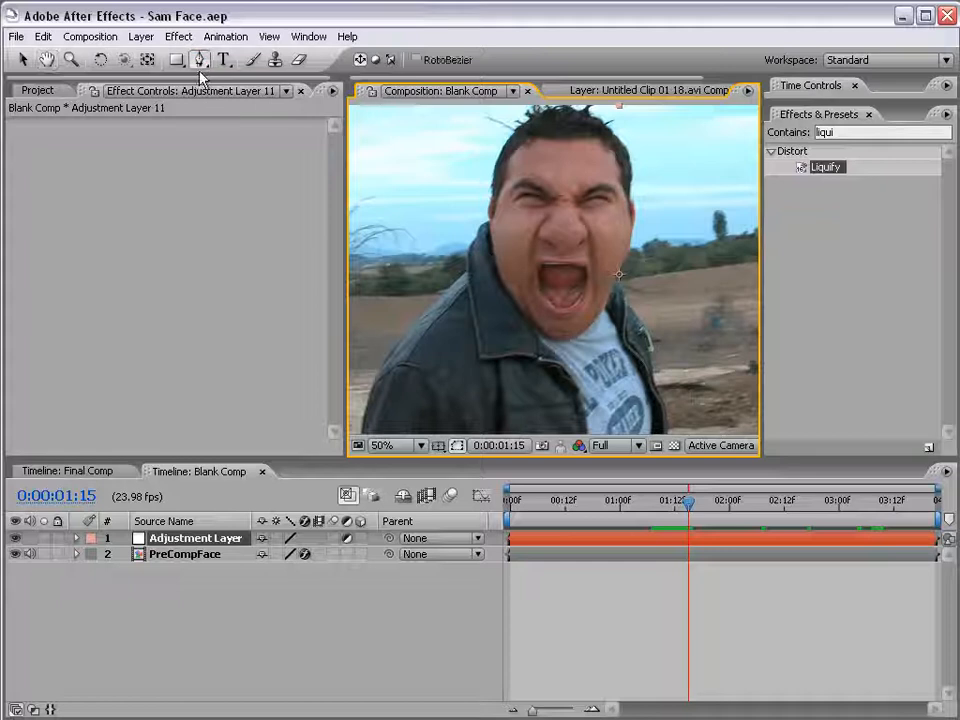
click(488, 241)
drag(510, 298, 597, 325)
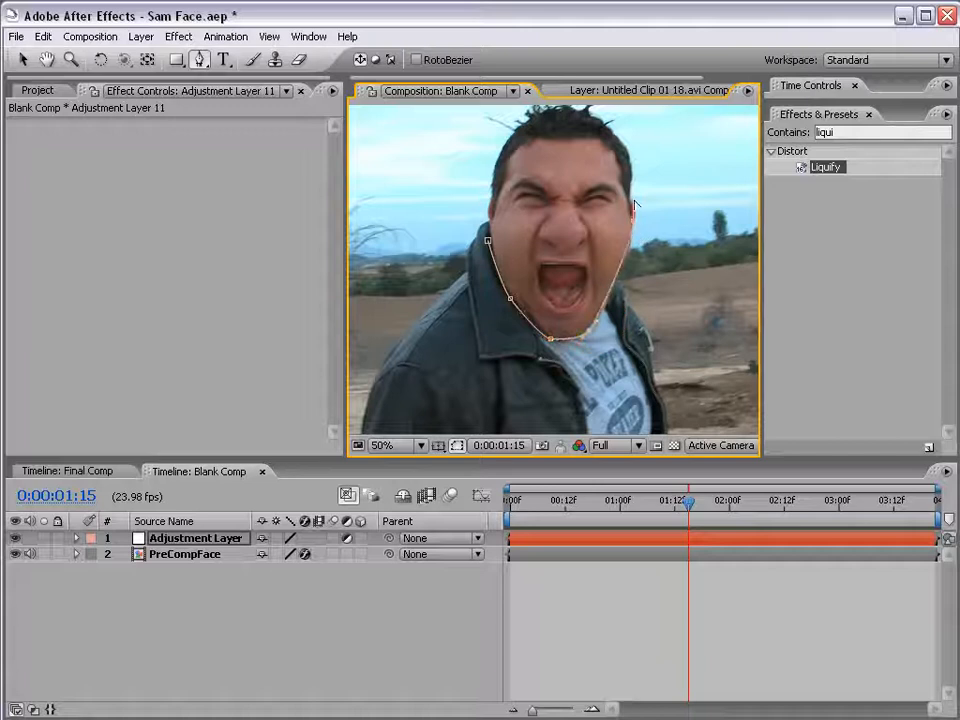
click(621, 155)
click(577, 133)
click(513, 147)
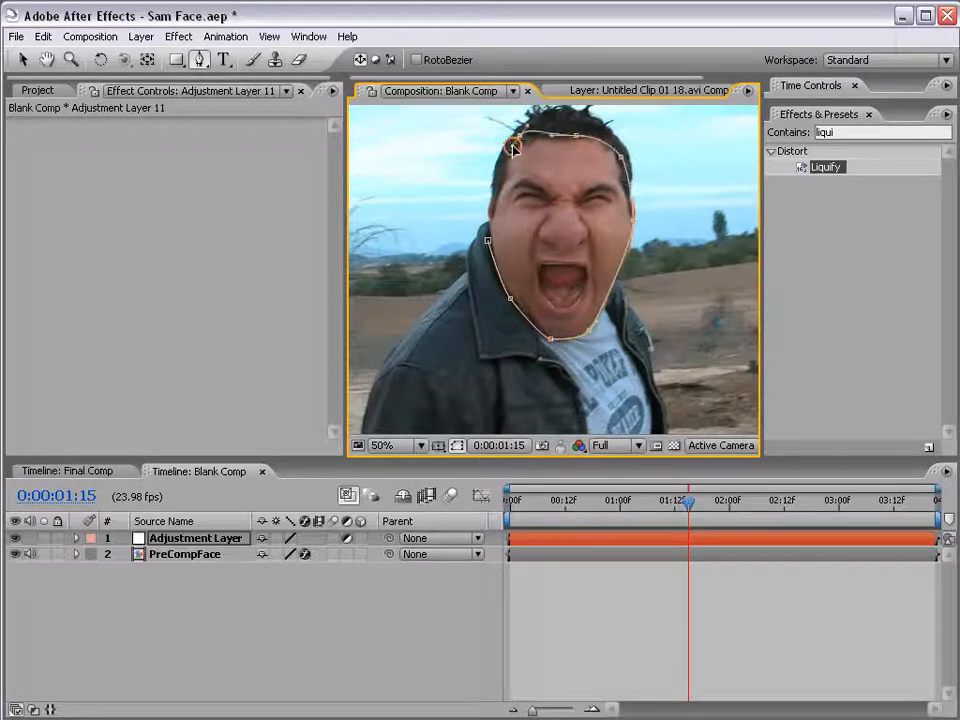
click(497, 184)
click(486, 217)
Step: Set the adjustment layer's face mask feather to 10 pixels
click(193, 543)
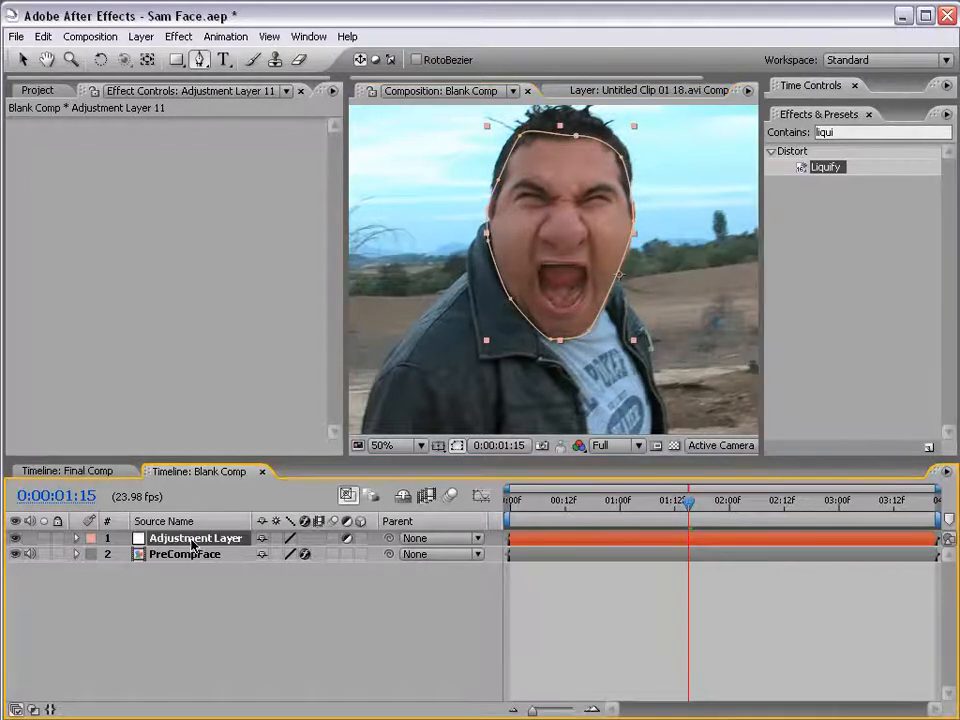
key(m)
key(m)
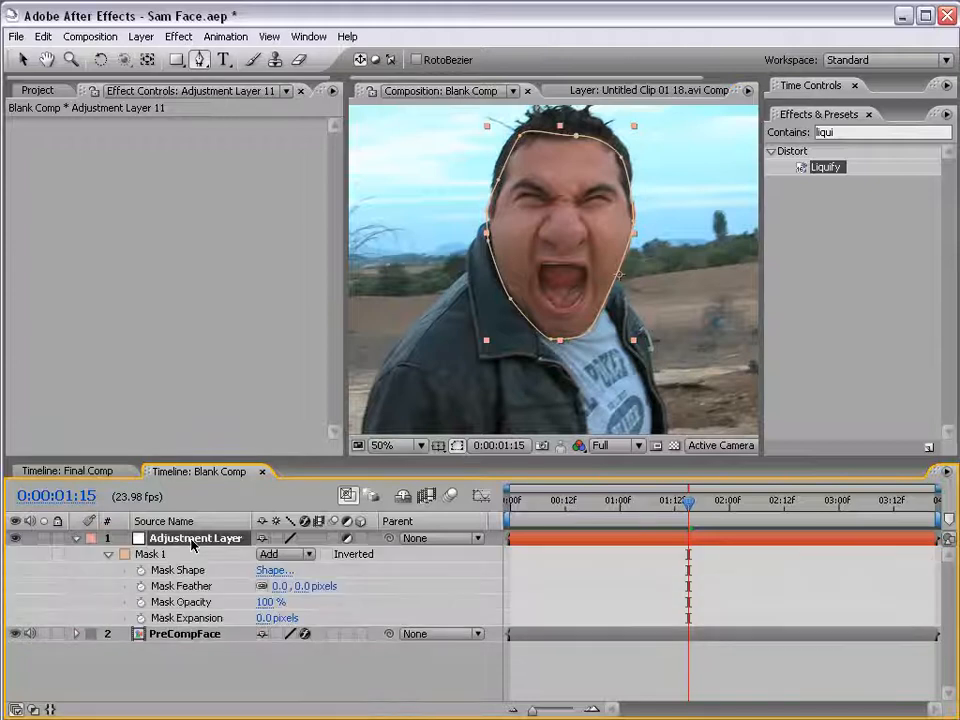
click(301, 587)
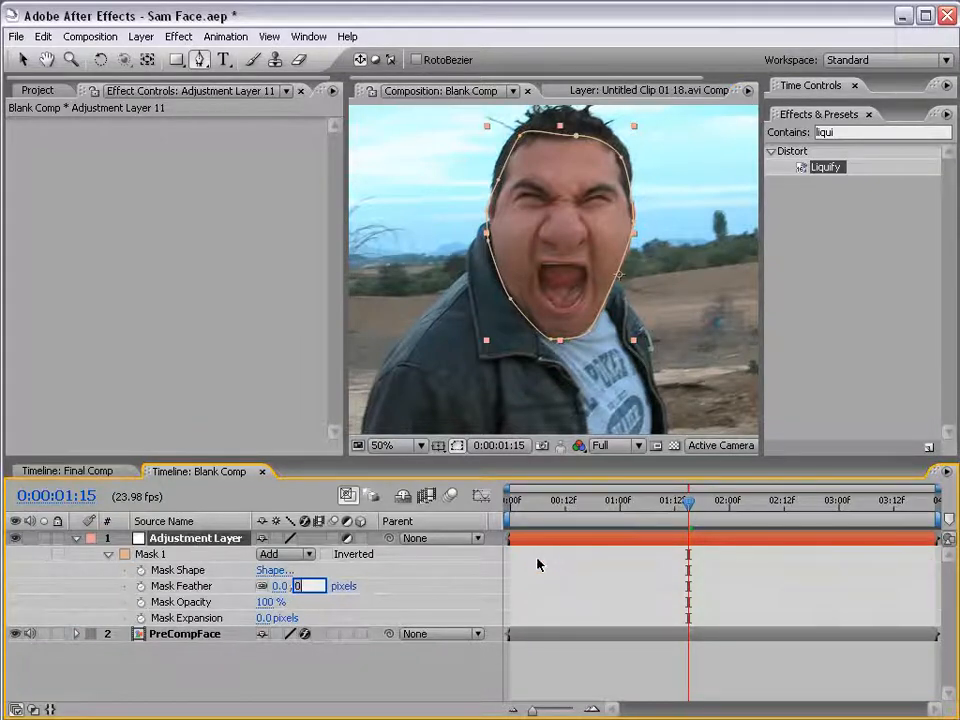
text(10)
key(Return)
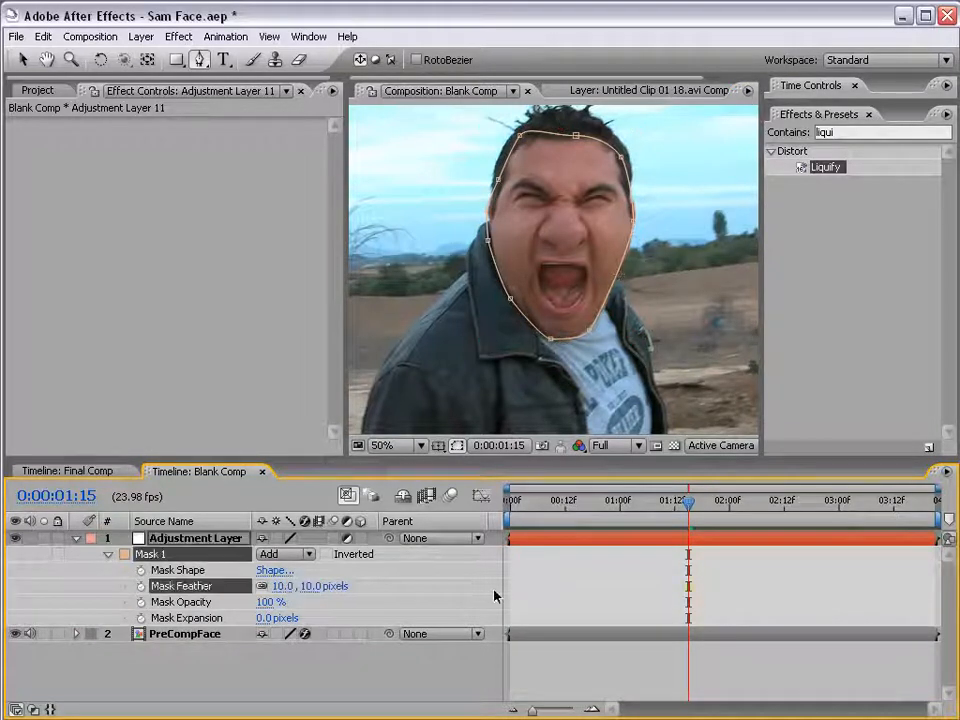
Step: Add the Hue/Saturation and Curves effects to the masked adjustment layer
click(178, 36)
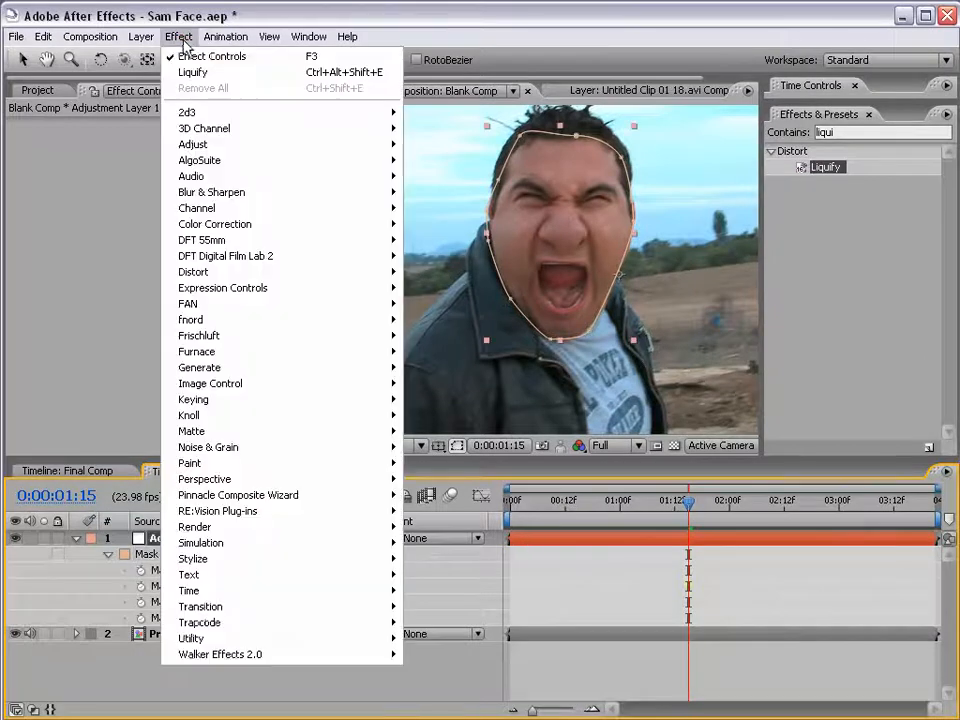
mouse_move(228, 227)
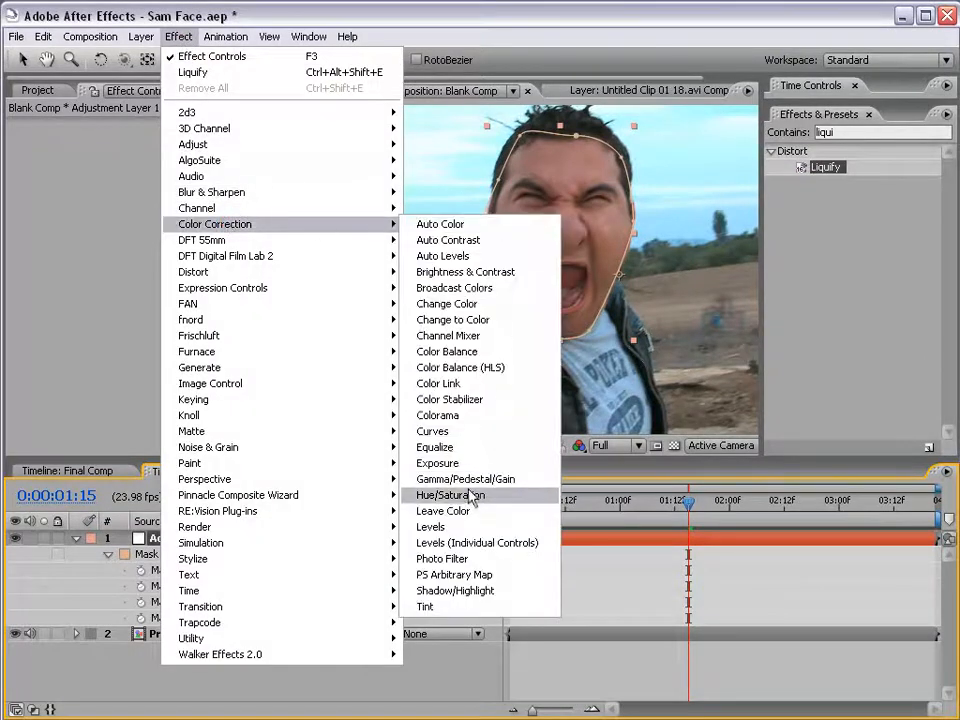
click(512, 503)
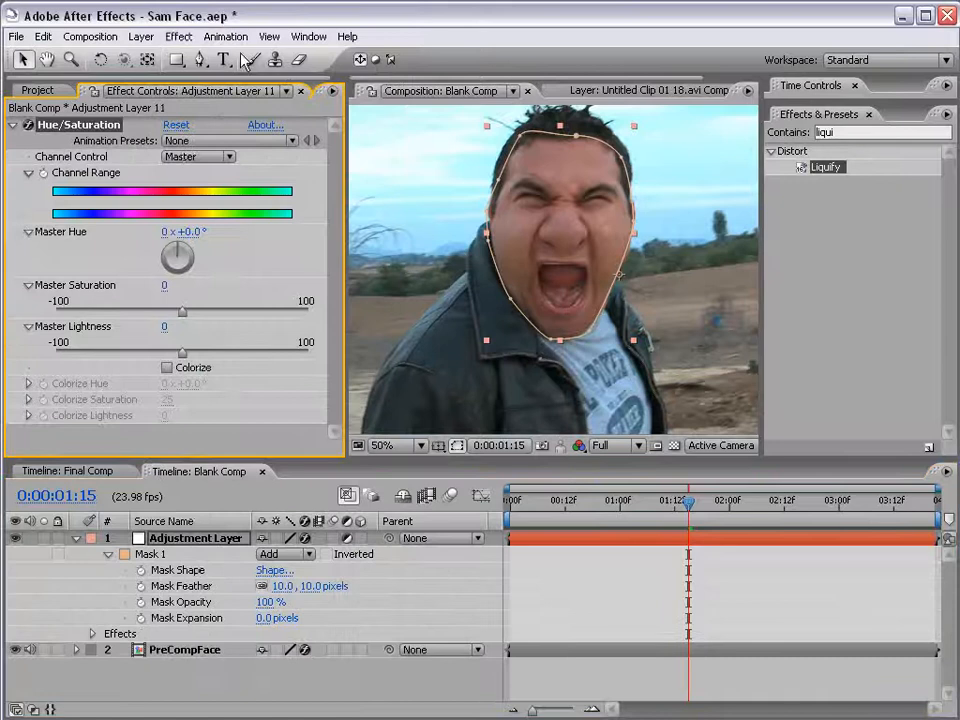
click(178, 36)
mouse_move(300, 225)
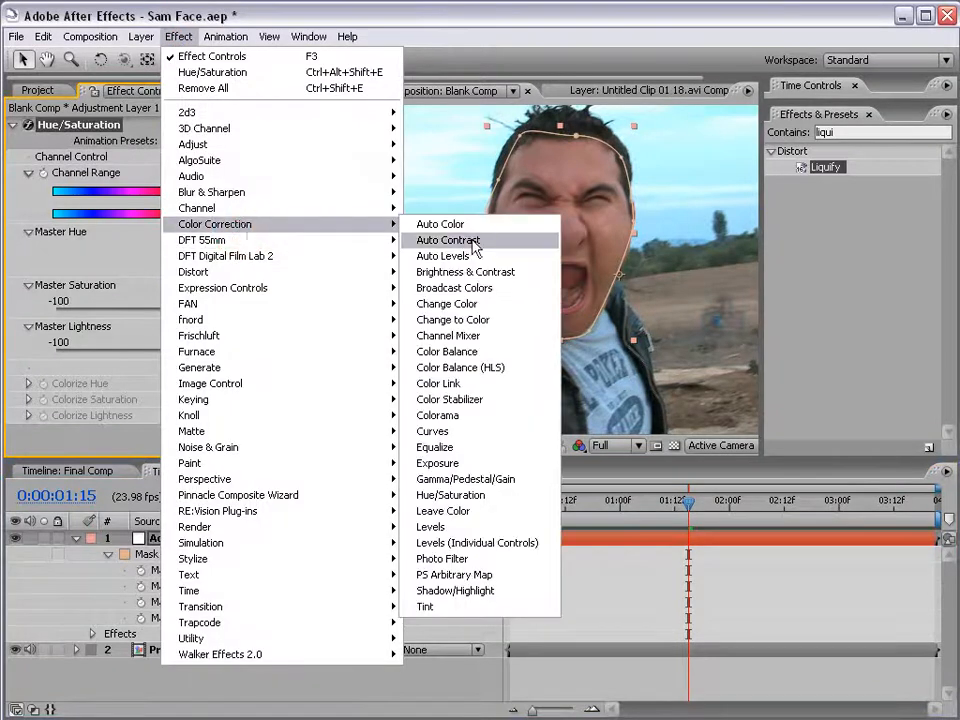
click(452, 431)
Step: Desaturate the masked face by setting the Hue/Saturation effect's Master Saturation to -69
scroll(268, 222, up, 5)
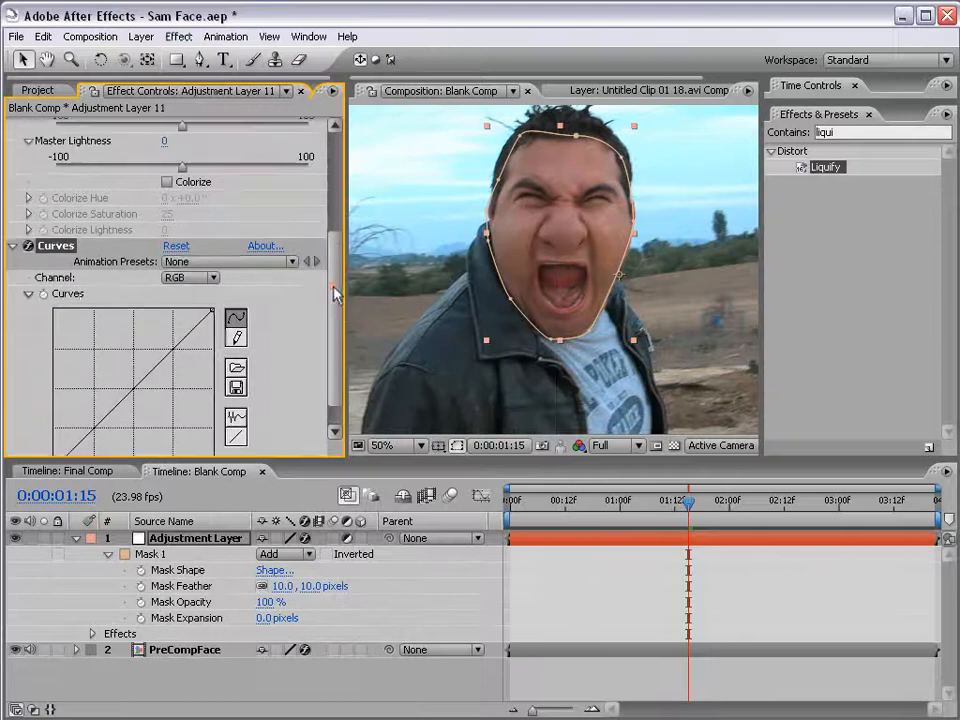
drag(186, 273, 86, 273)
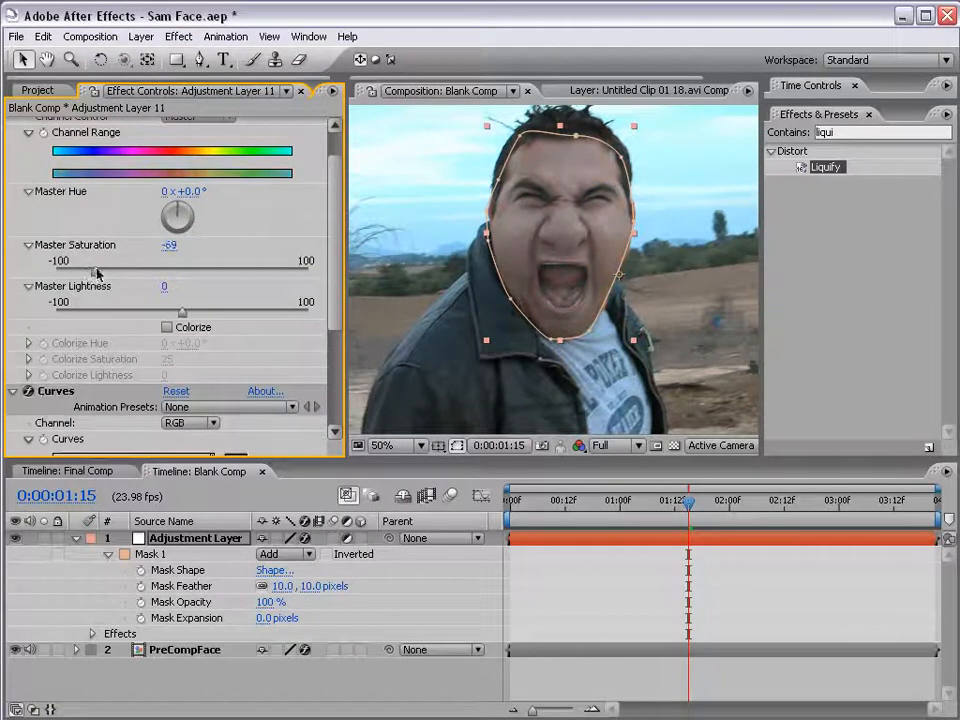
click(190, 539)
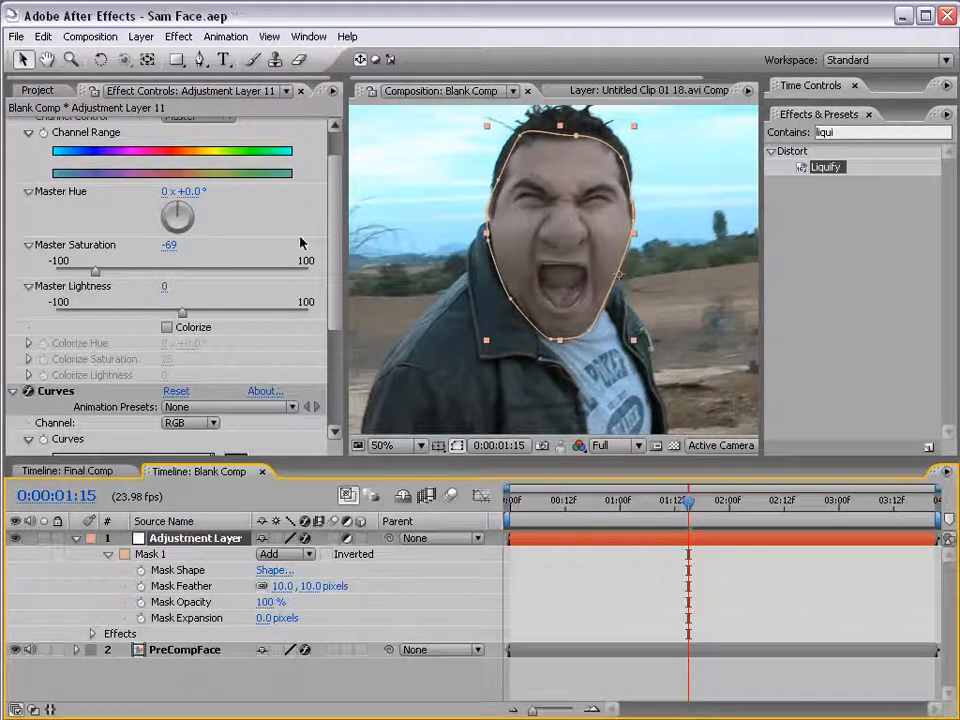
Step: Shape the Curves effect's RGB curve into a gentle S that darkens the shadows and lifts the highlights
drag(340, 256, 340, 352)
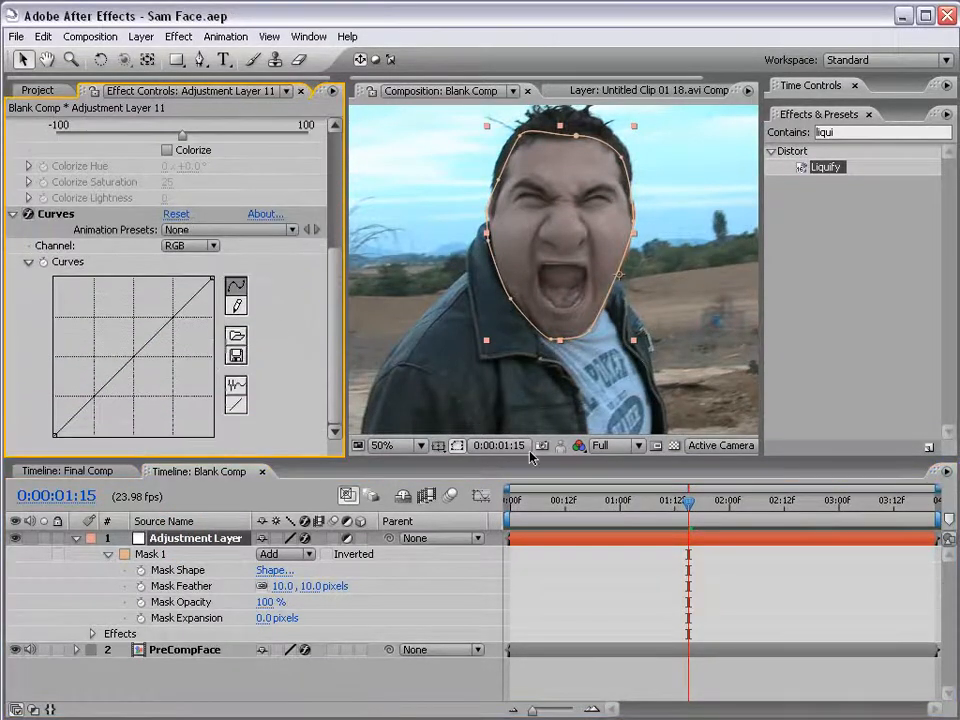
click(162, 247)
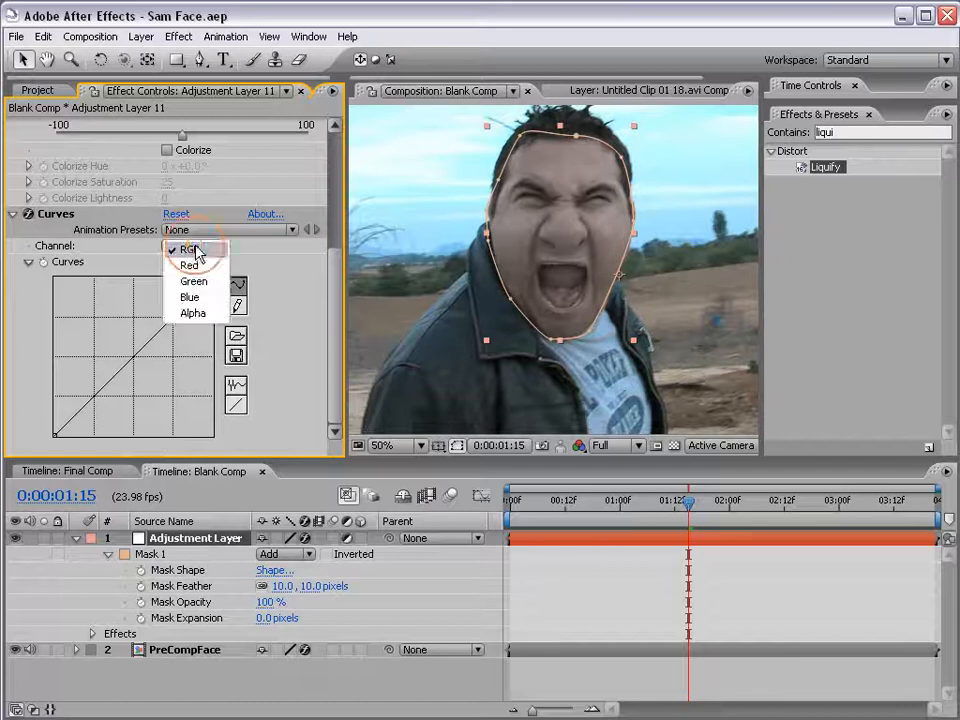
click(180, 252)
drag(100, 388, 106, 398)
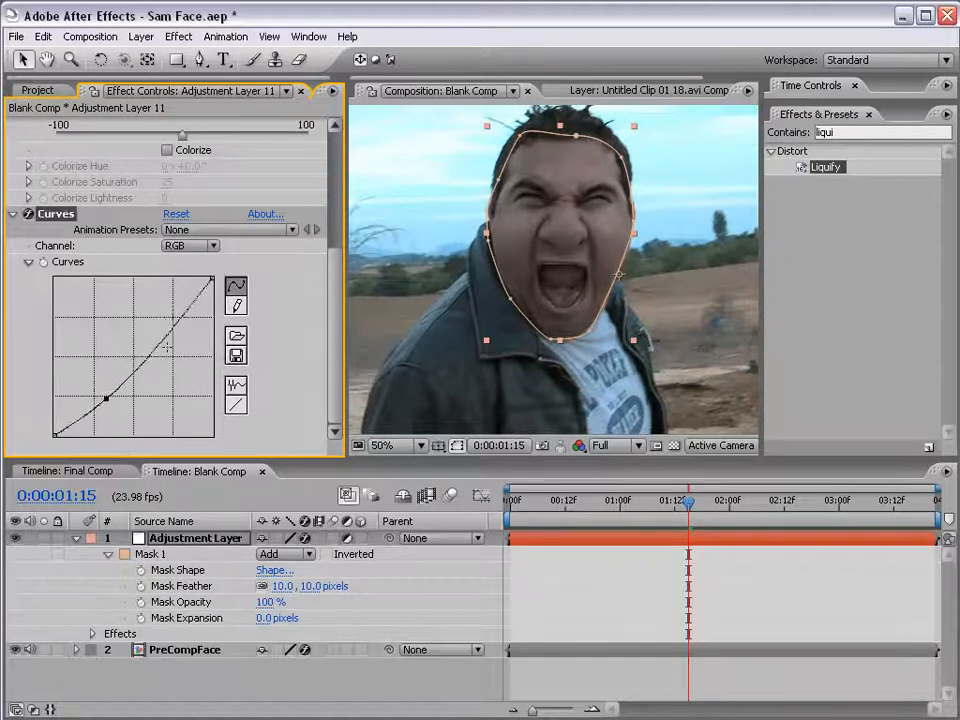
mouse_move(167, 343)
mouse_down()
mouse_move(161, 322)
mouse_move(158, 330)
mouse_up()
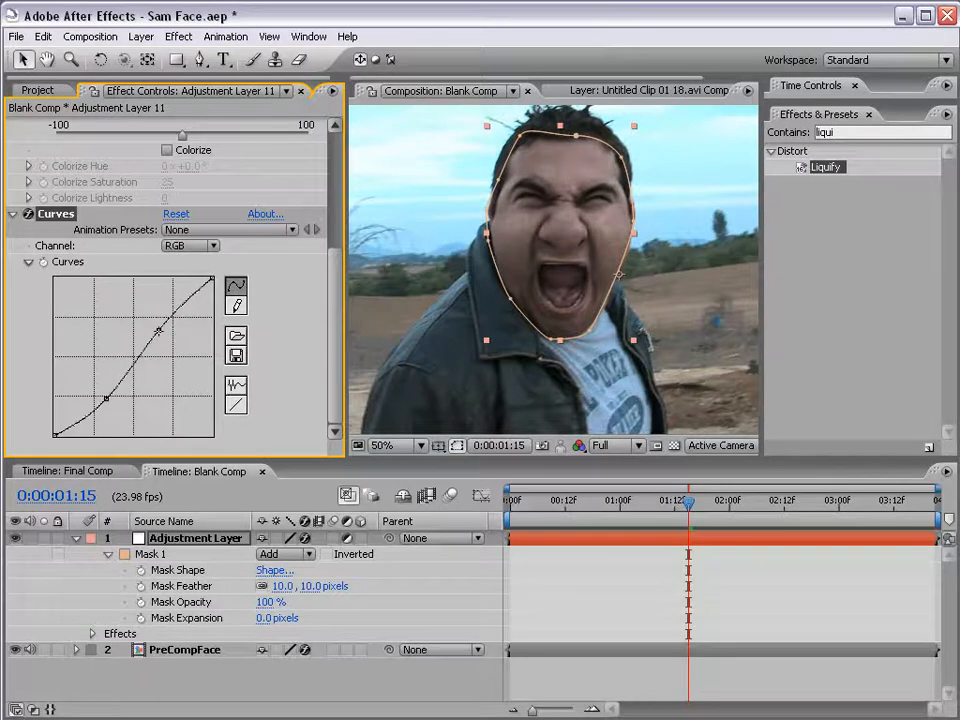
Step: Bend the Red channel curve into a slight S, lowering its shadow point and raising its upper midtone point
click(190, 245)
click(190, 265)
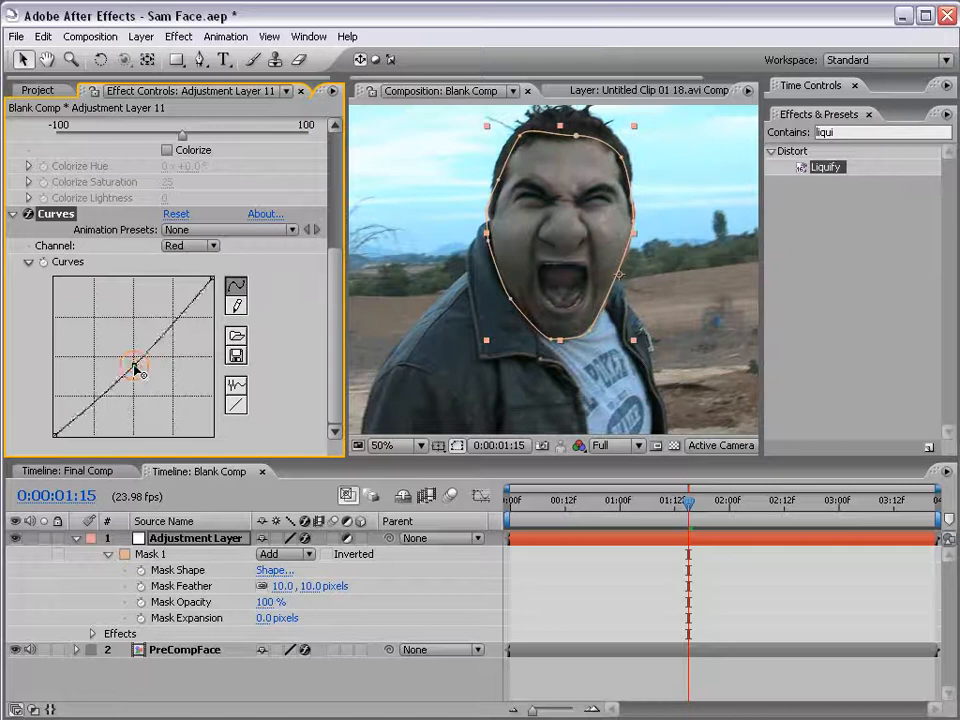
click(497, 615)
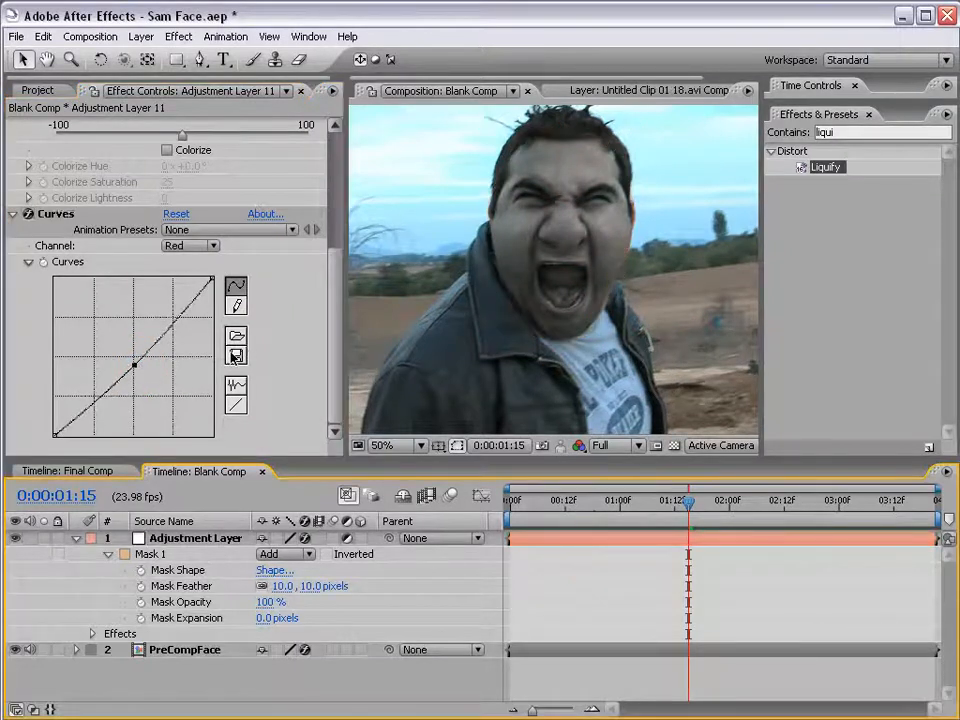
drag(133, 365, 92, 401)
drag(149, 343, 150, 340)
drag(92, 402, 95, 404)
click(652, 584)
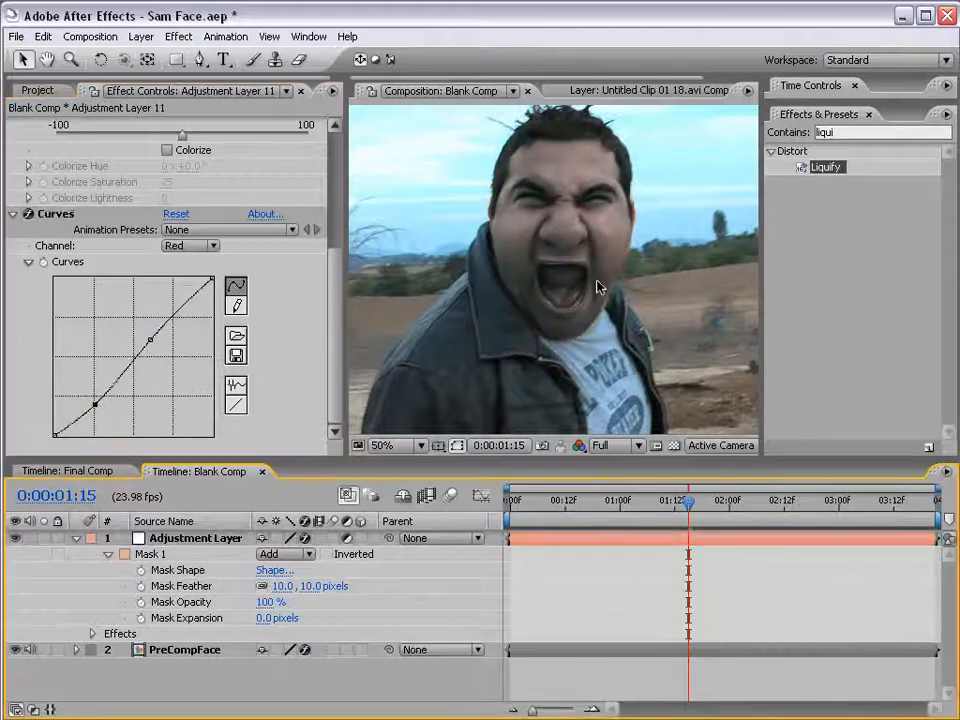
Step: Raise the midpoint of the Blue channel curve very slightly for a cooler skin tone
click(197, 245)
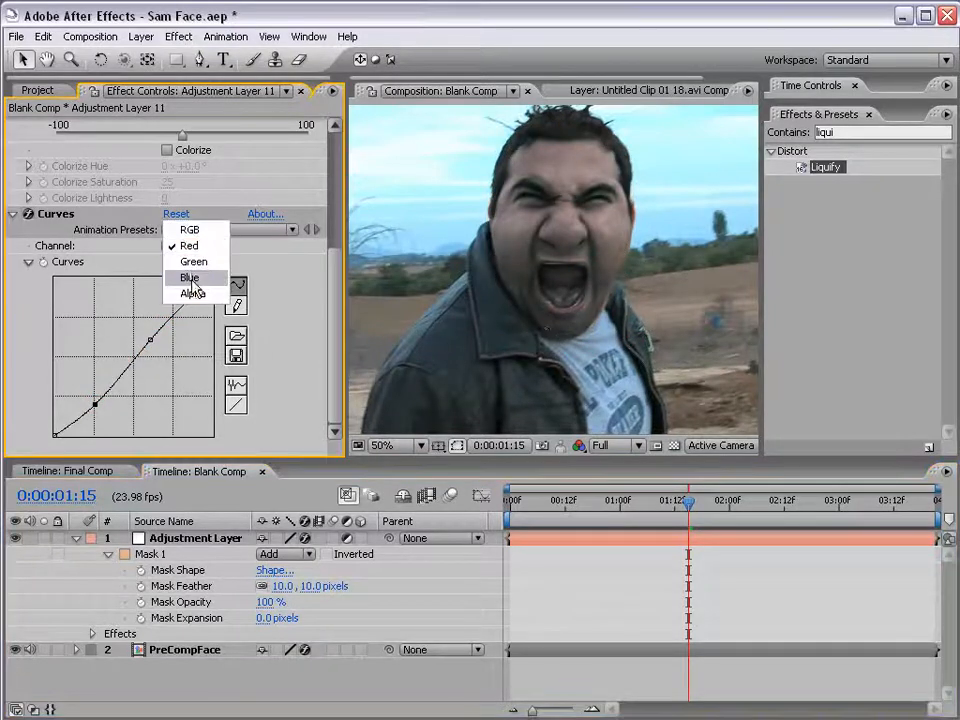
click(190, 276)
click(137, 357)
drag(137, 357, 133, 356)
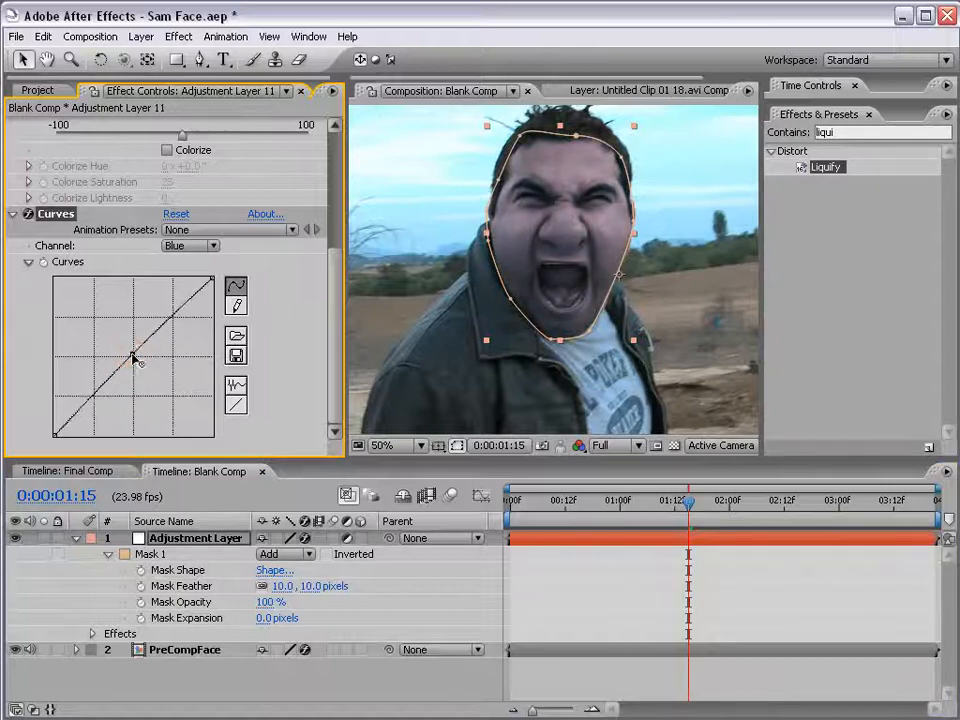
click(581, 578)
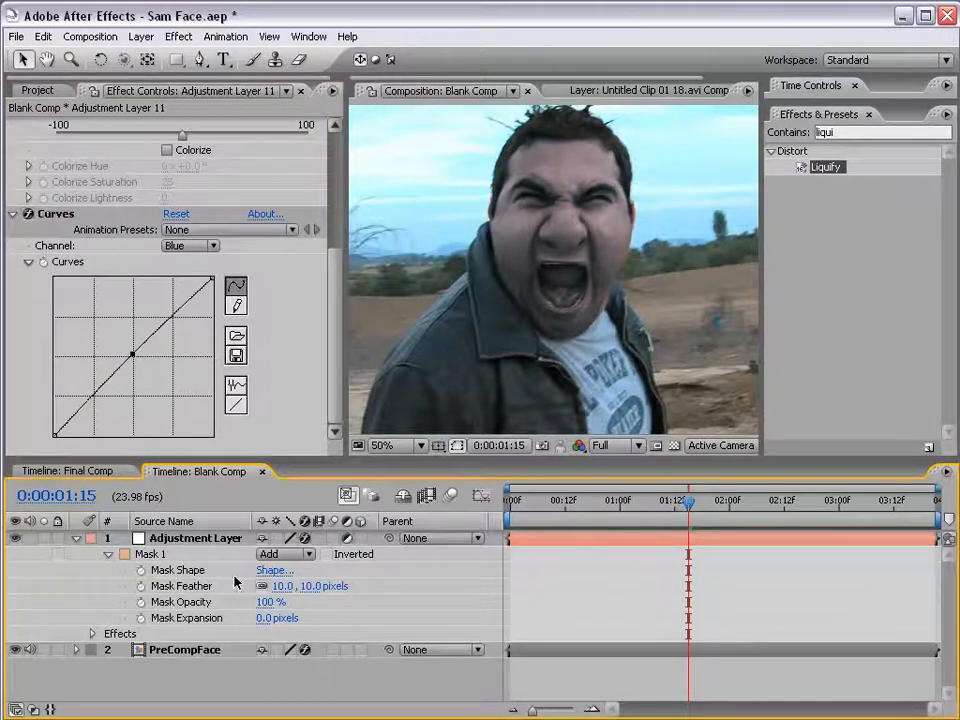
Step: Set the adjustment layer's face mask expansion to 5 pixels
click(270, 620)
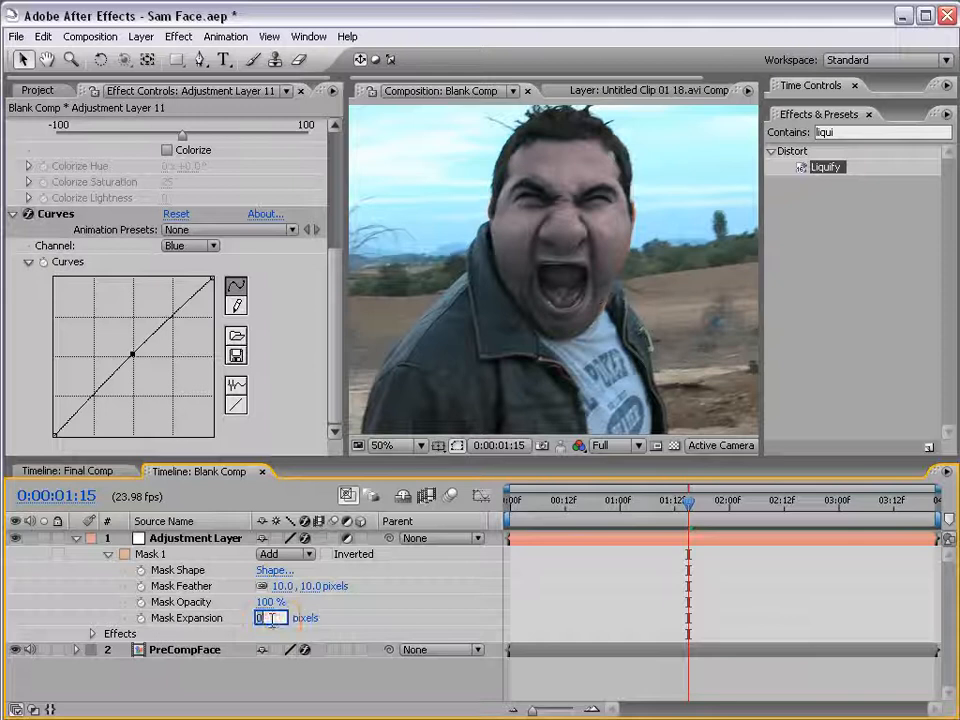
text(5)
key(Return)
click(585, 576)
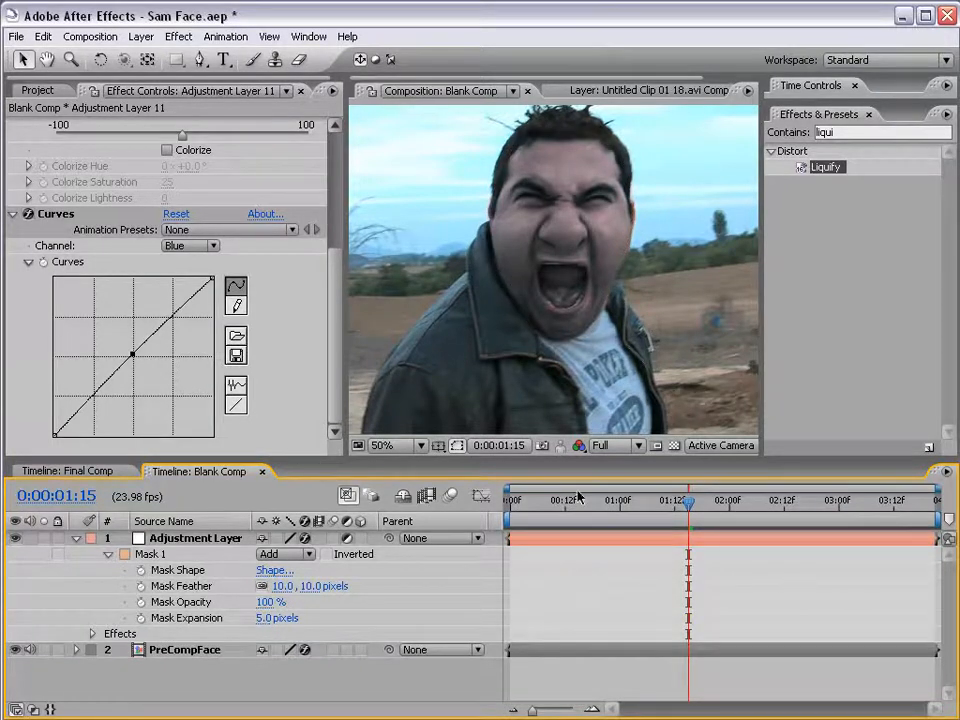
Step: Parent the adjustment layer to the PreCompFace layer and scrub the frames around 0:00:01:15 to check the mask tracking
drag(660, 500, 692, 516)
click(693, 543)
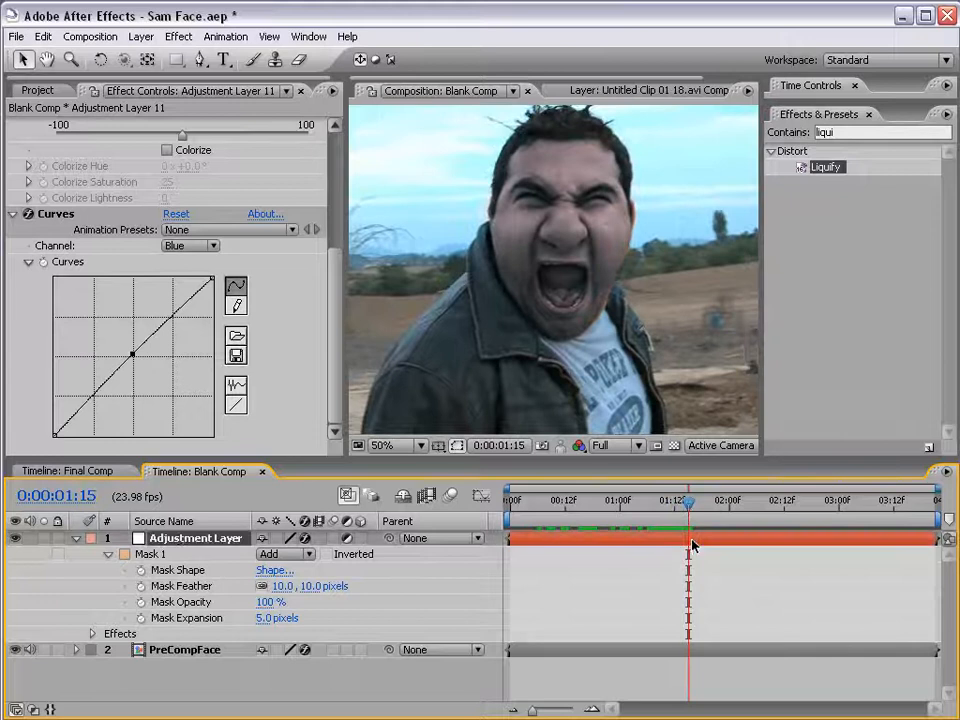
drag(389, 540, 168, 655)
click(725, 676)
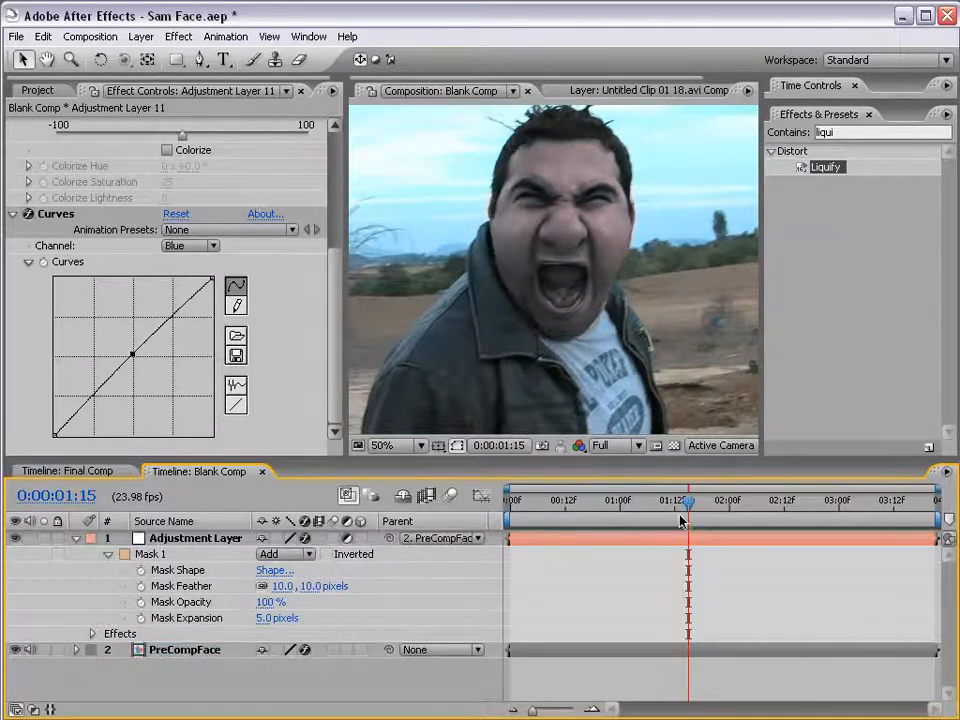
mouse_move(683, 516)
mouse_down()
mouse_move(570, 508)
mouse_move(744, 516)
mouse_move(690, 516)
mouse_up()
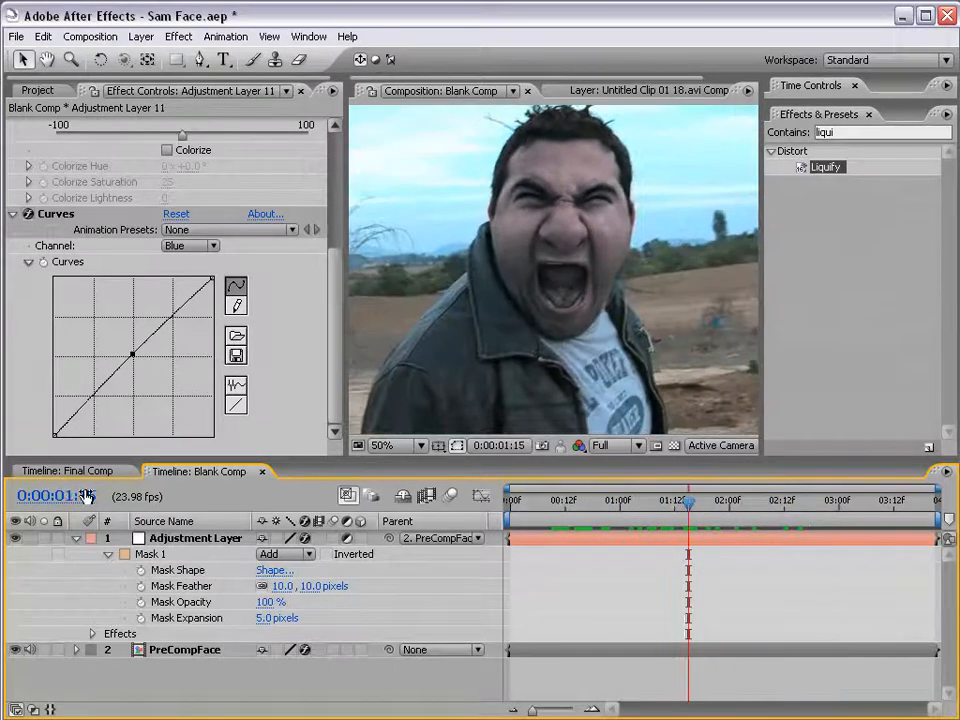
Step: Reveal PreCompFace's keyframed and expression-driven properties and enlarge the timeline to show both layers
click(205, 540)
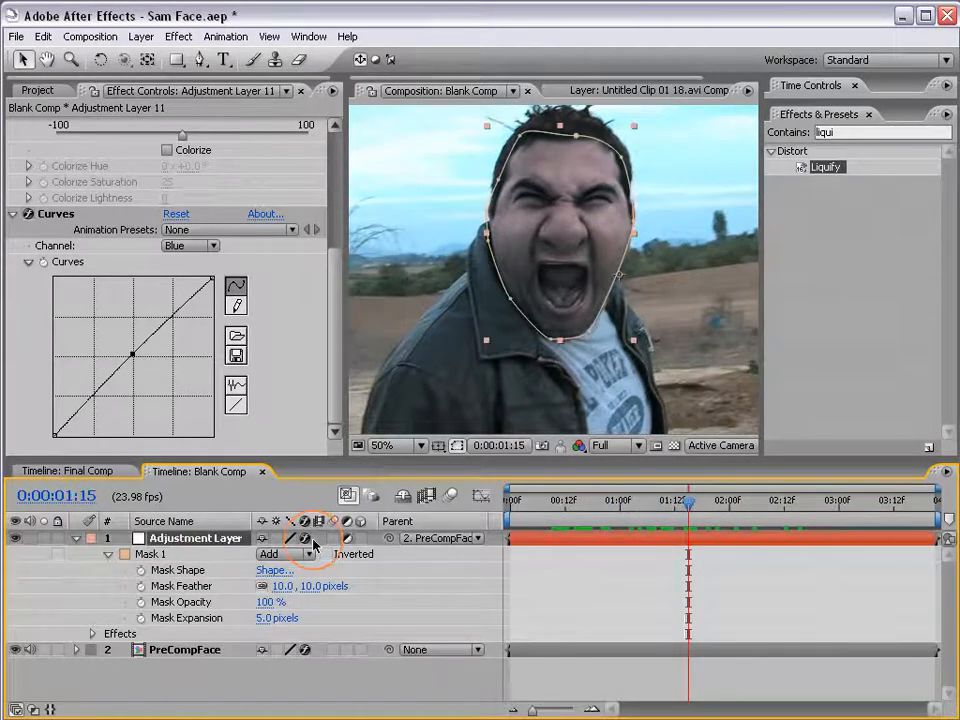
click(190, 651)
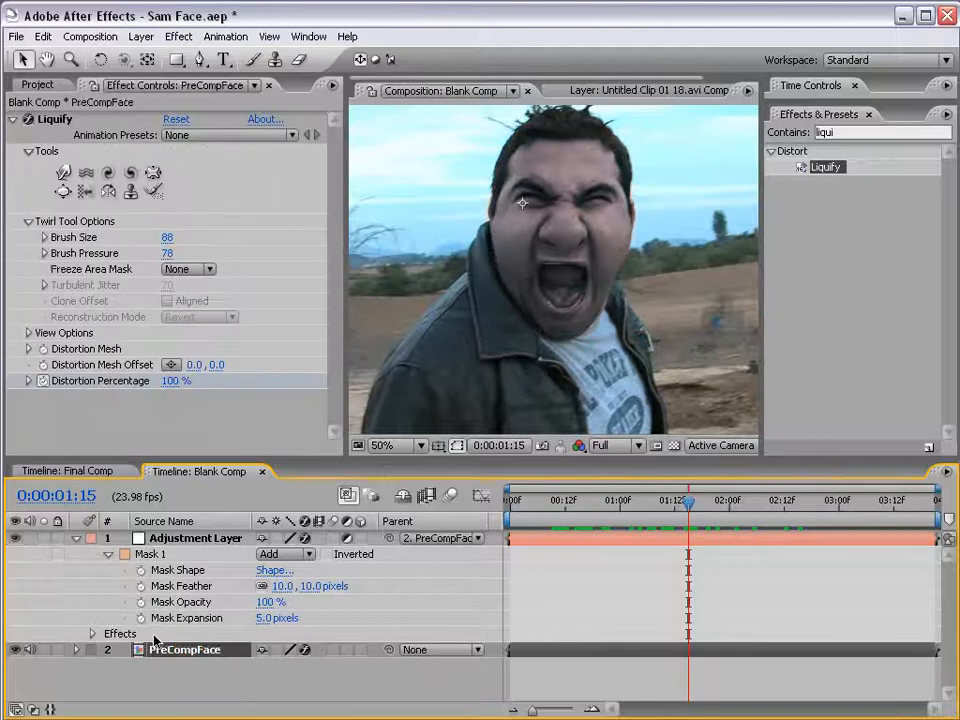
key(u)
scroll(157, 634, down, 3)
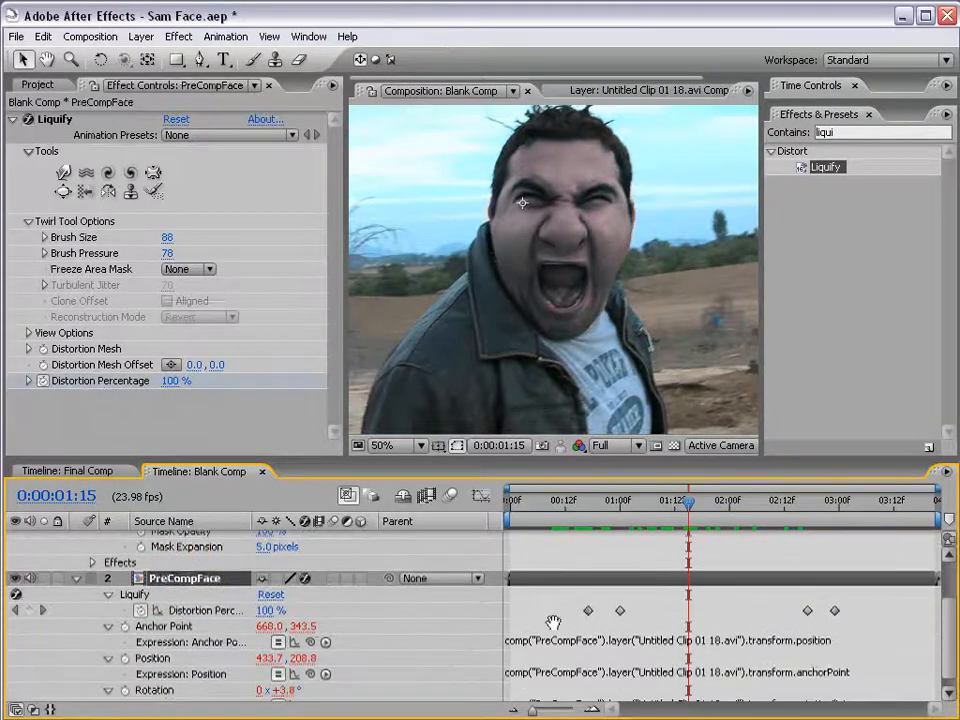
scroll(208, 568, up, 3)
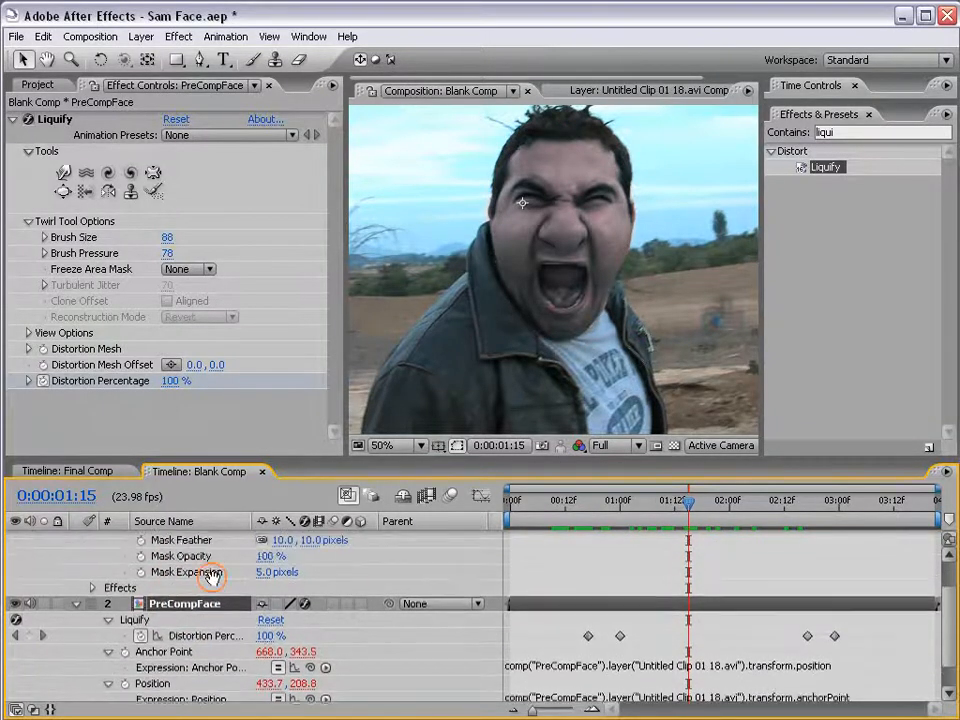
drag(393, 460, 393, 428)
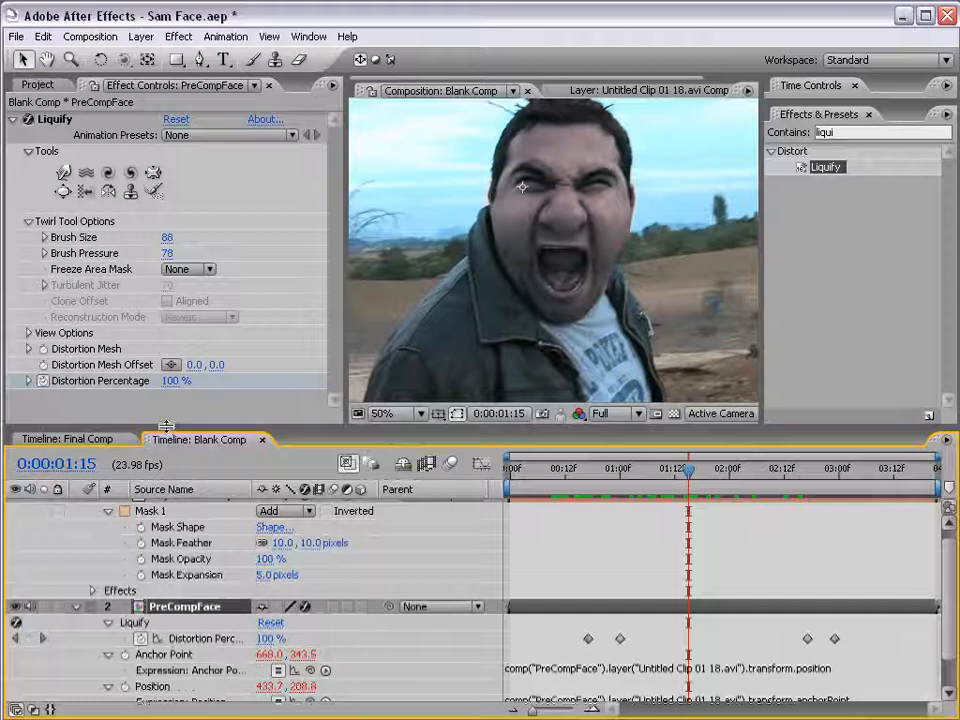
scroll(175, 545, up, 1)
Step: Link the adjustment layer's opacity by expression to PreCompFace's Liquify Distortion Percentage and preview the transition
click(118, 506)
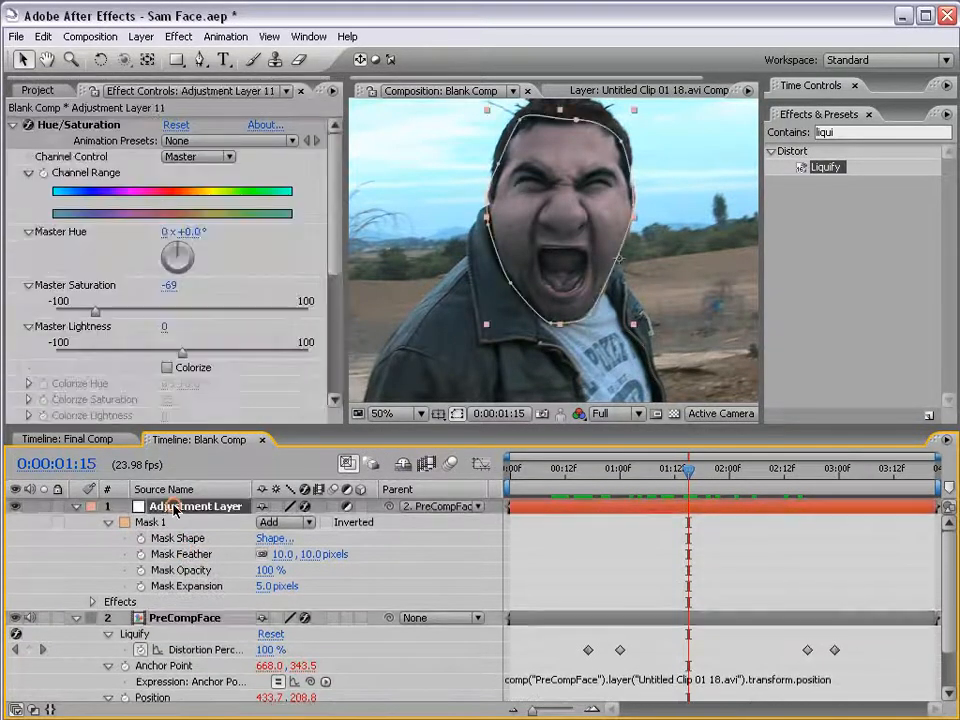
key(t)
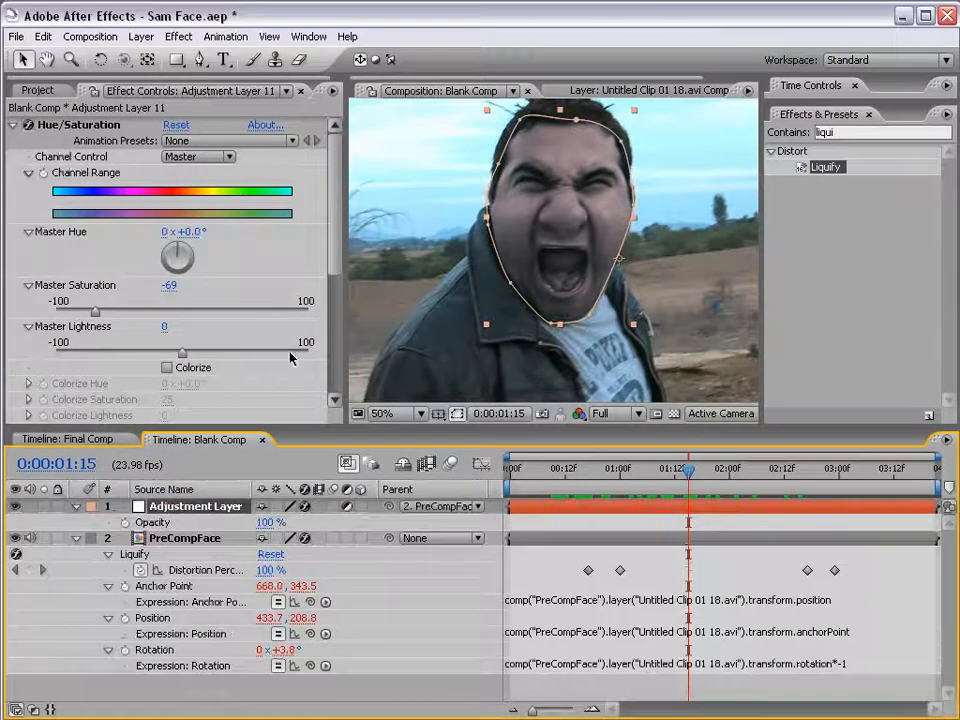
alt+click(124, 522)
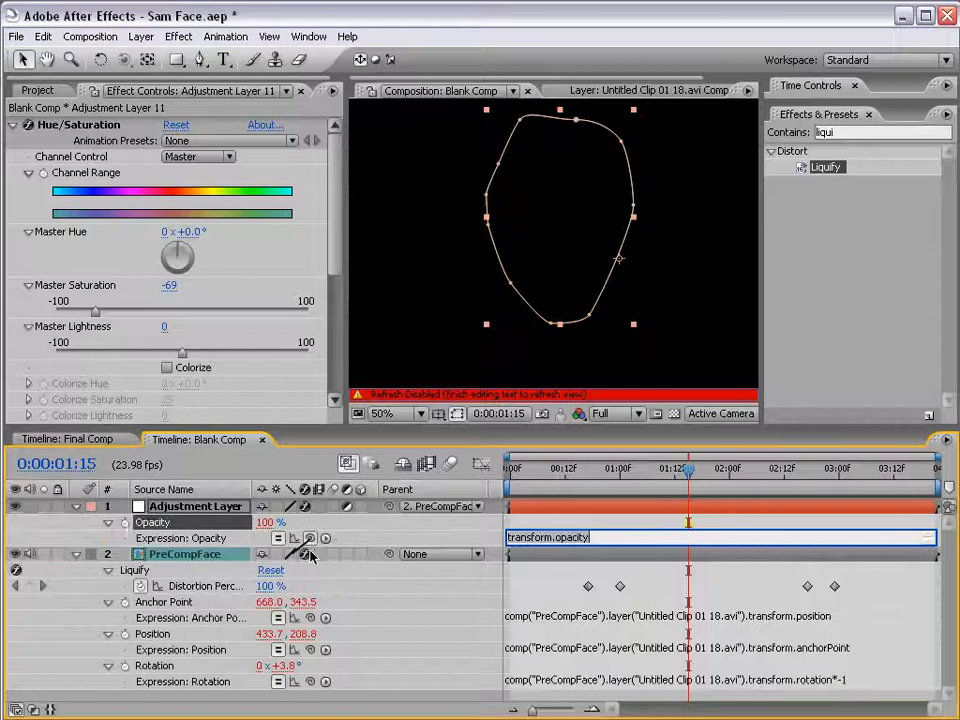
drag(310, 538, 215, 593)
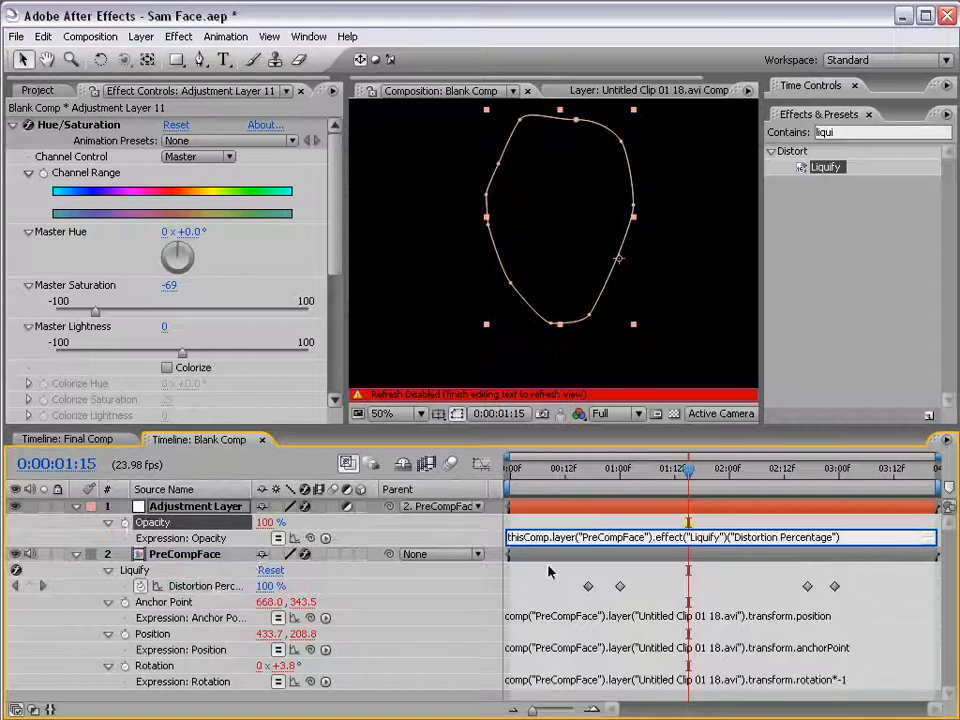
click(548, 572)
drag(568, 477, 598, 487)
key(space)
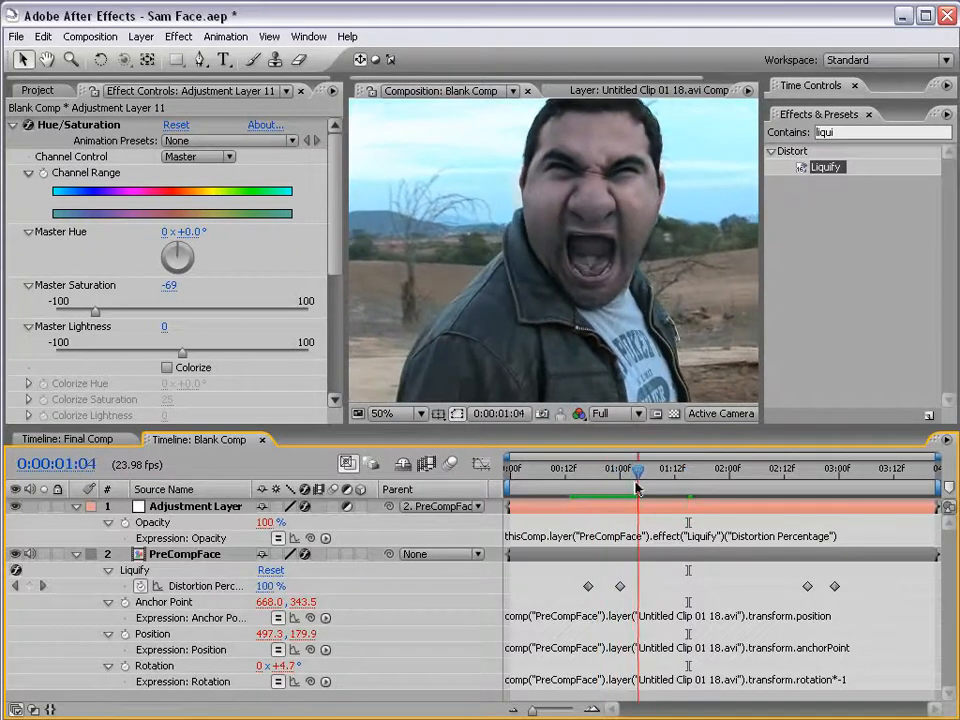
Step: Move PreCompFace's first Distortion Percentage keyframe about one frame earlier, scrub through the transformation, and save the project
click(586, 586)
drag(588, 468, 648, 470)
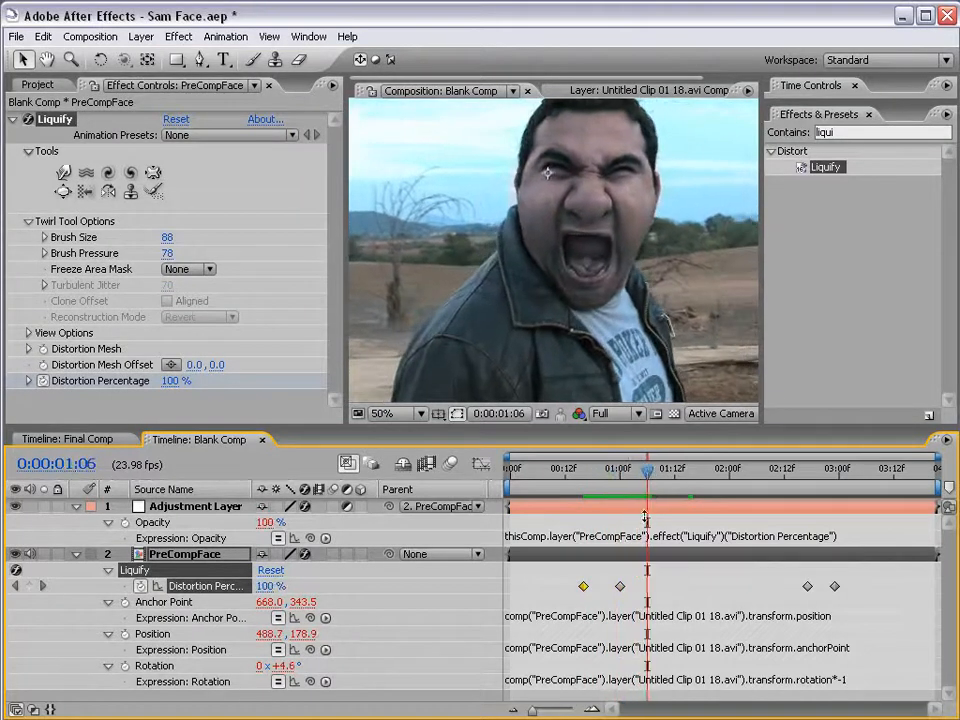
click(561, 574)
key(ctrl+s)
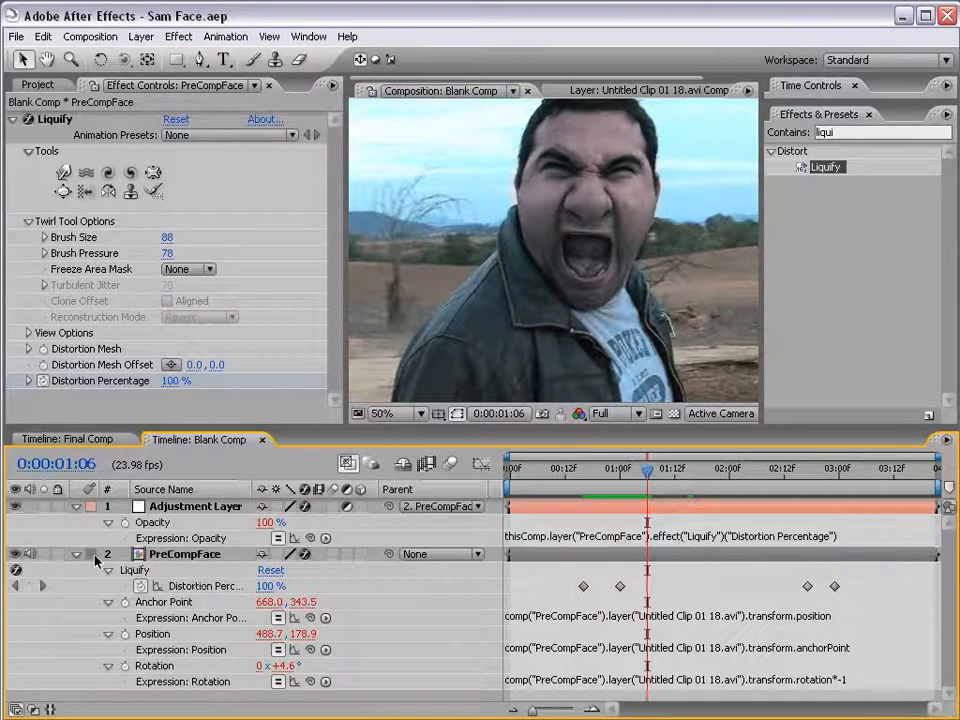
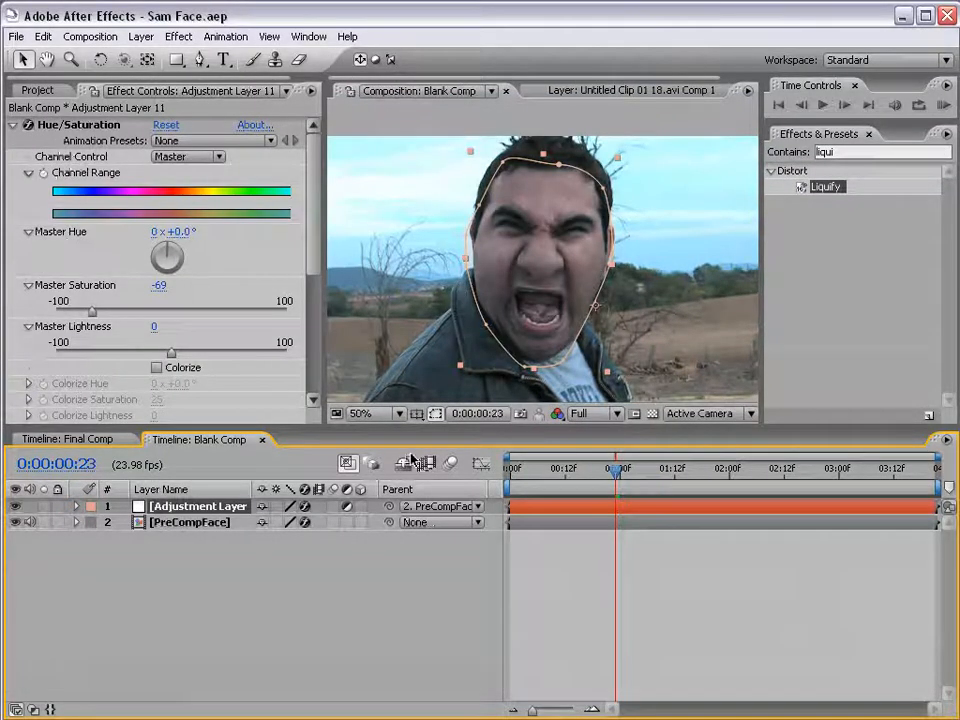
Step: Start keyframing the adjustment layer's Mask Shape at 0:00:00:23 and adjust the mask outline around the face
key(m)
click(141, 538)
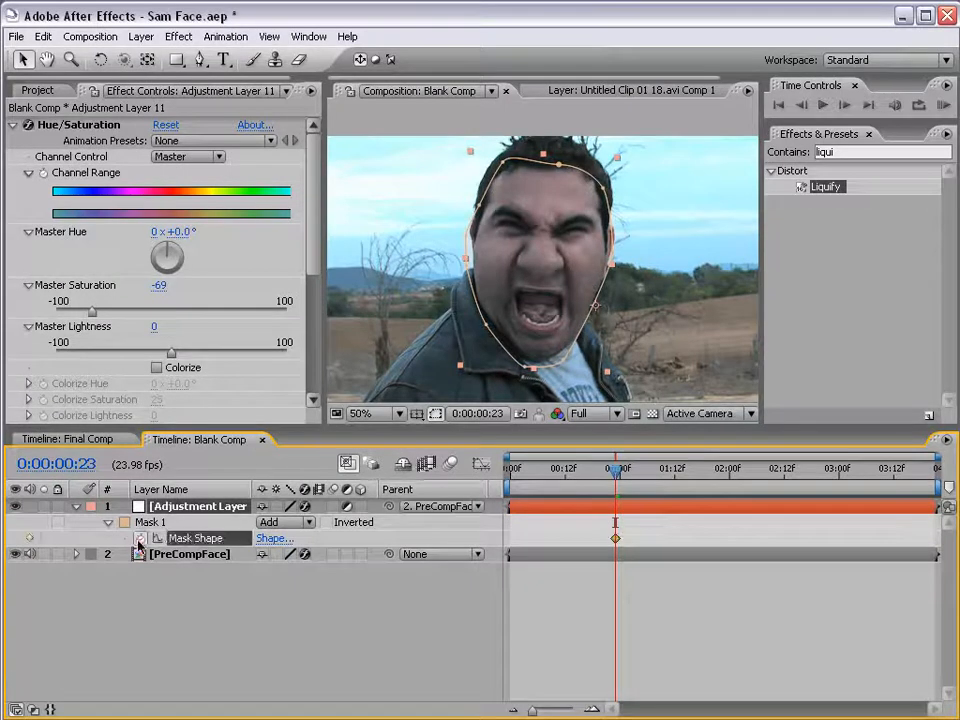
click(541, 376)
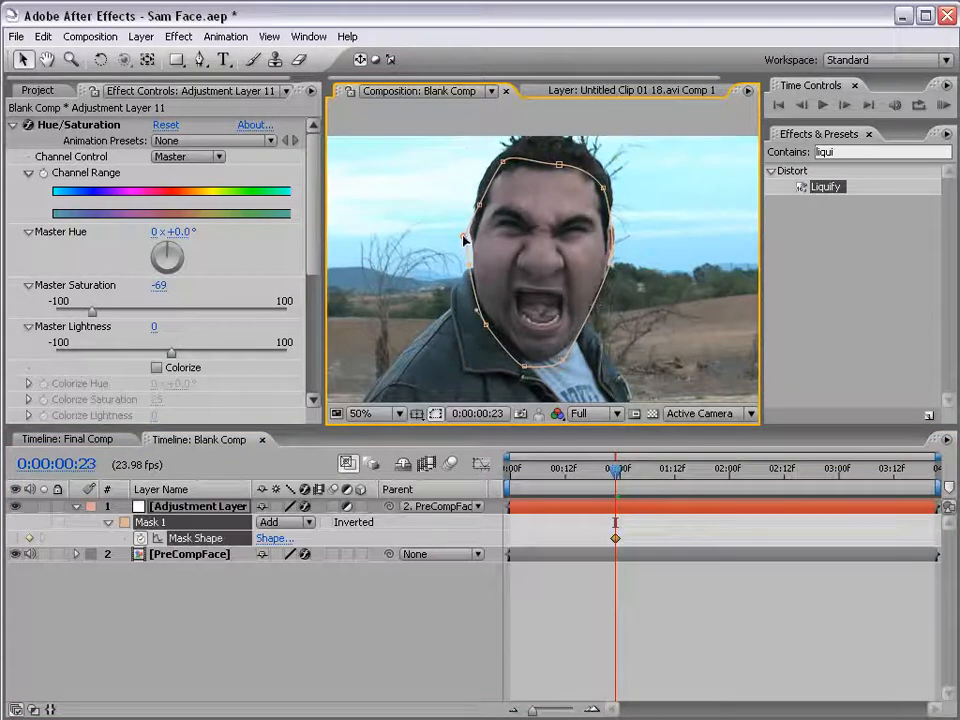
Step: At 0:00:01:13, reshape the mask's side points to follow both edges of the face
drag(631, 499, 679, 478)
scroll(461, 246, up, 1)
drag(461, 245, 530, 272)
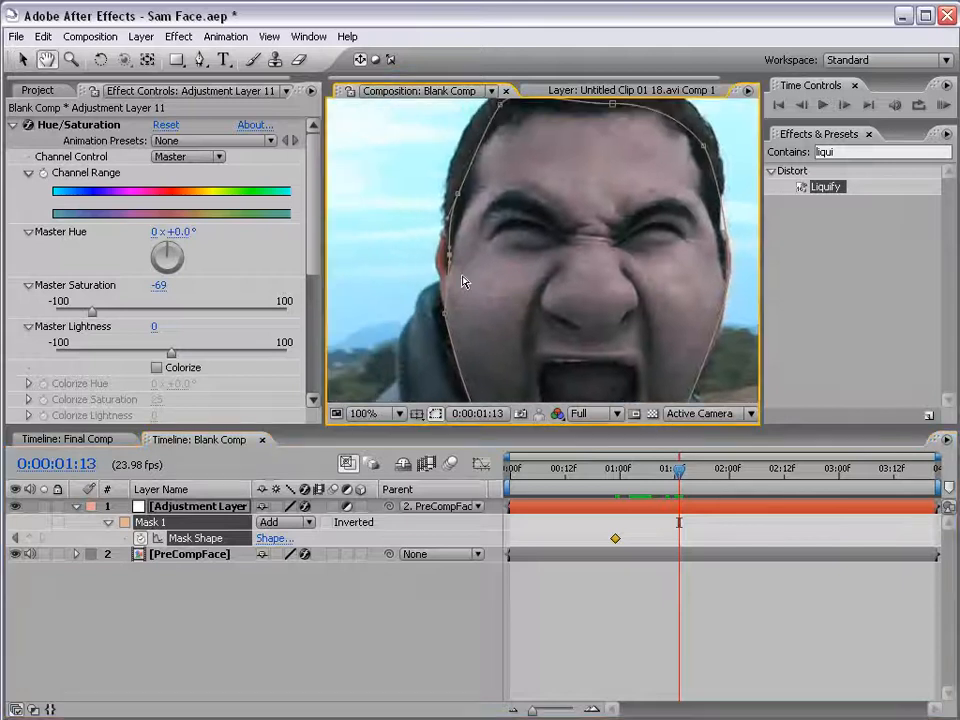
drag(441, 305, 443, 310)
drag(449, 256, 434, 257)
drag(663, 313, 640, 296)
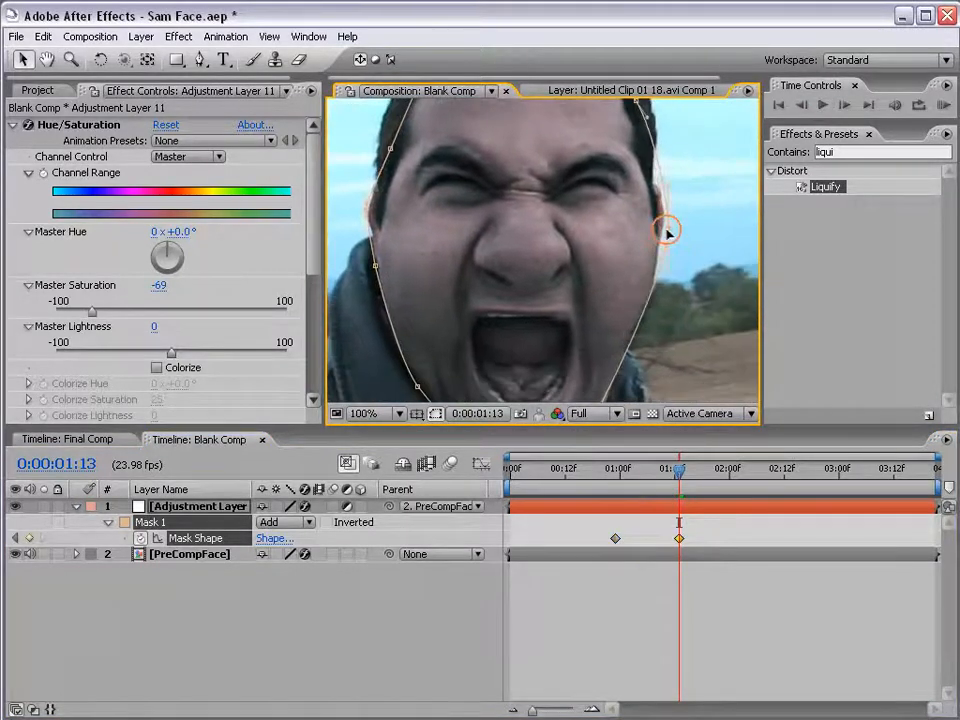
Step: At 0:00:01:23, reshape the mask along the chin and cheek to fit the face
drag(682, 470, 728, 478)
drag(493, 295, 493, 216)
mouse_move(578, 347)
mouse_down()
mouse_move(570, 339)
mouse_move(560, 370)
mouse_move(550, 349)
mouse_move(570, 335)
mouse_up()
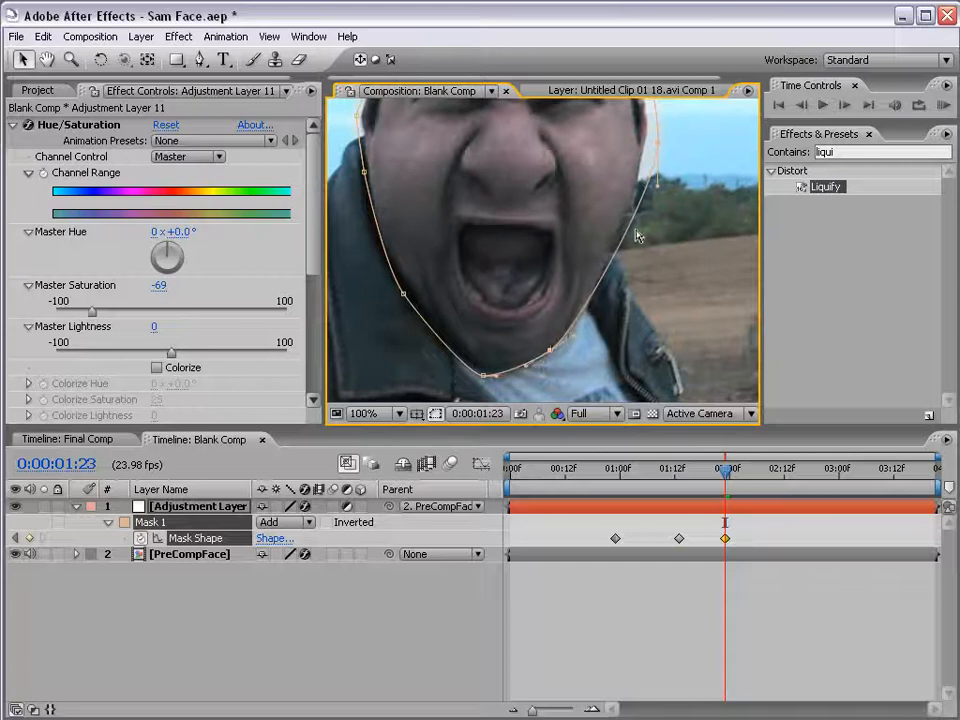
drag(658, 142, 646, 141)
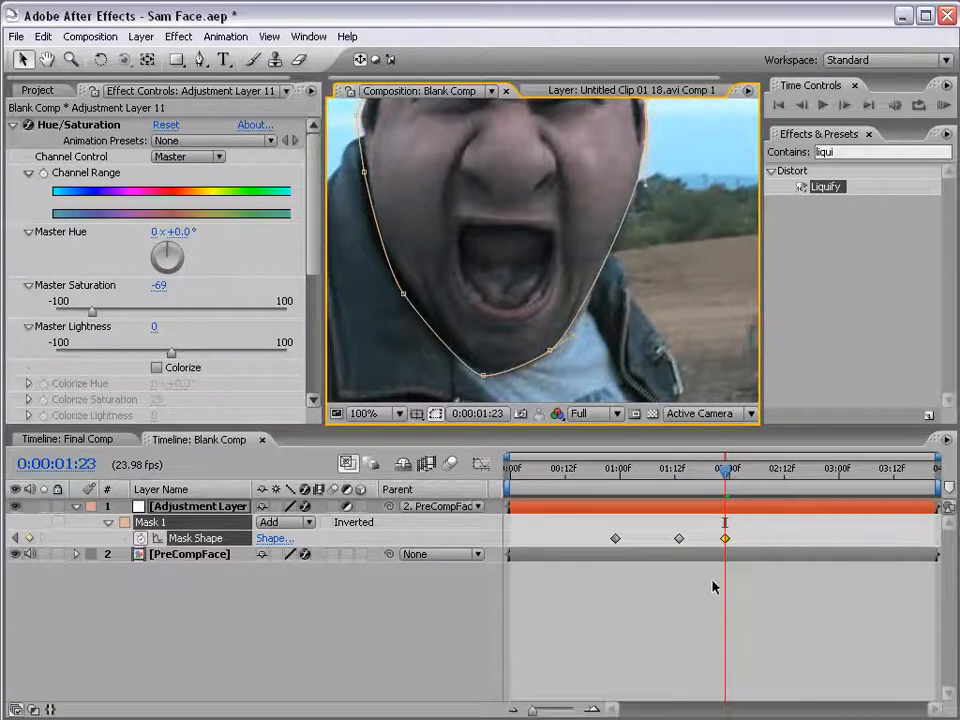
Step: At 0:00:02:11, adjust the mask point along the jaw beside the collar and save the project
key(comma)
drag(720, 486, 781, 484)
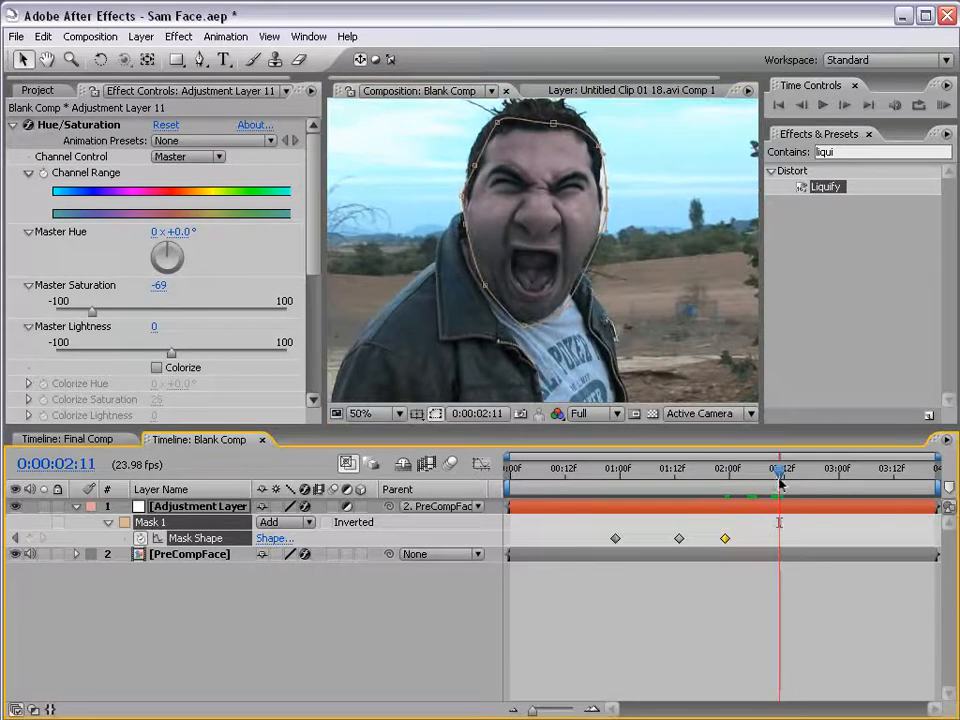
click(636, 626)
click(732, 508)
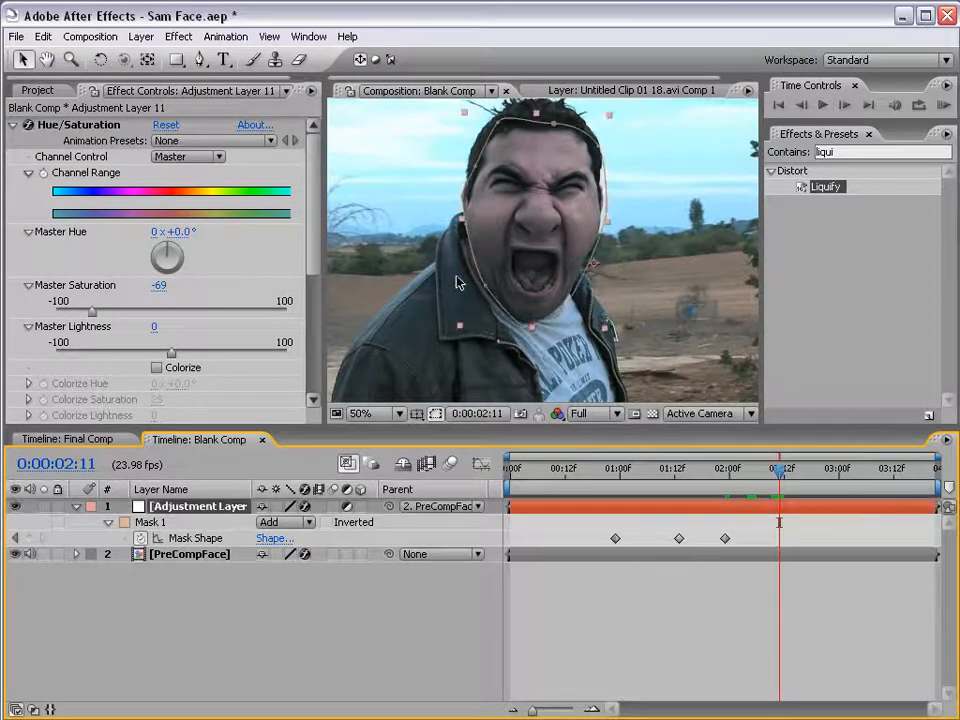
drag(485, 285, 479, 286)
click(620, 626)
key(ctrl+s)
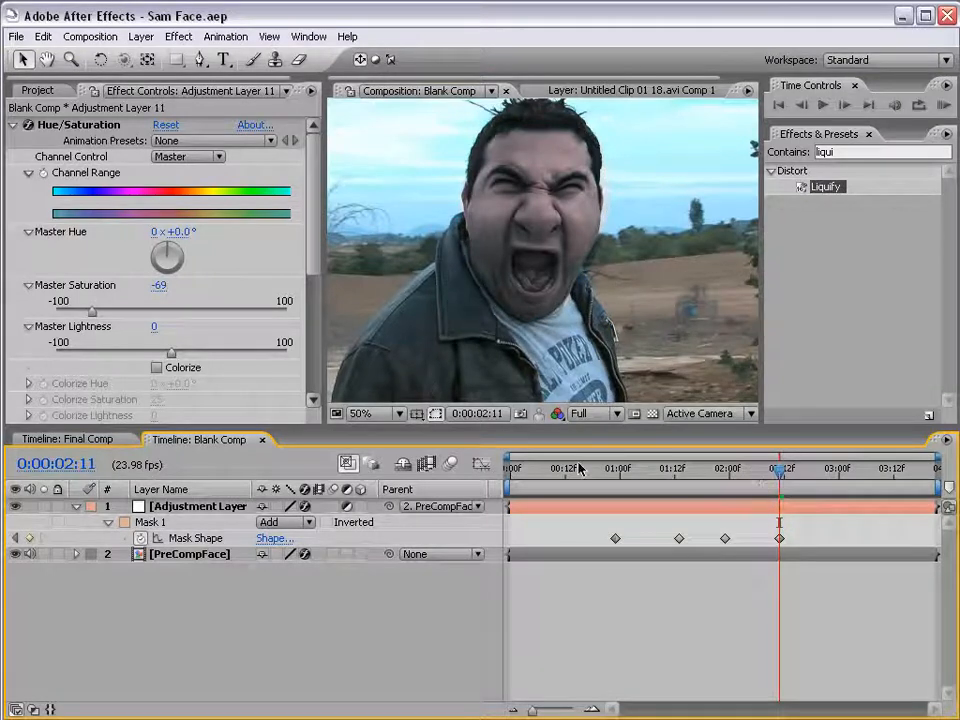
Step: Scrub back to 0:00:00:18 to check the mask and add a new adjustment layer above the others
drag(785, 470, 597, 480)
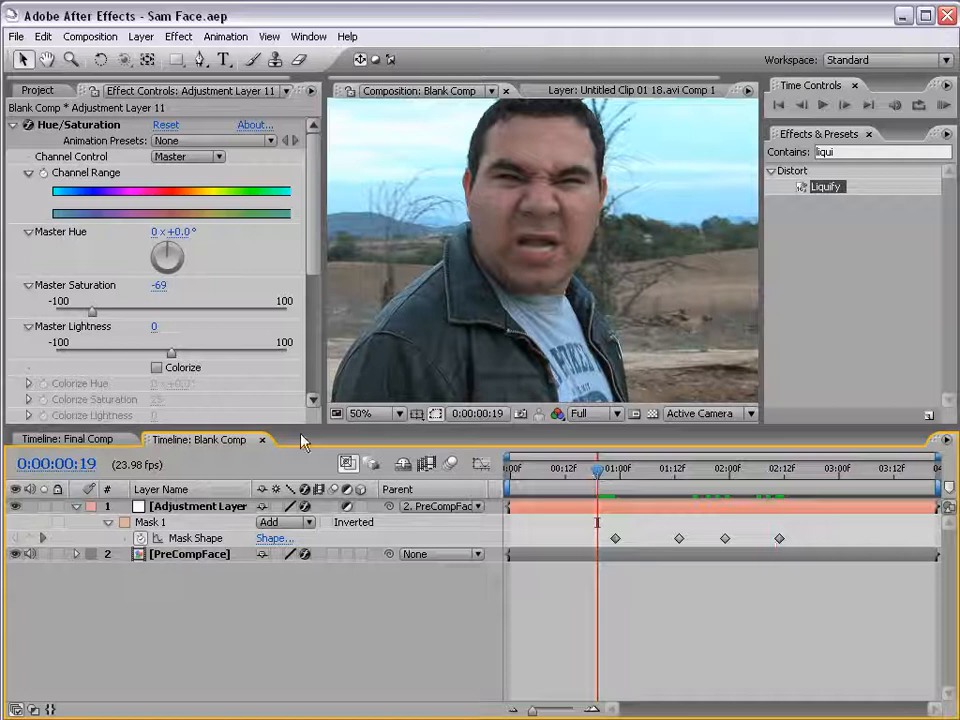
click(594, 476)
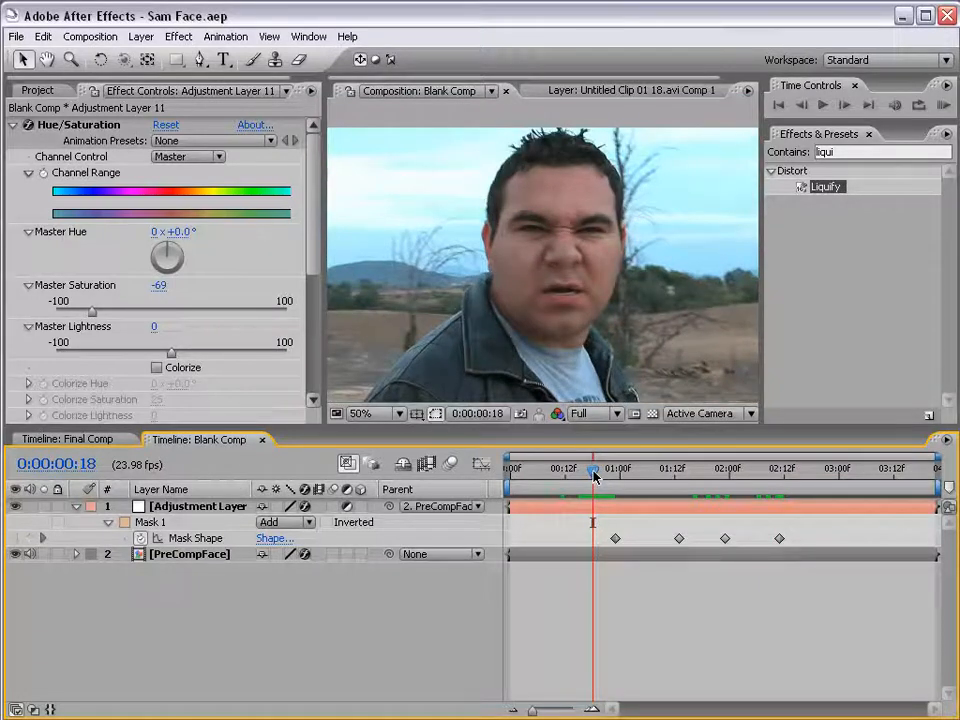
click(141, 36)
mouse_move(150, 66)
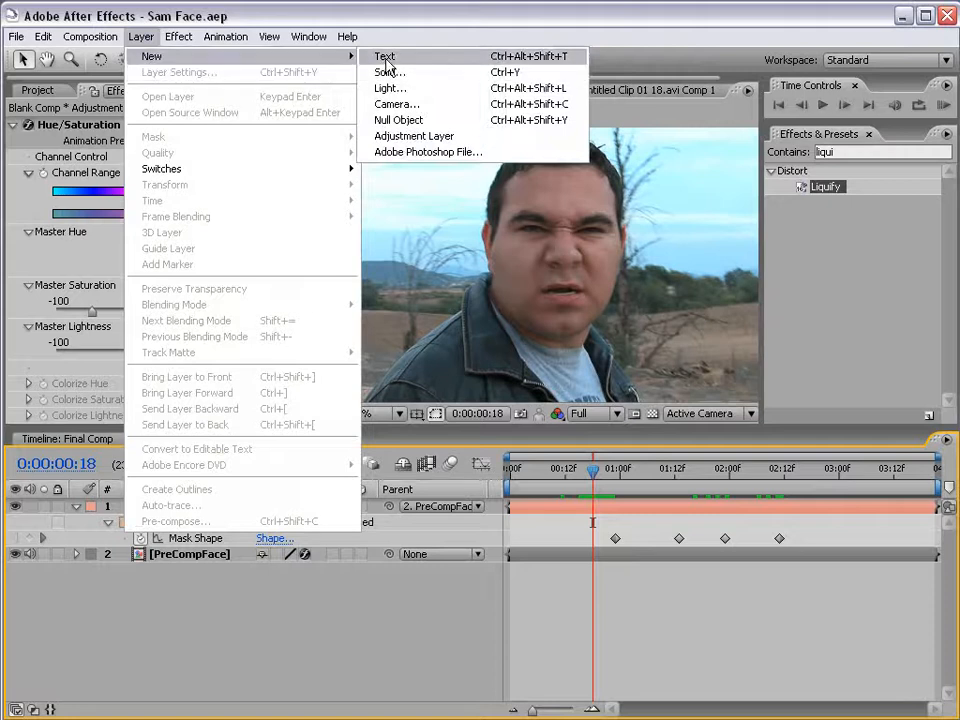
click(412, 140)
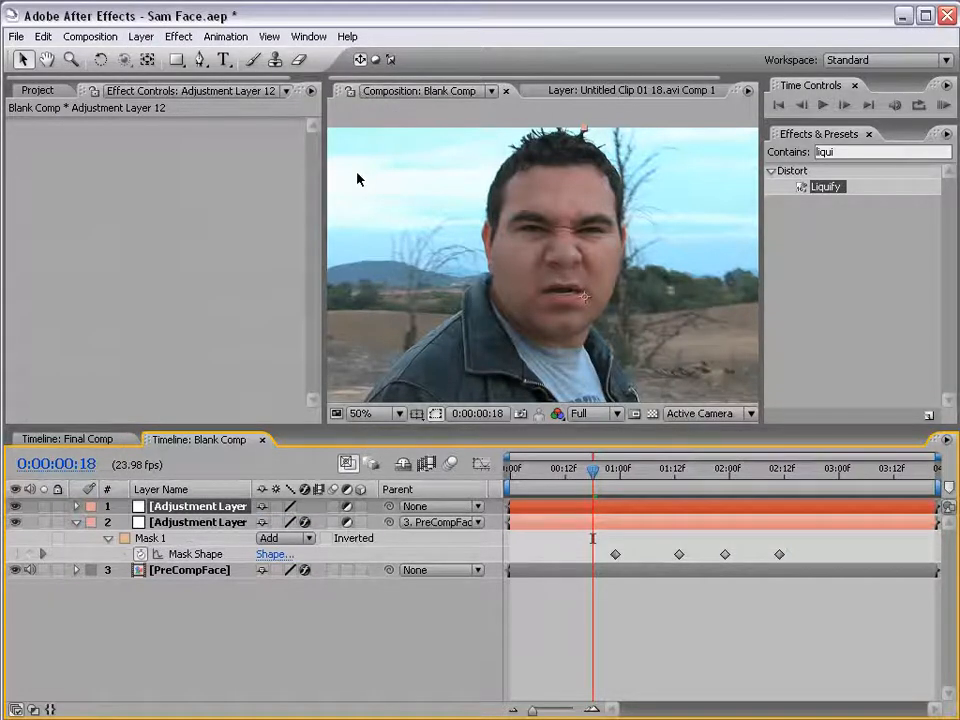
Step: Apply Curves to the new adjustment layer and pull the RGB curve down to darken the image strongly
click(178, 37)
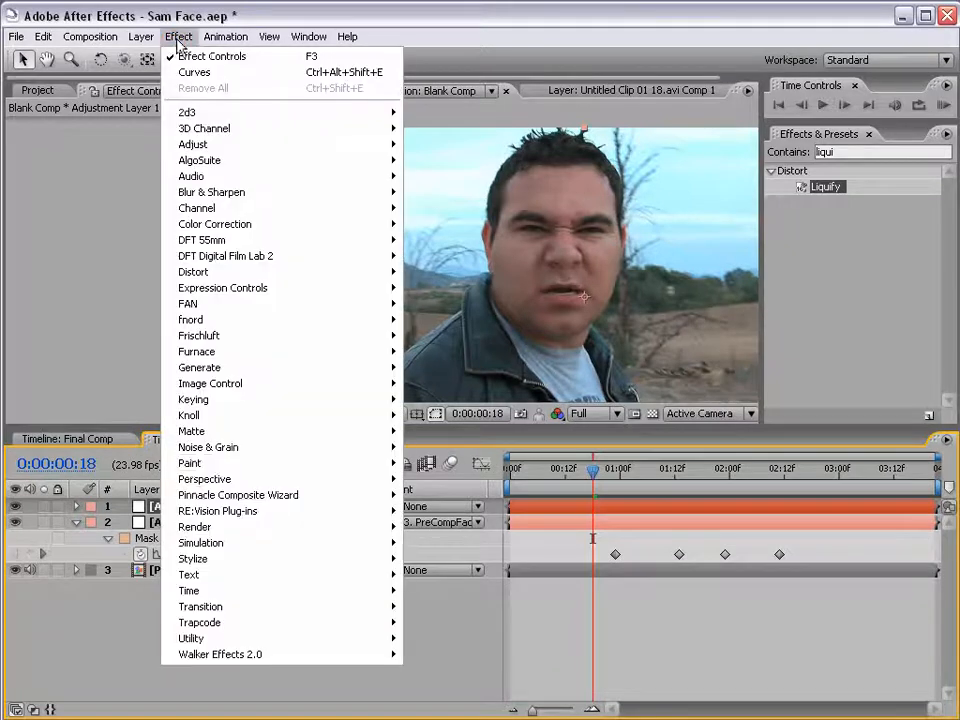
mouse_move(205, 226)
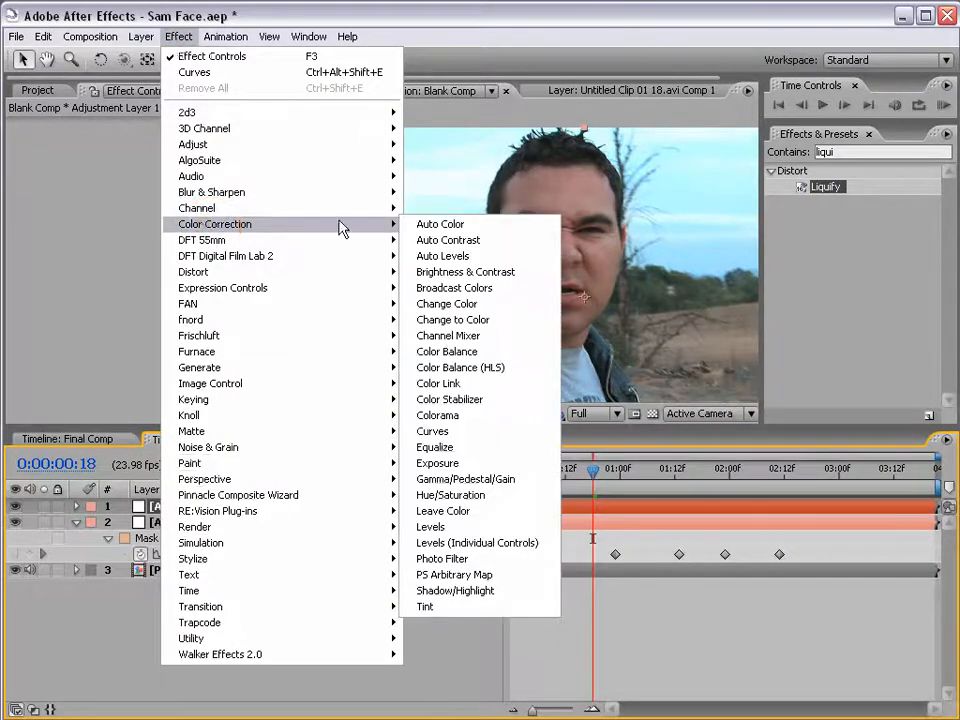
click(456, 432)
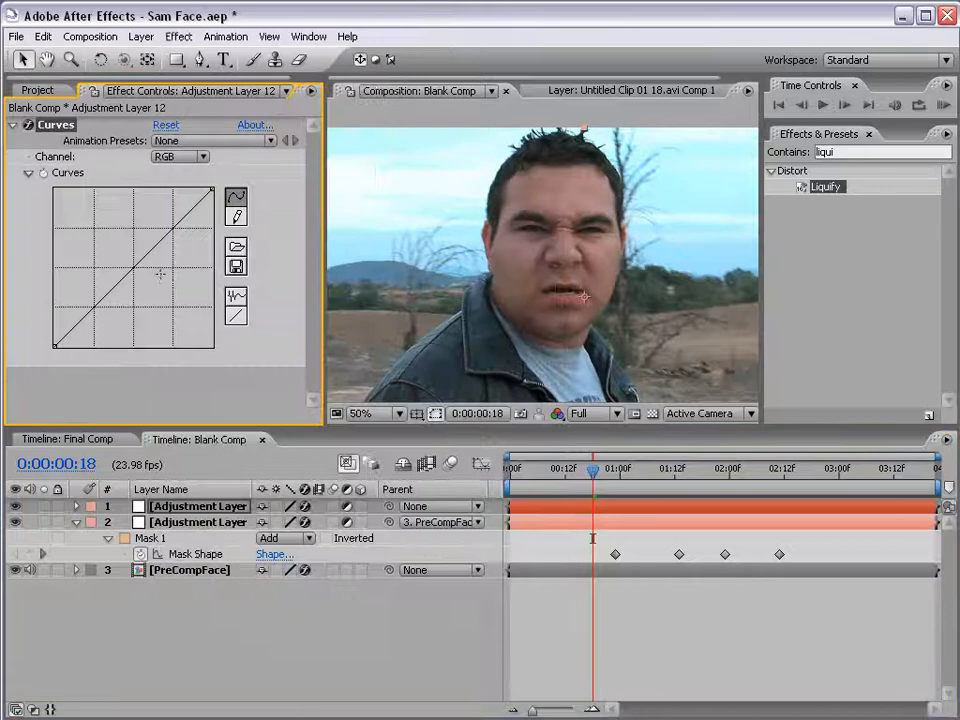
mouse_move(160, 274)
mouse_down()
mouse_move(150, 274)
mouse_move(165, 284)
mouse_up()
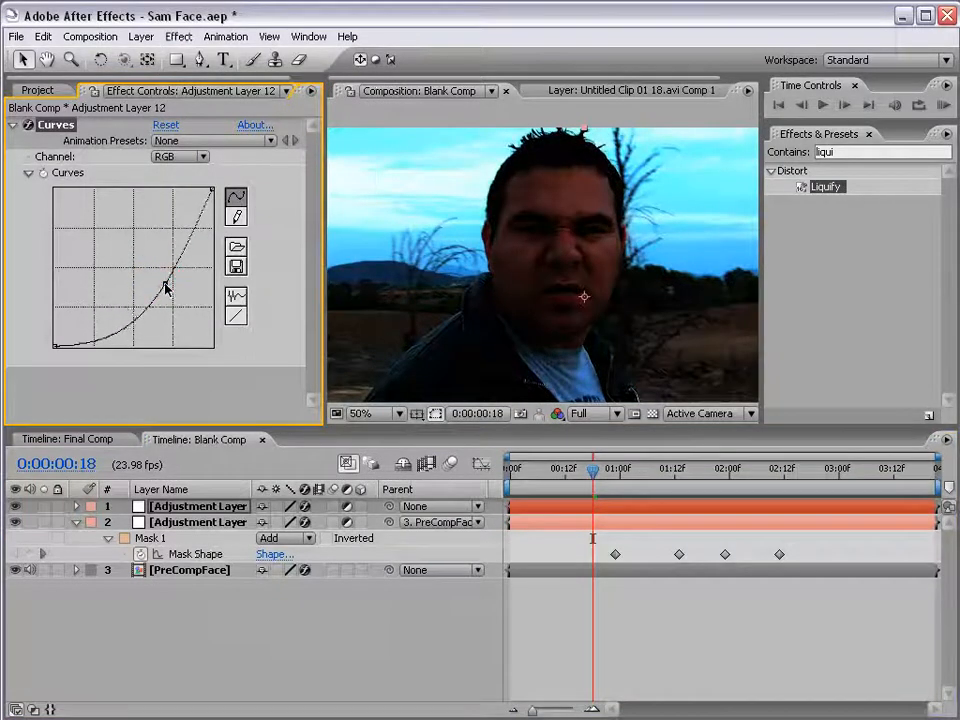
Step: At 0:00:01:08, draw a closed Pen mask around each eye on the new adjustment layer
click(199, 62)
scroll(606, 230, up, 1)
key(h)
drag(608, 232, 560, 198)
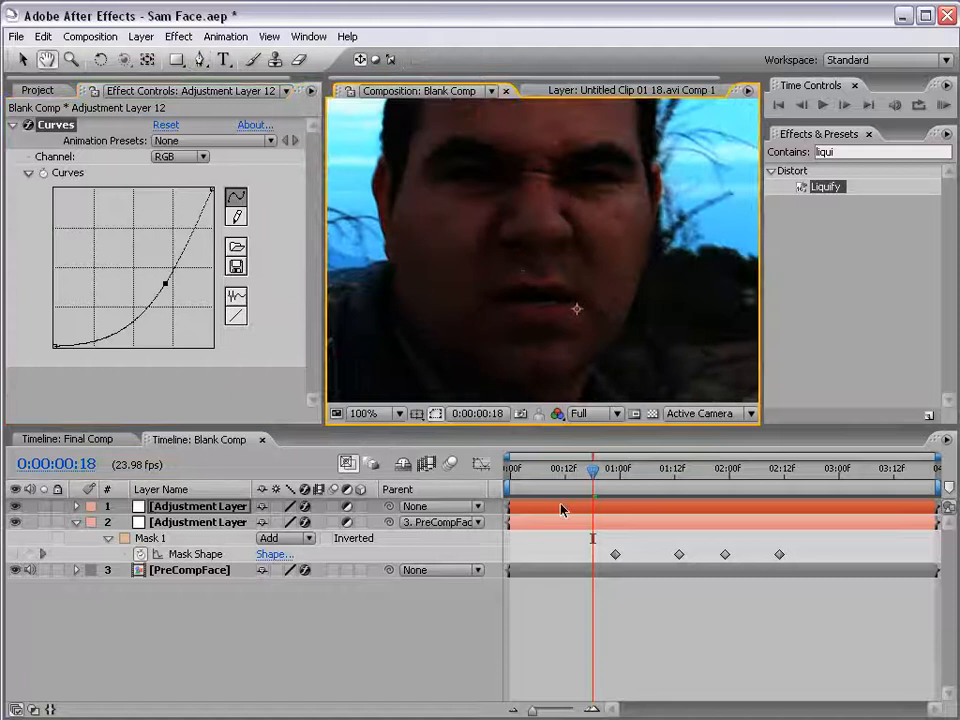
drag(639, 482, 656, 482)
key(g)
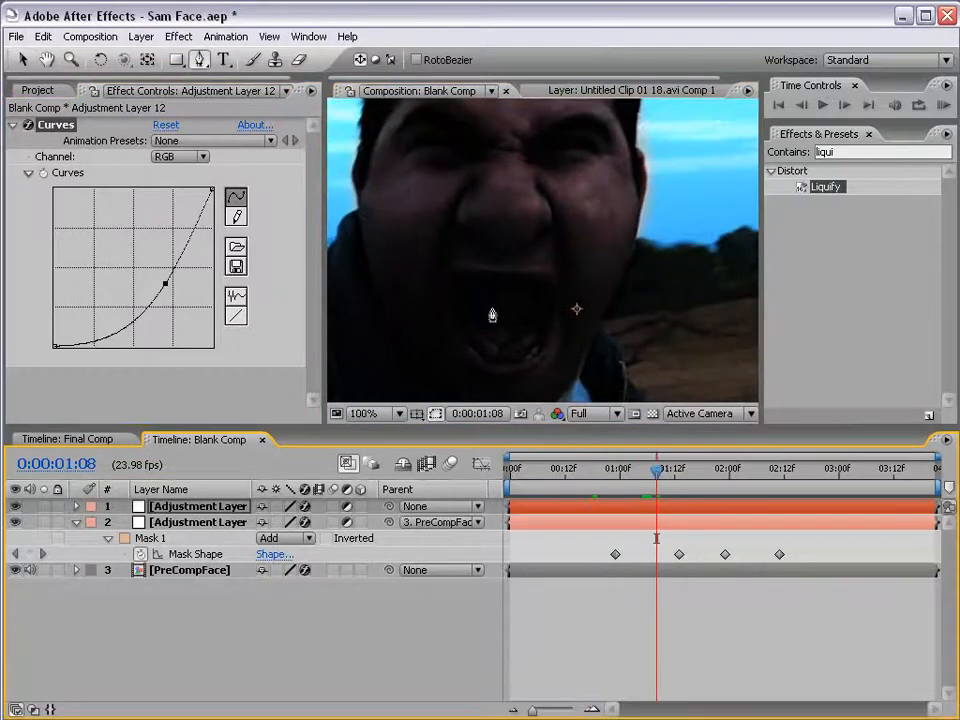
key(grave)
drag(381, 387, 446, 388)
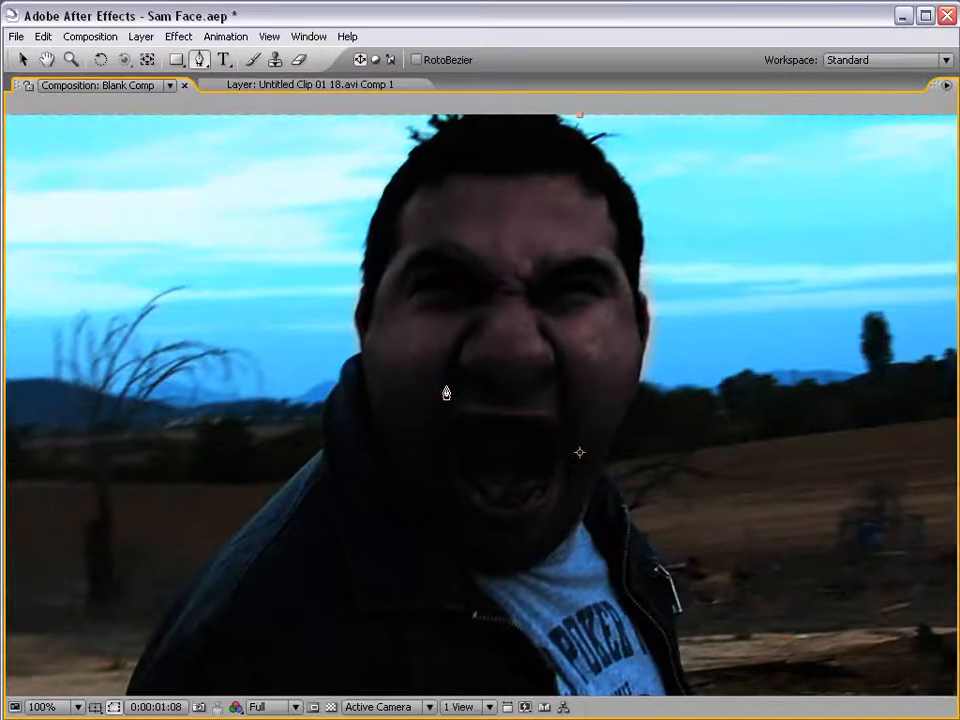
click(491, 290)
drag(440, 262, 446, 306)
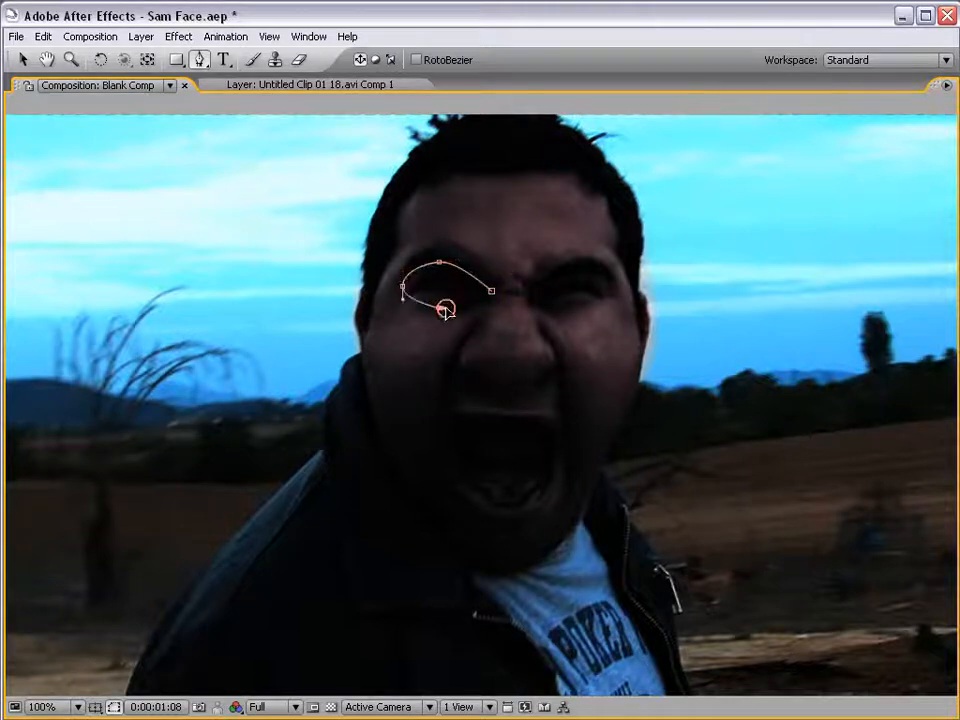
click(490, 300)
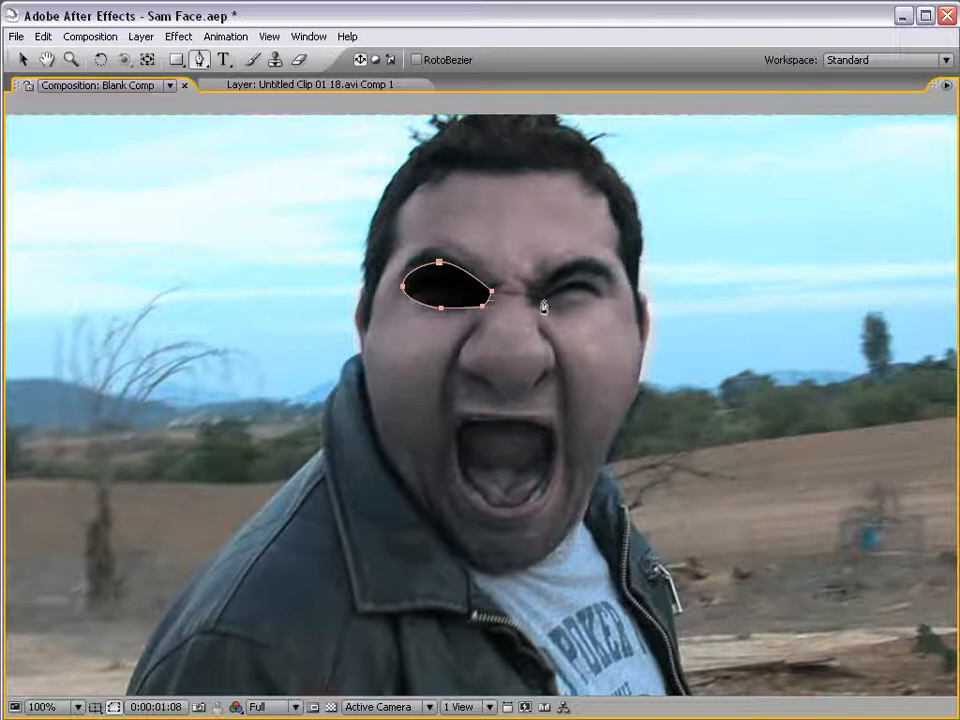
drag(532, 299, 574, 315)
click(532, 300)
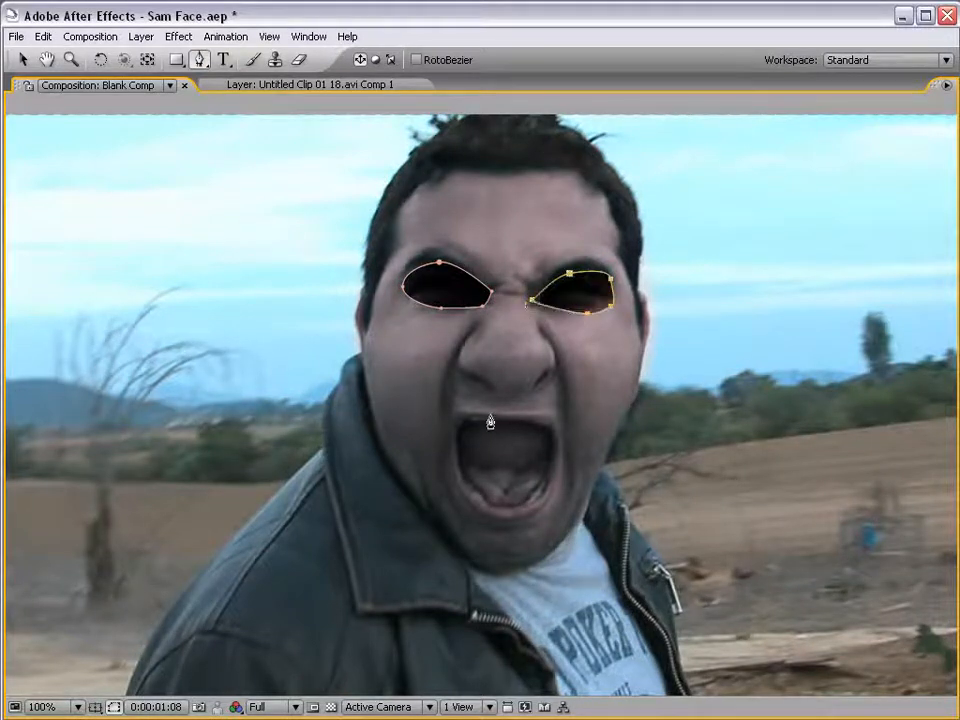
Step: Draw a third closed Pen mask around the open mouth and inspect the darkened areas up close
drag(470, 419, 461, 426)
drag(470, 486, 526, 504)
drag(541, 487, 546, 476)
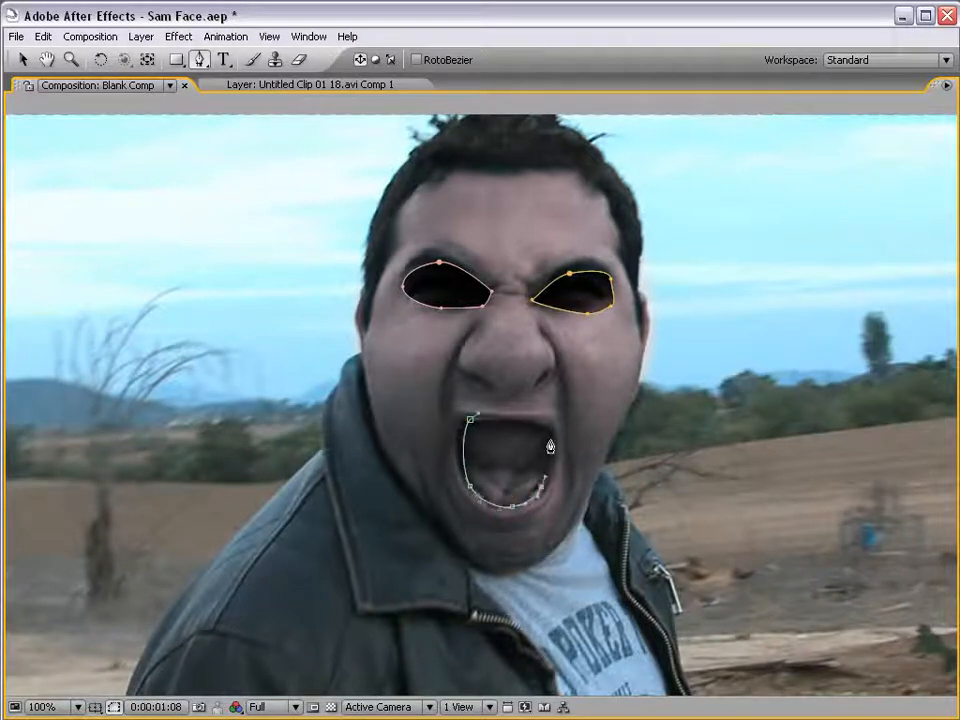
click(550, 432)
click(528, 418)
click(470, 418)
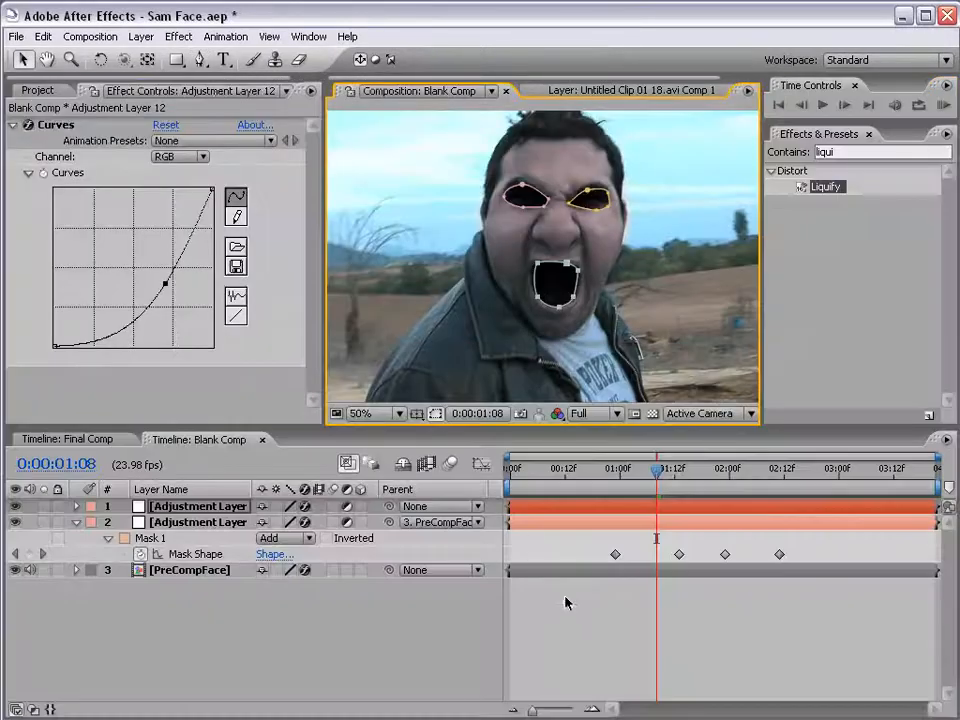
click(564, 602)
scroll(566, 200, up, 2)
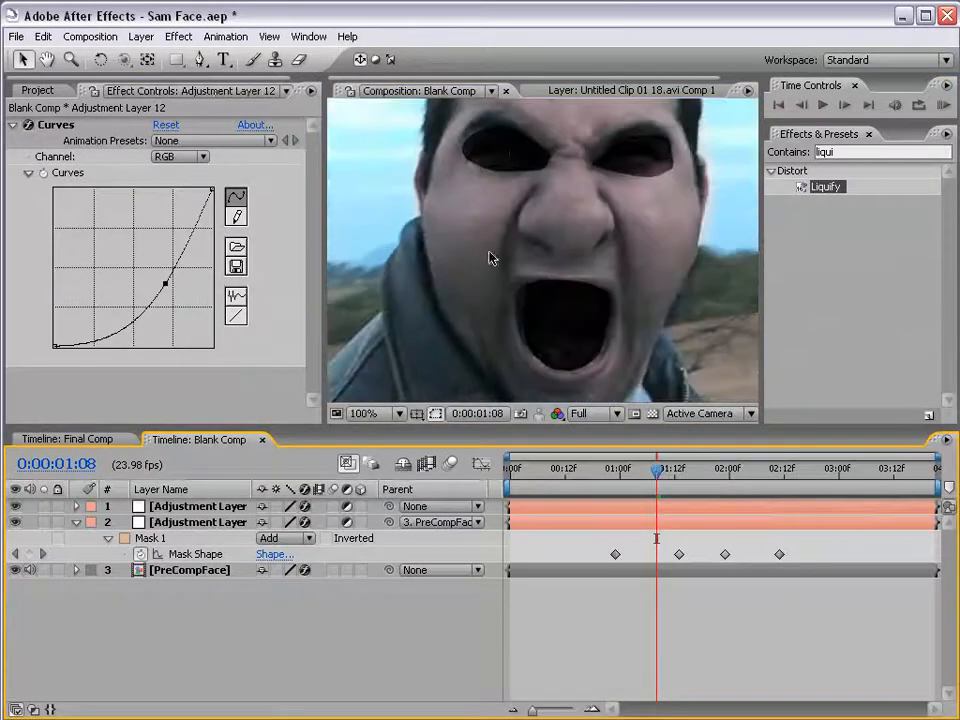
Step: Set Mask Feather to 20 pixels on all three eye and mouth masks together
click(215, 505)
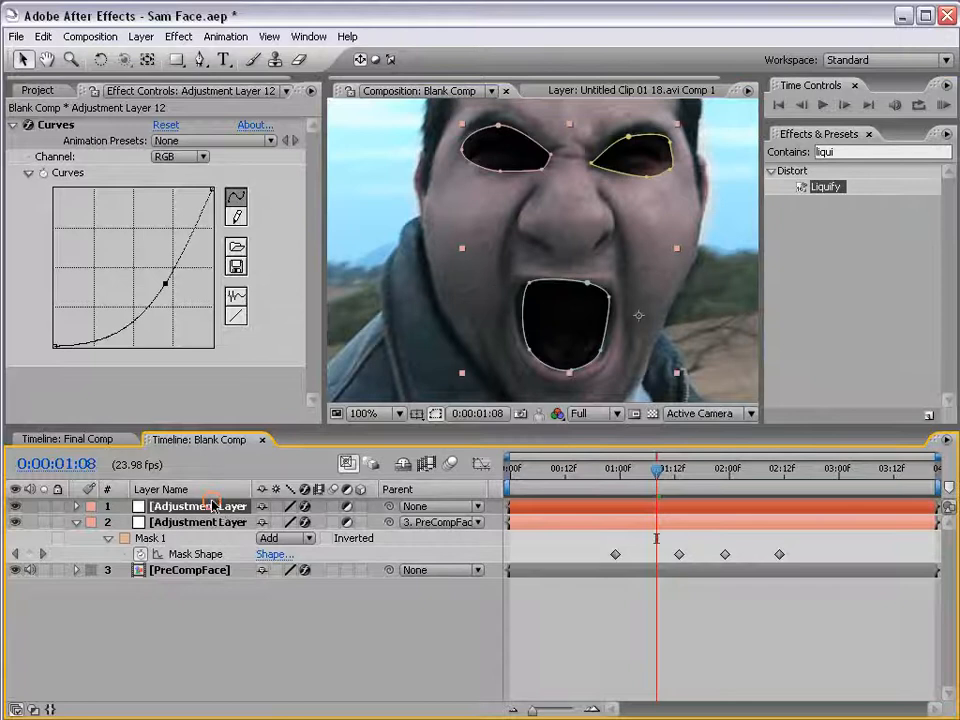
key(f)
click(204, 526)
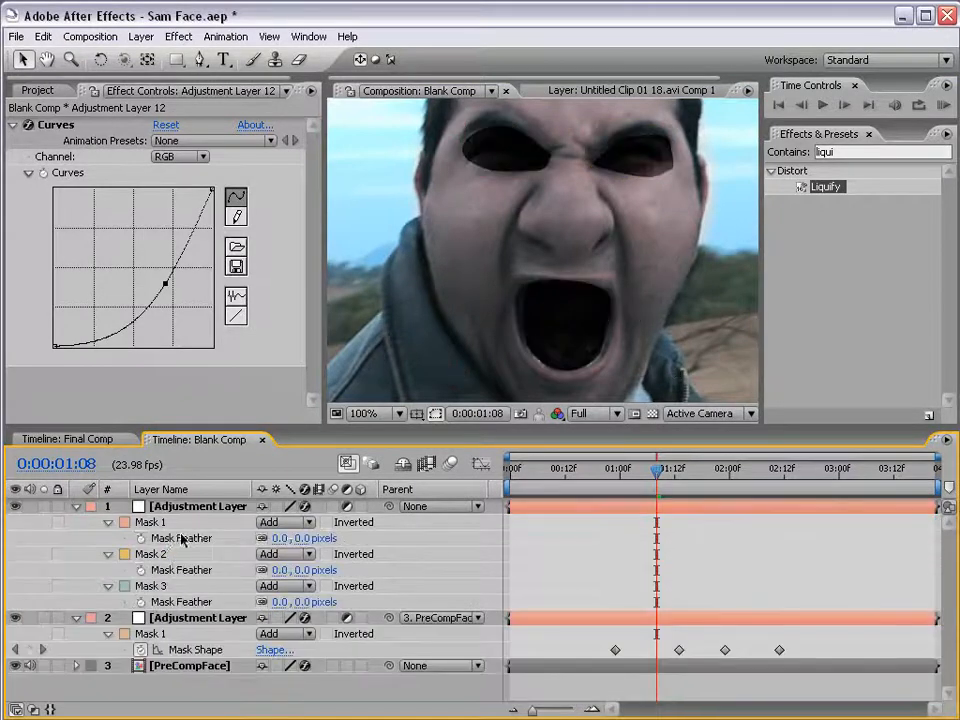
click(182, 538)
shift+click(189, 570)
shift+click(187, 602)
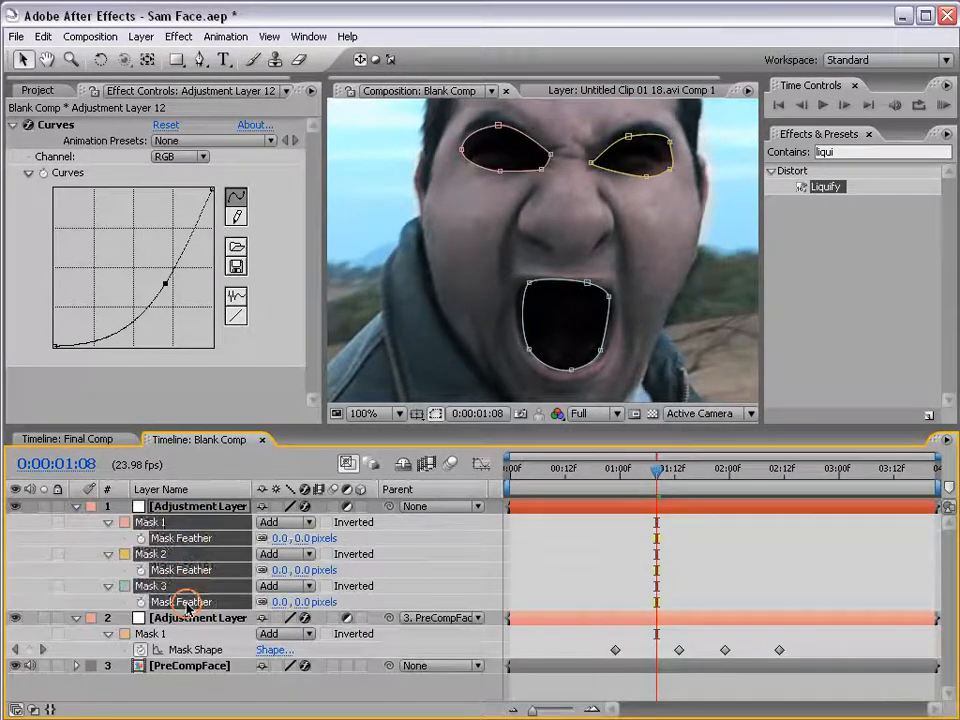
drag(280, 602, 305, 602)
click(536, 574)
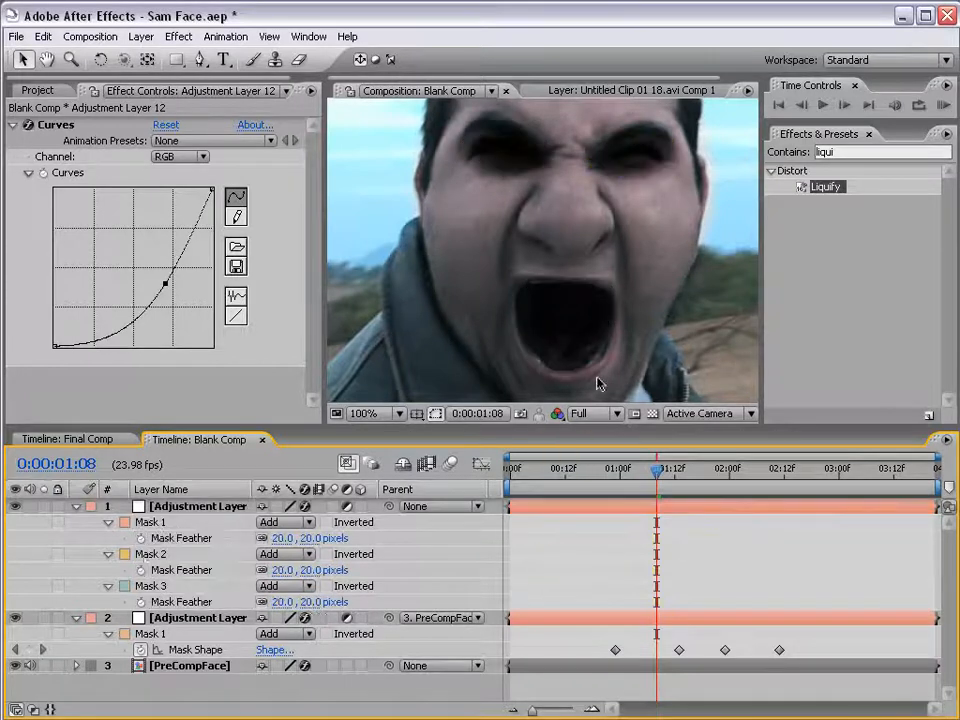
Step: Deepen the Curves shadows, parent the eye-and-mouth adjustment layer to PreCompFace, and scrub back to 0:00:01:04 to check the tracking
scroll(614, 306, down, 1)
key(space)
drag(608, 344, 581, 331)
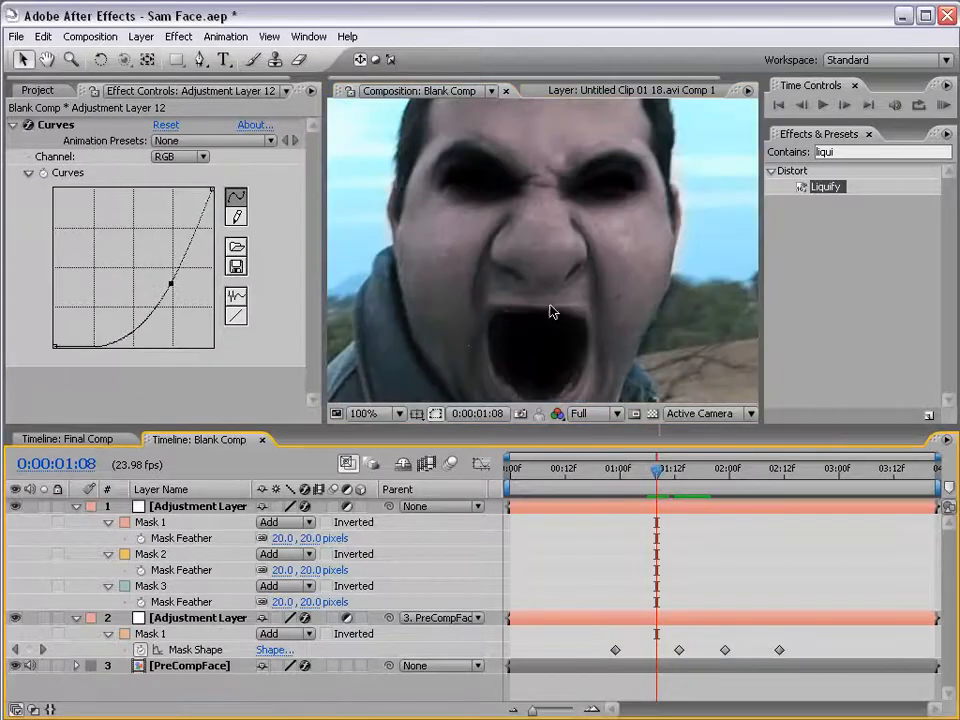
drag(389, 508, 178, 672)
mouse_move(657, 492)
mouse_down()
mouse_move(719, 490)
mouse_move(641, 500)
mouse_up()
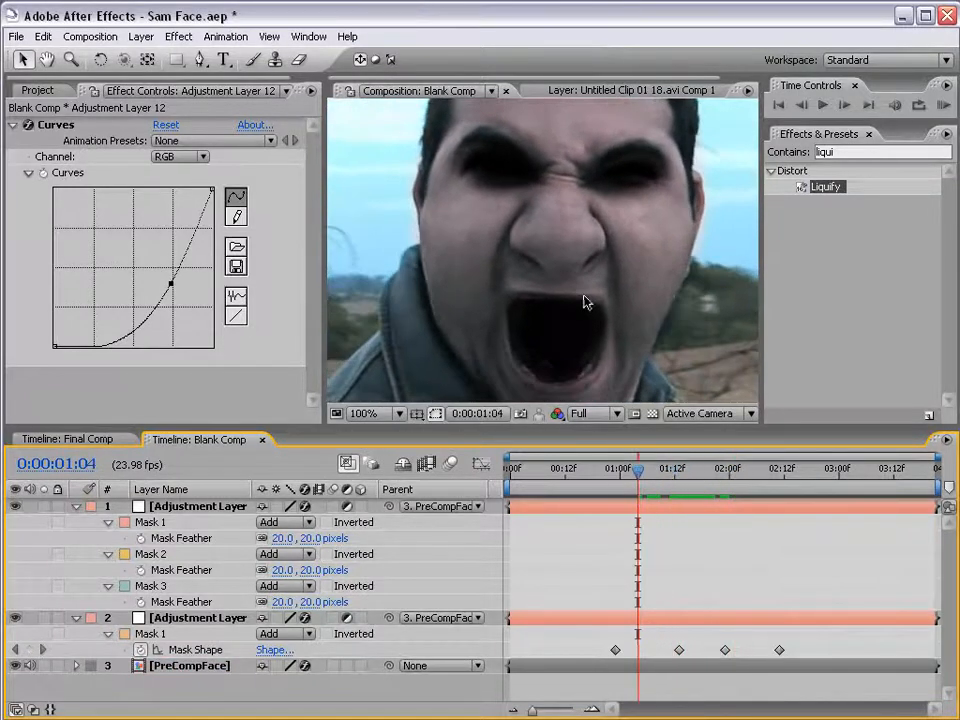
scroll(587, 301, down, 2)
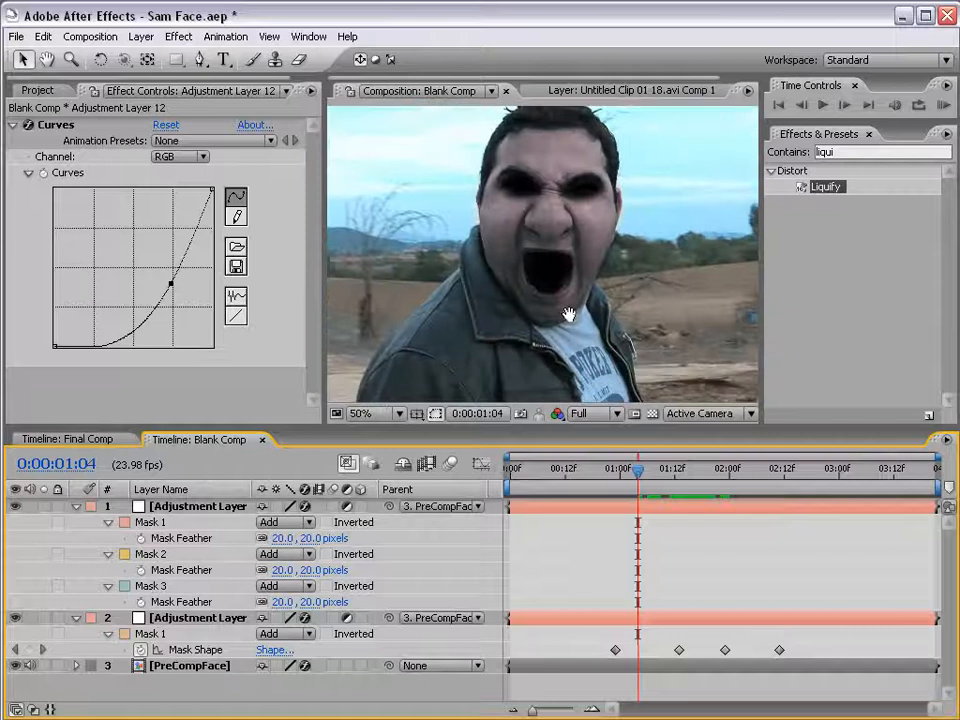
Step: Link the eye-and-mouth adjustment layer's Opacity by expression to PreCompFace's Liquify Distortion Percentage, and scrub to 0:00:01:06 to check the fade
click(180, 528)
key(t)
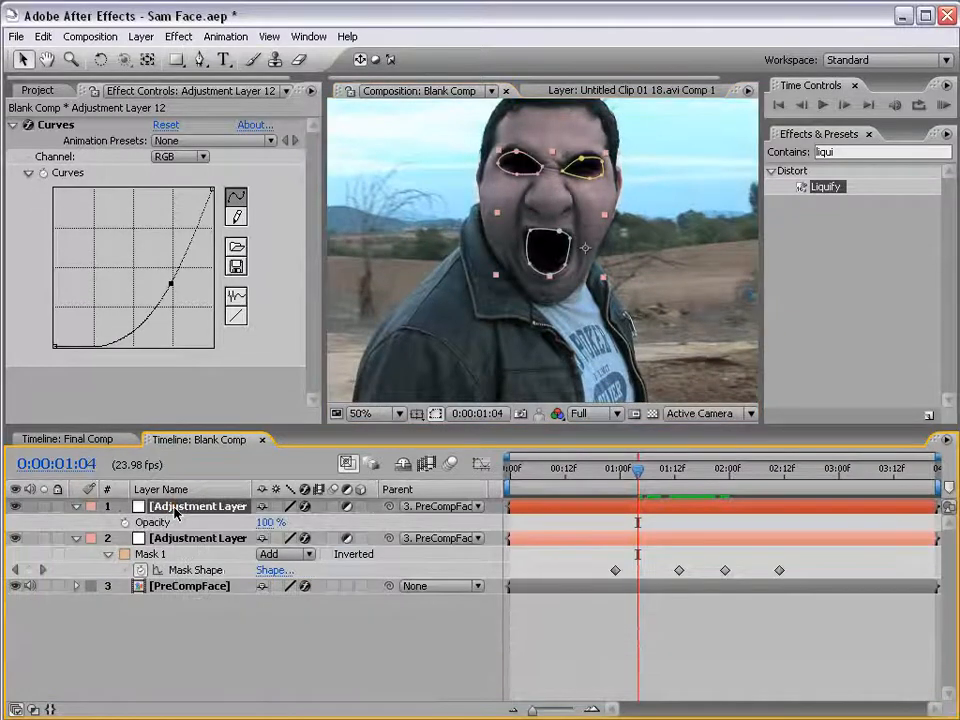
click(198, 588)
key(u)
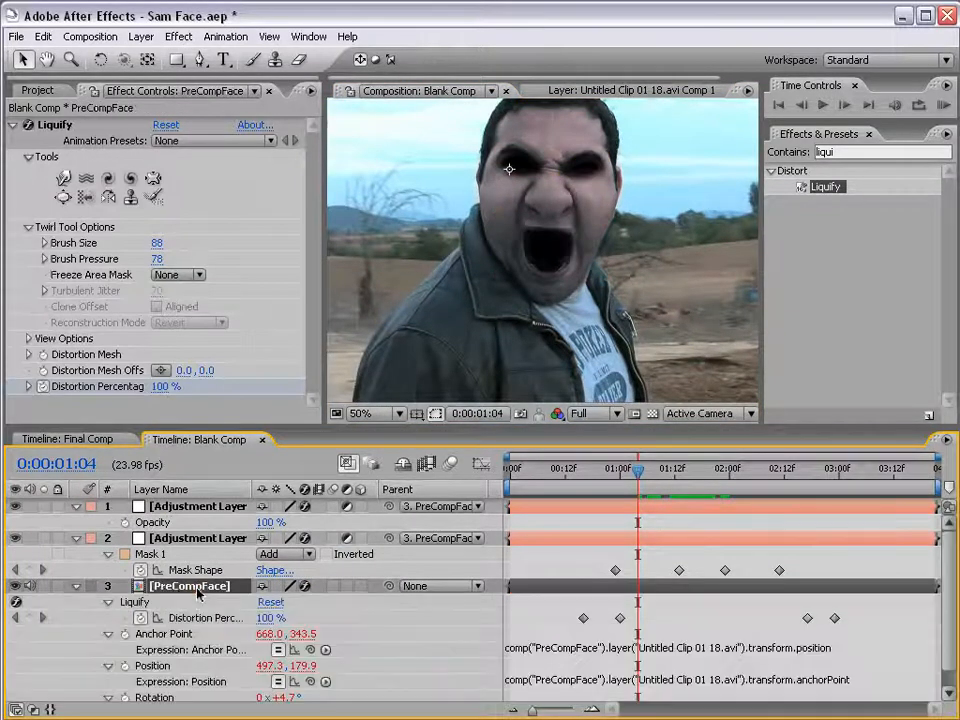
alt+click(122, 523)
mouse_move(310, 538)
mouse_down()
mouse_move(166, 636)
mouse_move(207, 641)
mouse_up()
click(531, 636)
drag(574, 470, 648, 475)
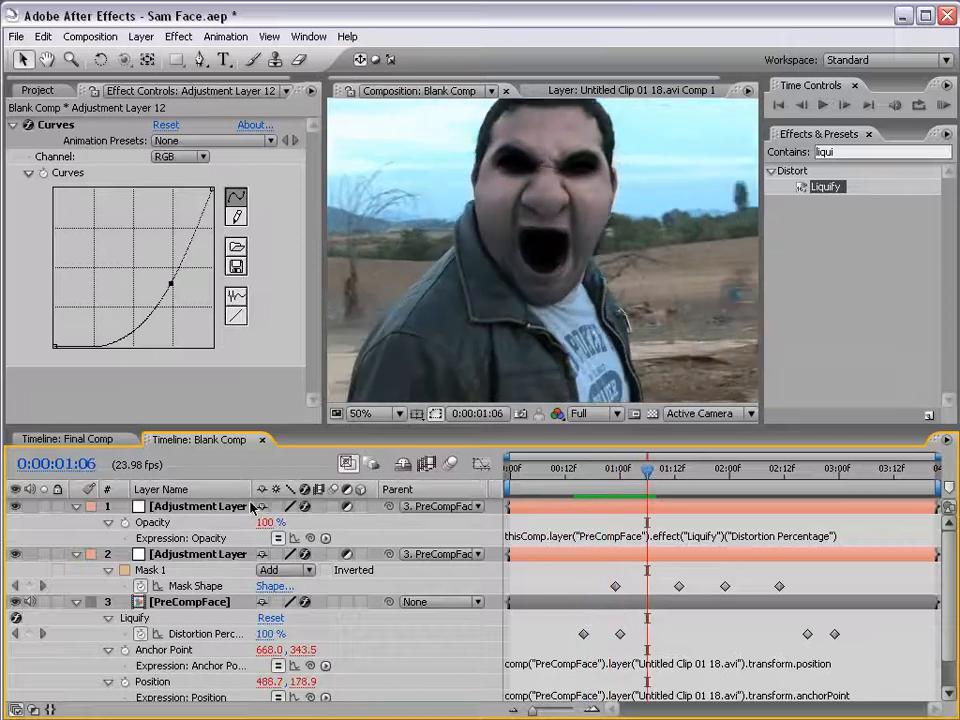
Step: Append /2 to the eye-and-mouth layer's Opacity expression and scrub through the transformation to check the softer darkening
click(628, 540)
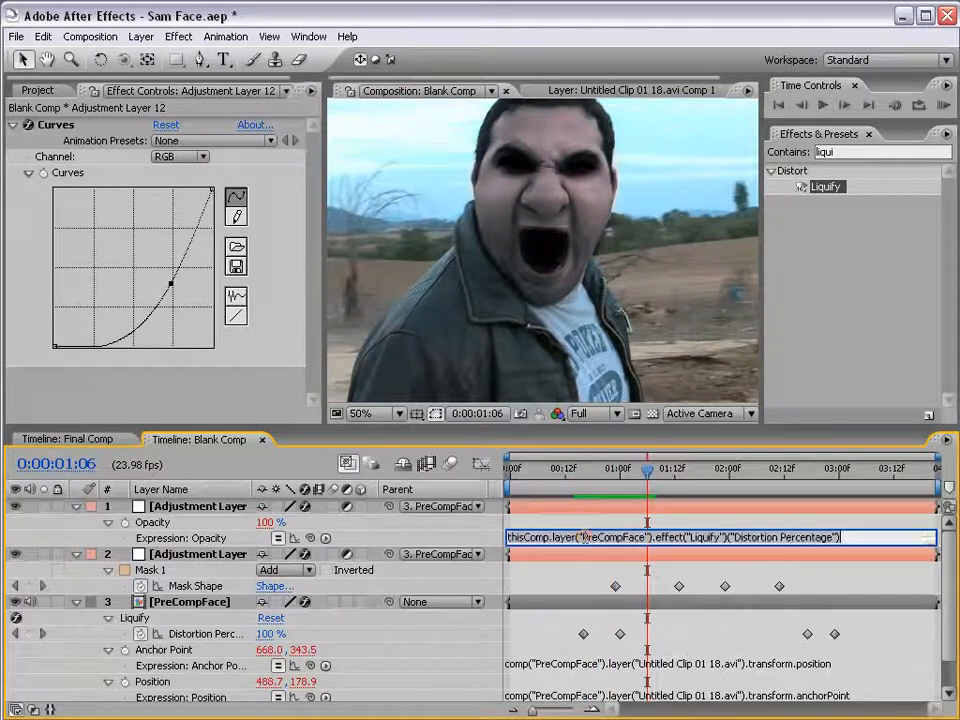
click(851, 537)
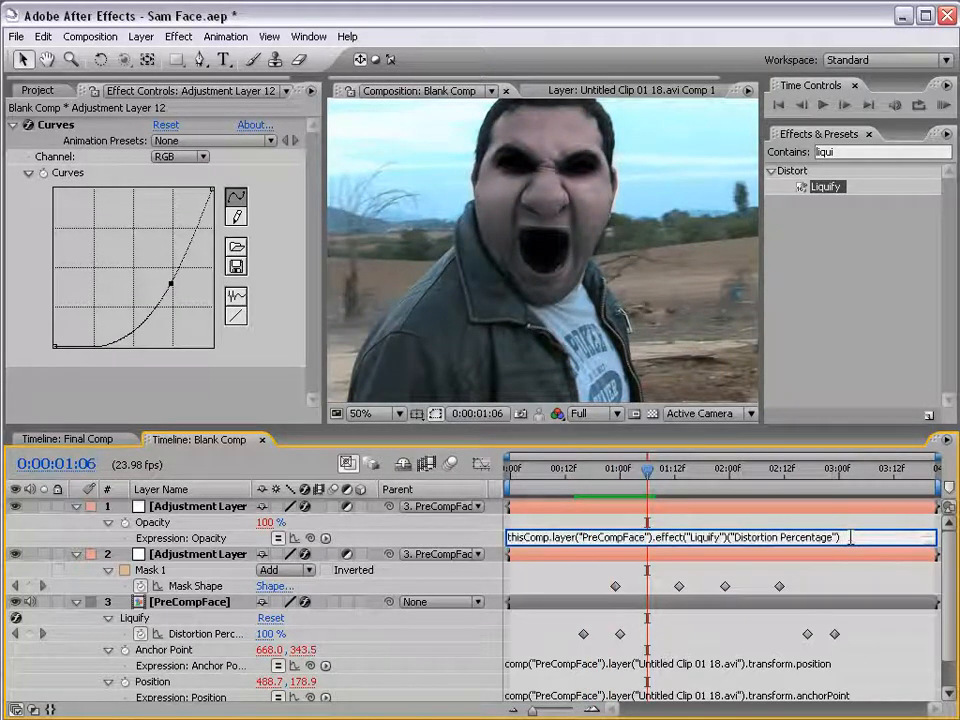
key(KP_Enter)
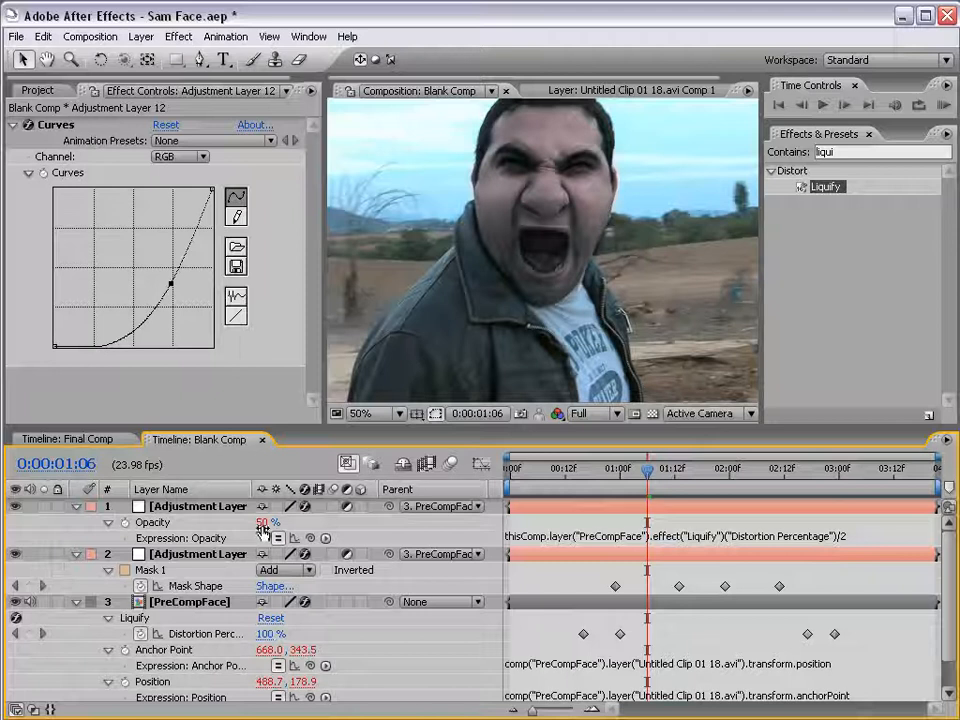
drag(610, 470, 600, 477)
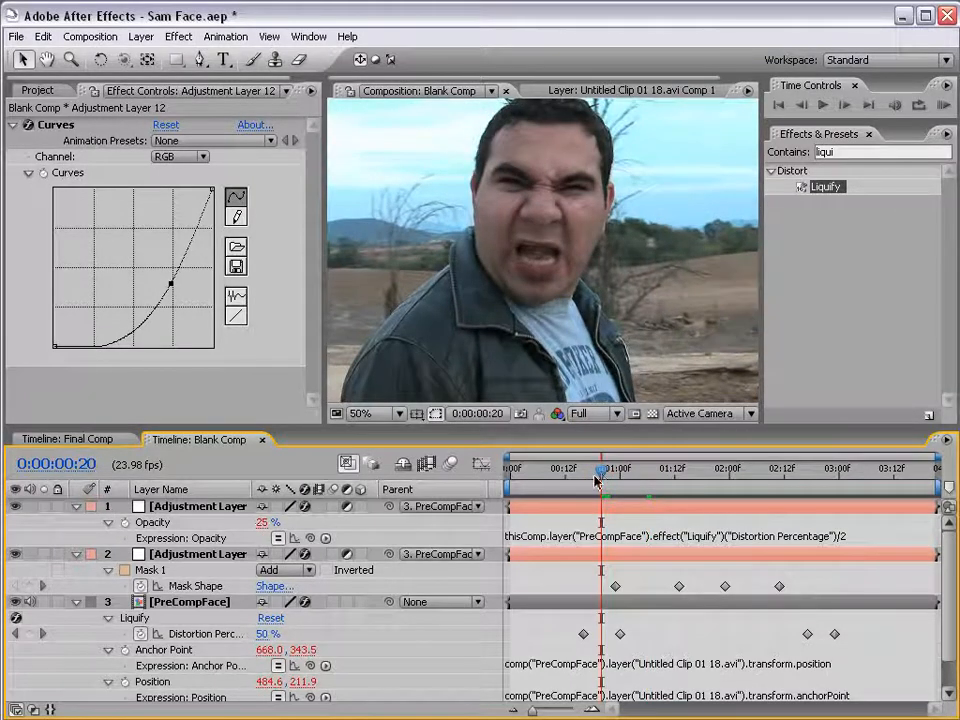
drag(600, 470, 655, 500)
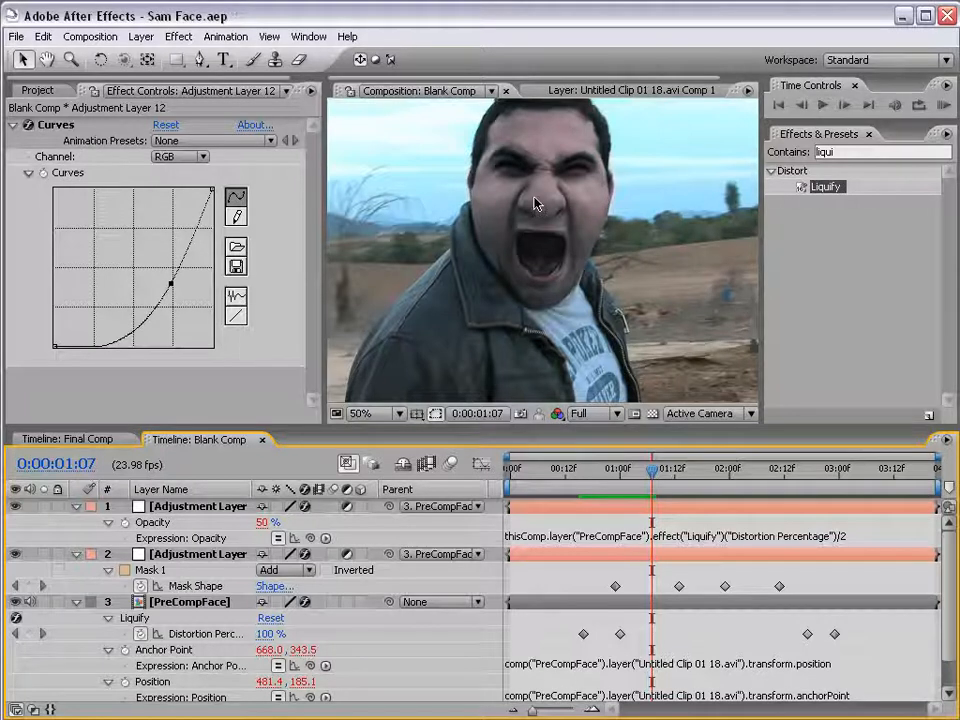
Step: Collapse the properties of all three layers, preview the face up to 0:00:02:01, and return to 0:00:01:03
key(space)
drag(557, 192, 562, 237)
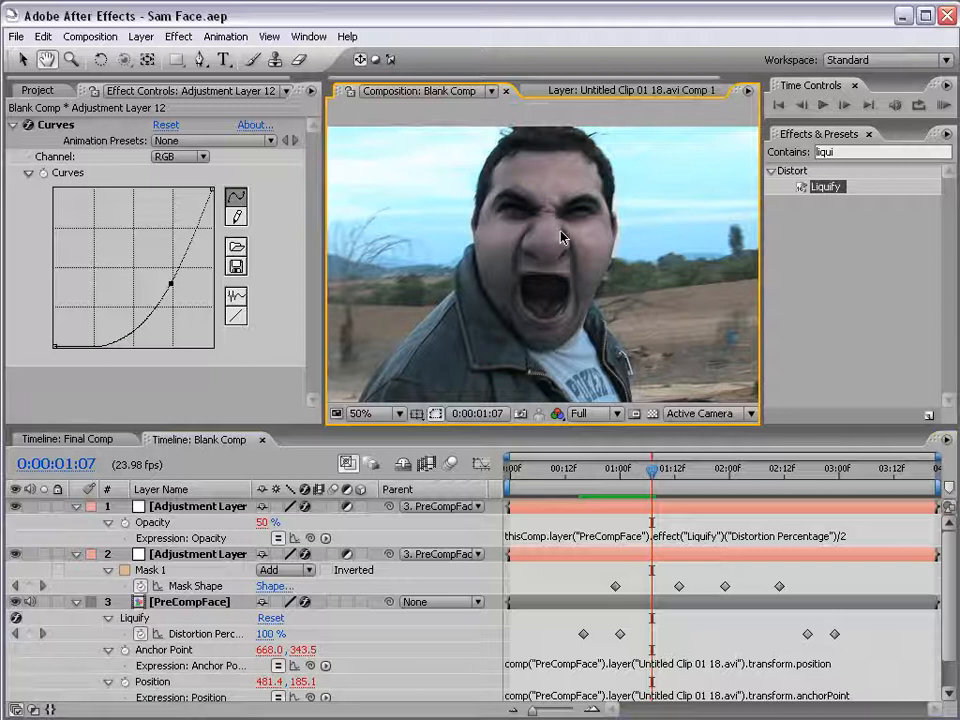
click(76, 506)
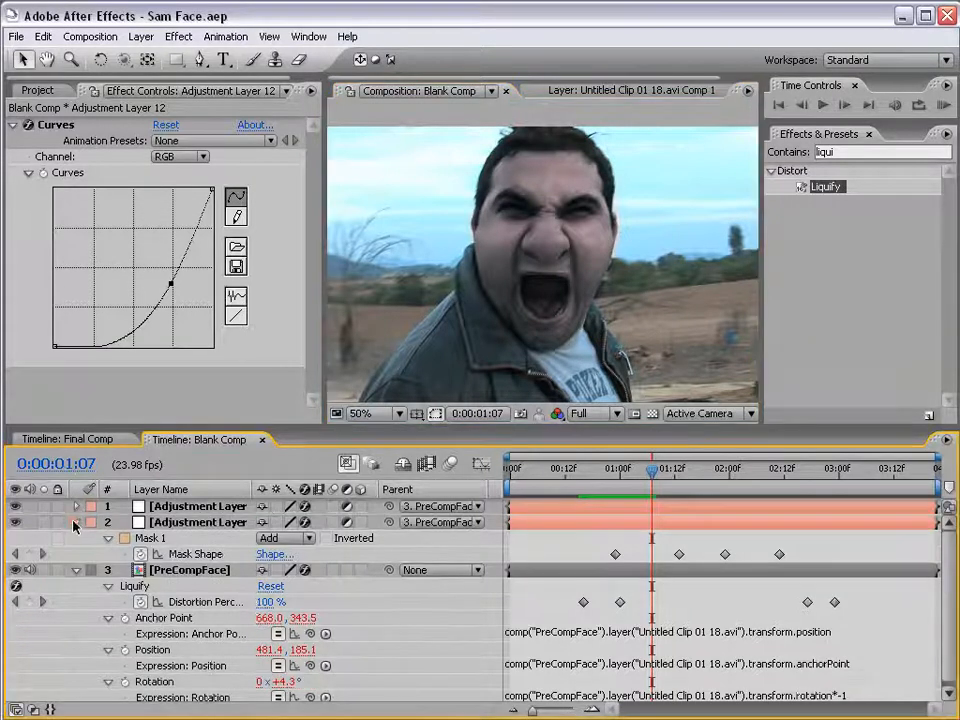
click(76, 522)
click(76, 538)
drag(652, 469, 734, 469)
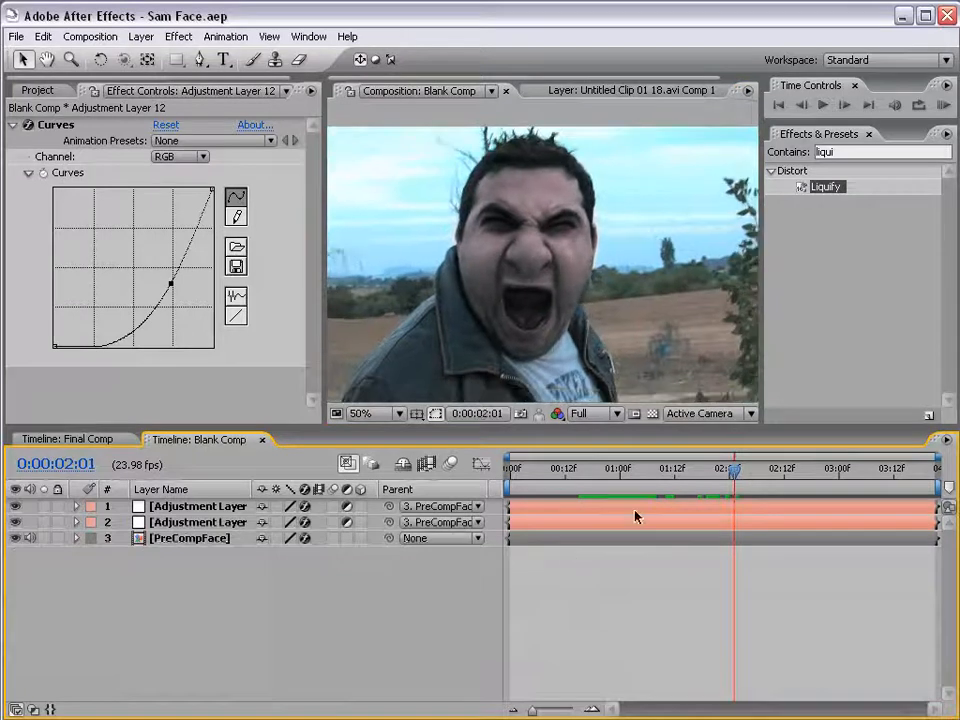
drag(660, 469, 610, 482)
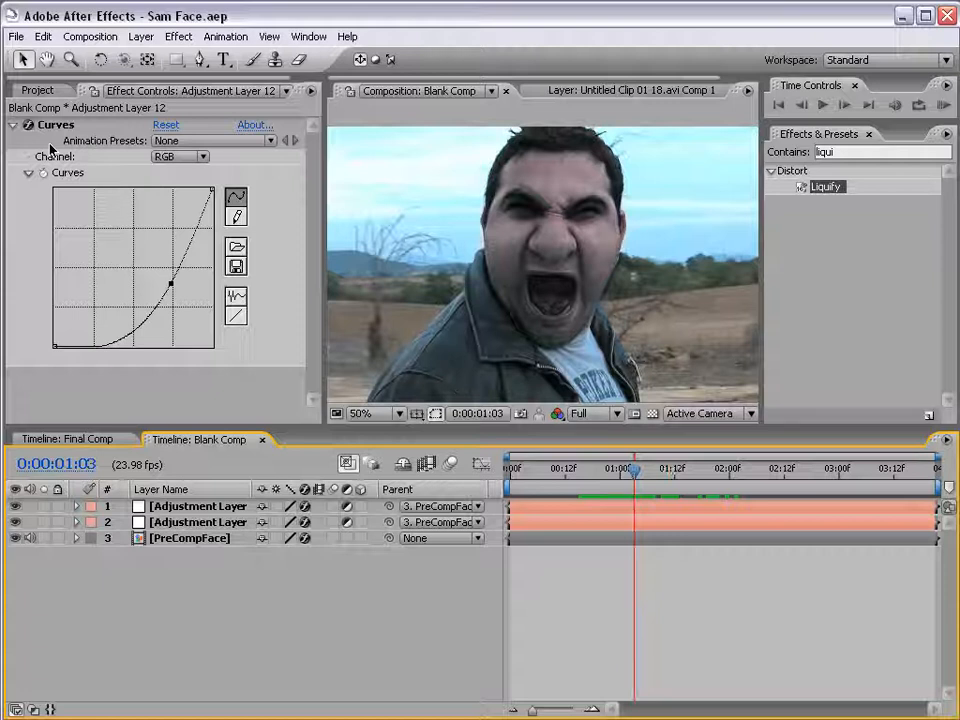
Step: In the project, expand the Riot_Gear_FX folder down to Grungy_Textures, Low, Grayscale
click(37, 90)
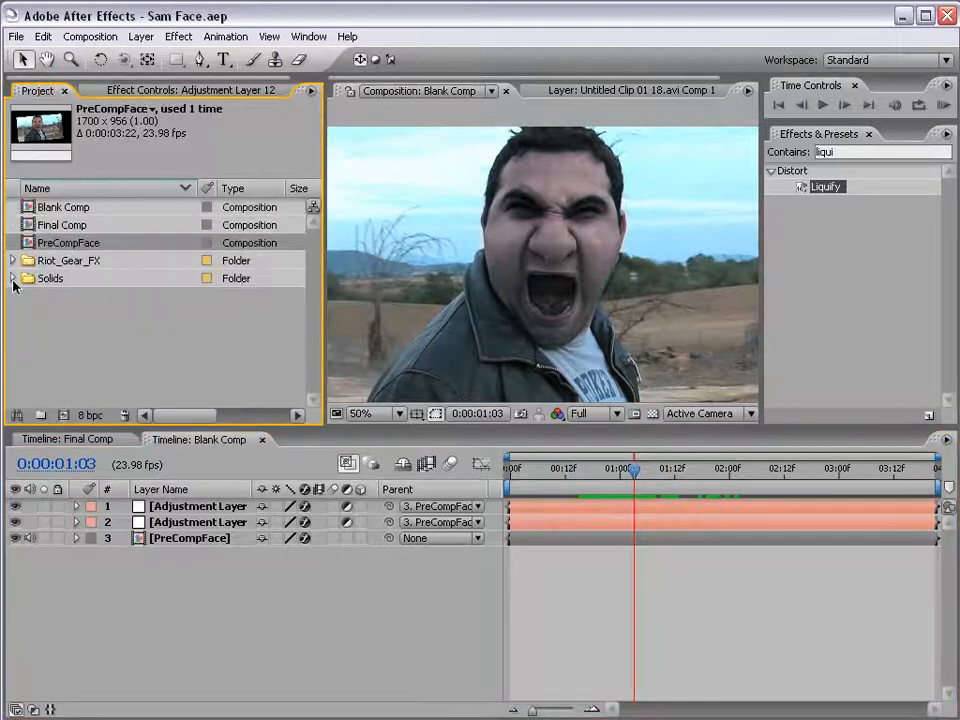
click(88, 262)
click(12, 260)
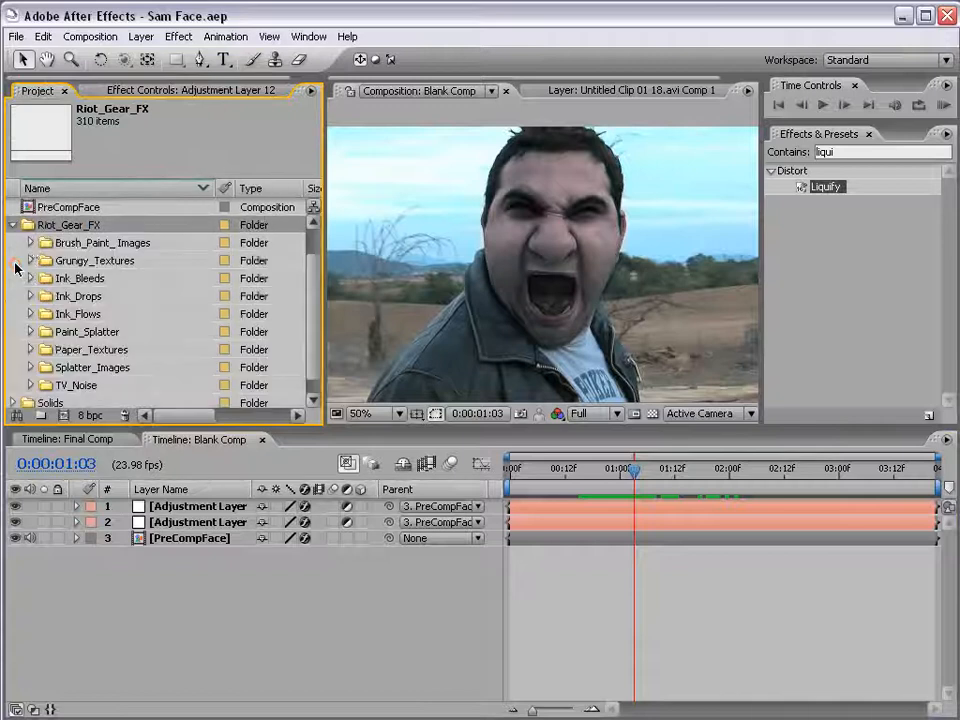
click(12, 226)
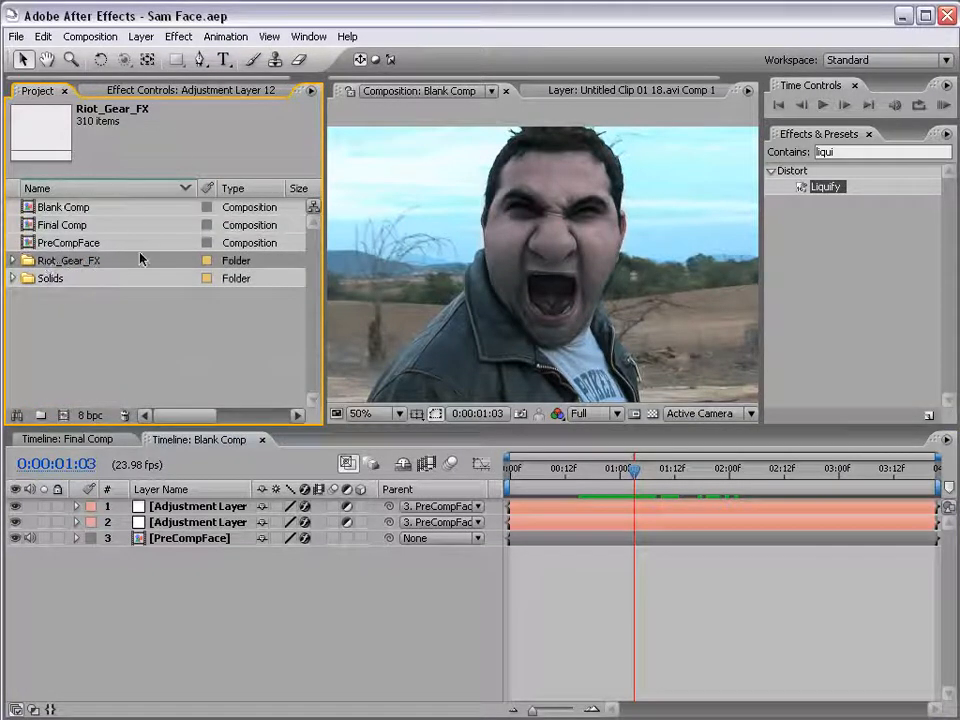
click(12, 261)
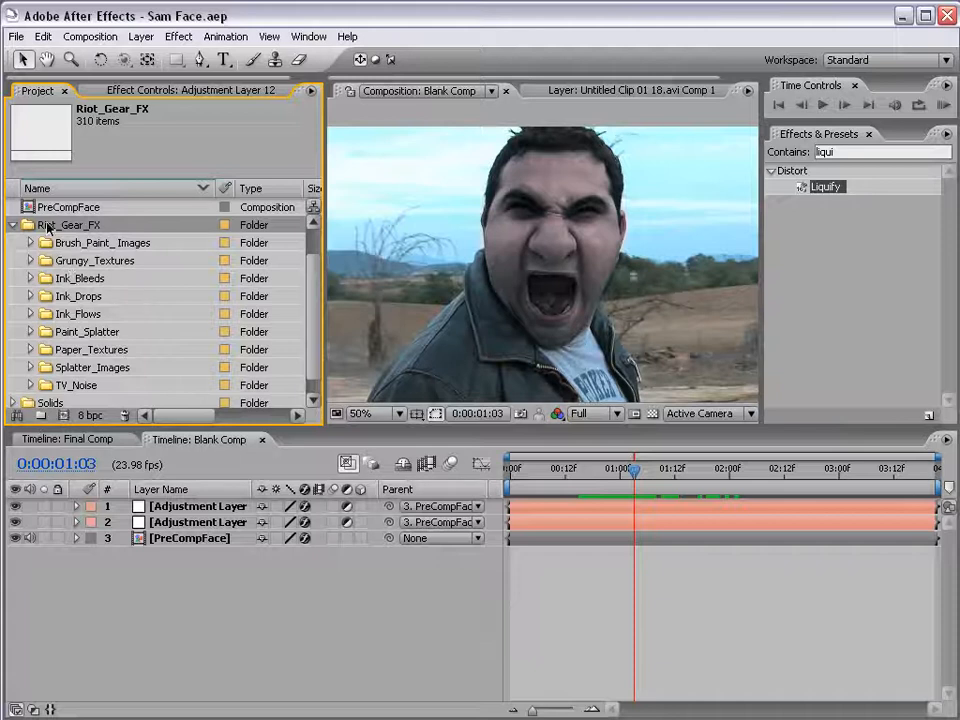
click(315, 322)
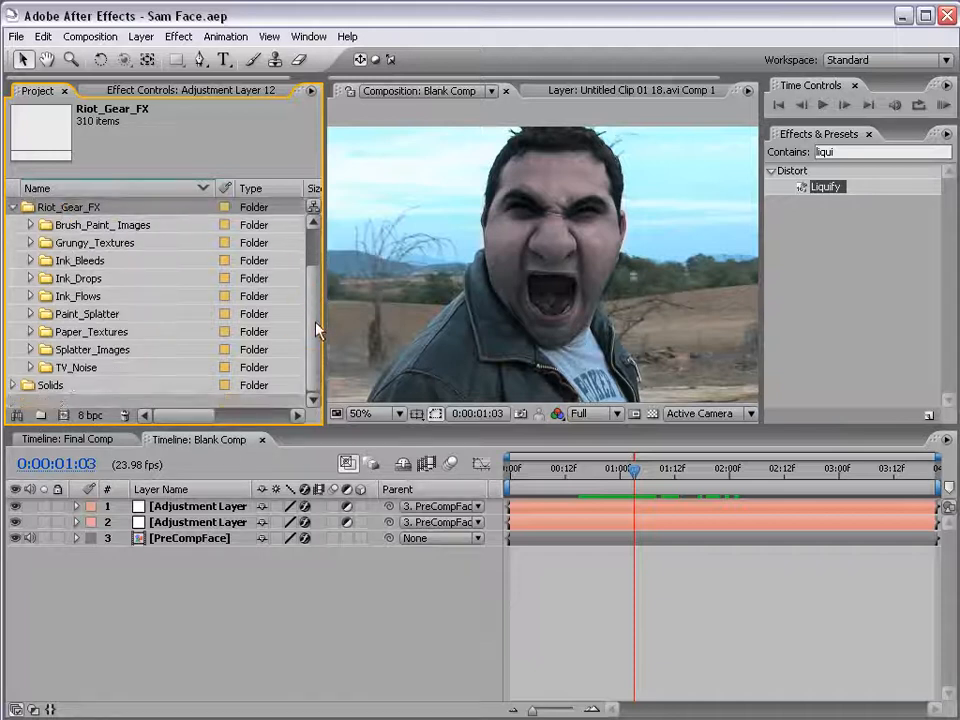
click(30, 243)
click(48, 279)
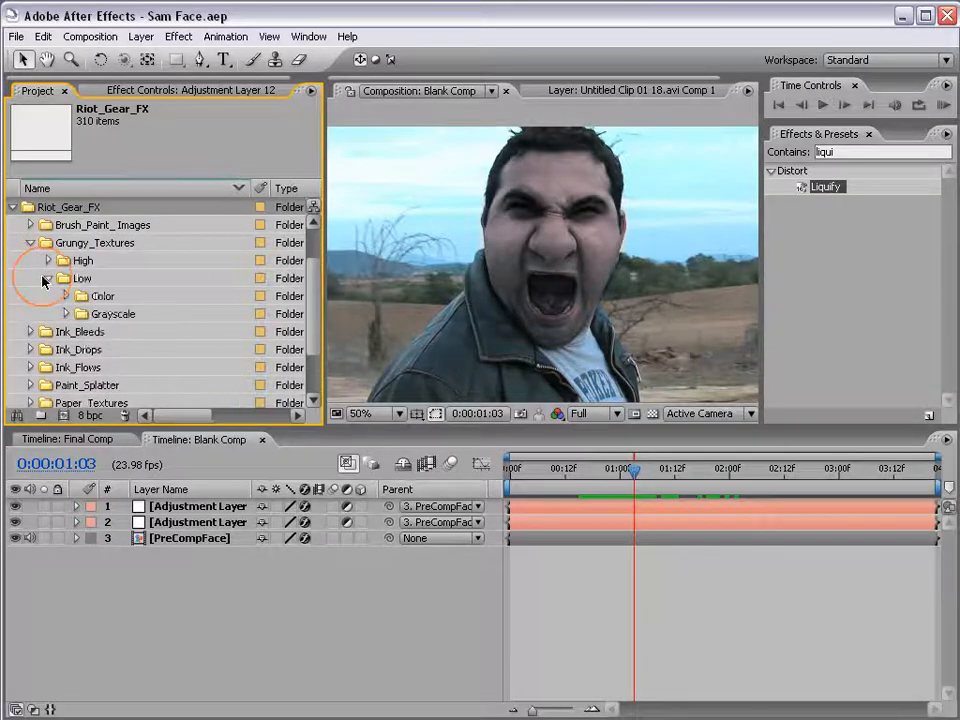
scroll(72, 278, down, 1)
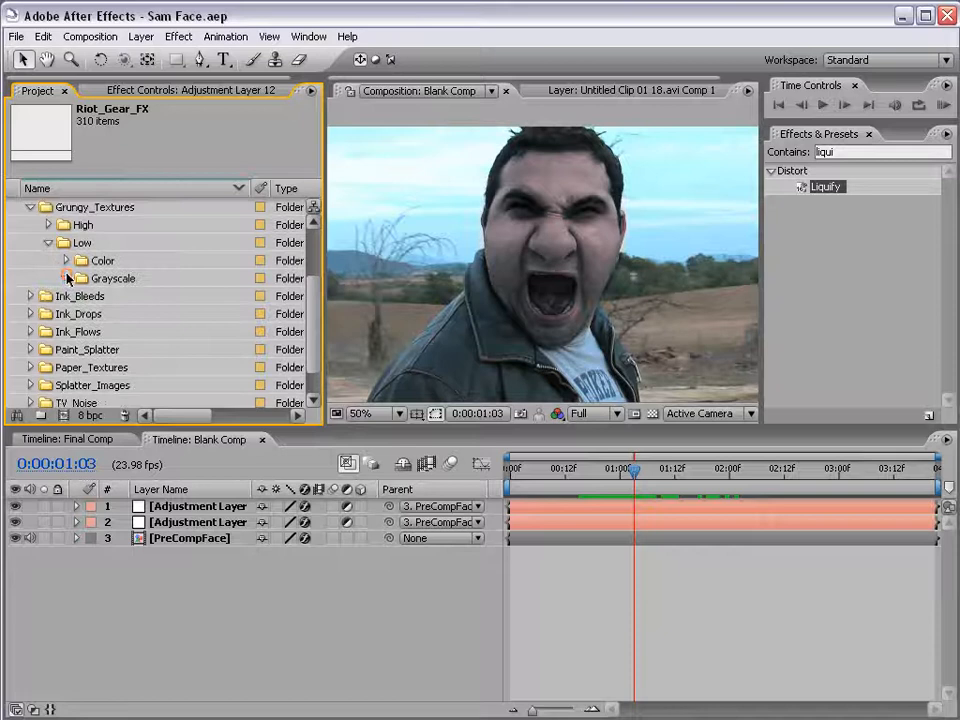
click(66, 278)
Step: Preview Grunge_gray_02.jpg at full panel size and add it to Blank Comp as the uppermost layer
click(153, 245)
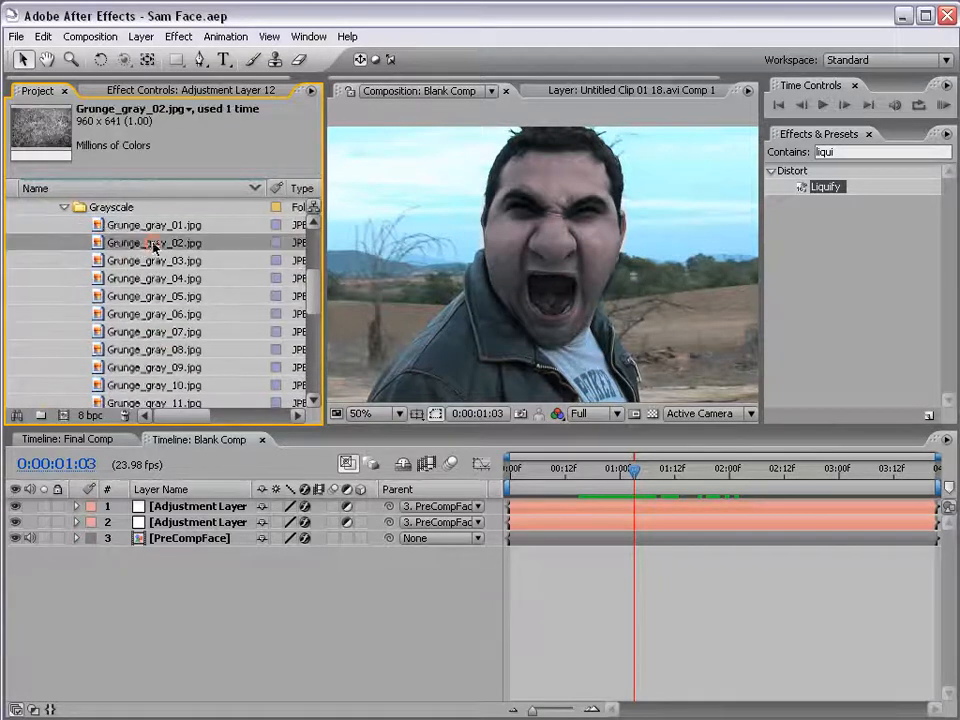
double_click(131, 244)
key(grave)
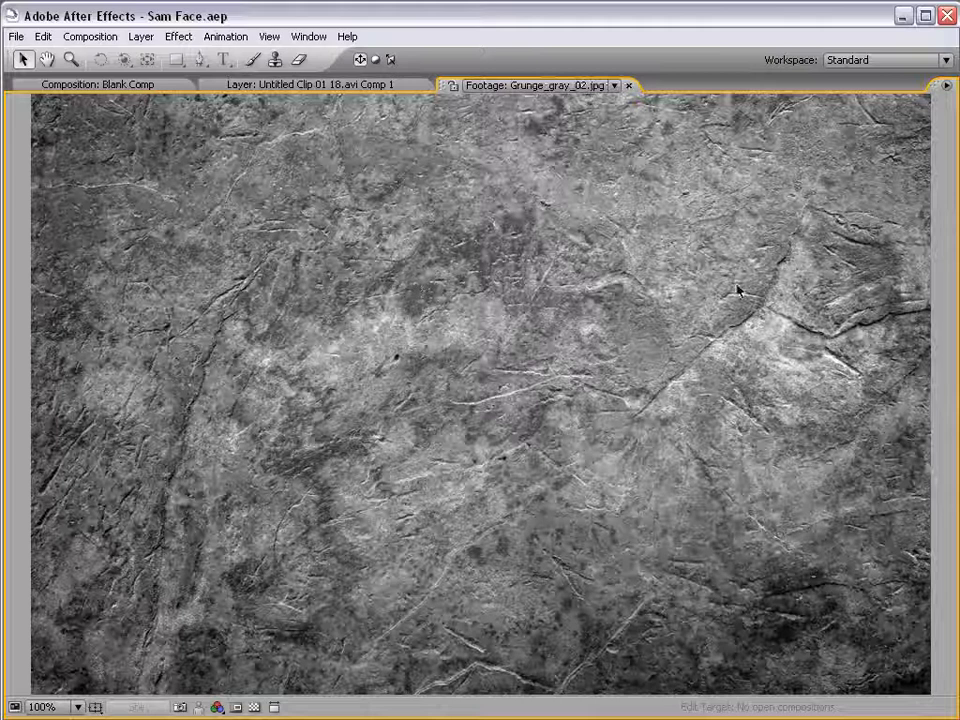
key(grave)
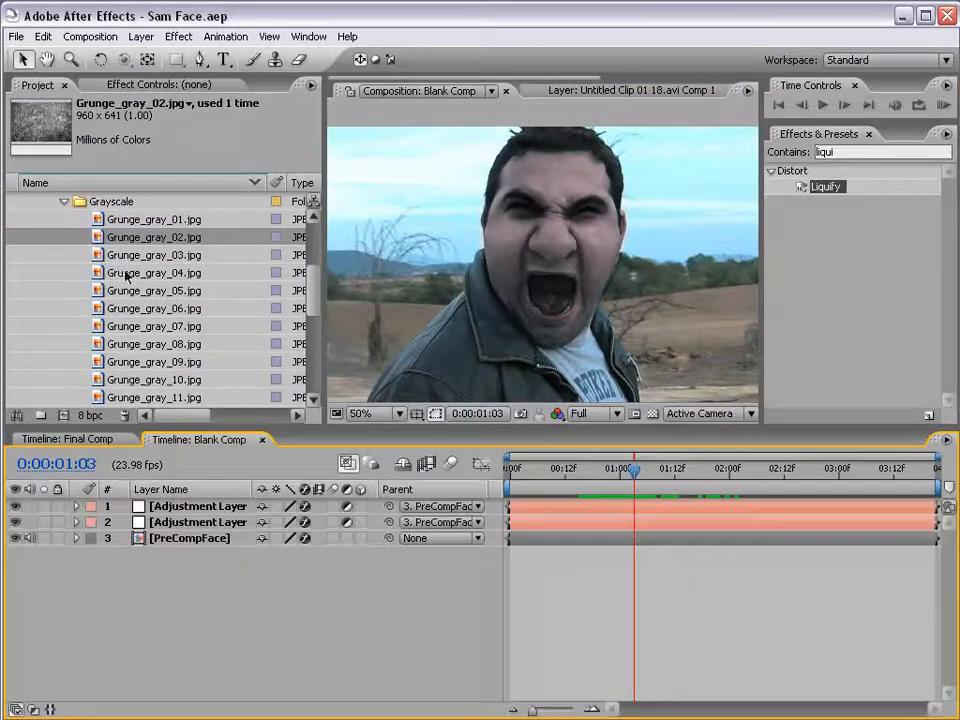
drag(150, 237, 573, 268)
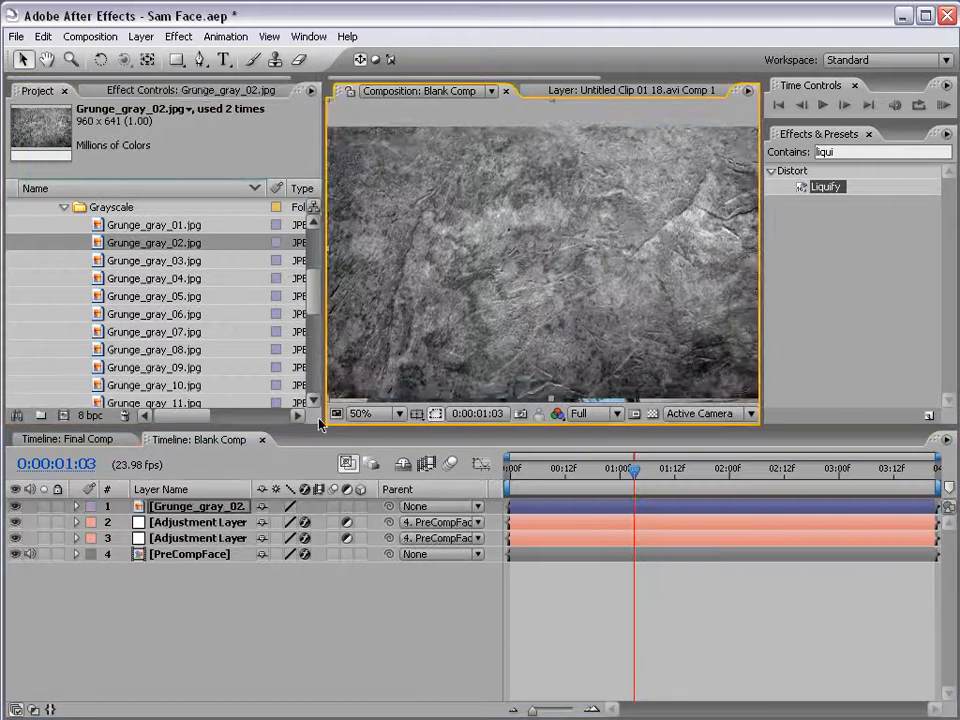
Step: Set the grunge texture layer's Opacity to 55% and its blending mode to Overlay
key(t)
drag(258, 527, 213, 527)
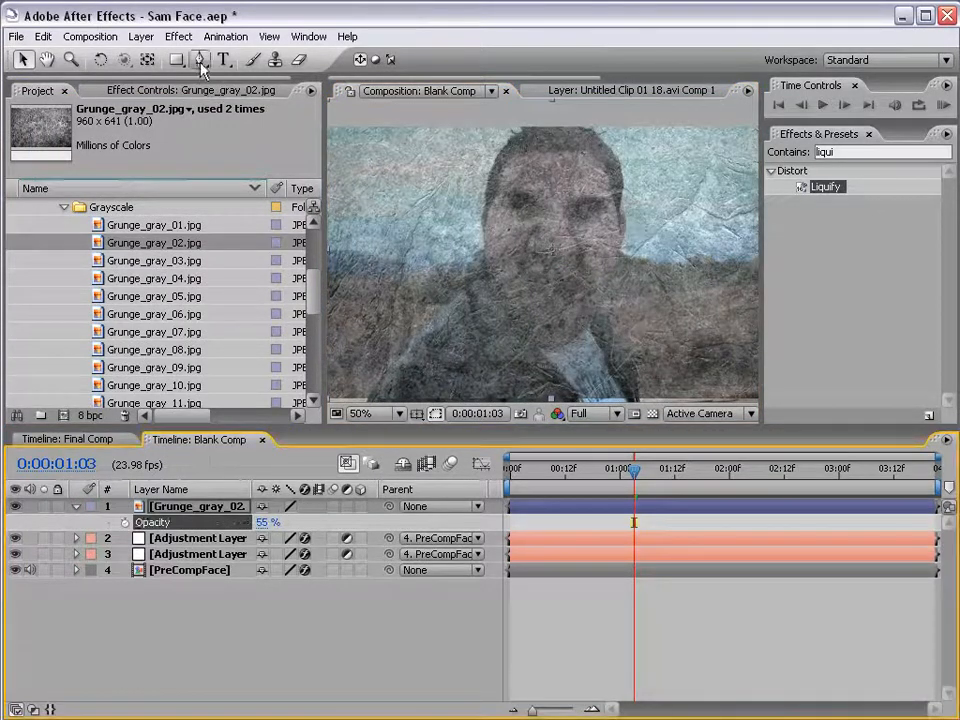
key(F4)
key(F4)
key(F4)
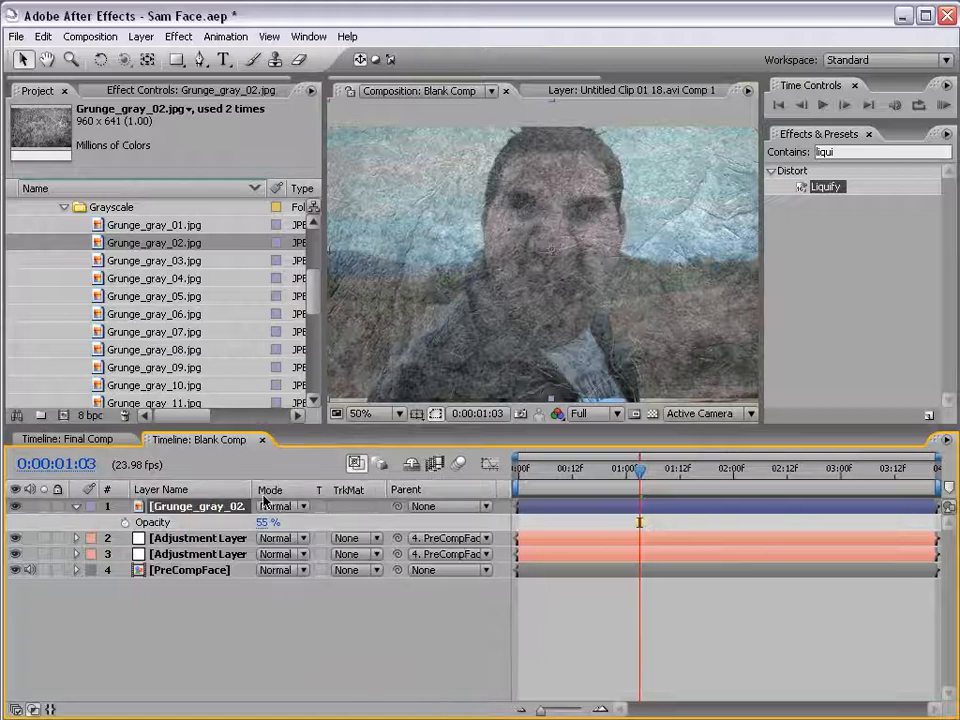
click(291, 509)
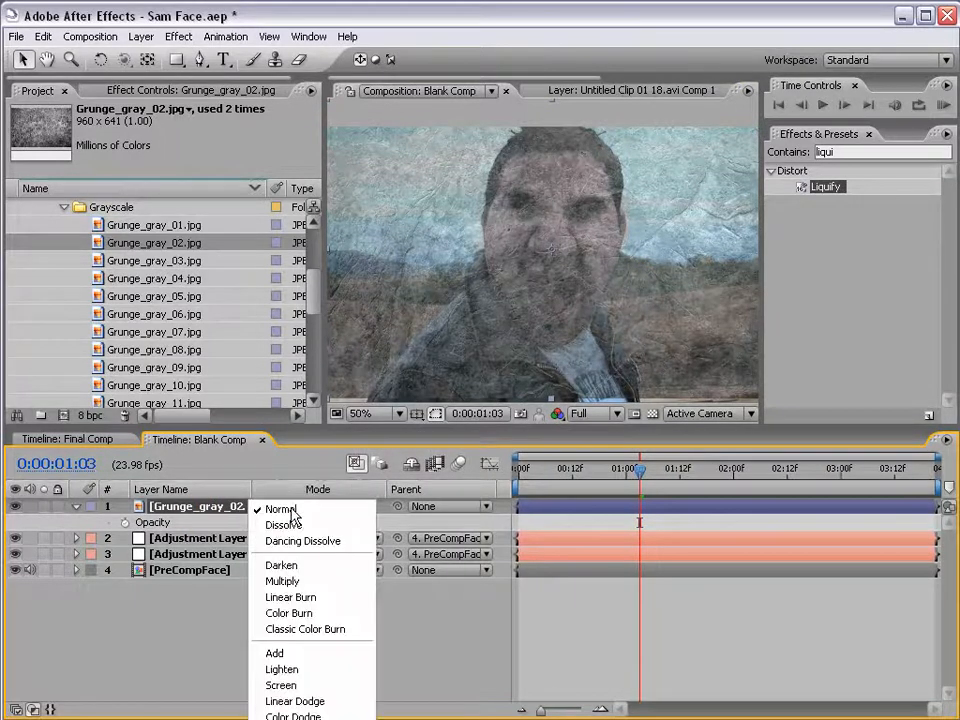
click(394, 428)
drag(394, 428, 394, 463)
click(275, 343)
click(283, 595)
Step: Rotate the grunge texture and reposition it so its cracks fall across the face, checking the fit in an enlarged view
scroll(470, 165, up, 2)
drag(590, 253, 585, 288)
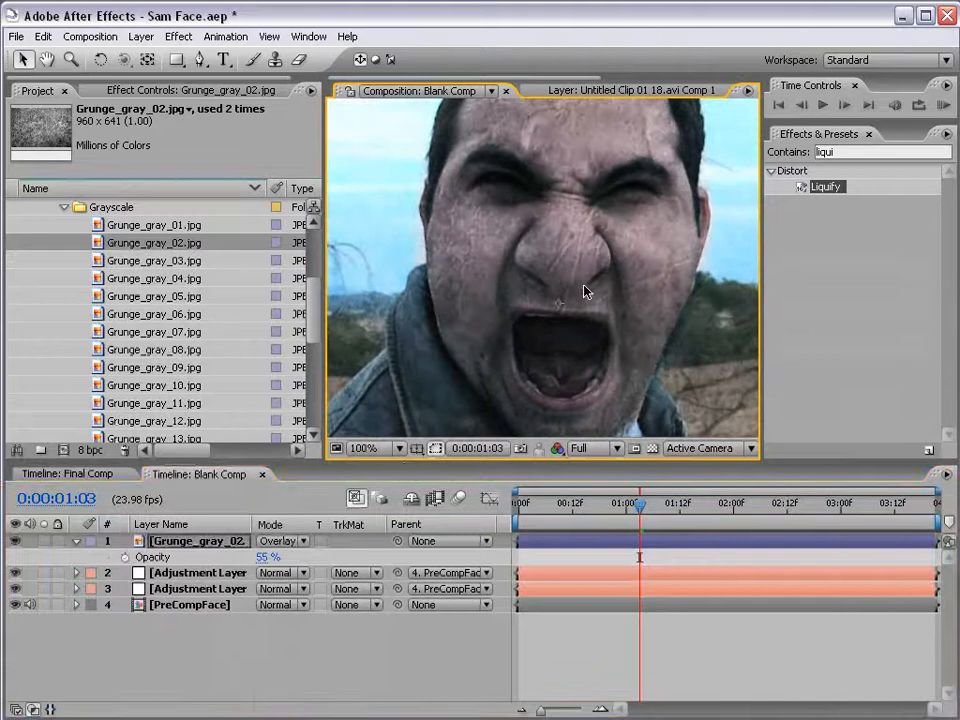
key(w)
drag(547, 367, 540, 304)
key(v)
drag(550, 304, 594, 322)
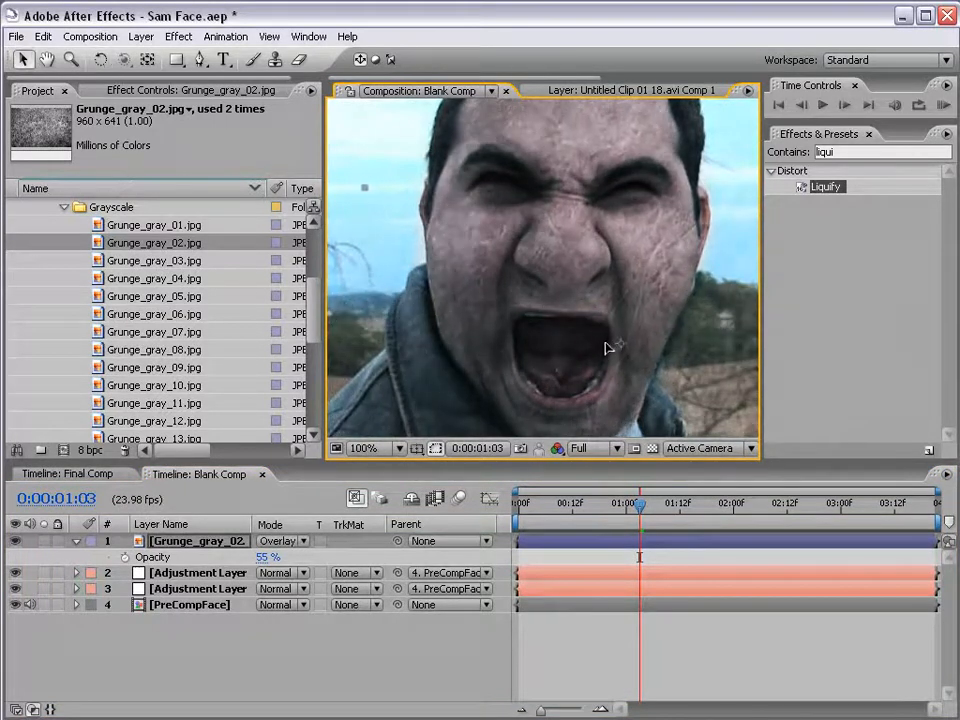
key(comma)
key(grave)
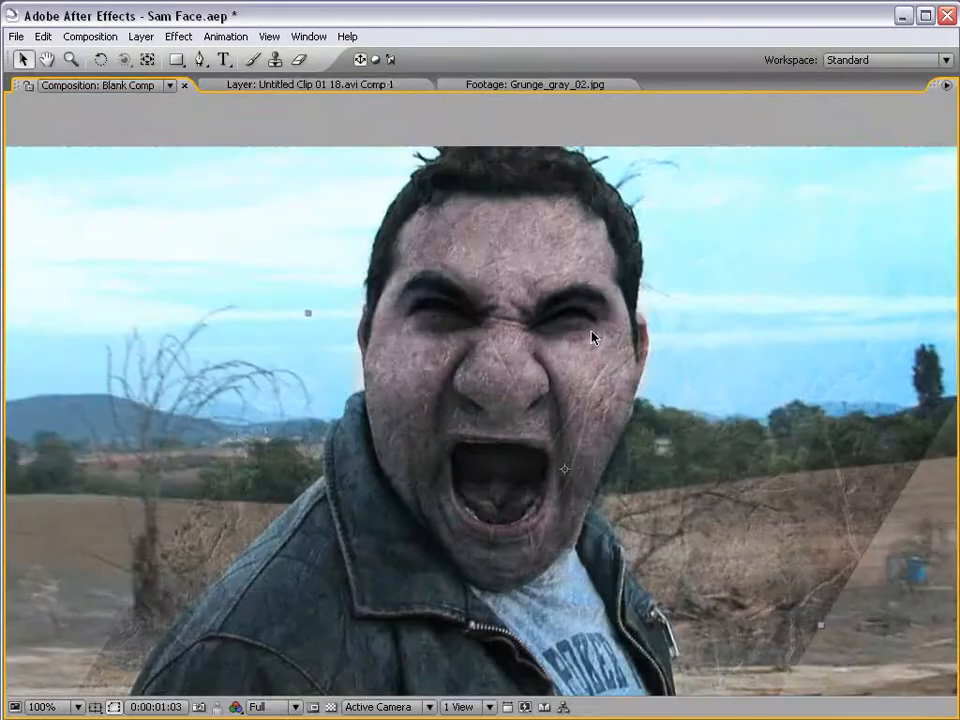
key(grave)
drag(541, 255, 593, 300)
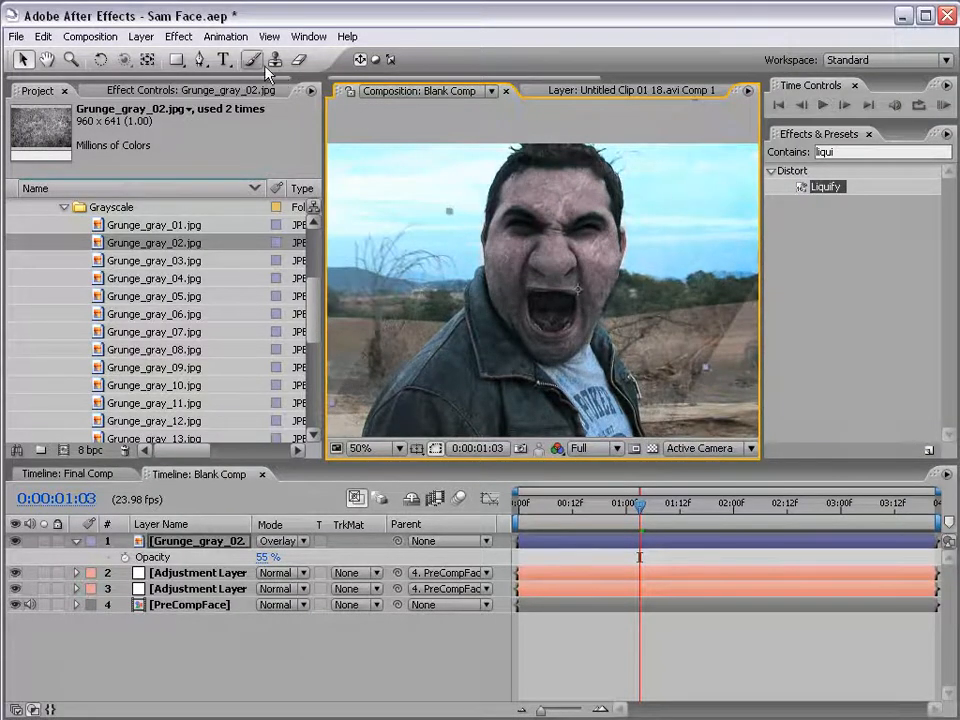
Step: Draw a closed Pen mask on the grunge texture layer around the face, from the hairline down to the chin
click(200, 60)
key(grave)
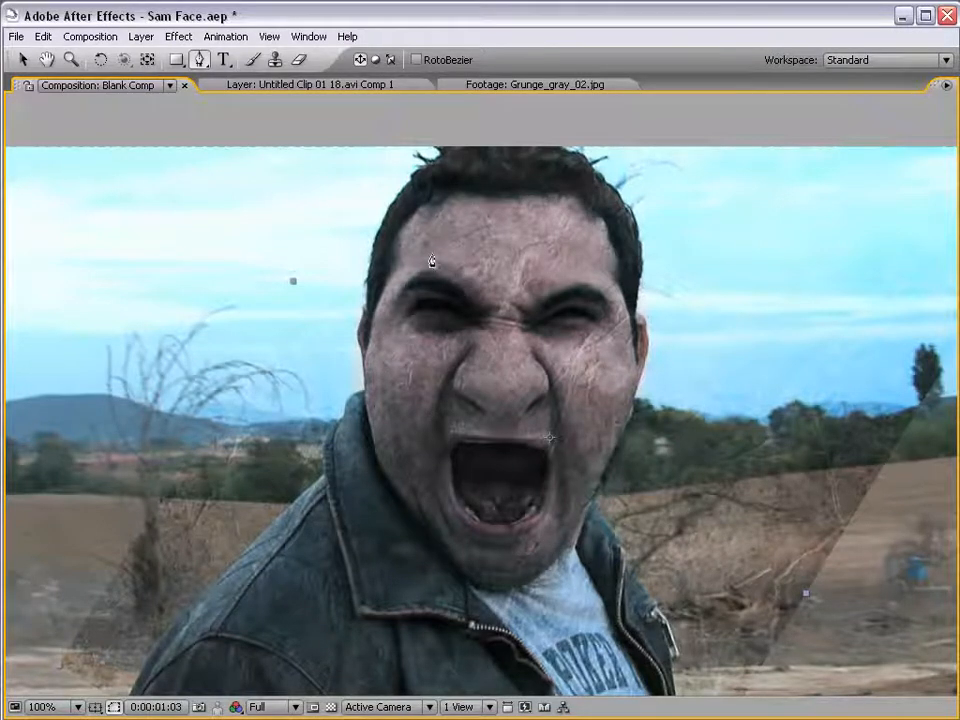
click(369, 321)
drag(373, 458, 383, 485)
drag(460, 571, 541, 571)
click(614, 446)
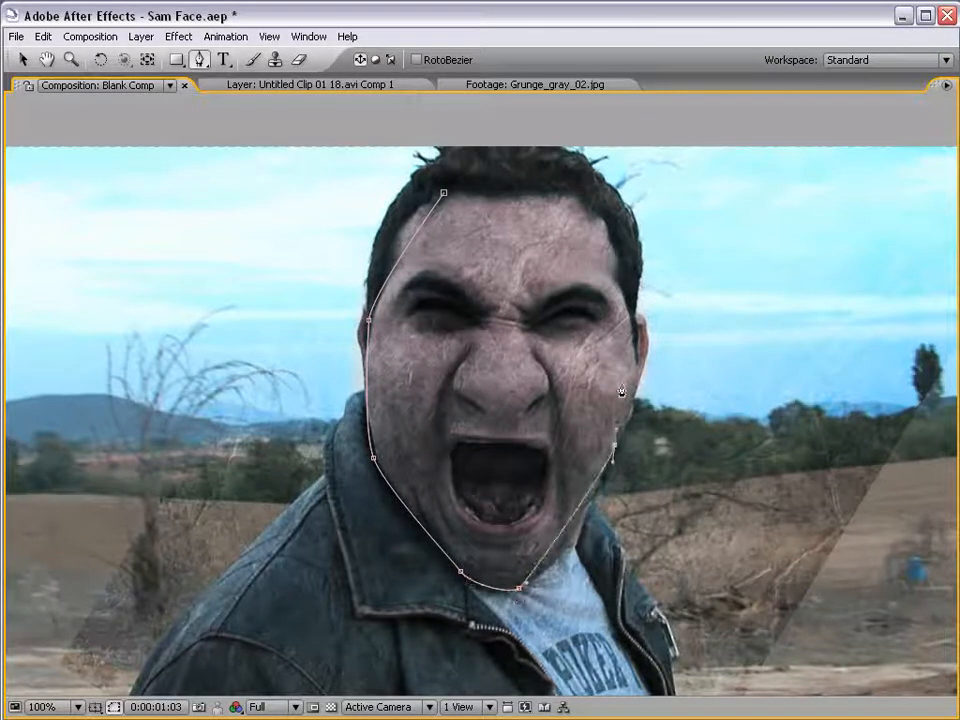
key(ctrl+z)
drag(594, 490, 610, 430)
drag(629, 316, 608, 216)
drag(581, 192, 533, 191)
click(443, 194)
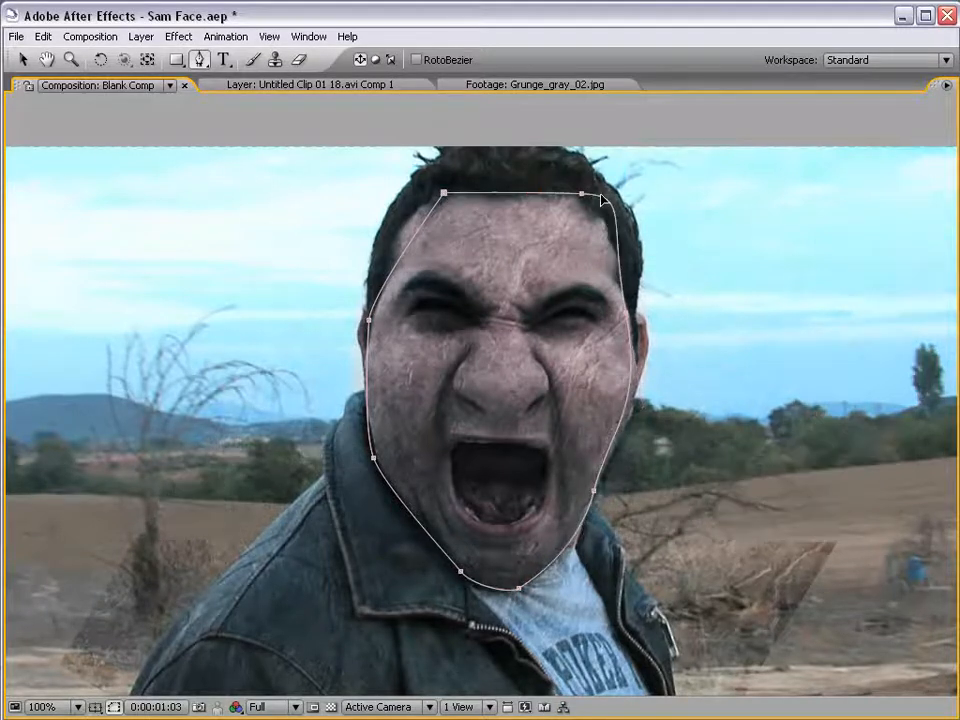
click(24, 60)
Step: Draw a second closed Pen mask on the grunge texture layer around both eyes and the nose
click(200, 60)
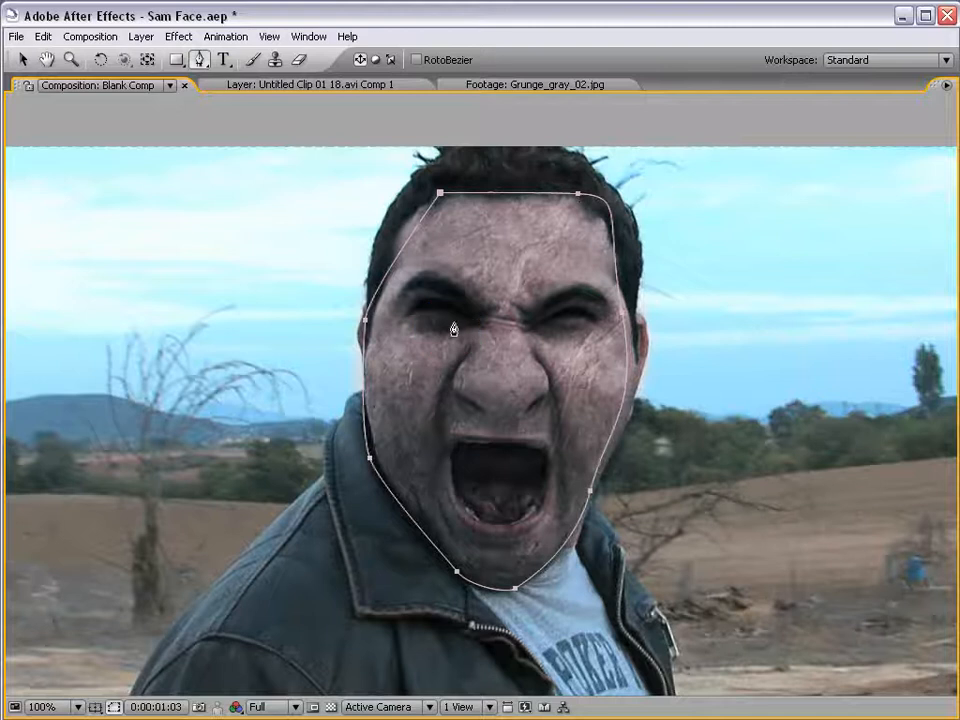
click(492, 311)
click(429, 276)
click(407, 311)
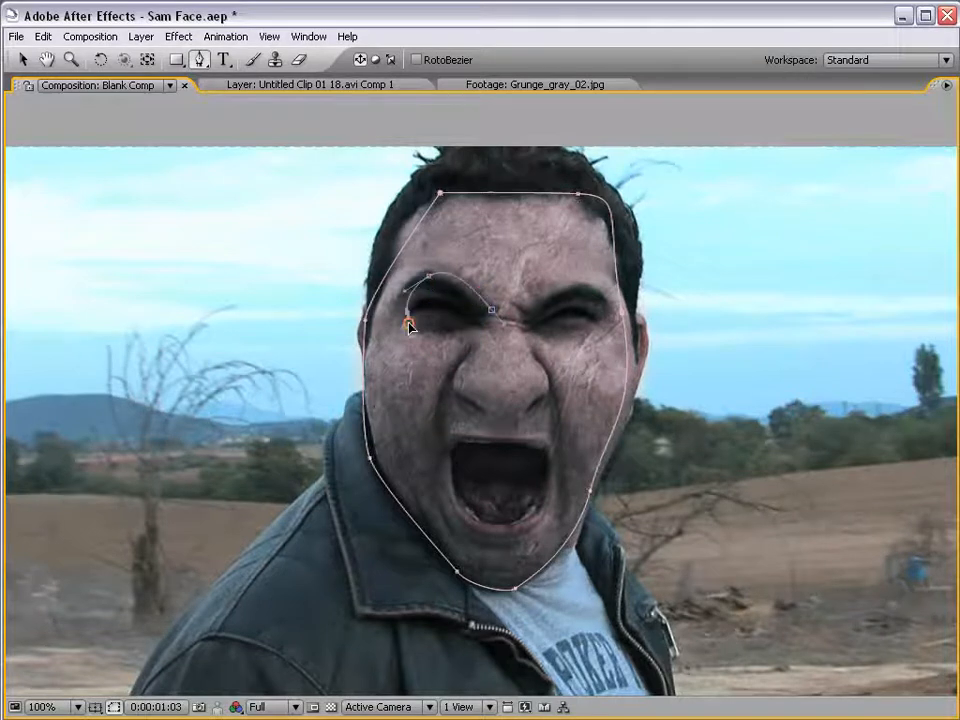
click(462, 333)
drag(465, 357, 455, 399)
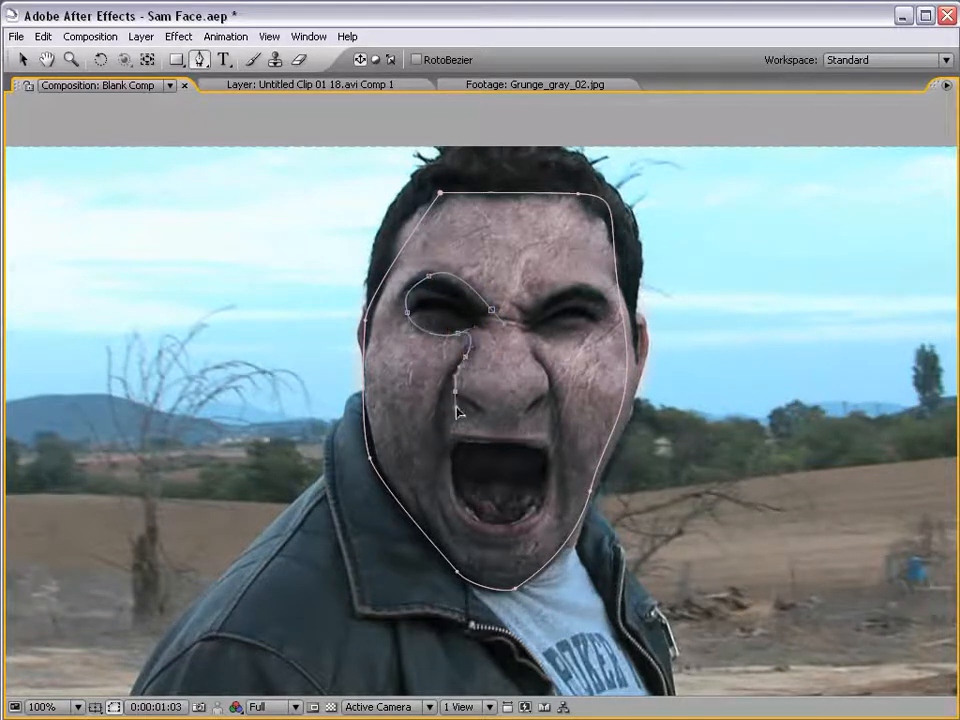
click(524, 415)
click(549, 377)
click(530, 330)
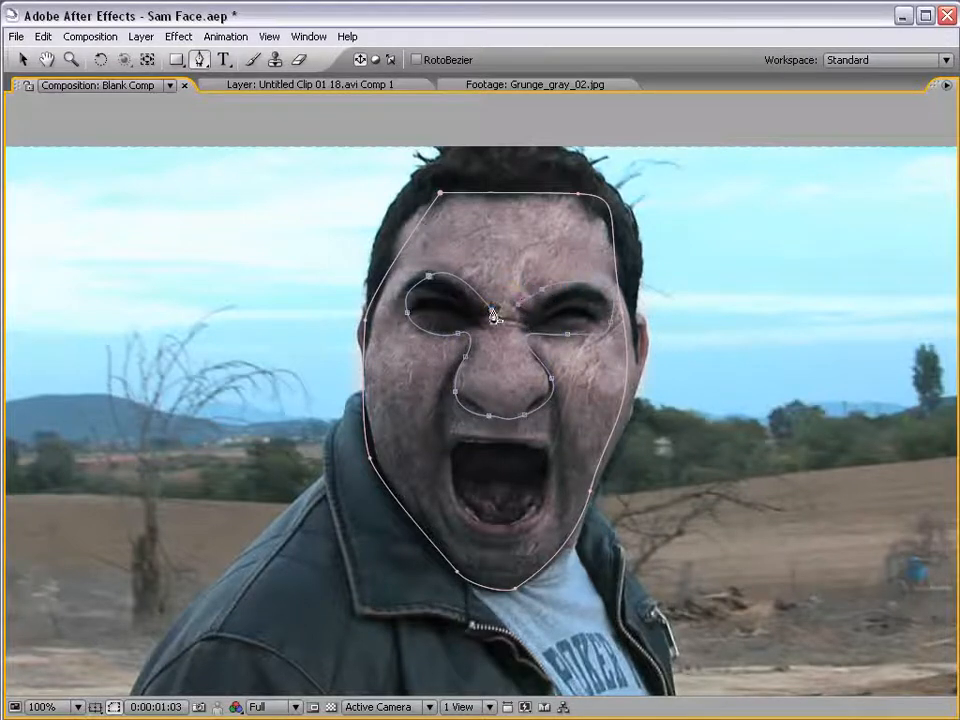
Step: Draw a third closed Pen mask on the grunge texture layer around the open mouth
click(462, 439)
click(450, 469)
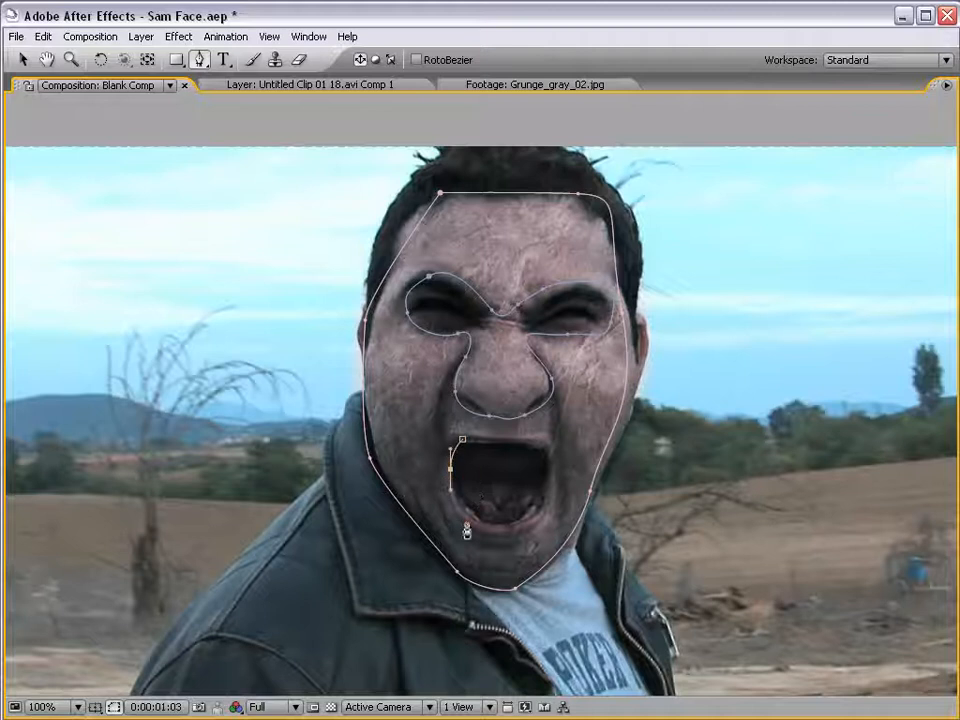
drag(466, 524, 482, 530)
click(549, 440)
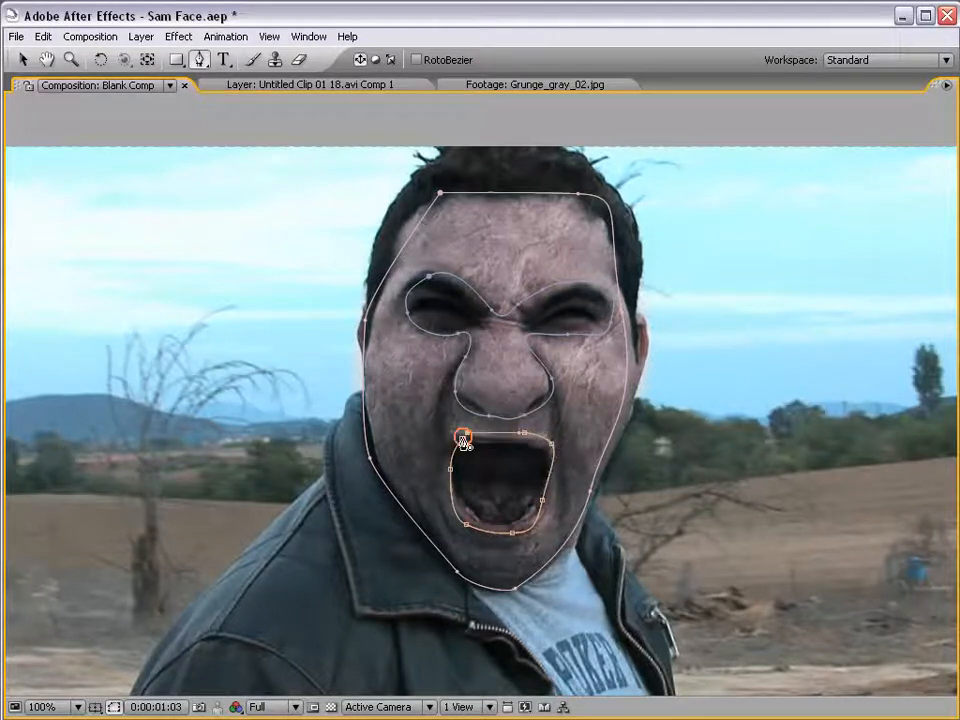
Step: Set Mask 2 and Mask 3 of the grunge texture layer to Subtract so the eyes, nose and mouth are cut out
key(grave)
click(193, 541)
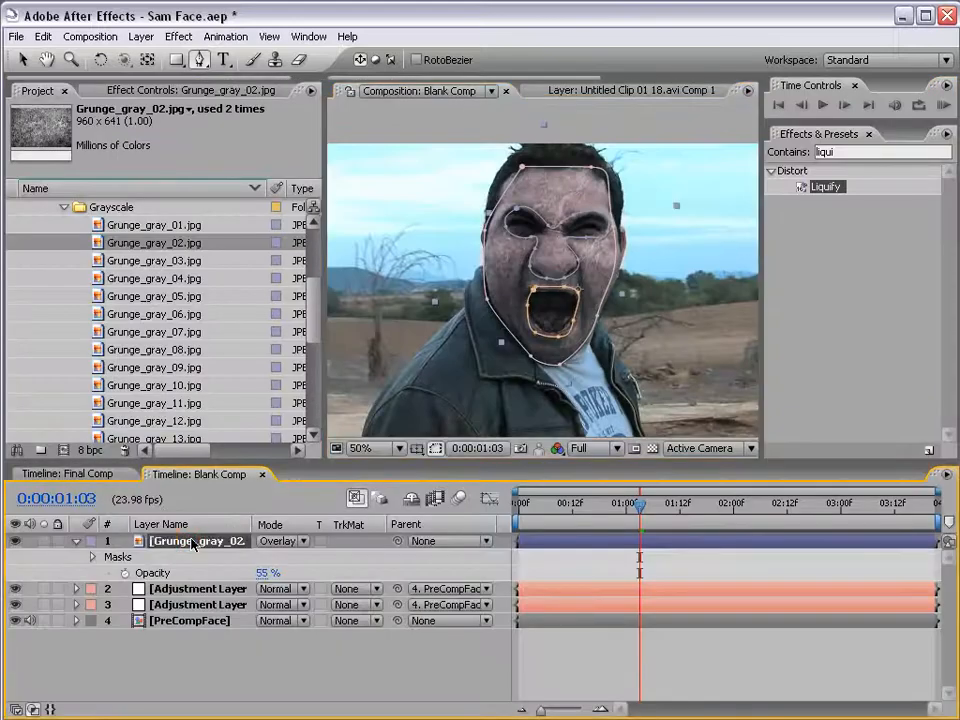
key(m)
key(m)
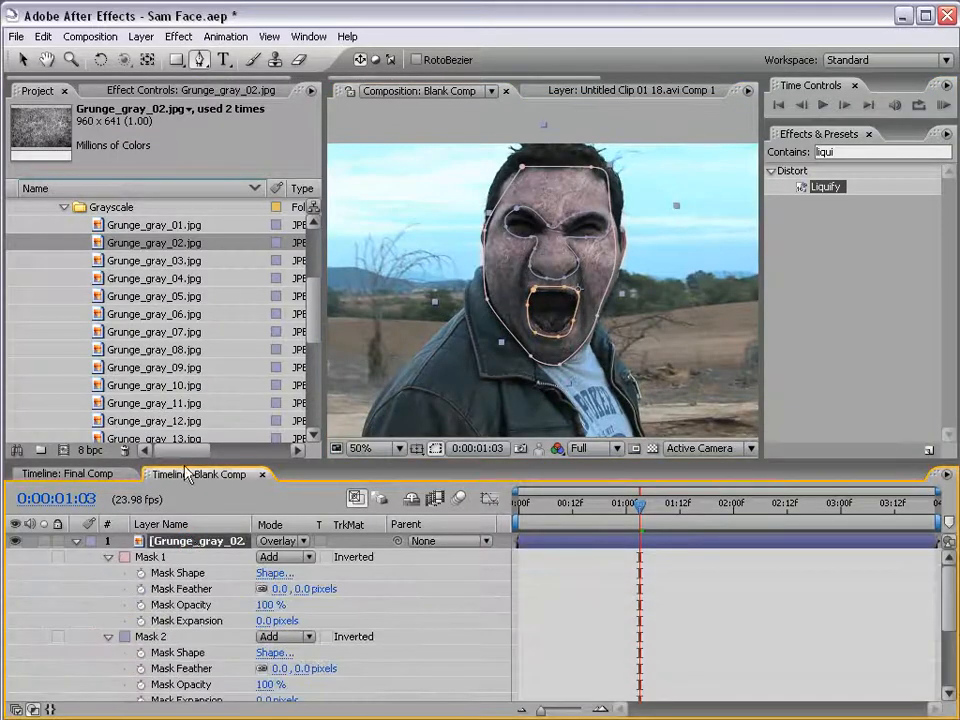
drag(189, 466, 185, 374)
scroll(205, 617, down, 1)
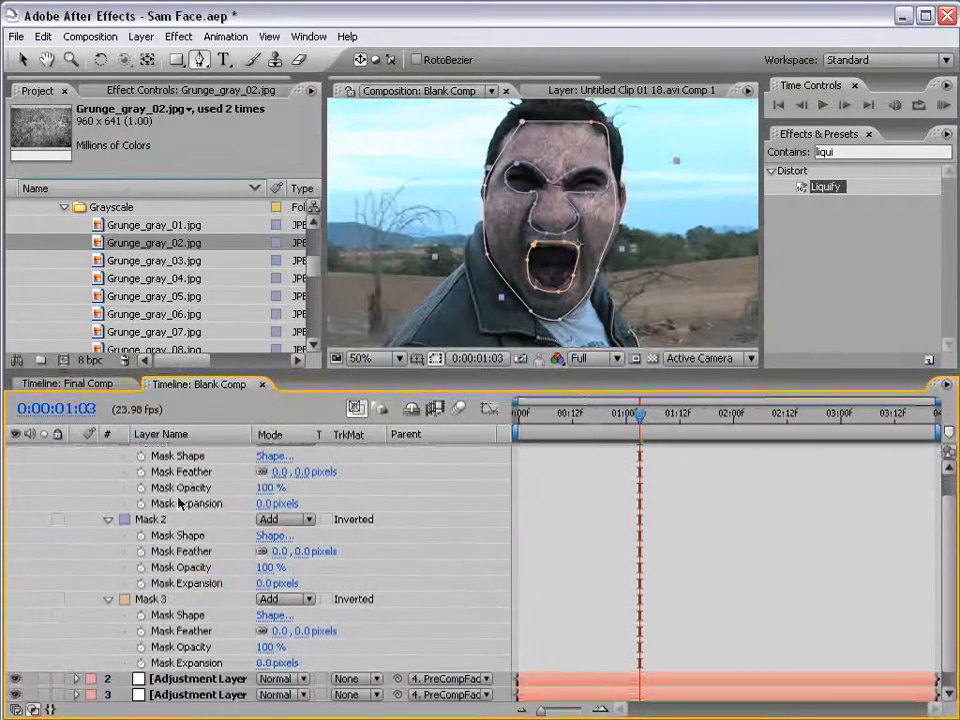
click(150, 519)
click(283, 519)
click(290, 534)
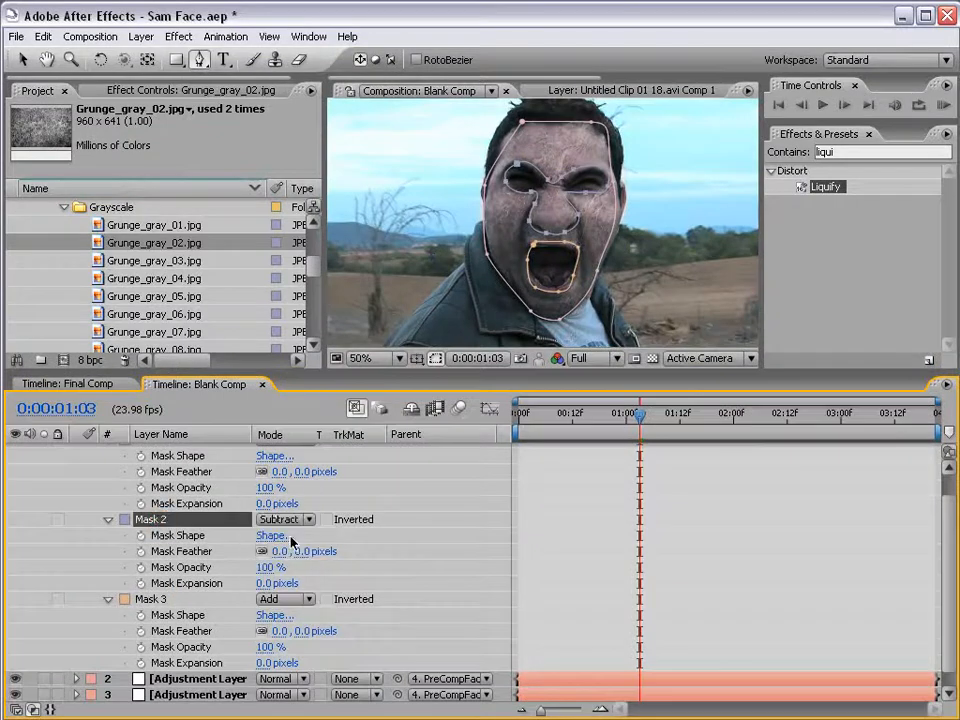
click(283, 599)
click(284, 614)
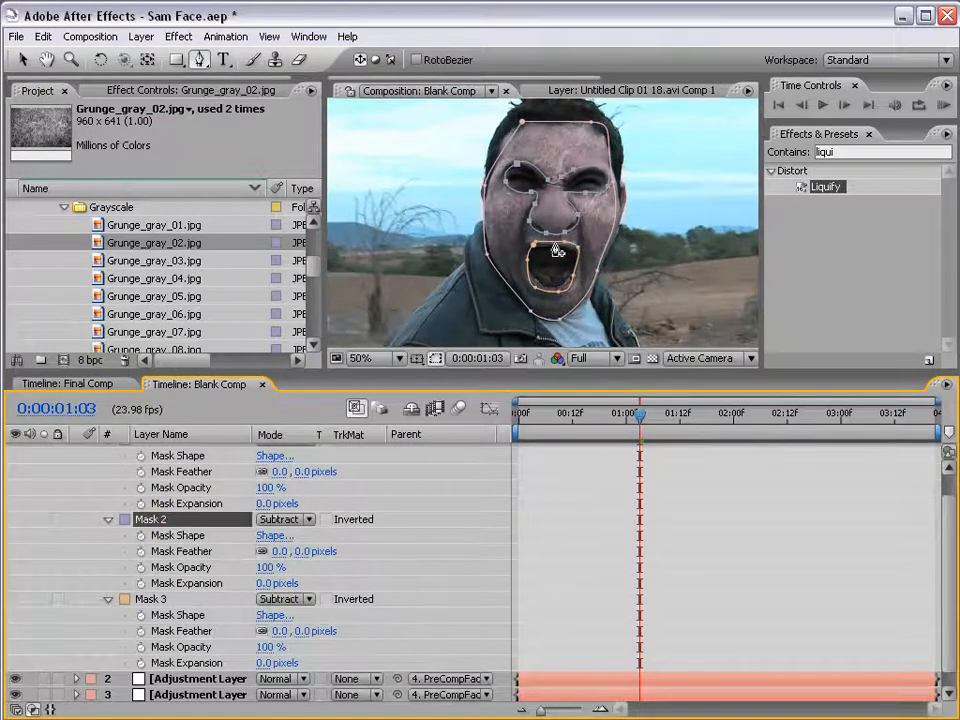
scroll(162, 466, up, 1)
click(557, 487)
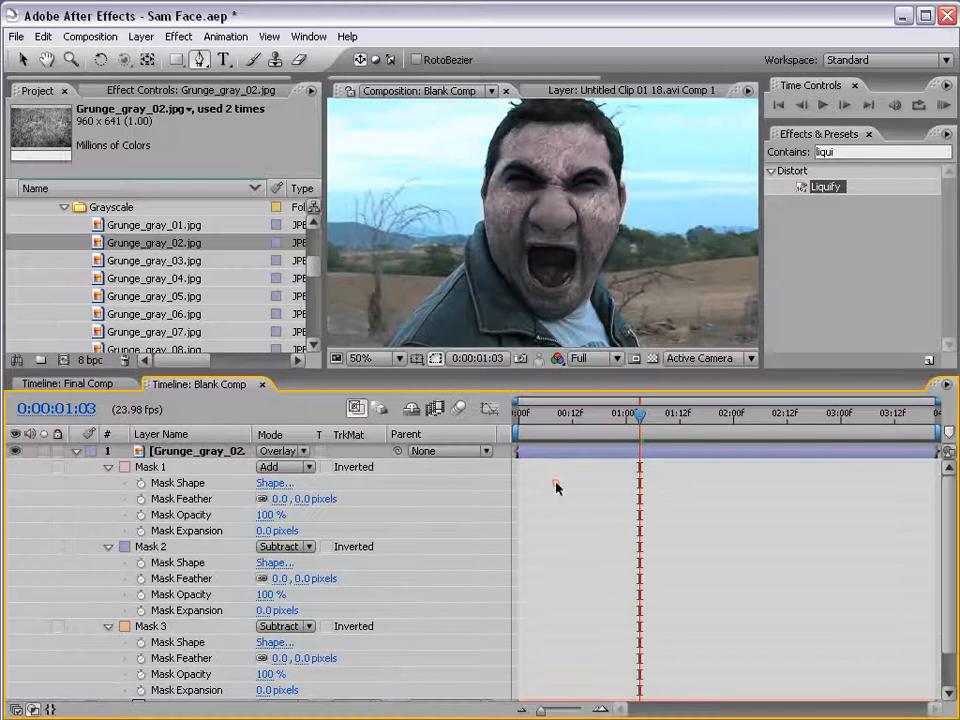
Step: Feather Mask 1 by 13 pixels, Mask 2 by 20 and Mask 3 by 16, judging the edges with the grunge layer temporarily soloed
click(42, 451)
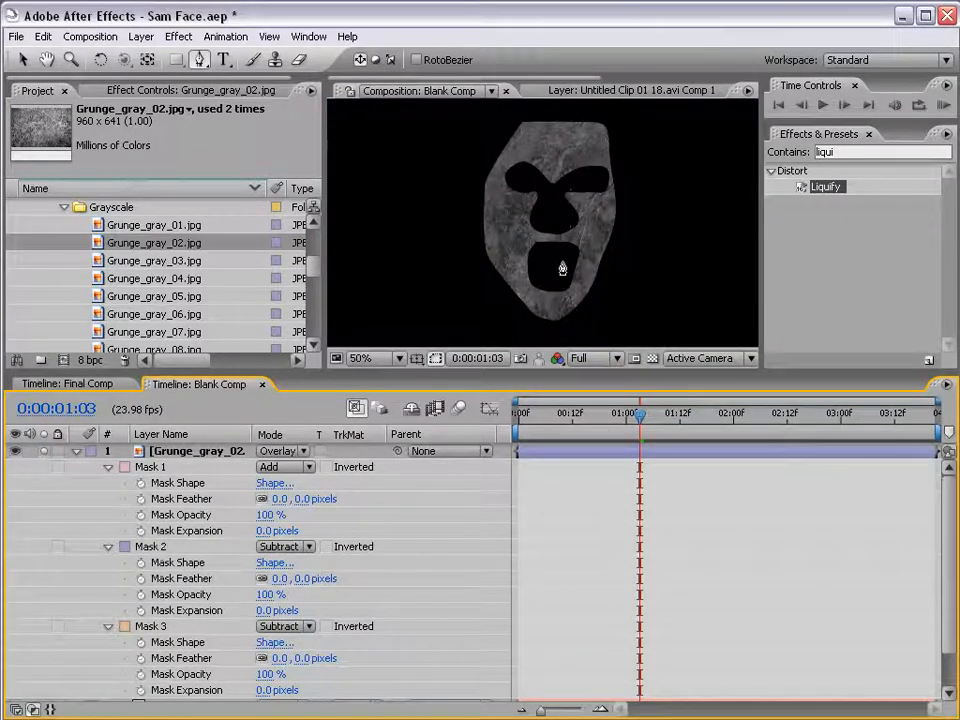
drag(305, 585, 325, 584)
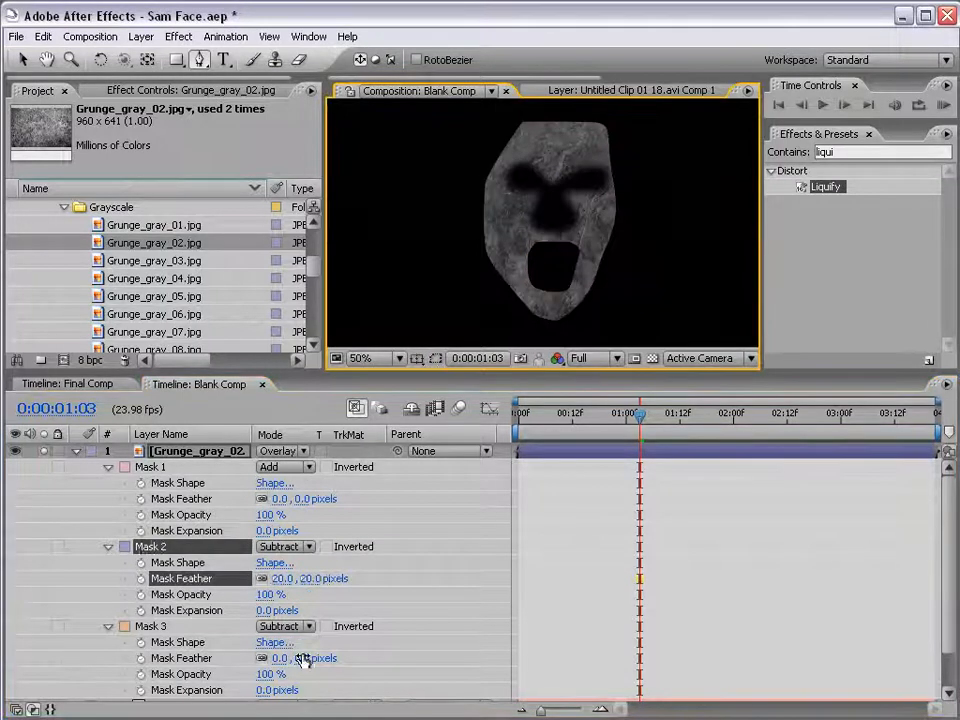
drag(306, 660, 313, 658)
drag(305, 505, 311, 497)
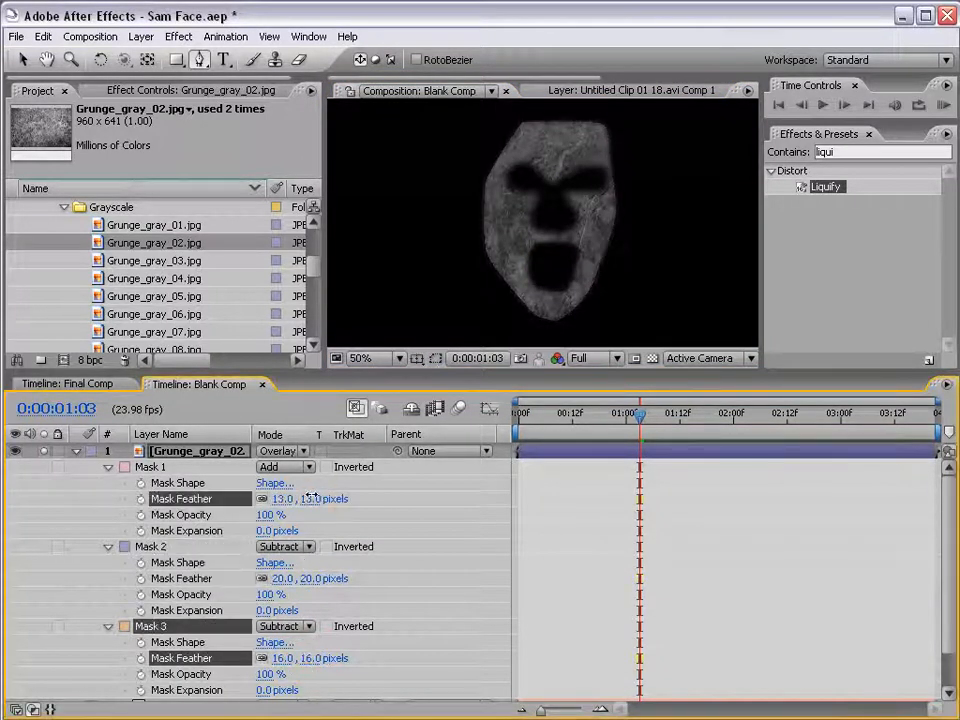
click(395, 450)
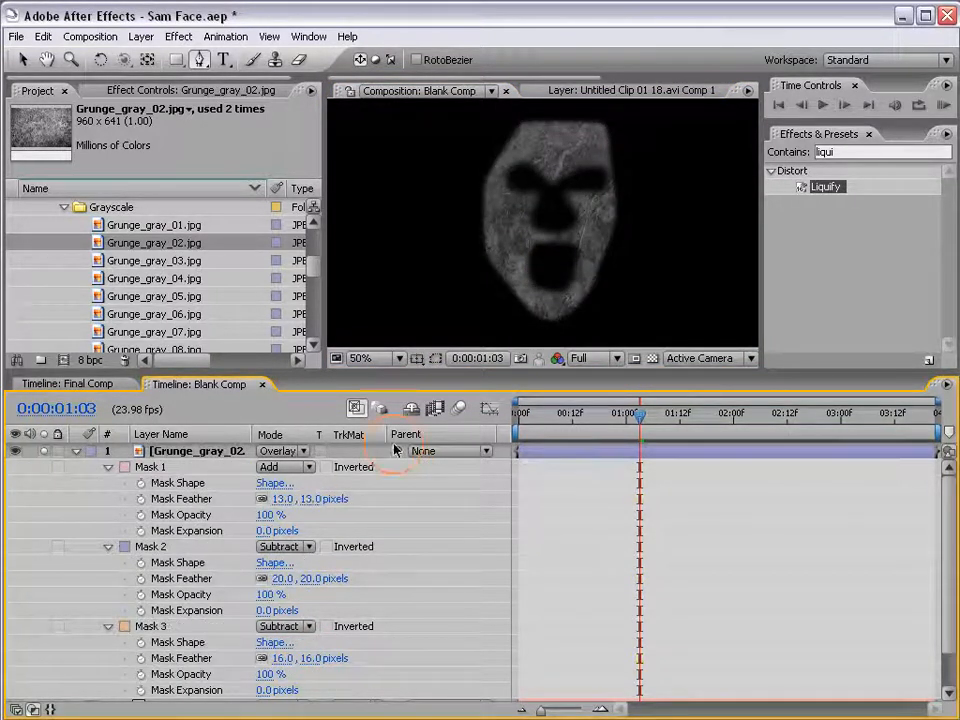
click(437, 359)
click(45, 451)
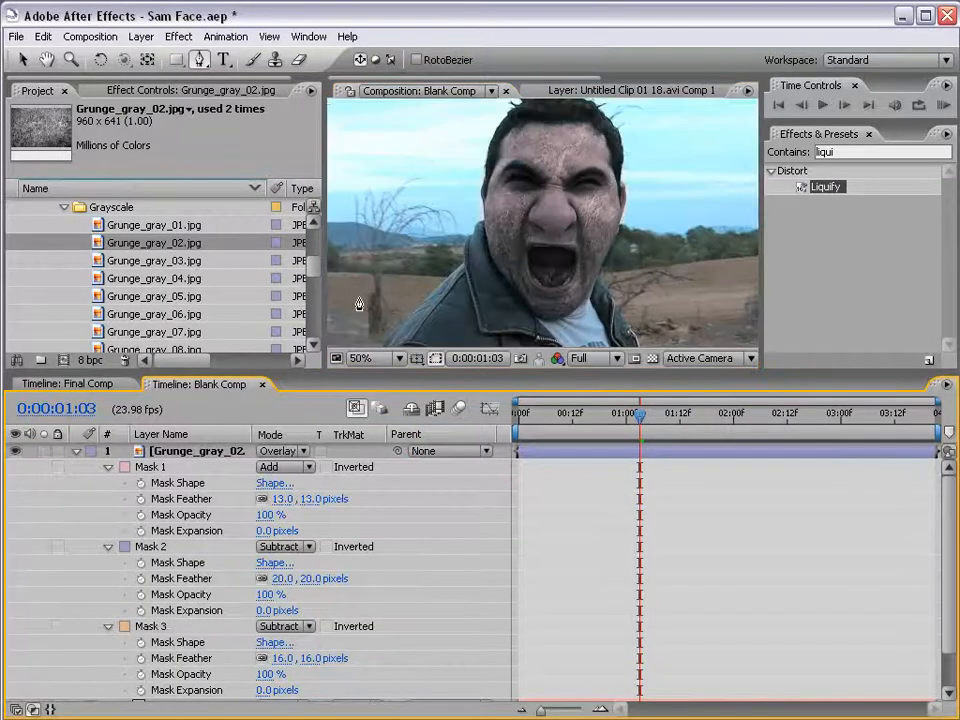
Step: Set the grunge texture layer's Opacity to 50% and parent the layer to PreCompFace
key(h)
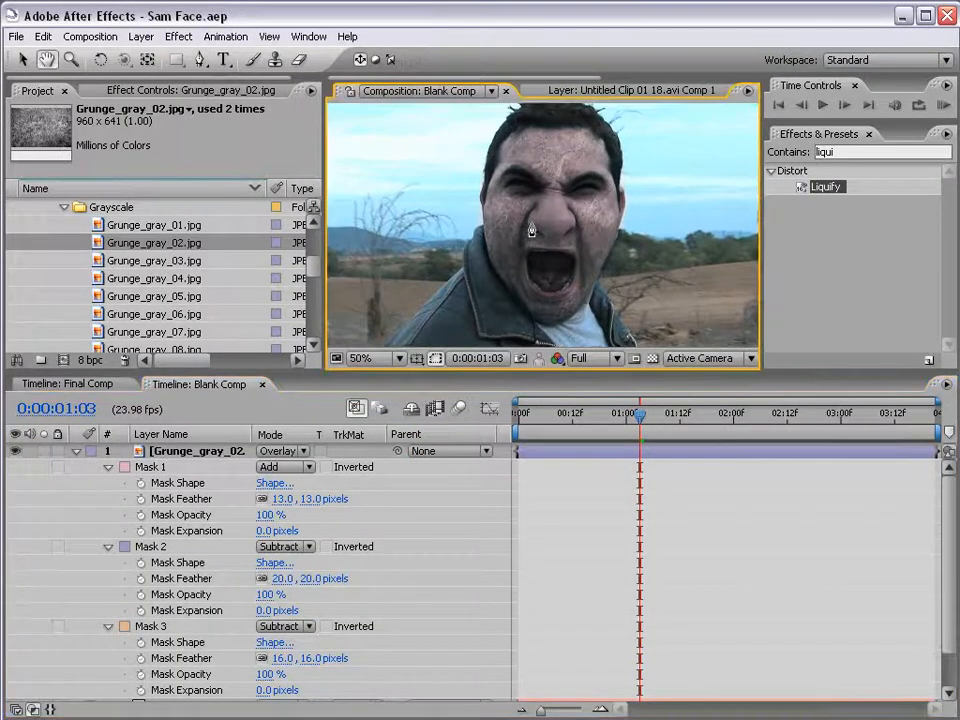
click(77, 452)
click(192, 454)
key(t)
click(262, 467)
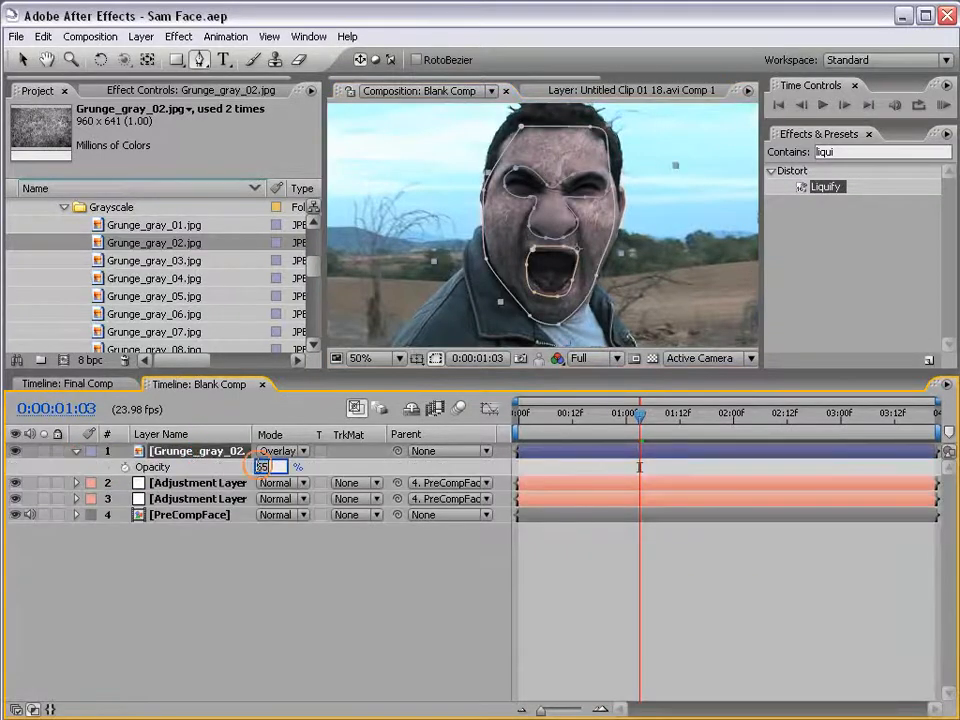
click(435, 358)
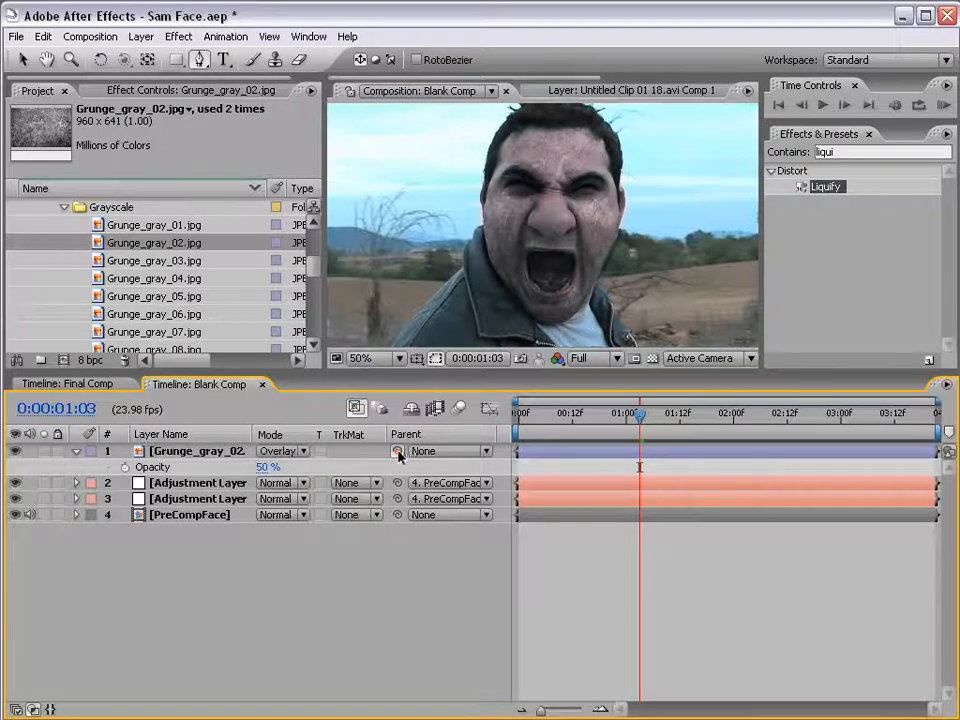
drag(397, 451, 180, 521)
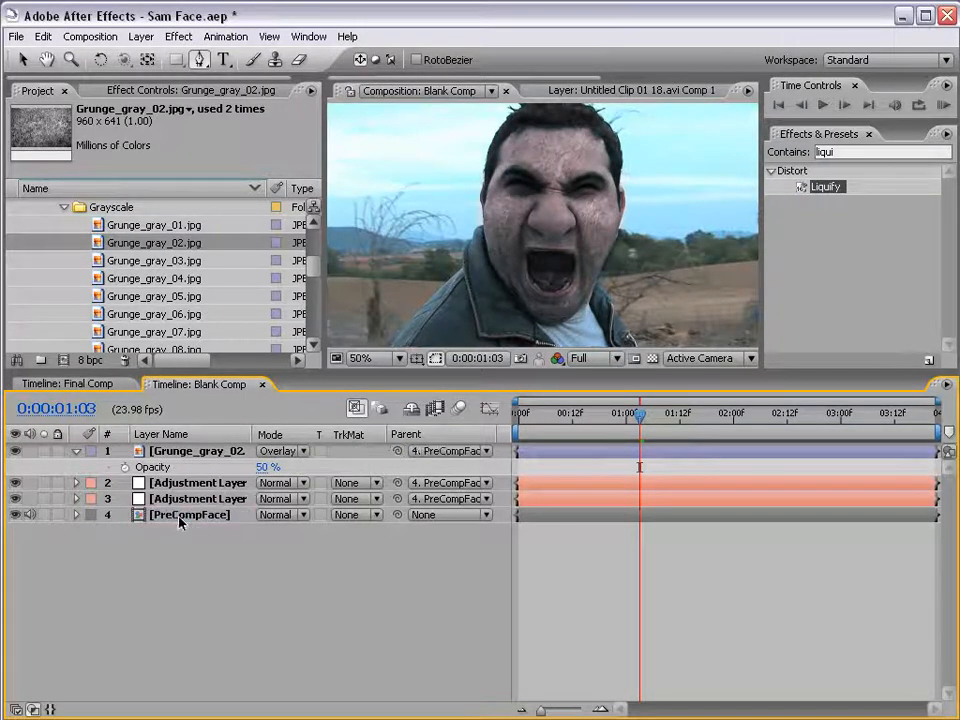
Step: Link the grunge layer's Opacity by expression to PreCompFace's Liquify Distortion Percentage divided by 2, and scrub the timeline to check it
click(193, 452)
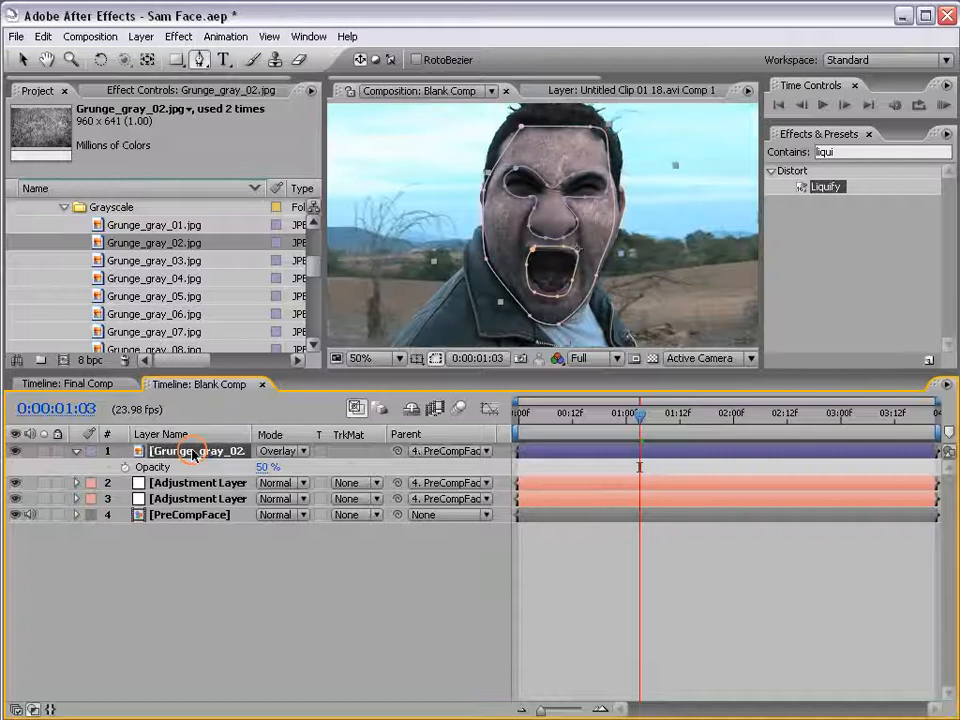
click(195, 514)
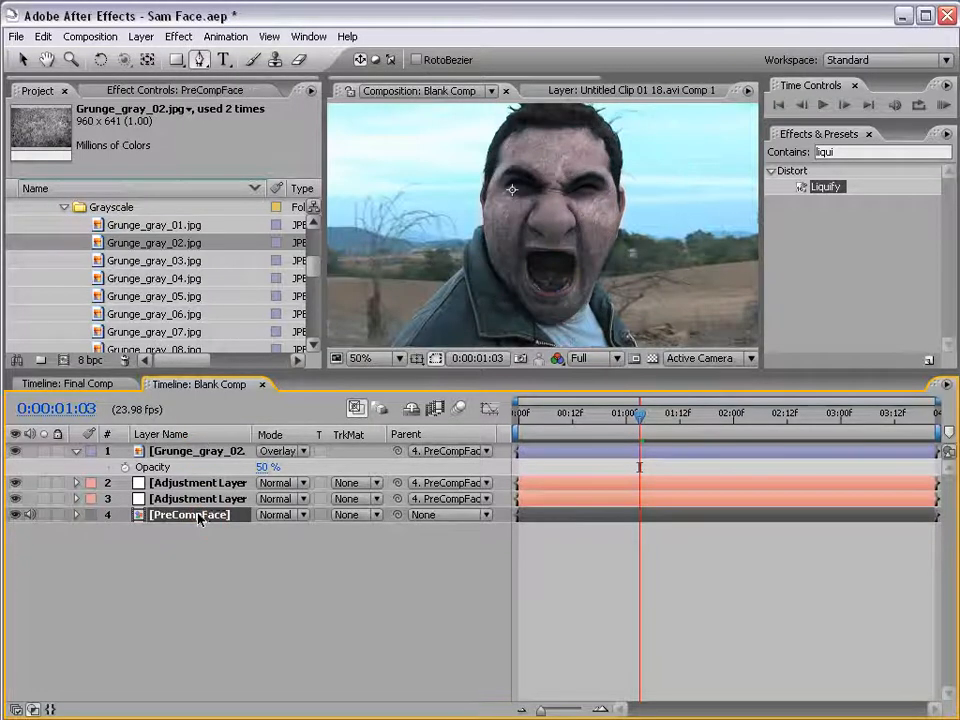
key(u)
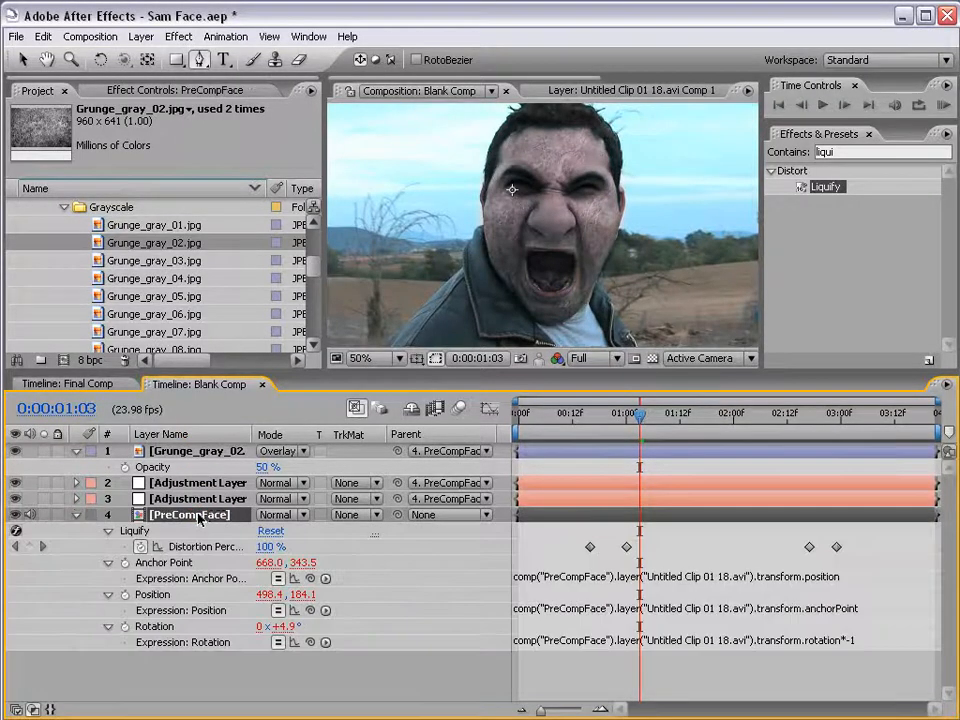
alt+click(125, 467)
mouse_move(308, 483)
mouse_down()
mouse_move(200, 532)
mouse_move(203, 566)
mouse_up()
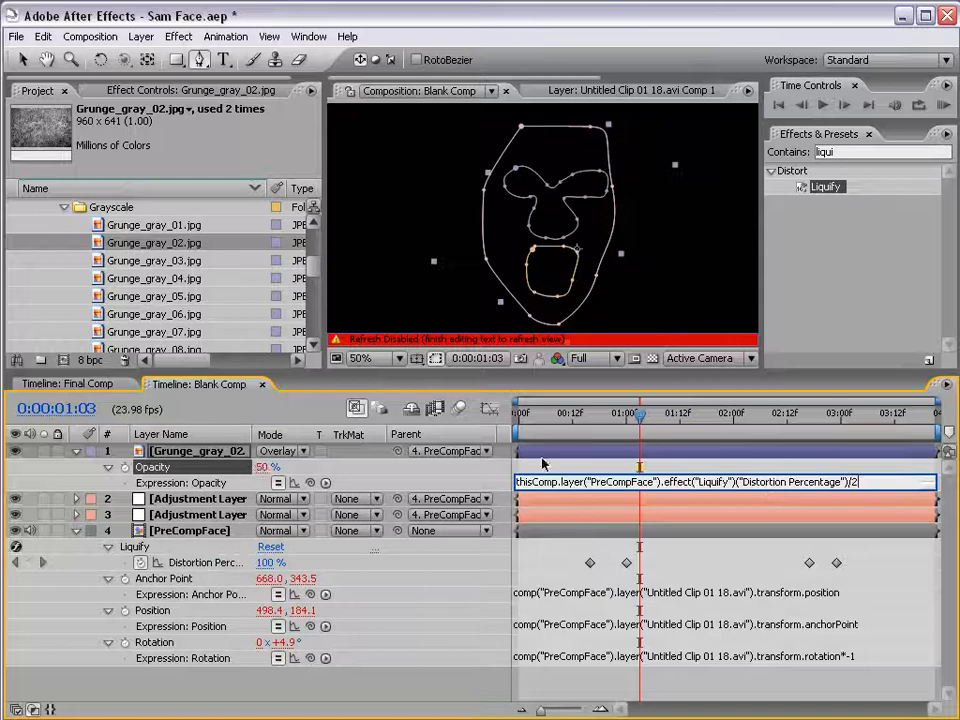
click(542, 463)
drag(541, 434, 801, 446)
click(76, 531)
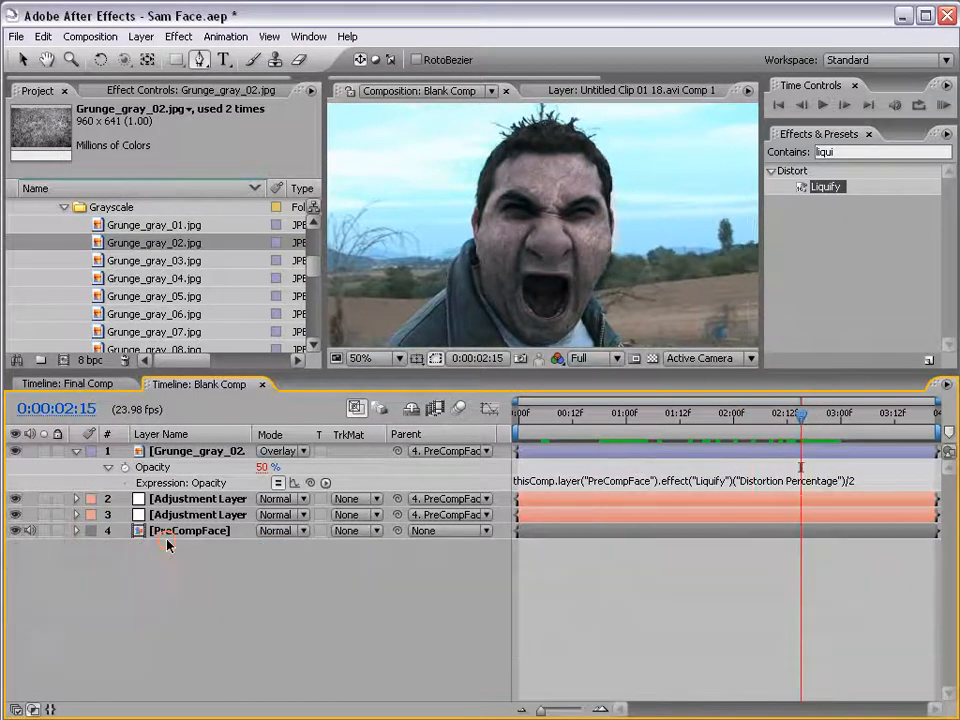
Step: Add a new adjustment layer above all layers in Blank Comp
scroll(456, 281, down, 1)
drag(503, 275, 517, 234)
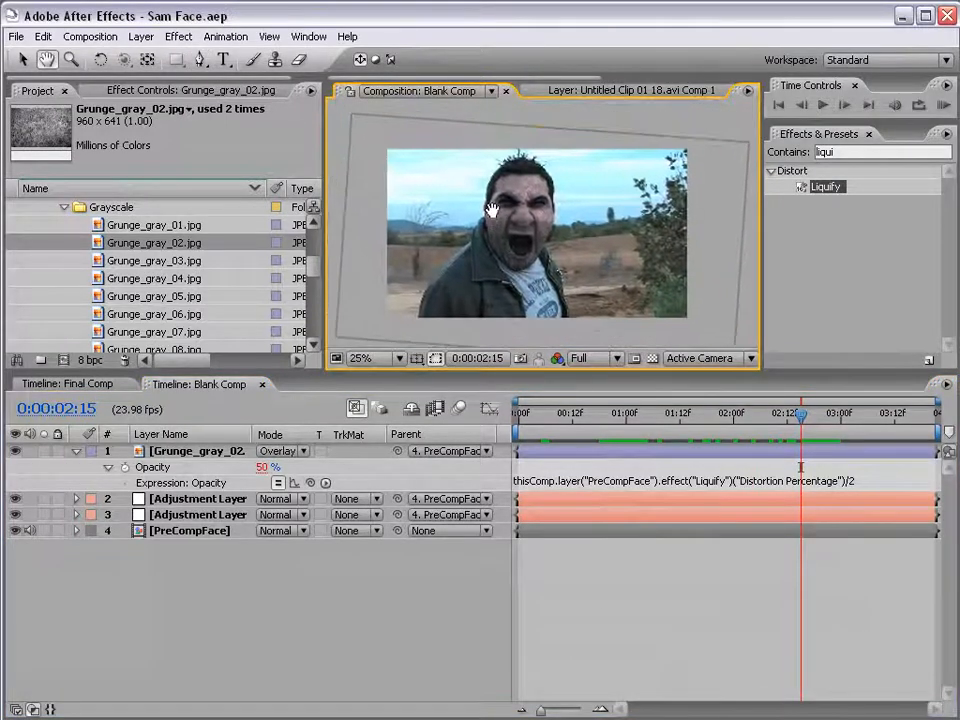
click(140, 36)
mouse_move(152, 56)
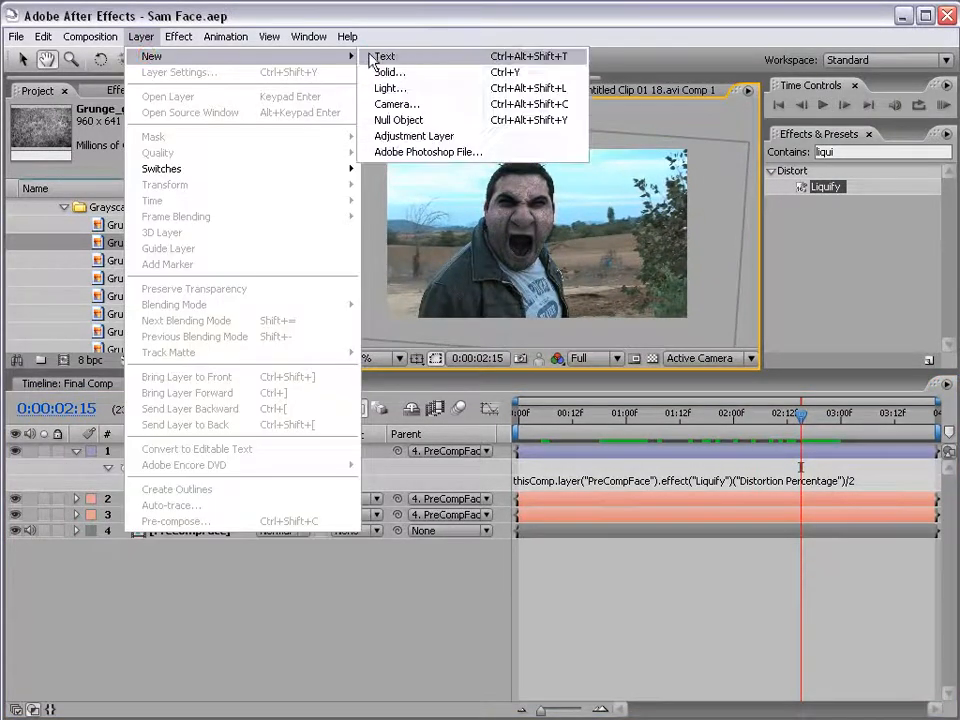
click(392, 136)
Step: Try darkening the midtones with a Curves effect on the new adjustment layer, and remove the effect
click(178, 36)
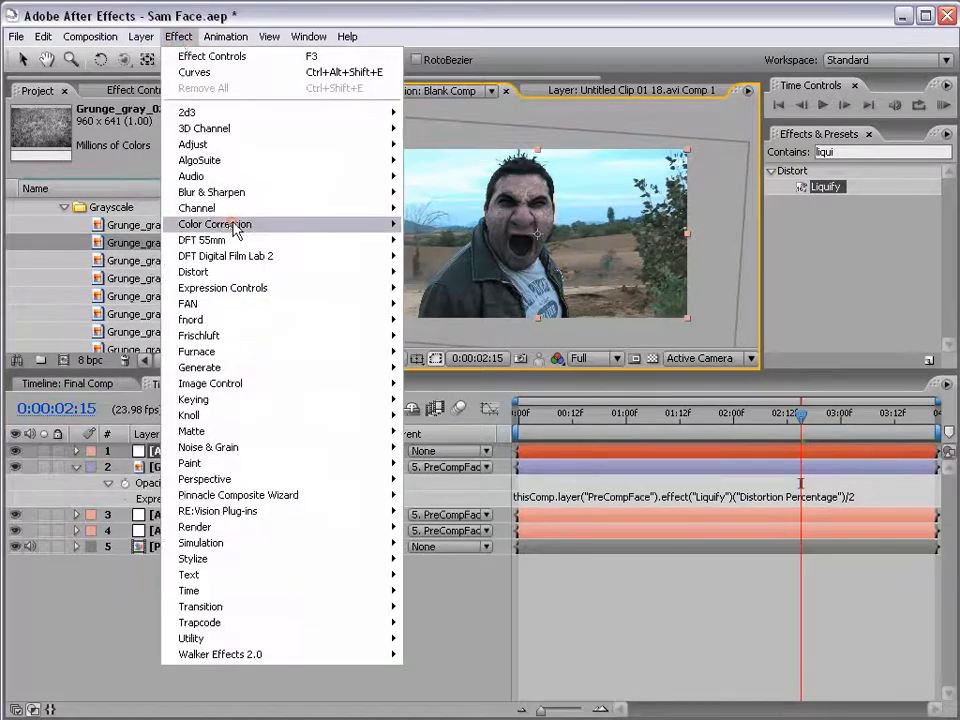
mouse_move(235, 221)
click(432, 428)
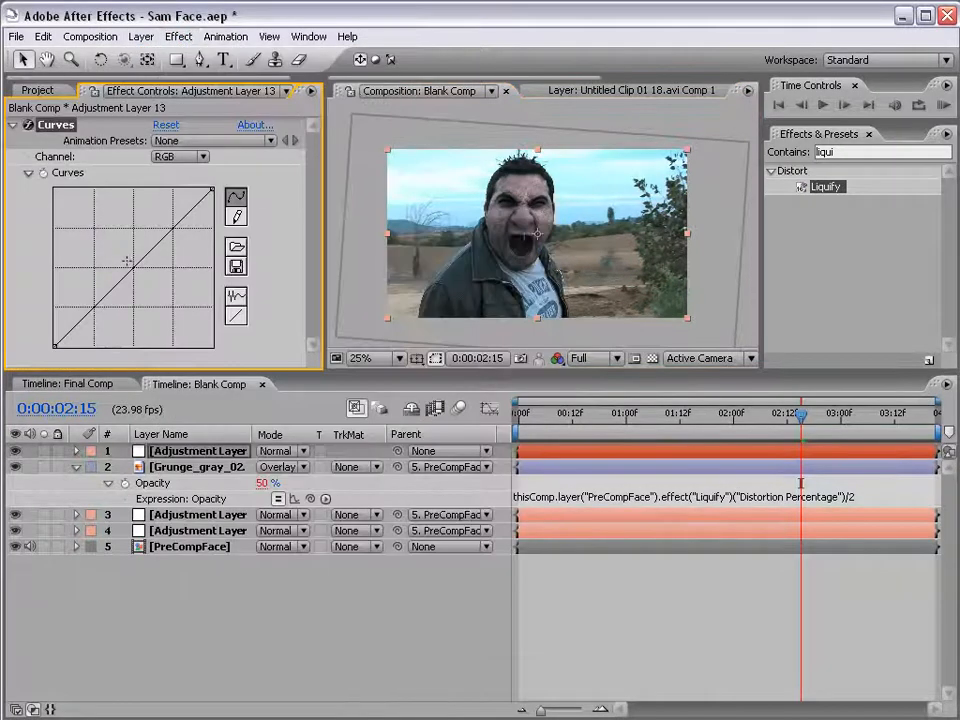
drag(127, 262, 142, 273)
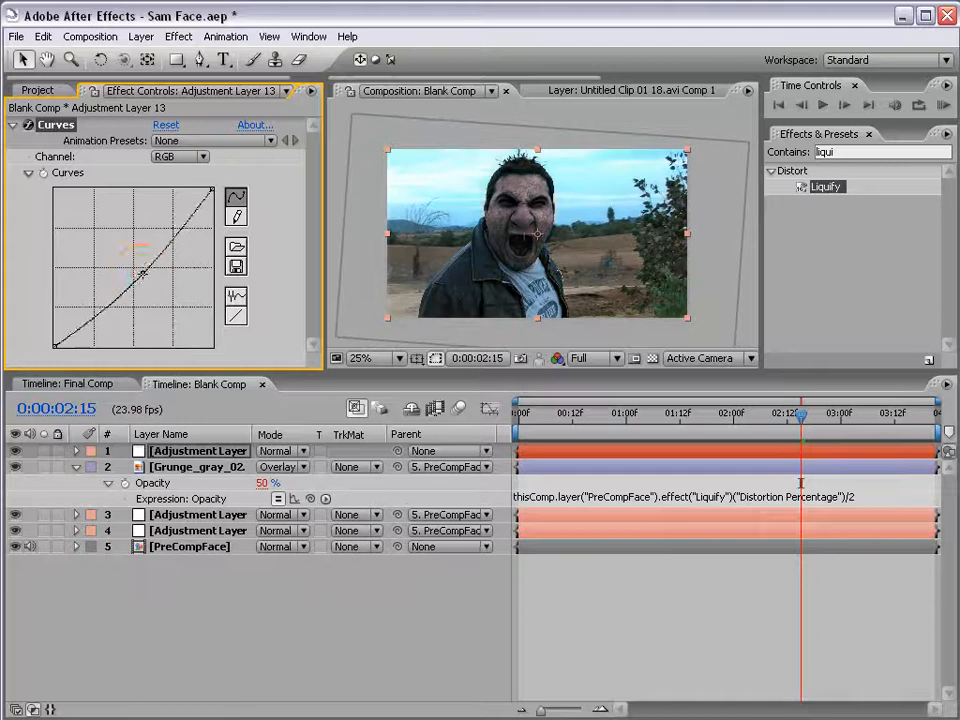
key(Delete)
Step: Search the effects and presets for "green" and apply the FMP_GreenEasy preset to the uppermost adjustment layer, checking the look up close
click(849, 152)
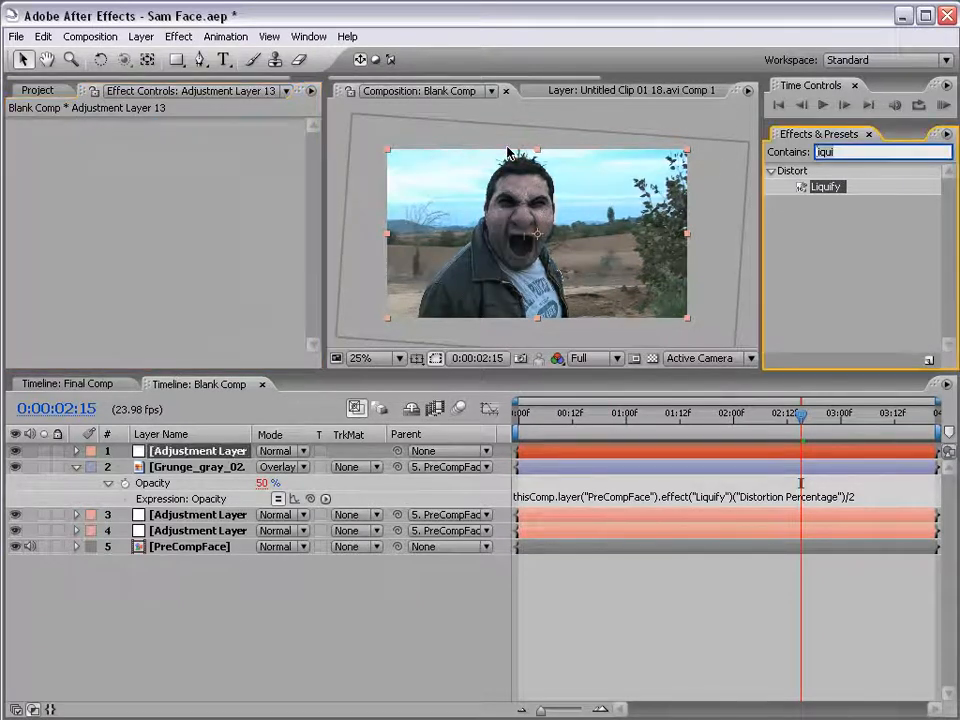
text(green)
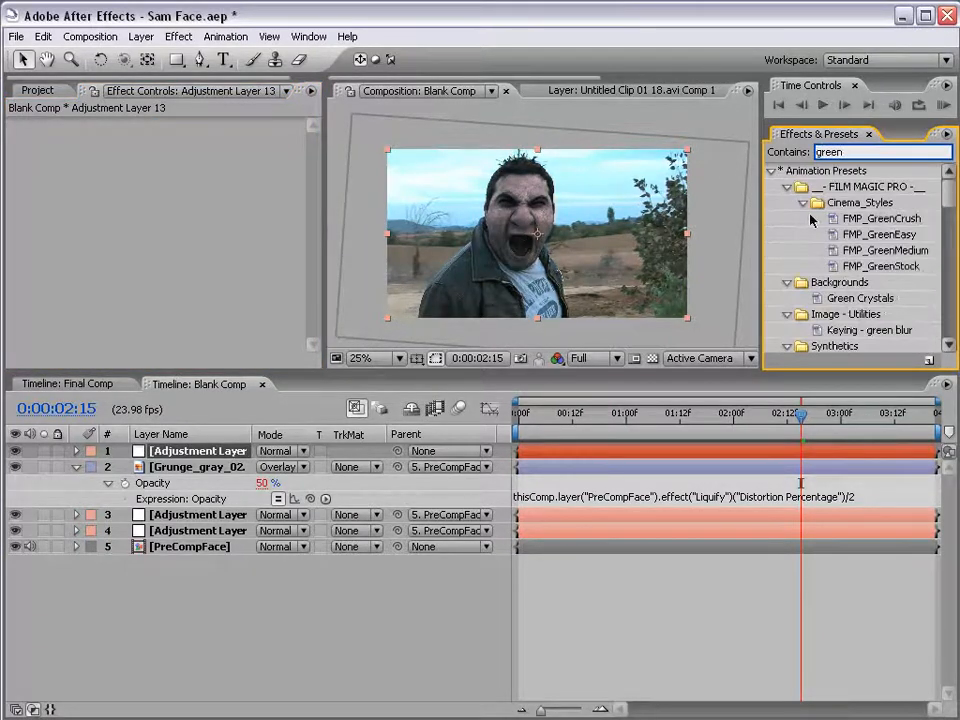
drag(868, 234, 555, 452)
scroll(557, 278, up, 2)
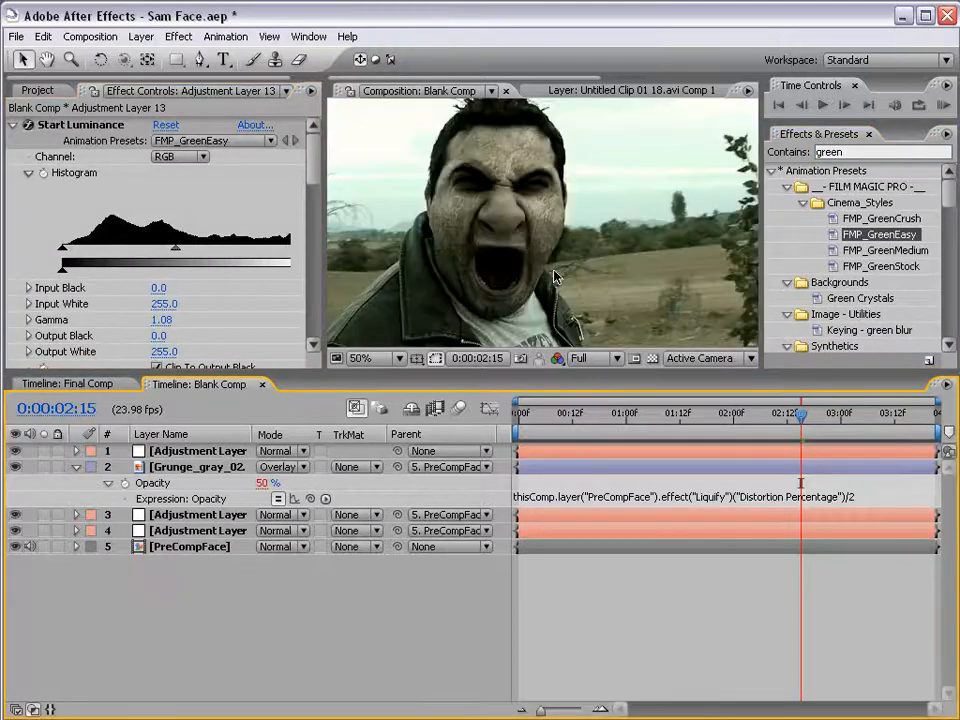
scroll(557, 278, down, 2)
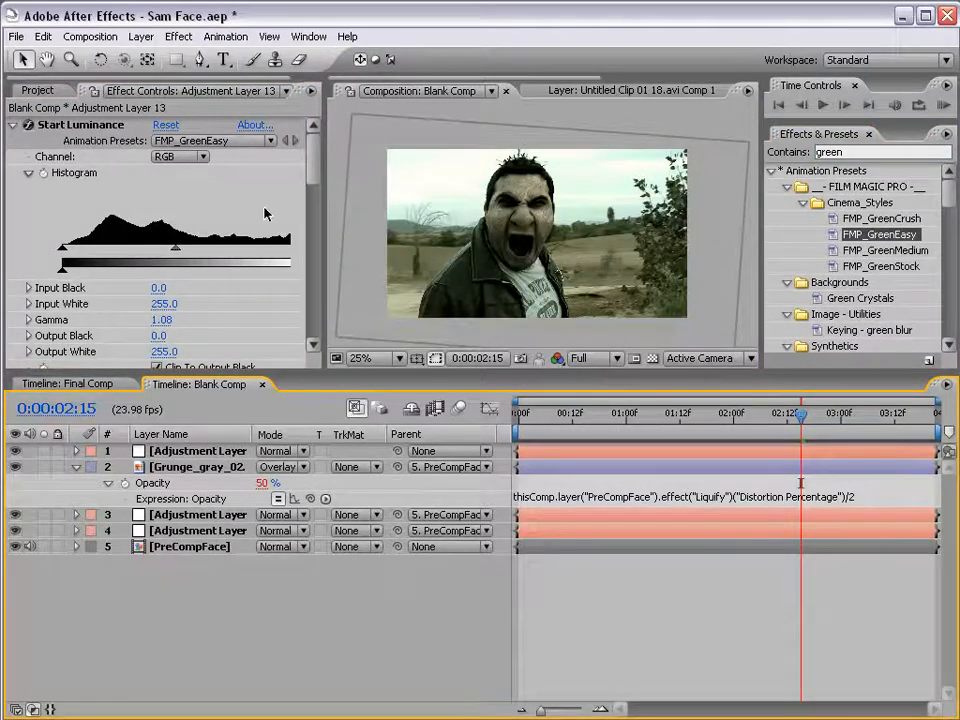
Step: In the top adjustment layer's End Luminance effect, set Gamma to 0.75 and Input Black to 28, and check the grade at other frames
click(13, 126)
key(ctrl+a)
click(13, 141)
click(14, 205)
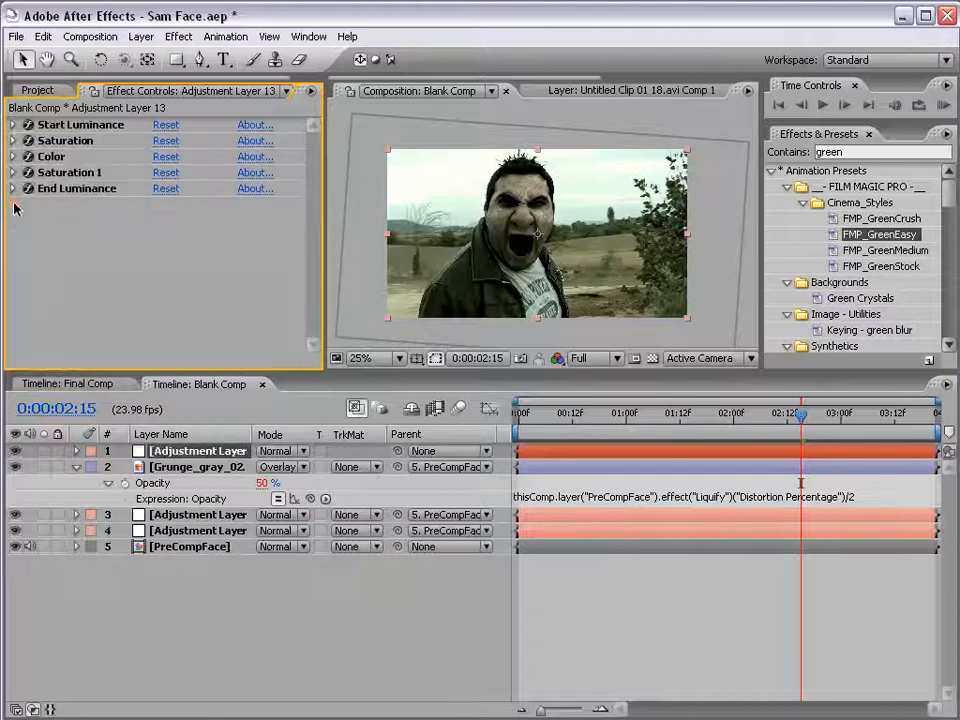
click(13, 188)
drag(193, 248, 208, 250)
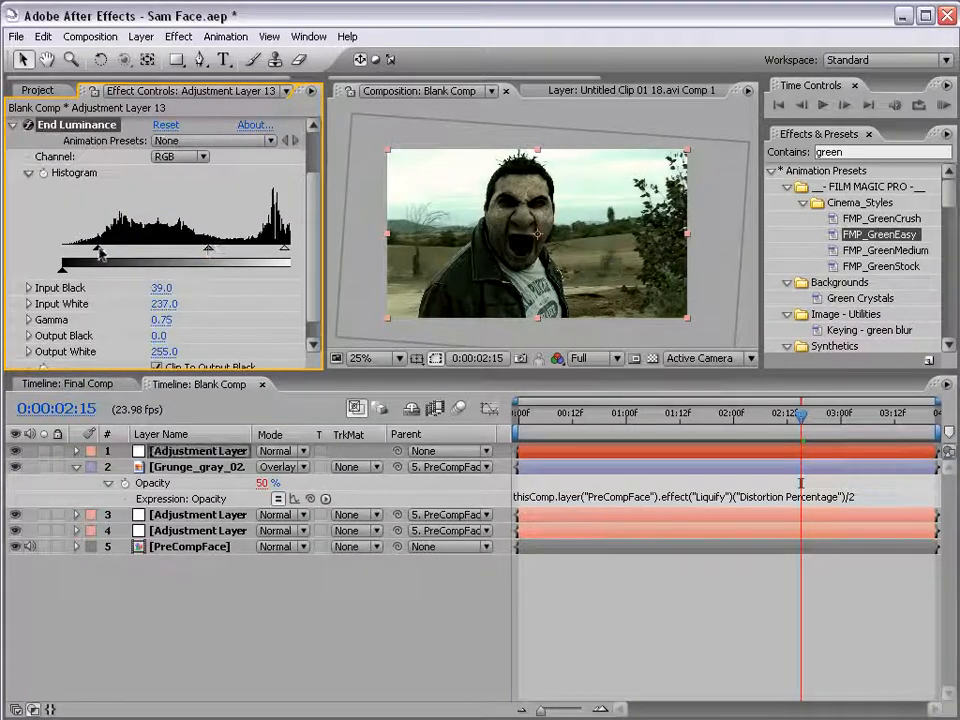
drag(100, 253, 89, 254)
click(508, 572)
drag(566, 414, 647, 418)
key(grave)
key(grave)
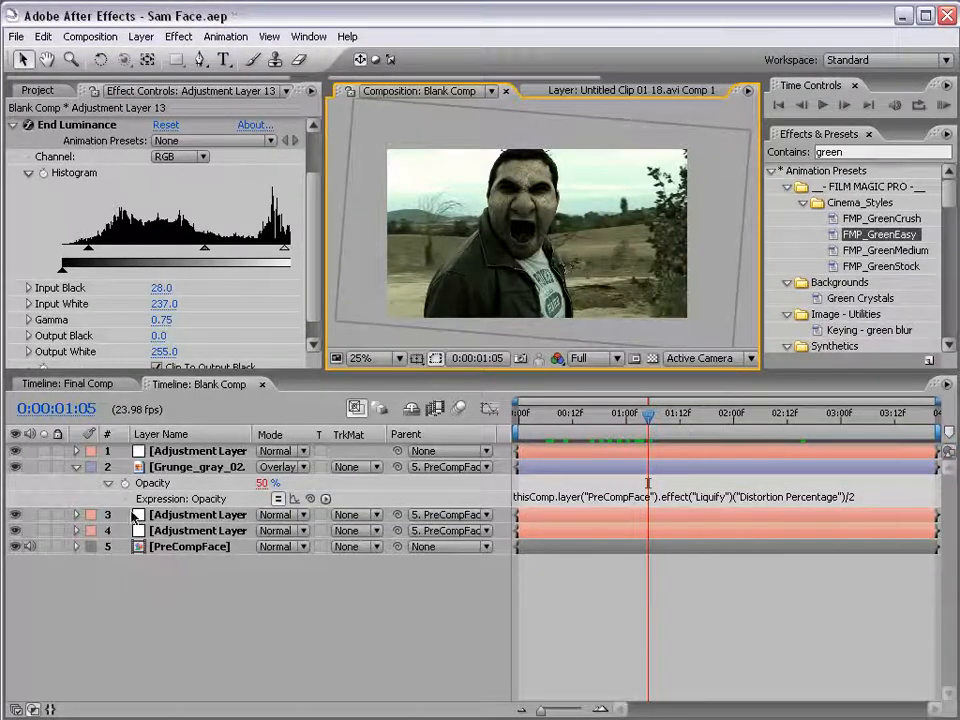
Step: Revert some of PreCompFace's Liquify distortion on the forehead above the brows with the Reconstruction tool, and scrub nearby frames to check it
click(190, 546)
scroll(511, 229, up, 2)
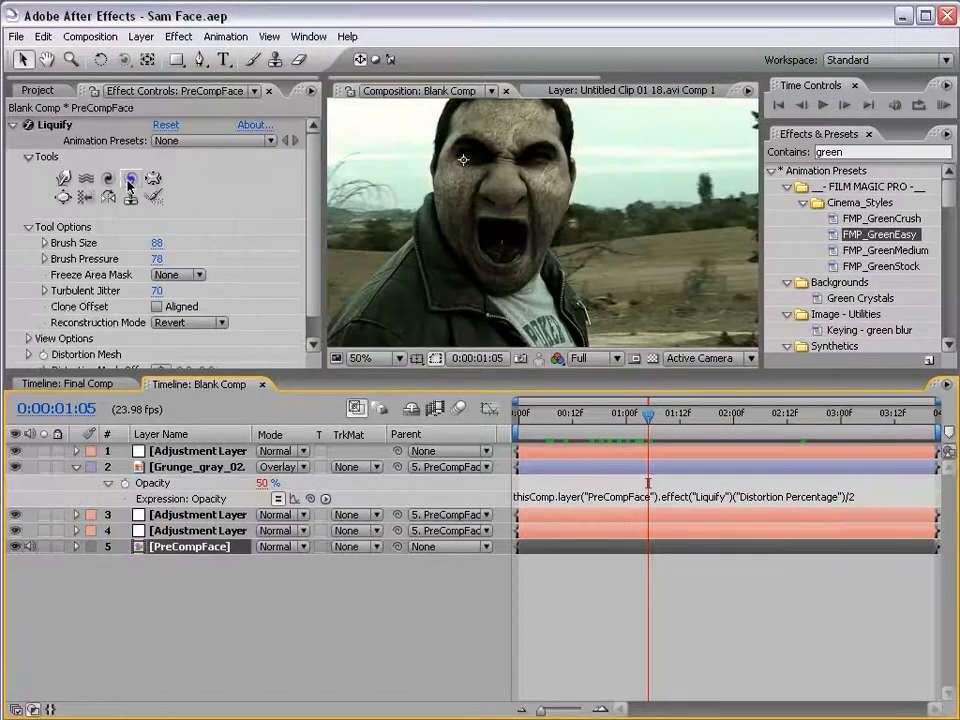
click(153, 196)
key(space)
drag(551, 227, 553, 260)
click(153, 195)
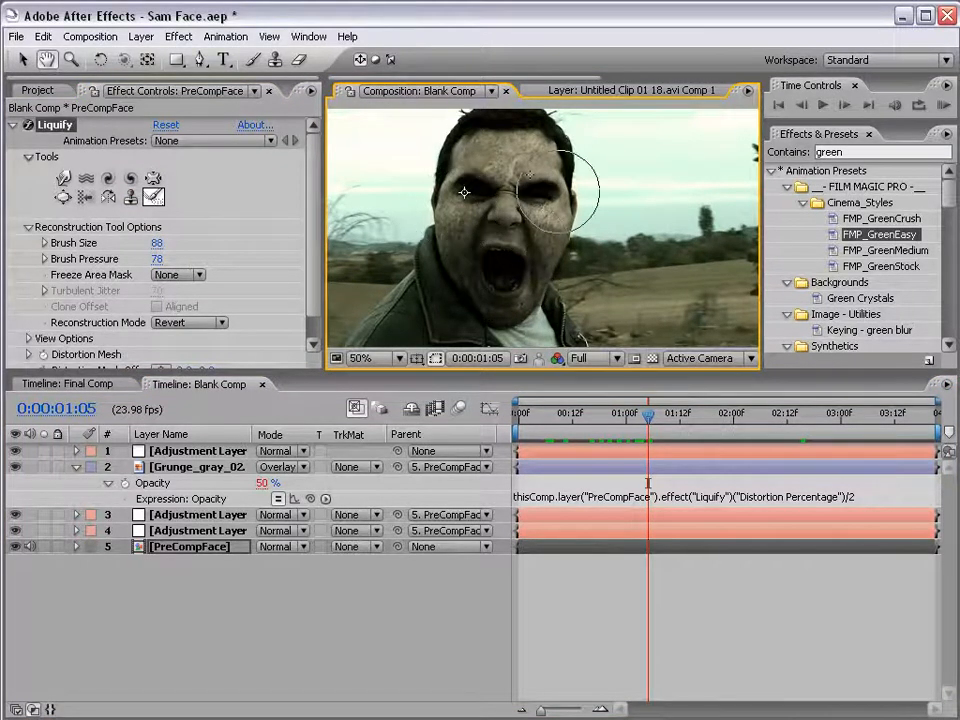
drag(497, 163, 480, 170)
mouse_move(602, 416)
mouse_down()
mouse_move(590, 416)
mouse_move(666, 418)
mouse_up()
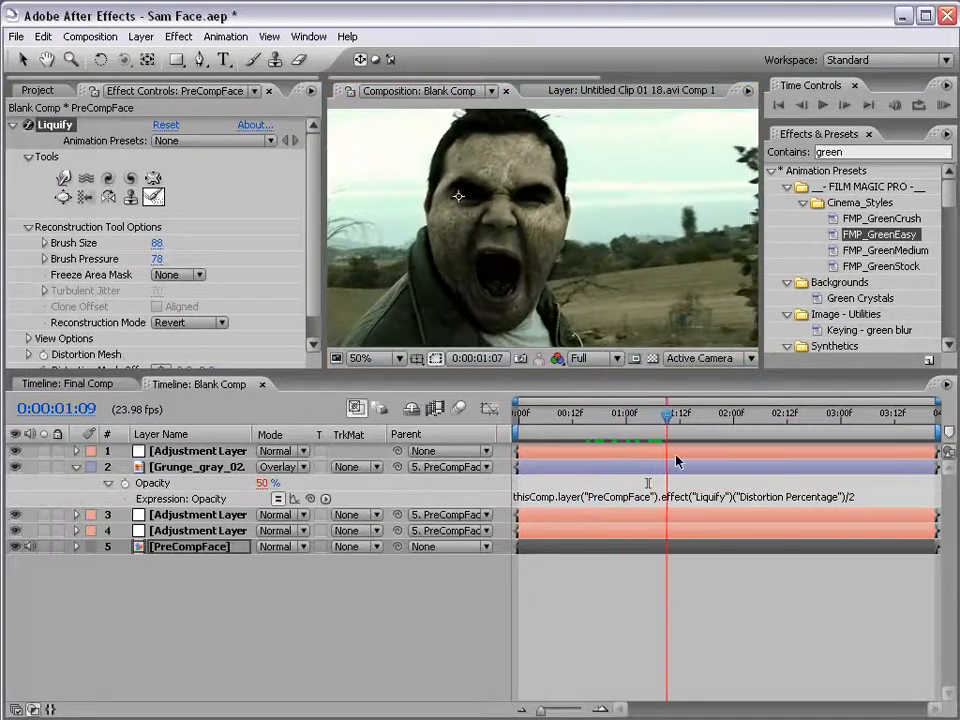
Step: Shrink the nose on PreCompFace with Liquify's Pucker tool at 0:00:01:09, and inspect the result close up and at nearby frames
key(v)
key(h)
drag(512, 285, 514, 253)
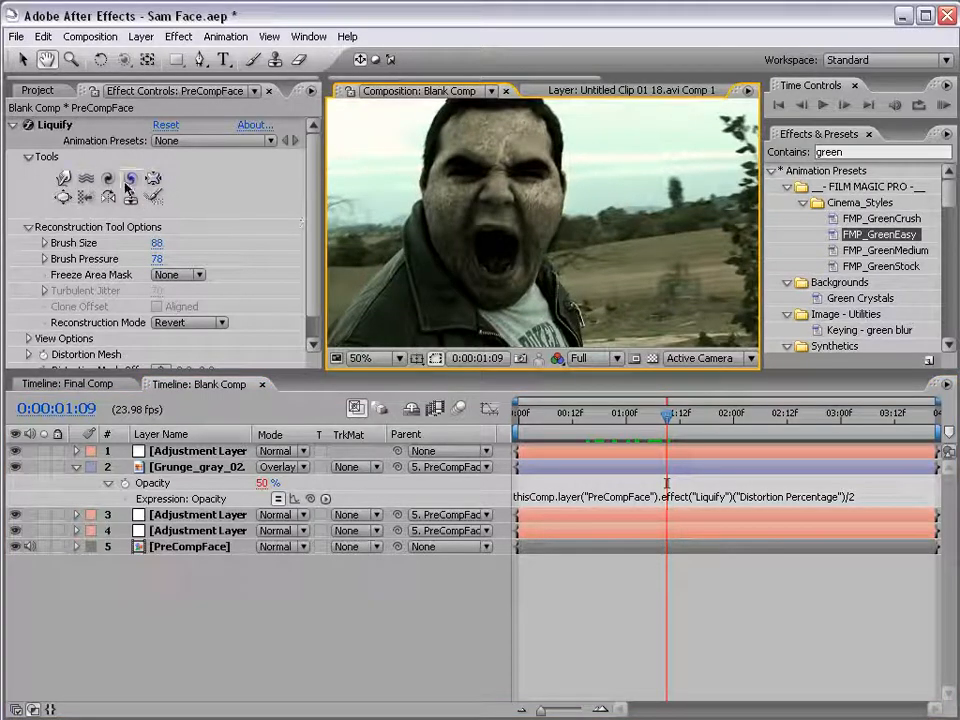
click(152, 178)
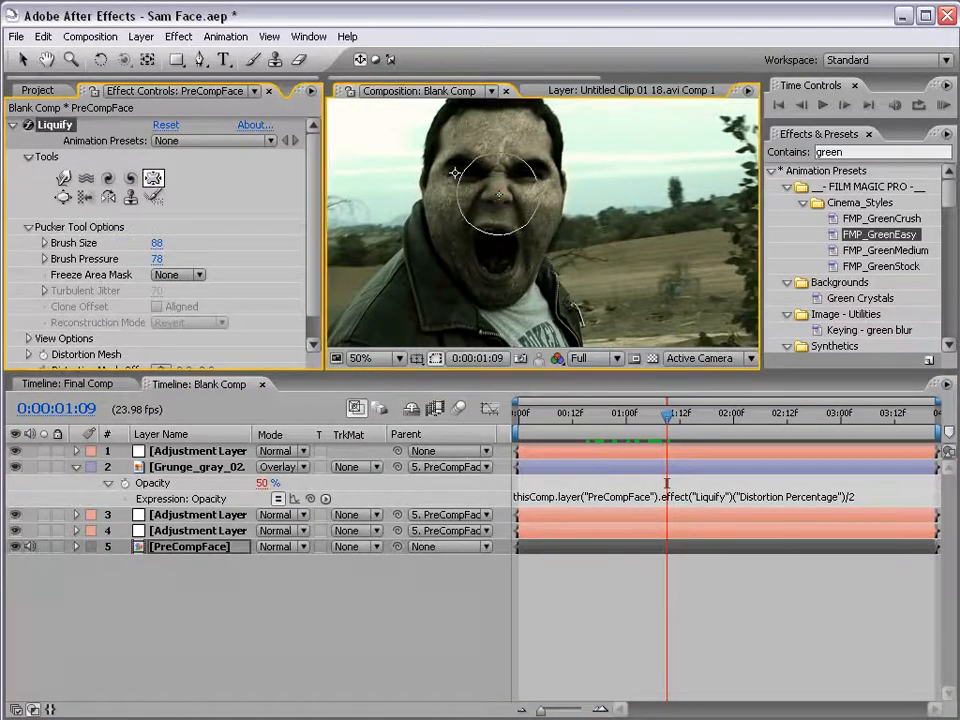
click(504, 208)
key(space)
mouse_move(500, 184)
mouse_down()
mouse_move(497, 216)
mouse_move(528, 197)
mouse_up()
scroll(497, 216, up, 1)
key(space)
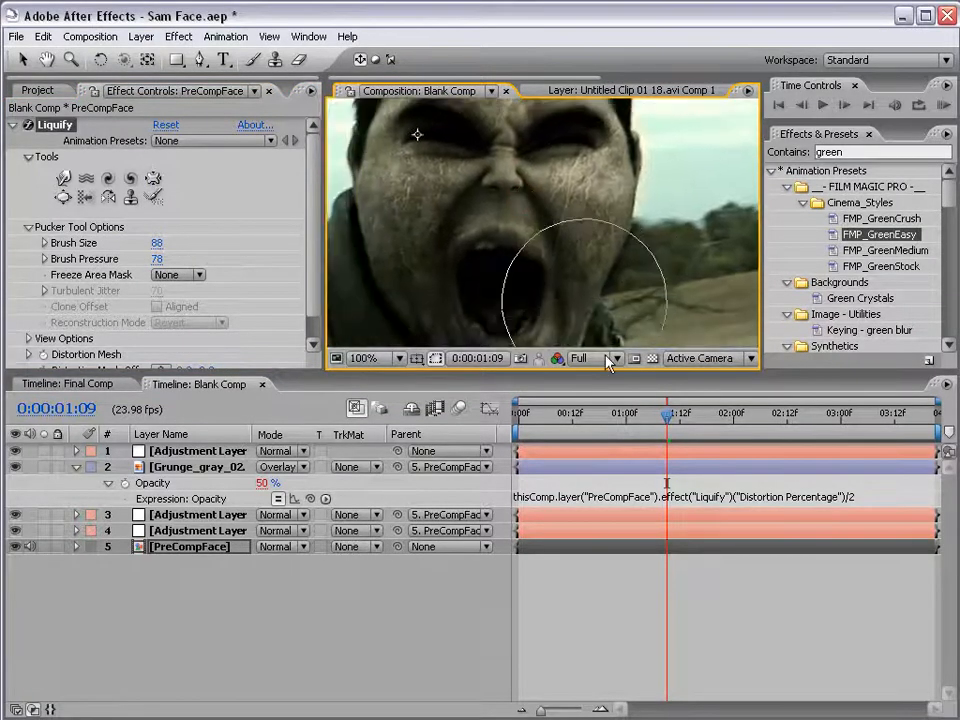
scroll(596, 279, down, 1)
mouse_move(666, 414)
mouse_down()
mouse_move(572, 428)
mouse_move(640, 428)
mouse_up()
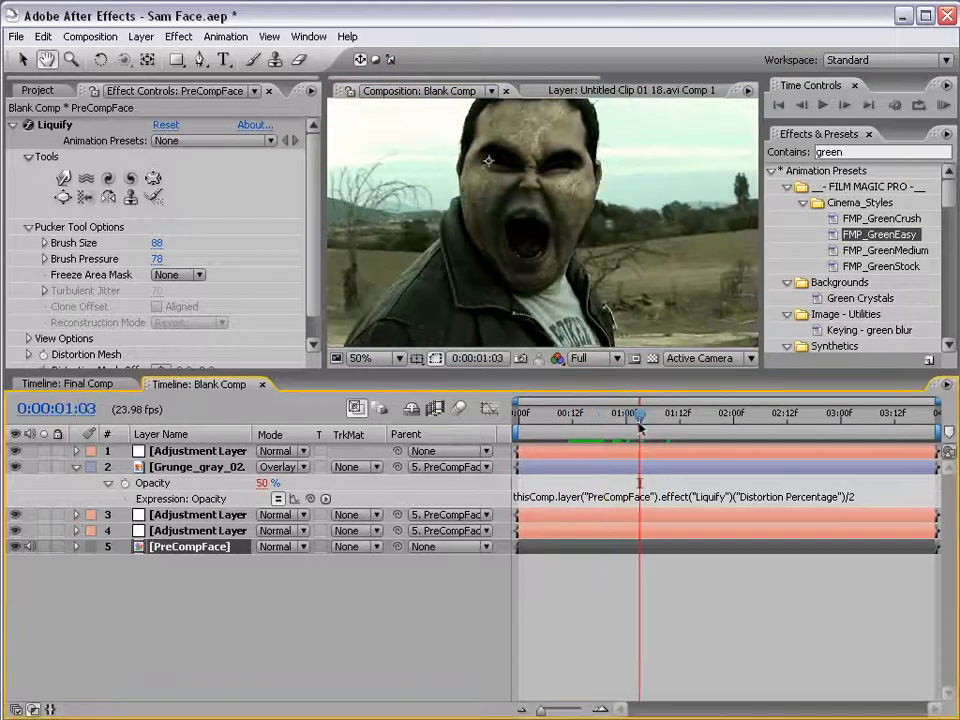
Step: Preview the finished demon face in Blank Comp, enlarging the composition view to inspect the whole frame
click(729, 617)
drag(552, 200, 591, 231)
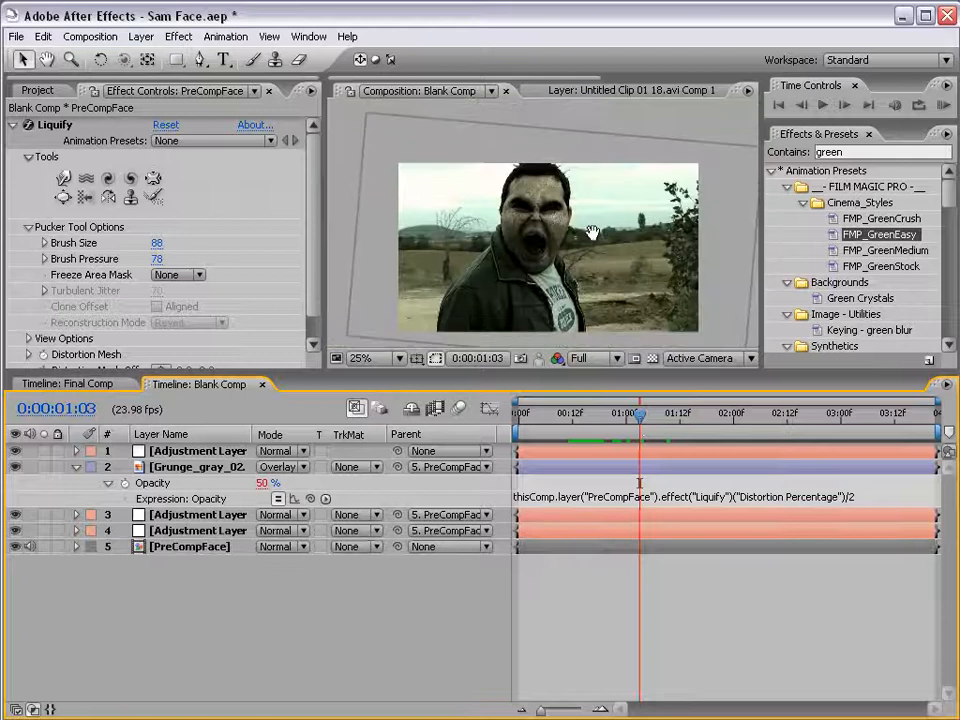
key(KP_0)
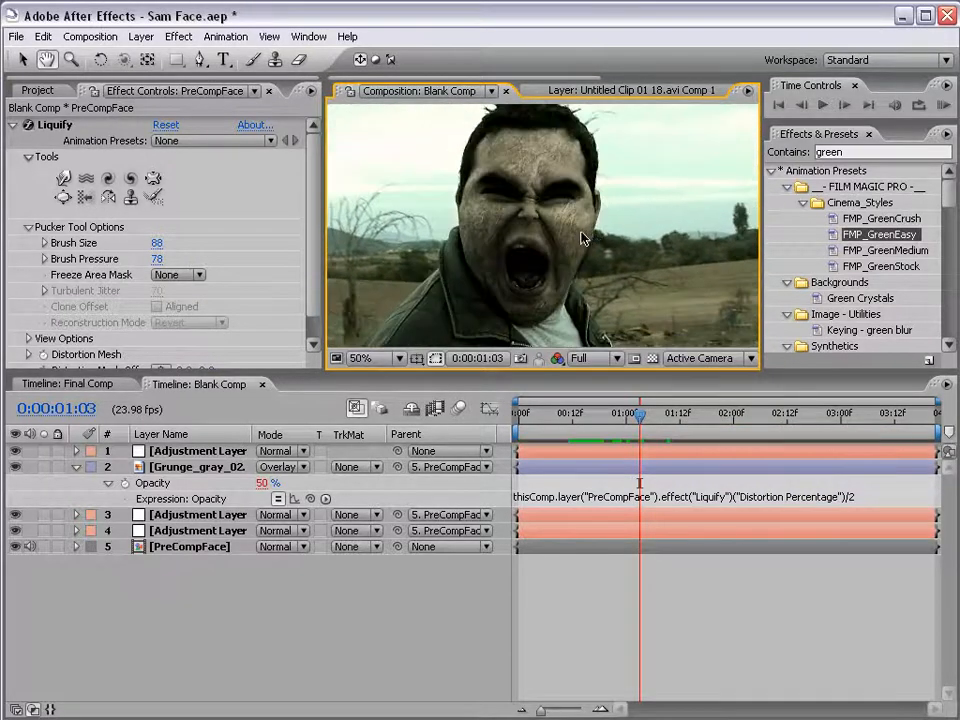
key(grave)
scroll(534, 409, down, 2)
scroll(534, 409, up, 2)
drag(525, 389, 527, 372)
drag(488, 414, 487, 346)
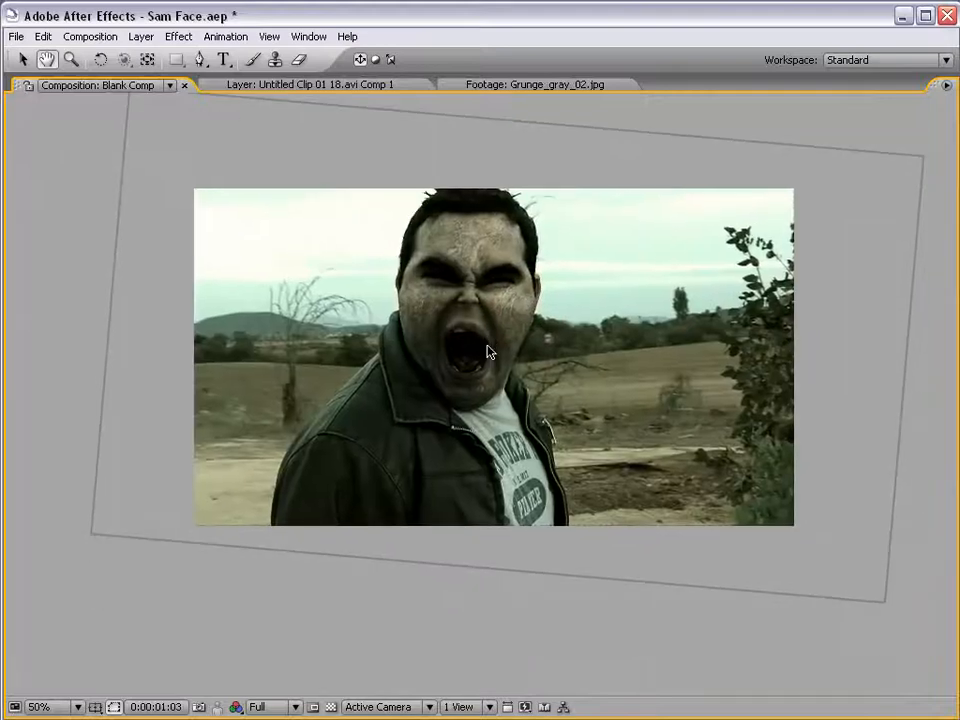
key(KP_0)
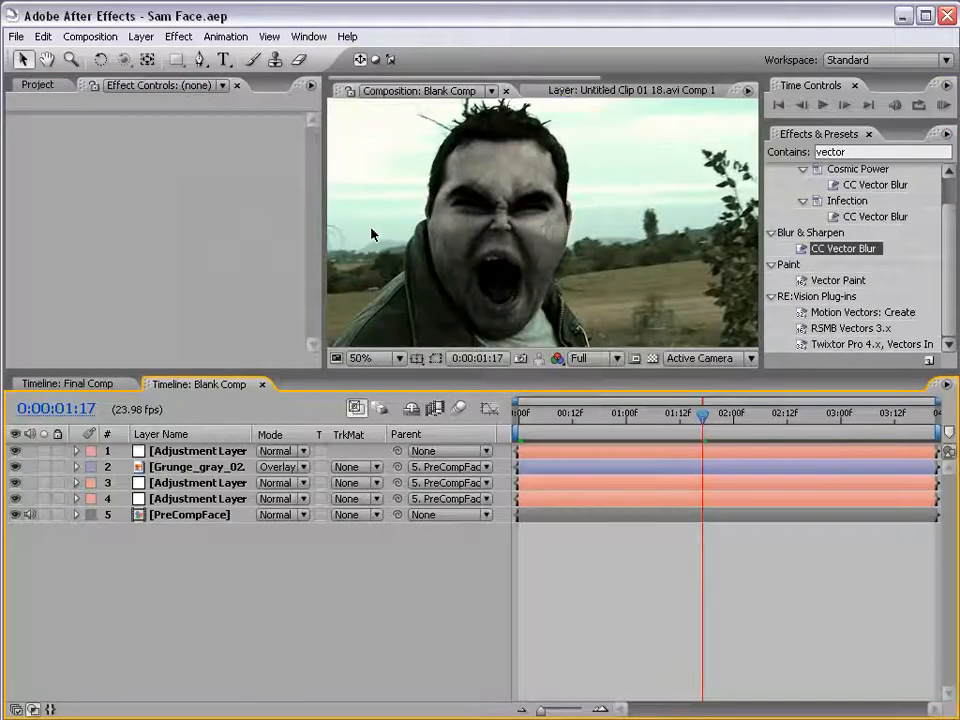
Step: Paste the Glasses layer at the top of Blank Comp, make it visible and parent it to PreCompFace at the first frame, checking that it follows
key(ctrl+v)
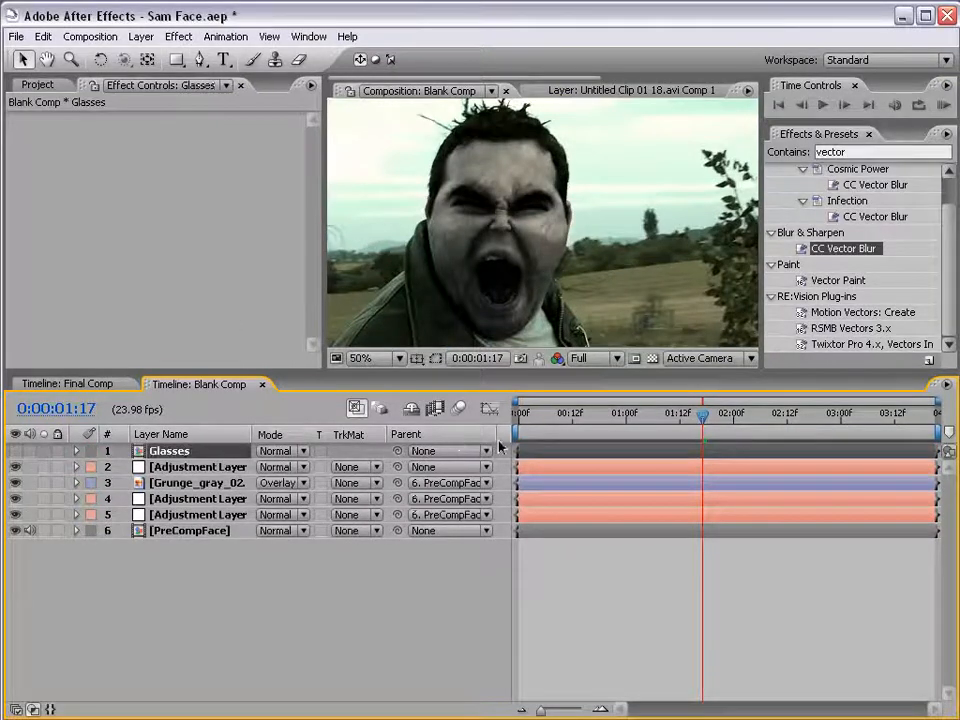
click(511, 421)
drag(398, 453, 171, 530)
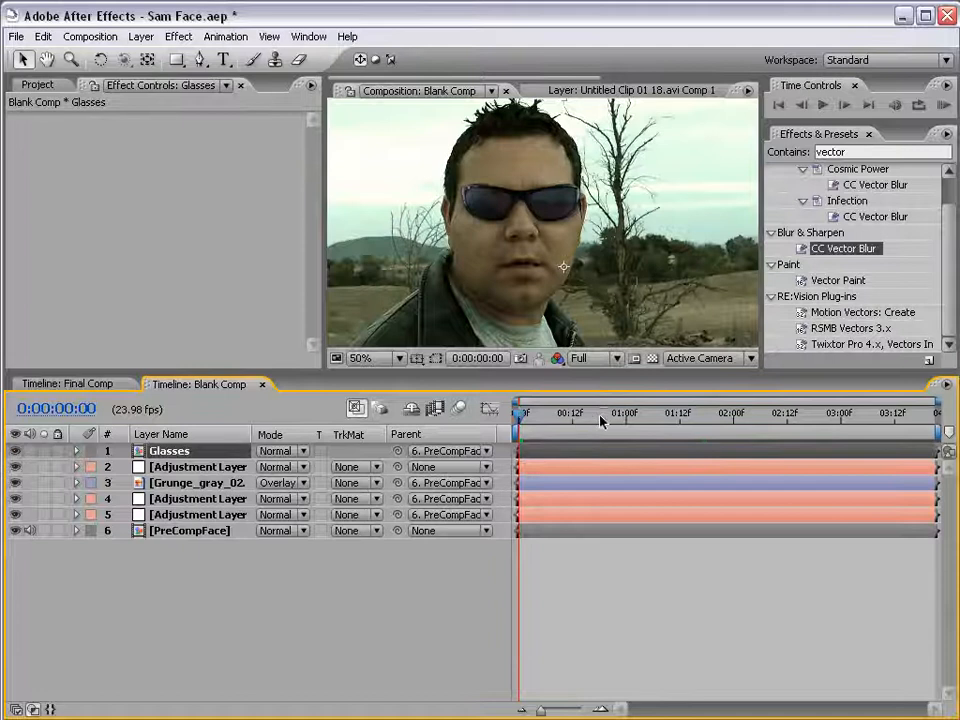
drag(601, 421, 713, 425)
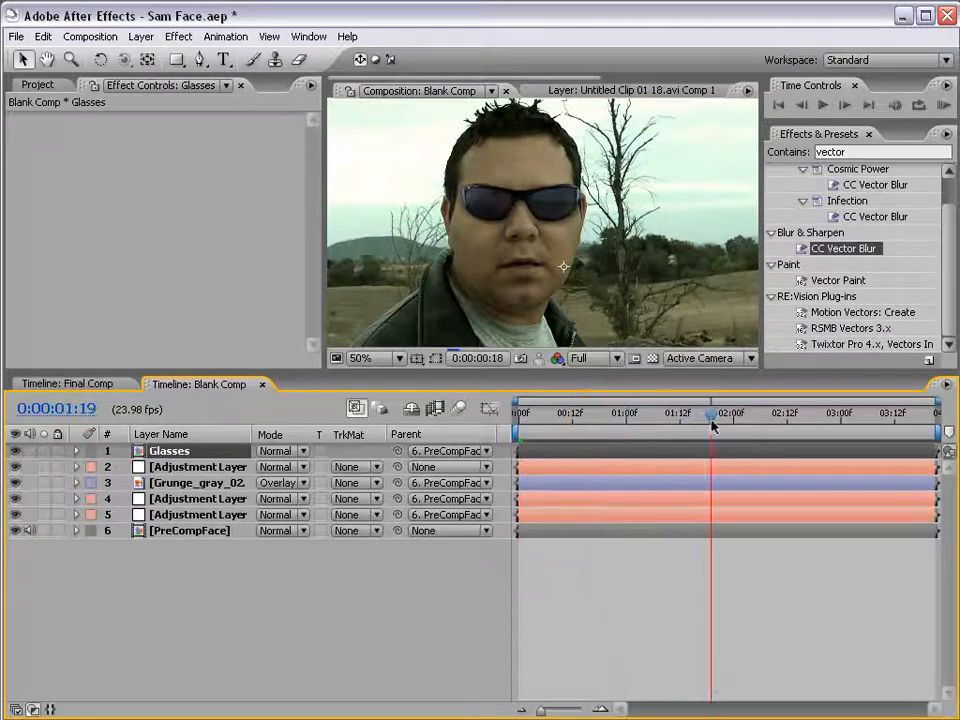
click(637, 568)
key(space)
drag(589, 302, 609, 282)
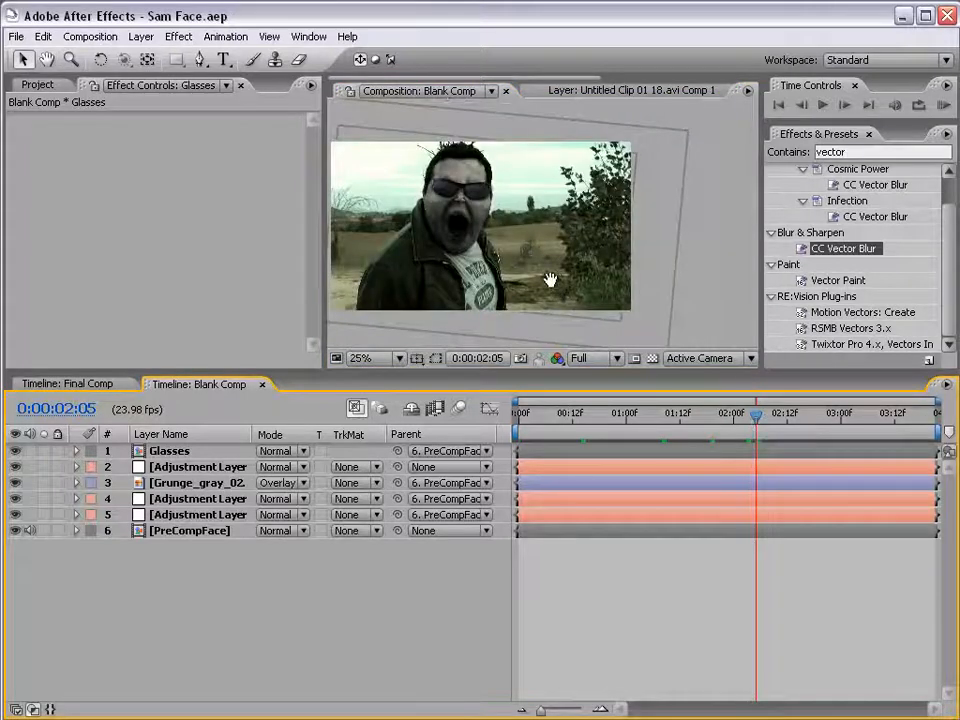
scroll(546, 279, up, 1)
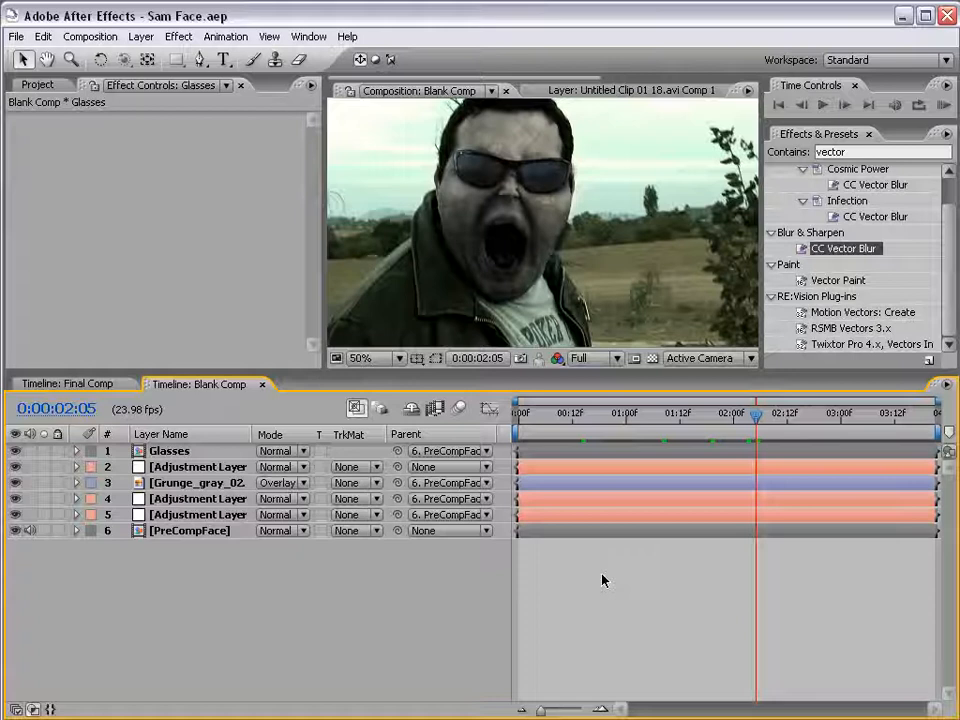
Step: Look through the Riot_Gear_FX texture folders among the project items
click(37, 84)
scroll(37, 227, up, 10)
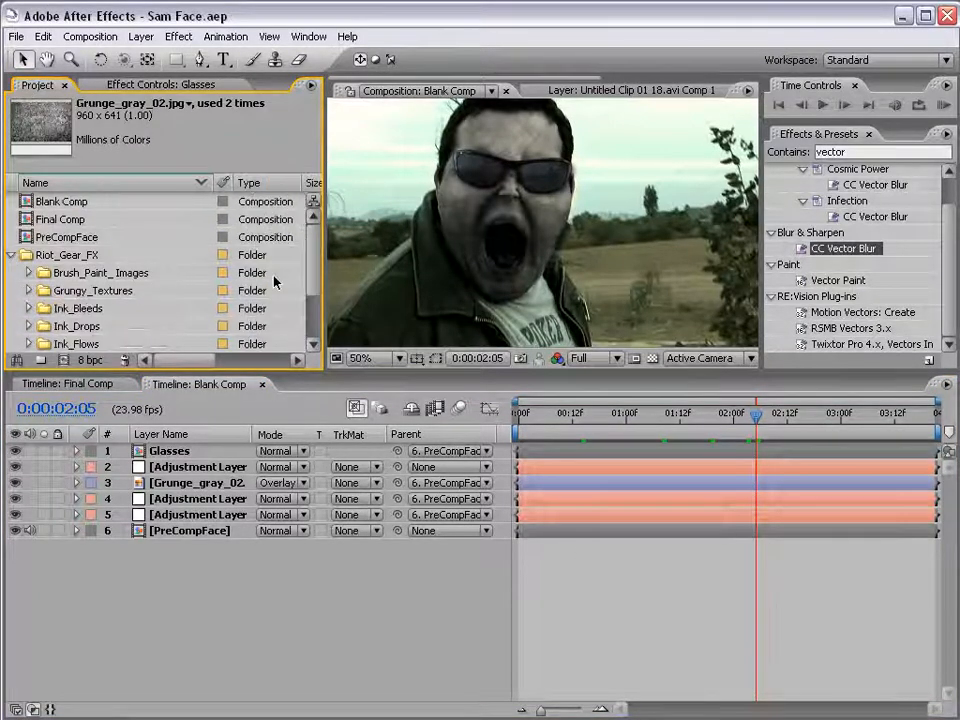
drag(311, 260, 313, 297)
click(539, 498)
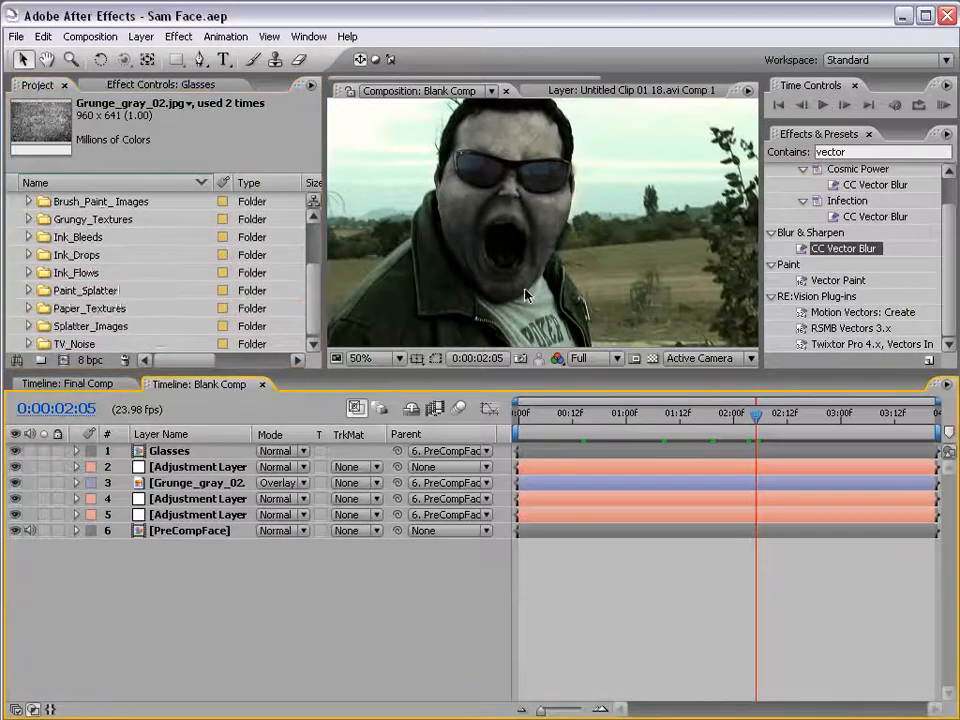